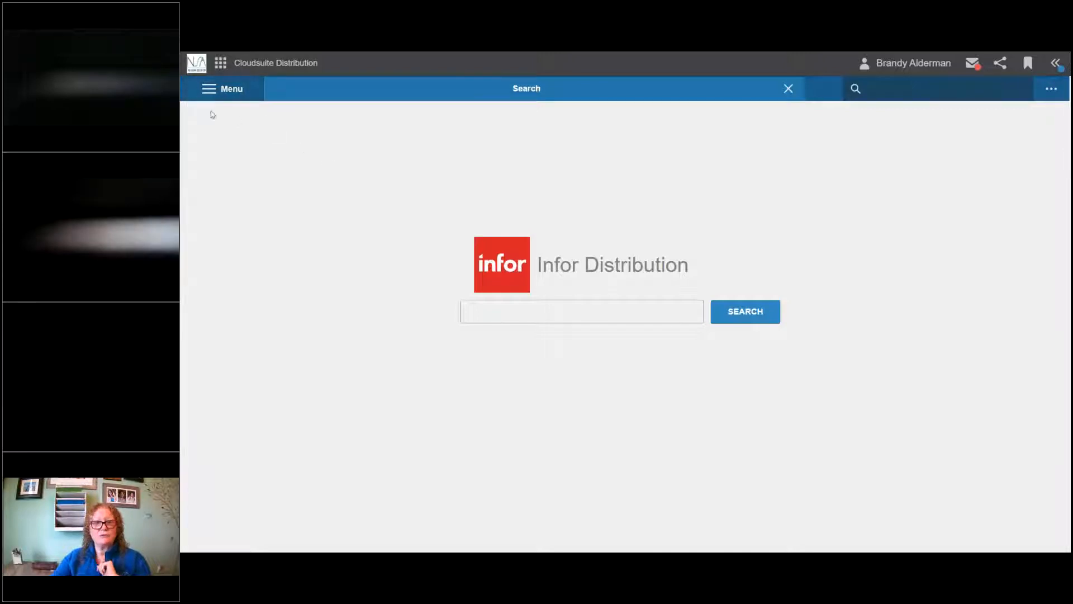
pyautogui.click(201, 97)
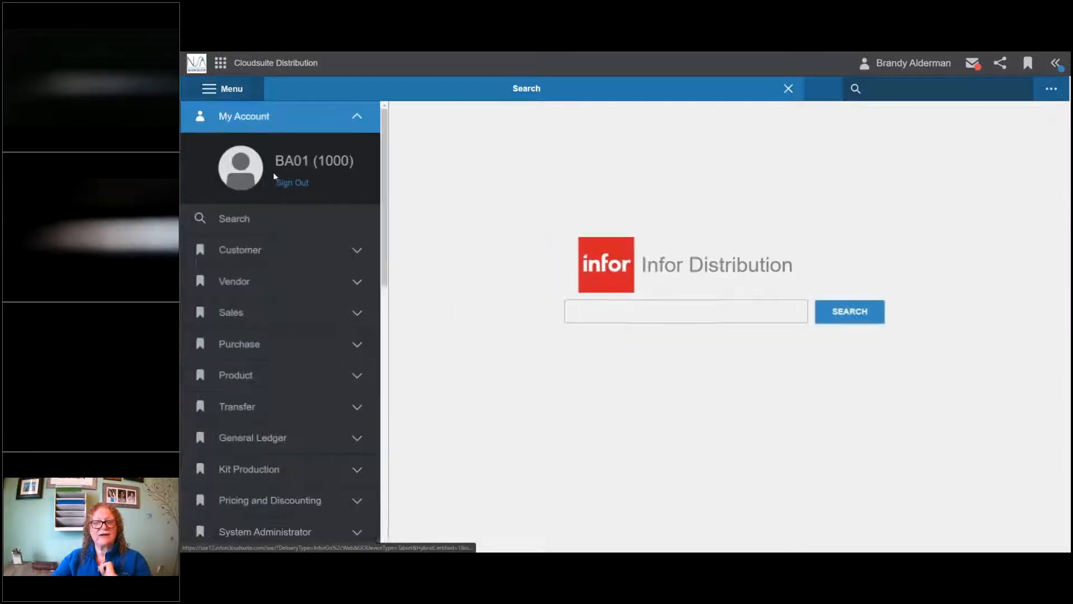
pyautogui.click(222, 98)
pyautogui.click(222, 99)
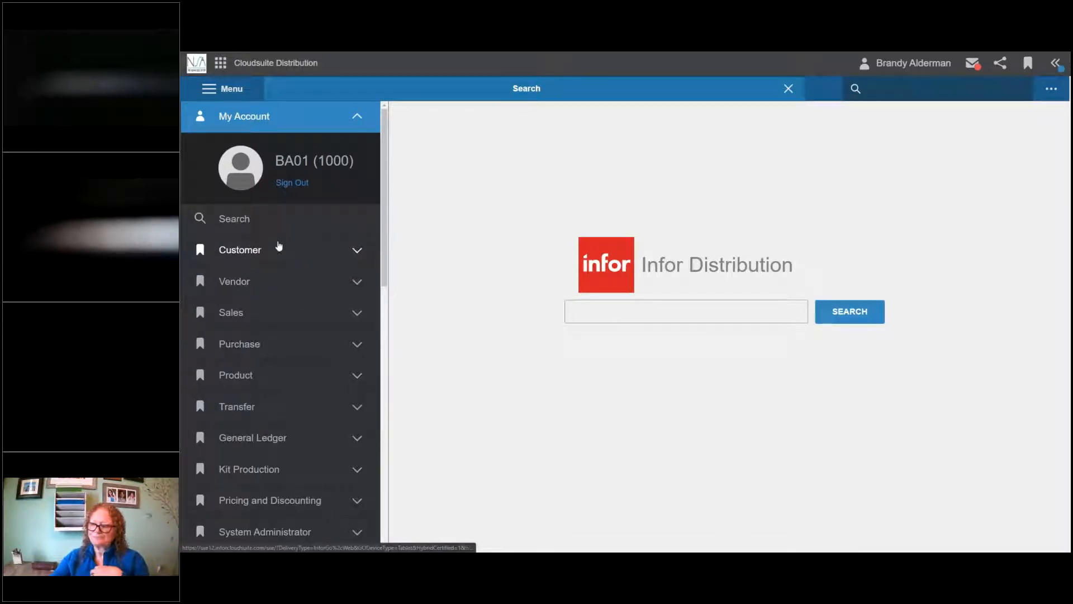
pyautogui.click(262, 255)
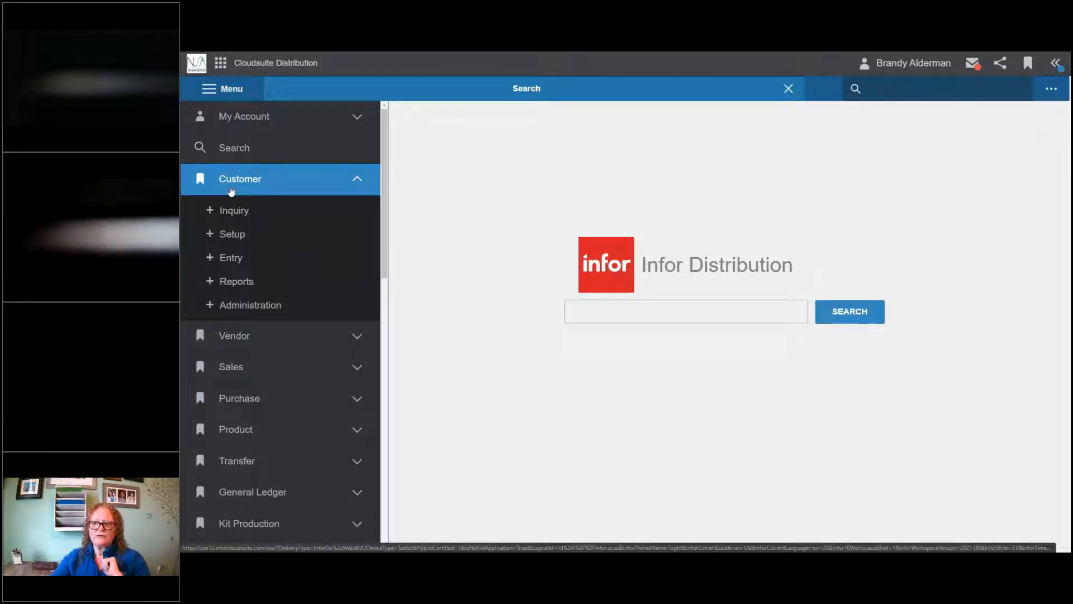
pyautogui.click(232, 258)
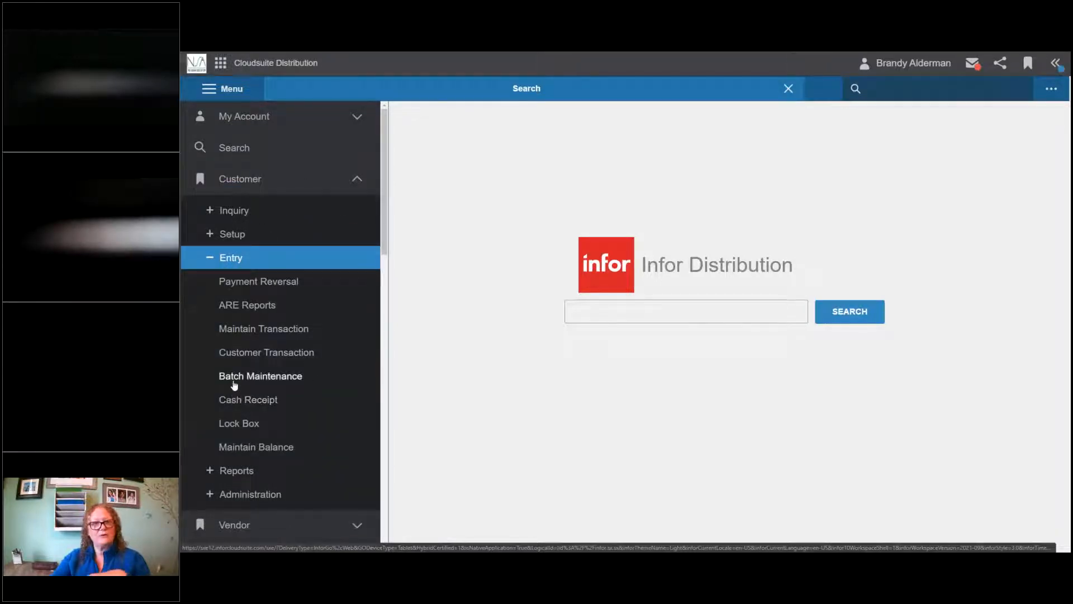
pyautogui.click(227, 91)
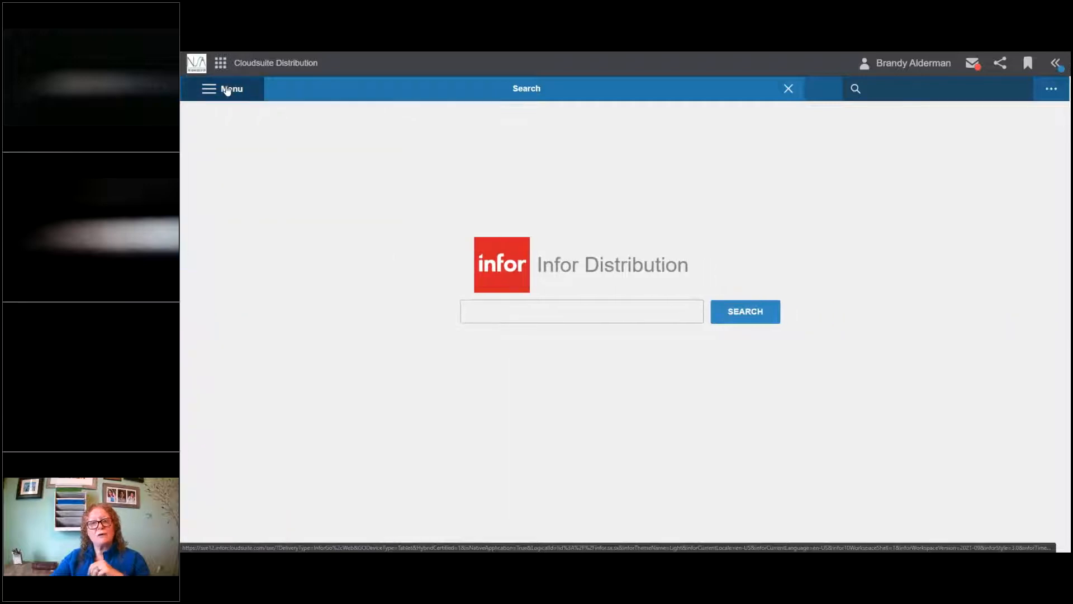
# Step: Search functions for "cash", open Cash Receipt Entry, and open a journal for period 10/21 with post date 10/7/2021
pyautogui.click(883, 90)
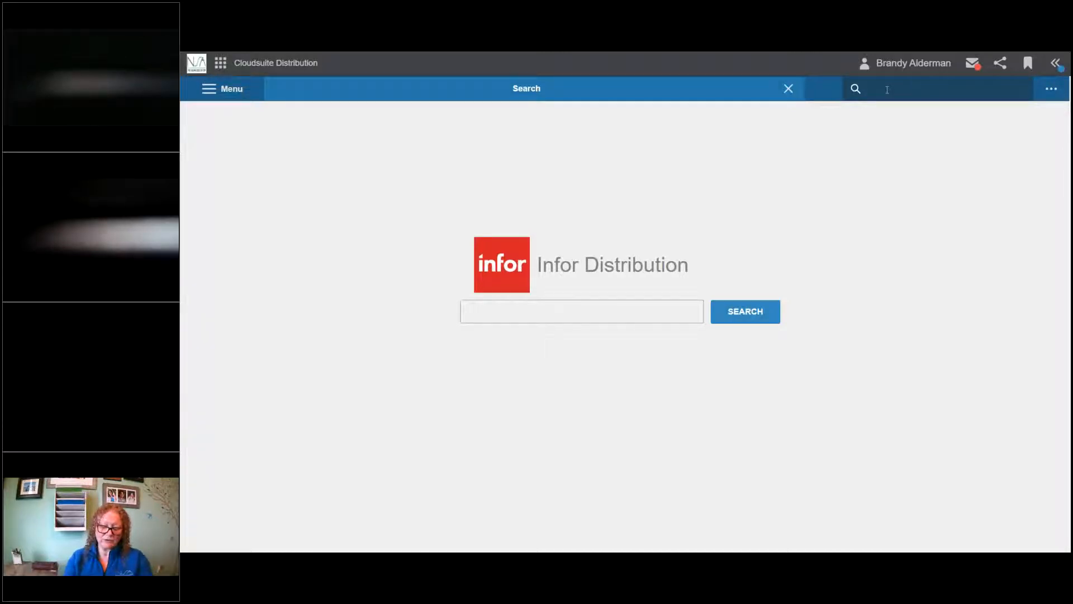
pyautogui.write('cash')
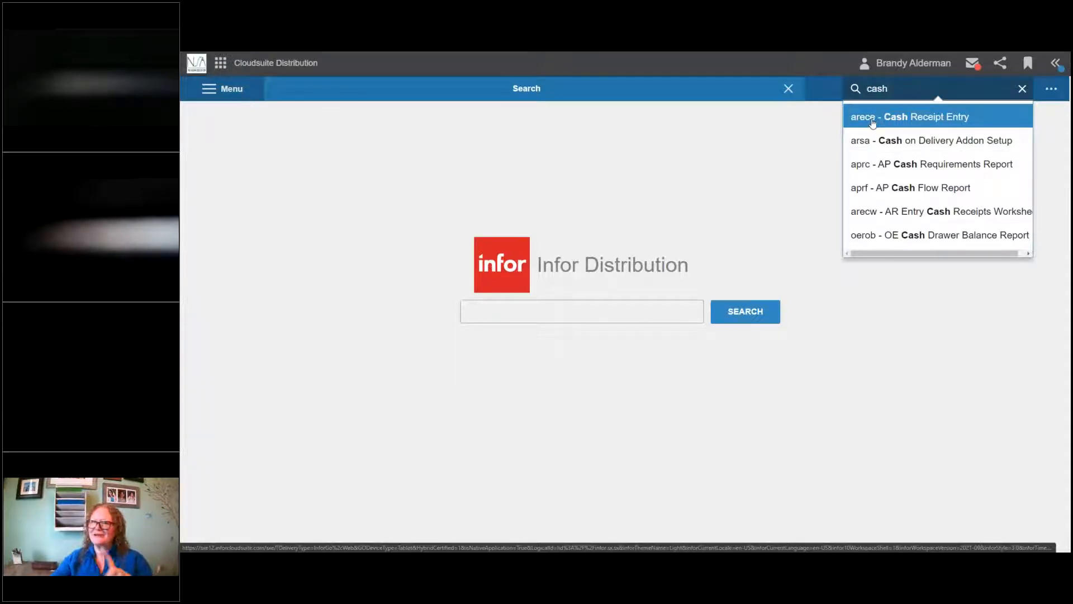
pyautogui.click(873, 119)
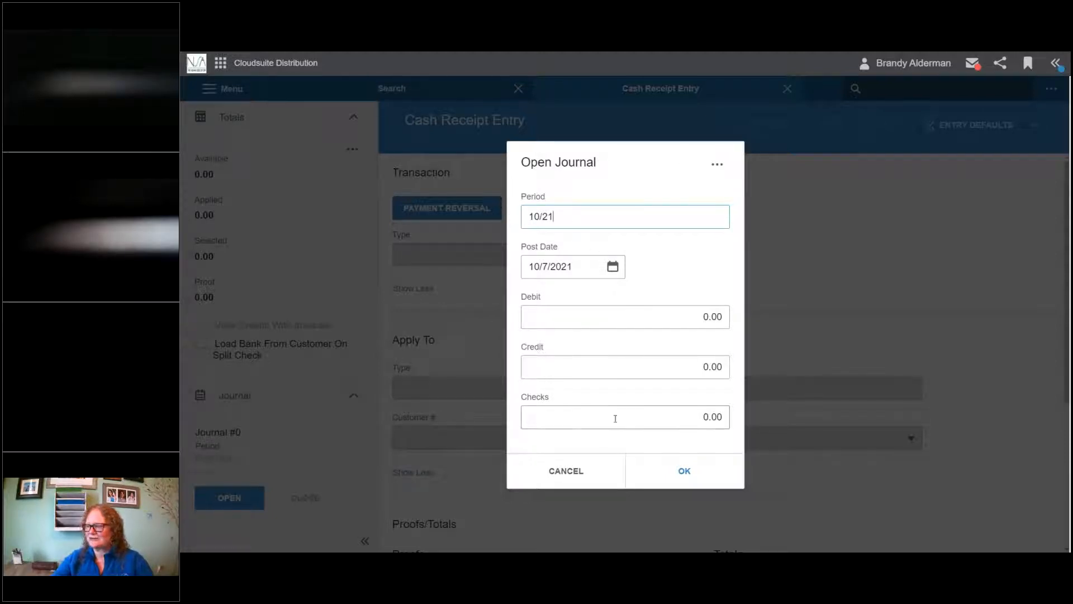
pyautogui.click(683, 474)
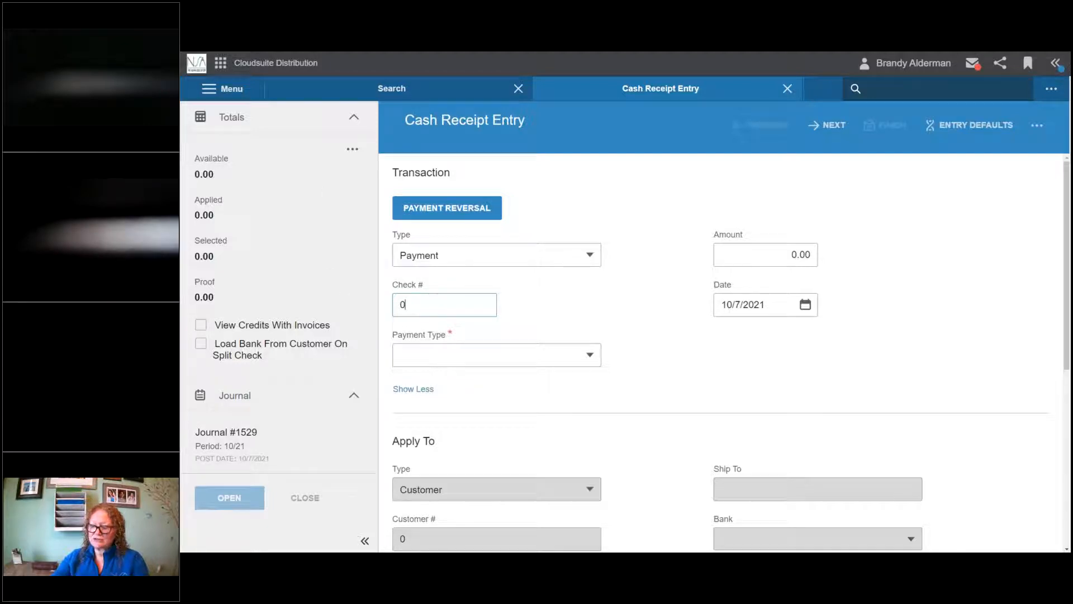
pyautogui.click(364, 542)
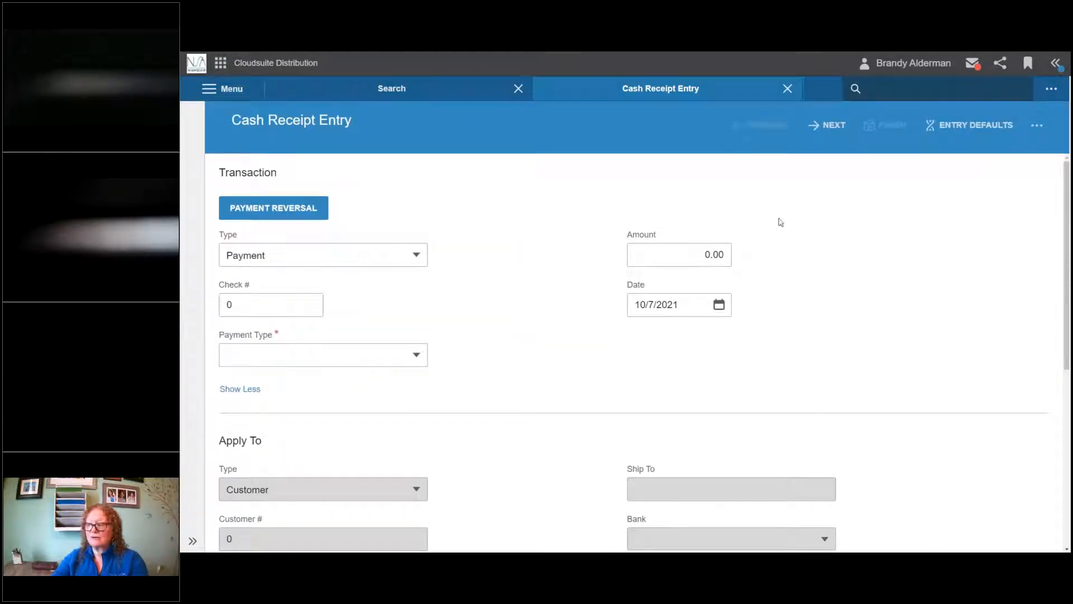
pyautogui.click(192, 541)
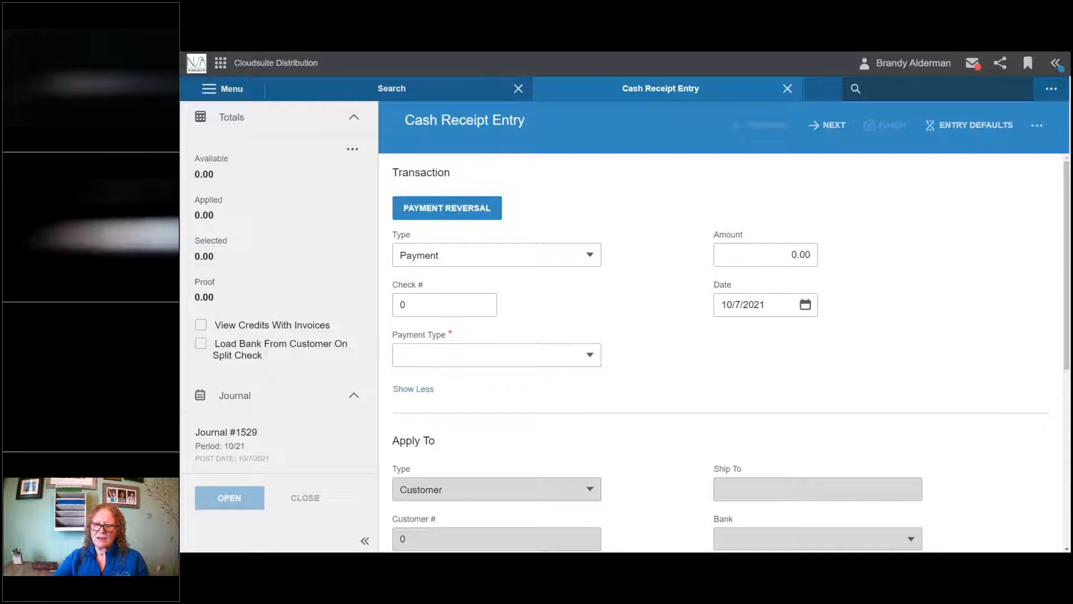
# Step: Enter a payment transaction with check number 15668, payment type Check and amount 46.01, and proceed to the Apply To section
pyautogui.click(449, 305)
pyautogui.write('15668')
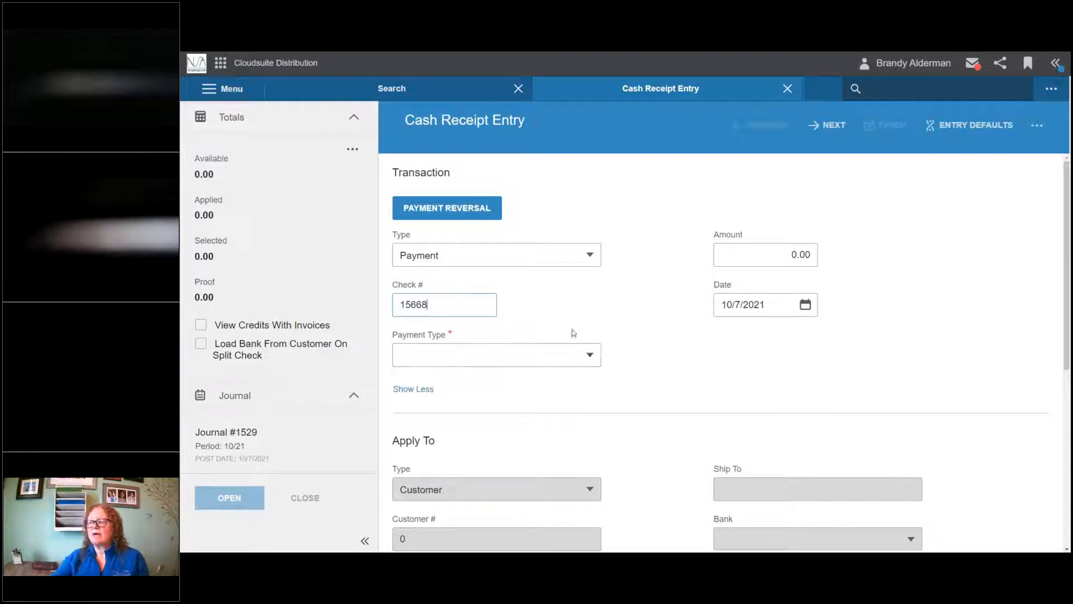
pyautogui.click(433, 373)
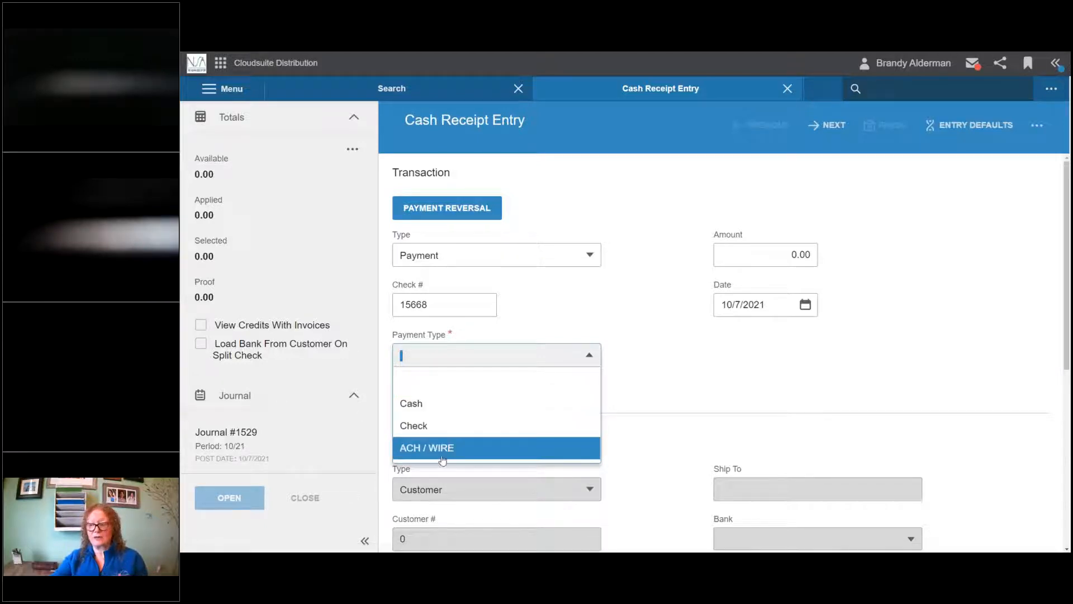
pyautogui.click(439, 403)
pyautogui.click(455, 362)
pyautogui.click(441, 425)
pyautogui.click(764, 251)
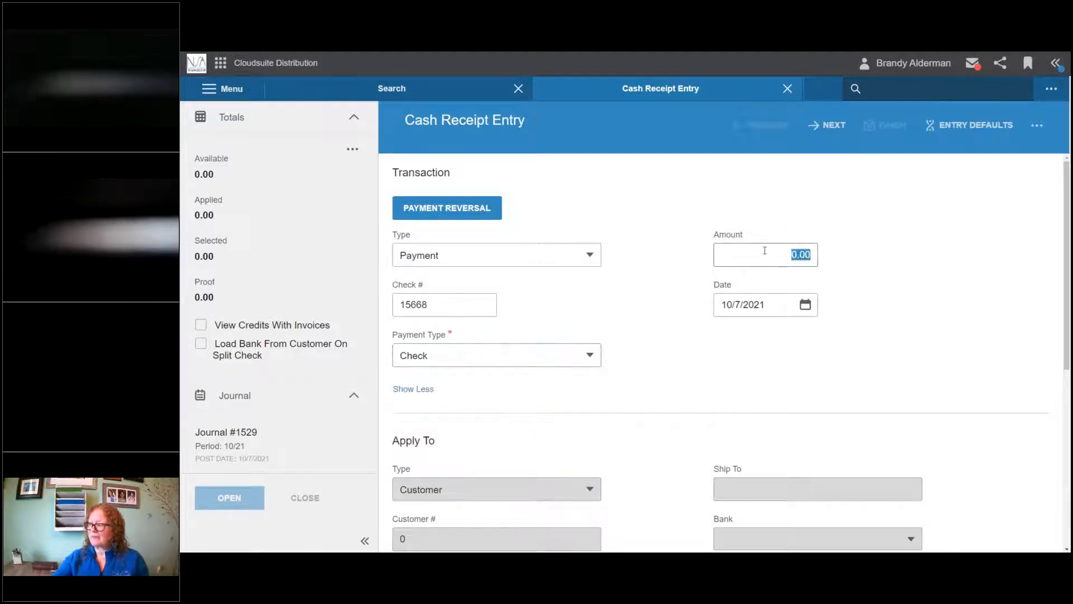
pyautogui.write('46.01')
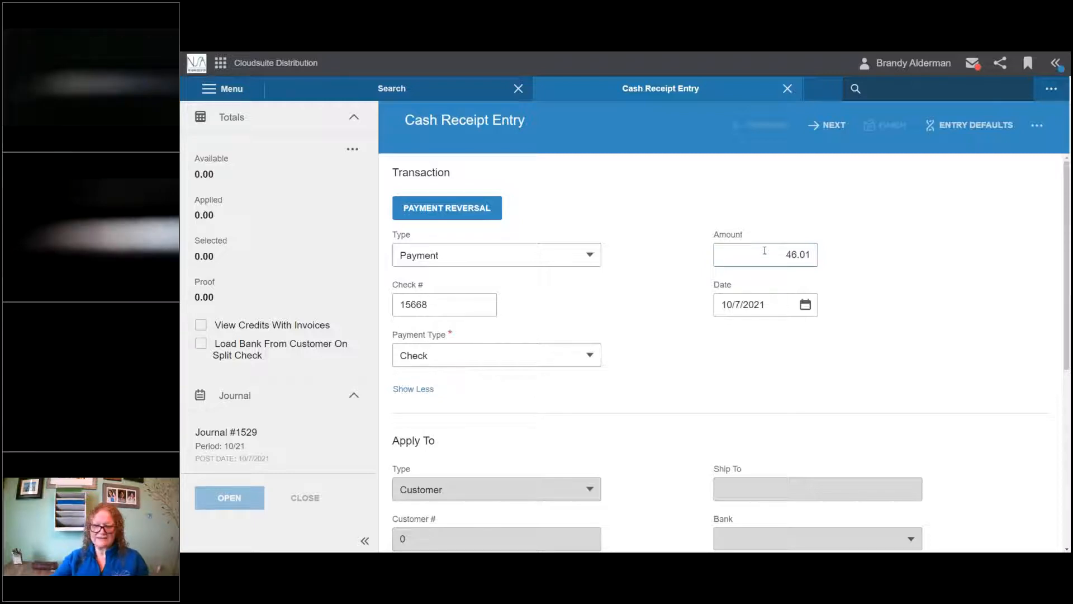
pyautogui.click(838, 130)
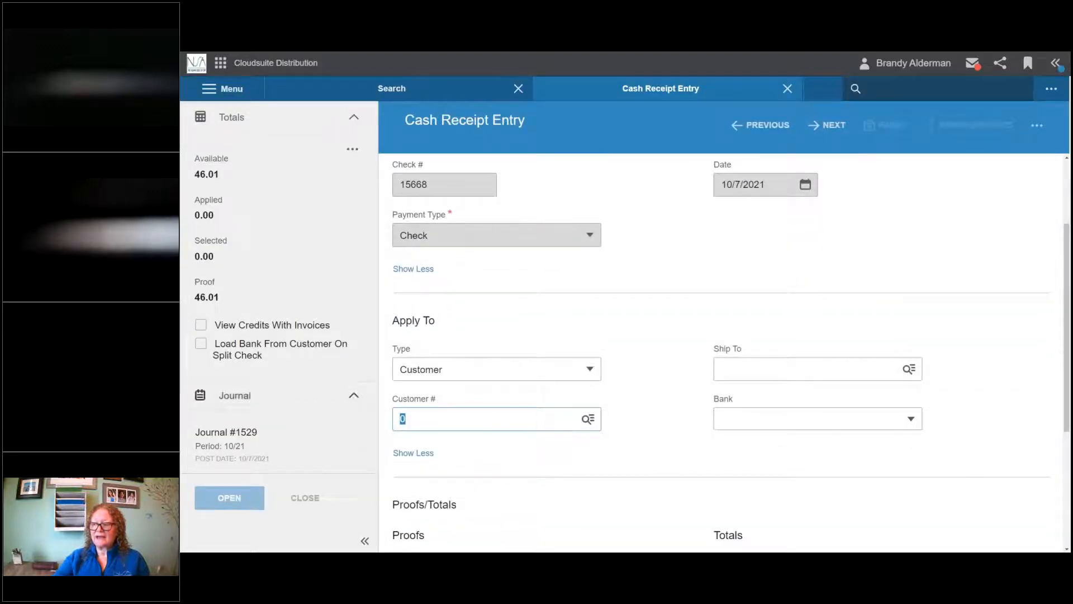
# Step: Apply the payment by Invoice to invoice number 1315 and continue to its open invoice list
pyautogui.click(509, 372)
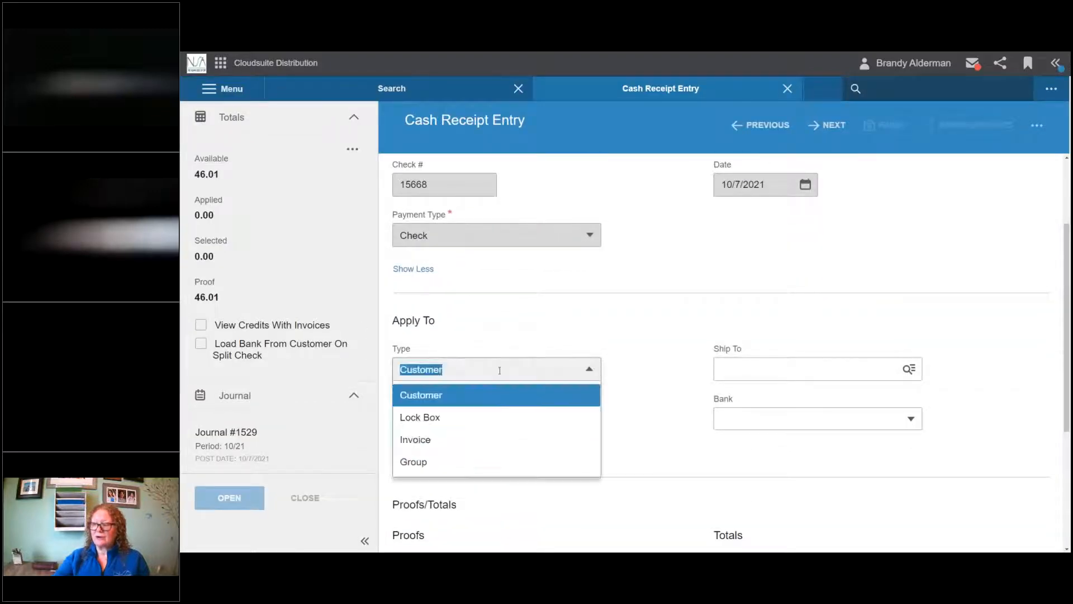
pyautogui.click(414, 440)
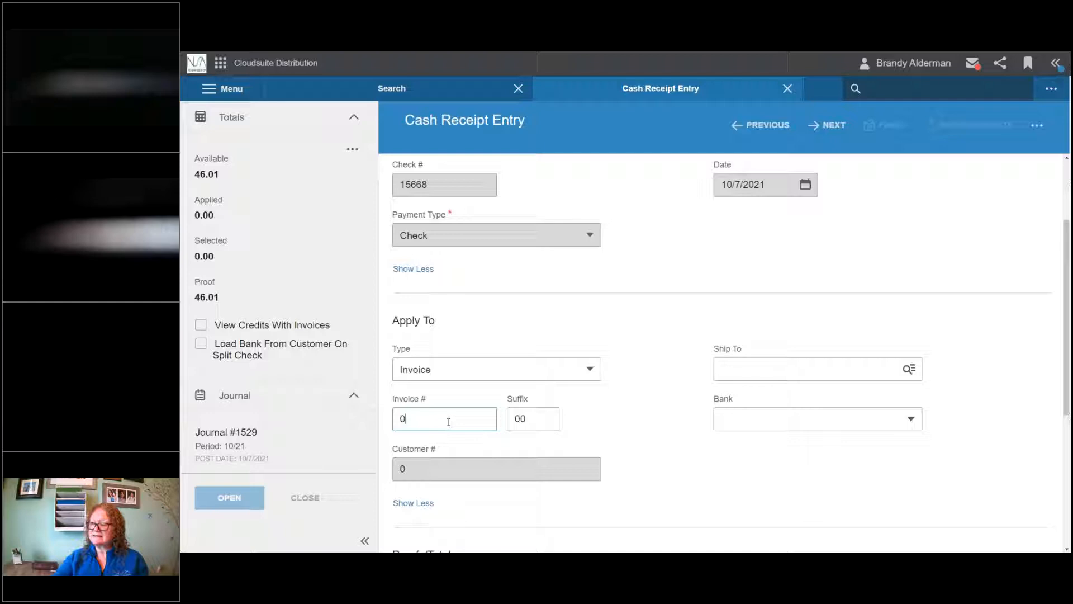
pyautogui.press('BackSpace')
pyautogui.write('131')
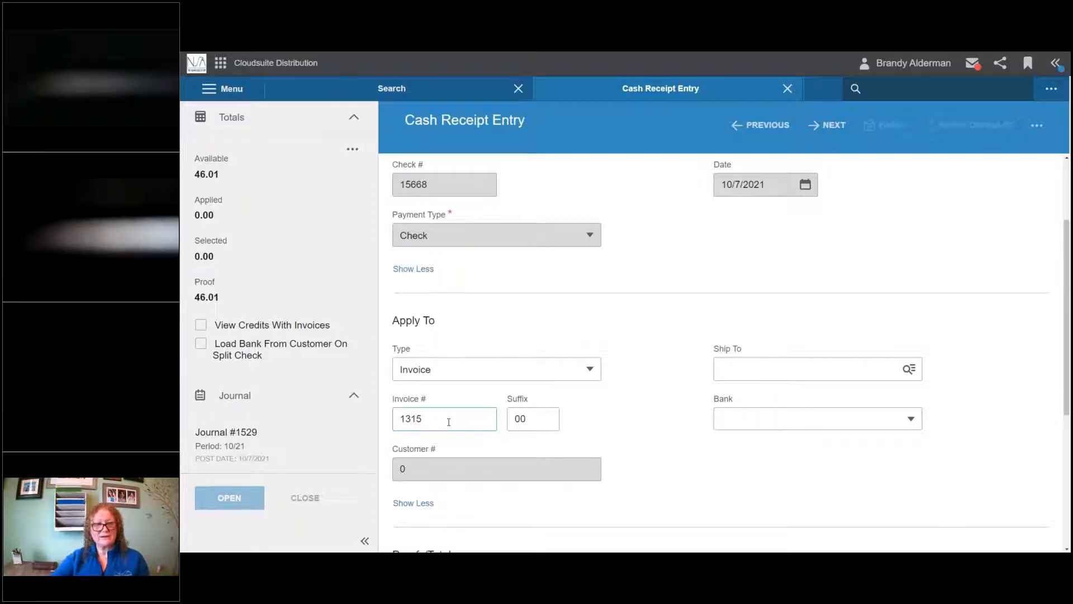
pyautogui.write('5')
pyautogui.press('Tab')
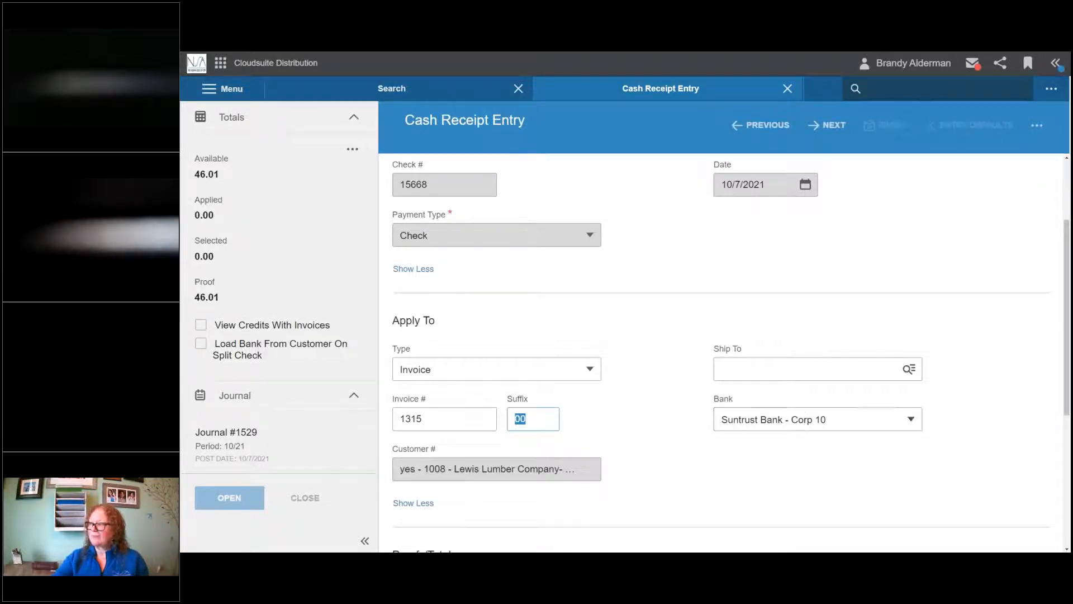
pyautogui.click(832, 125)
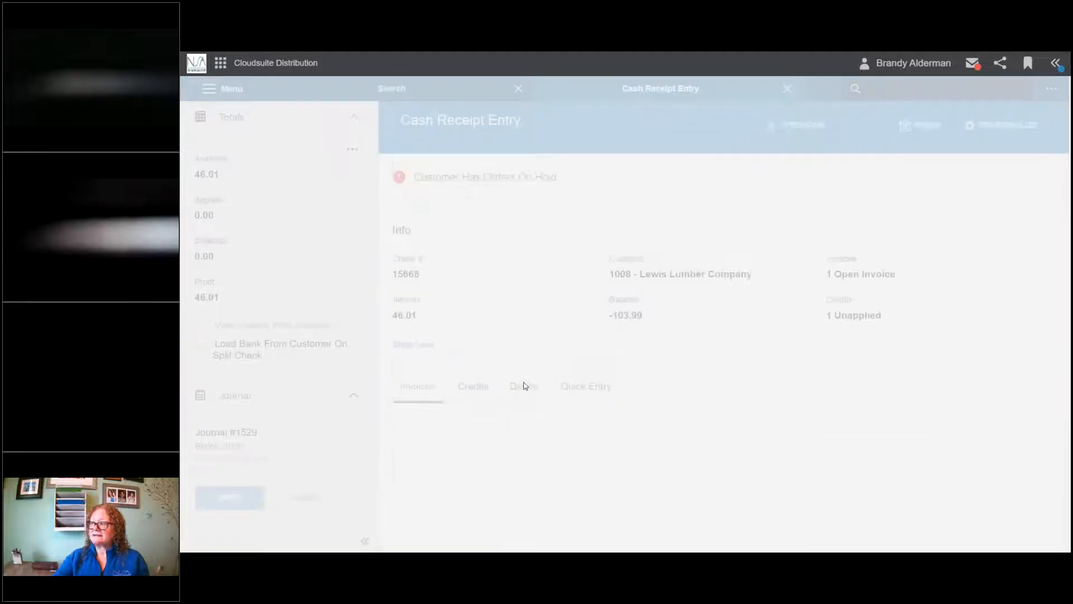
# Step: Mark invoice 1315-00 as paid in full, then finish the receipt and accept the update
pyautogui.scroll(-1, 766, 407)
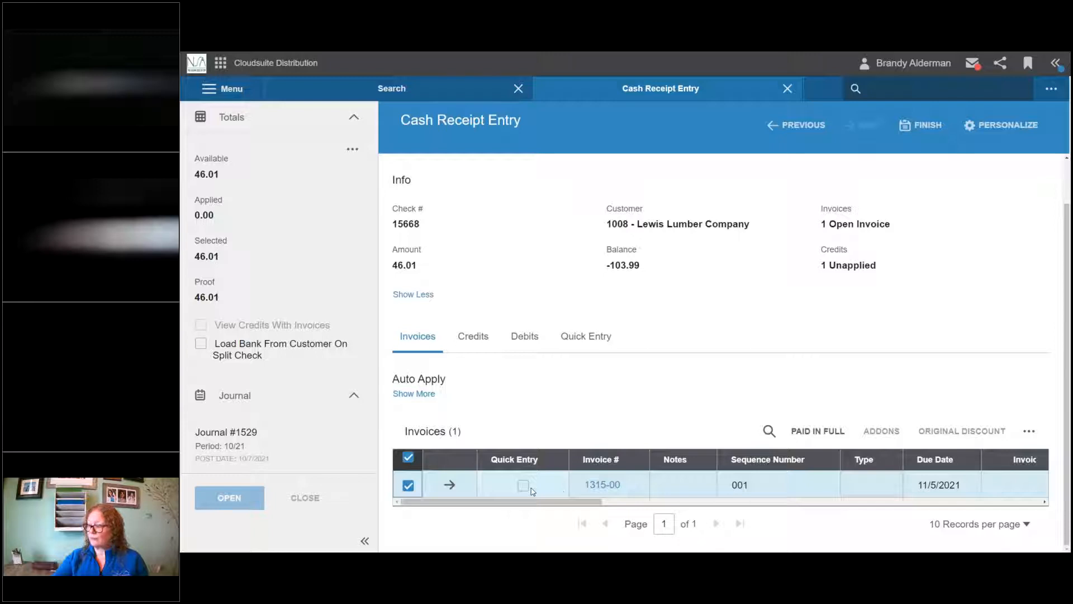
pyautogui.moveTo(509, 506); pyautogui.dragTo(615, 507)
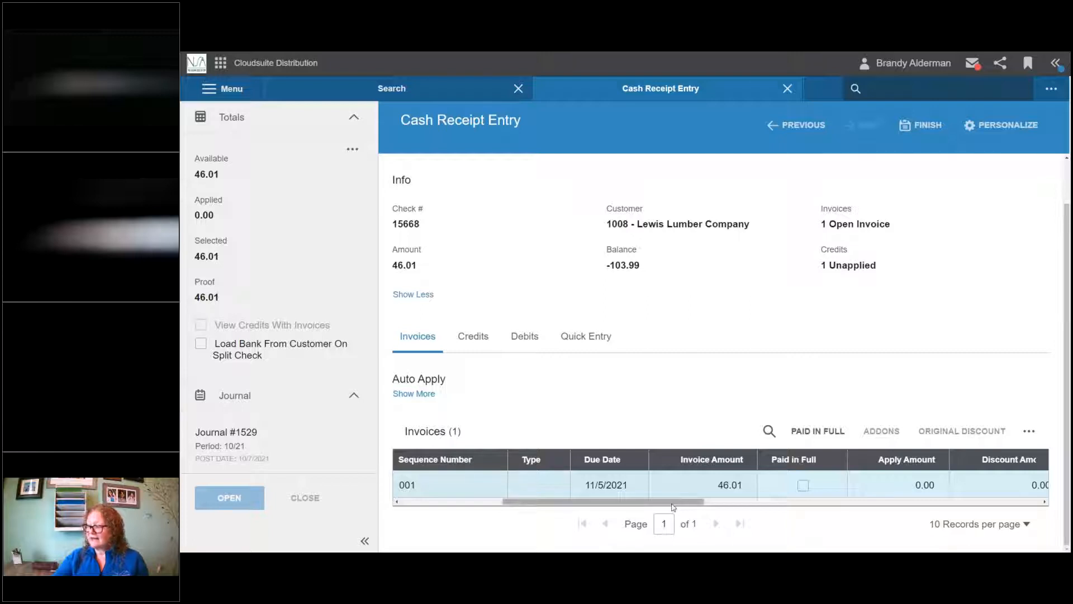
pyautogui.moveTo(660, 501); pyautogui.dragTo(558, 498)
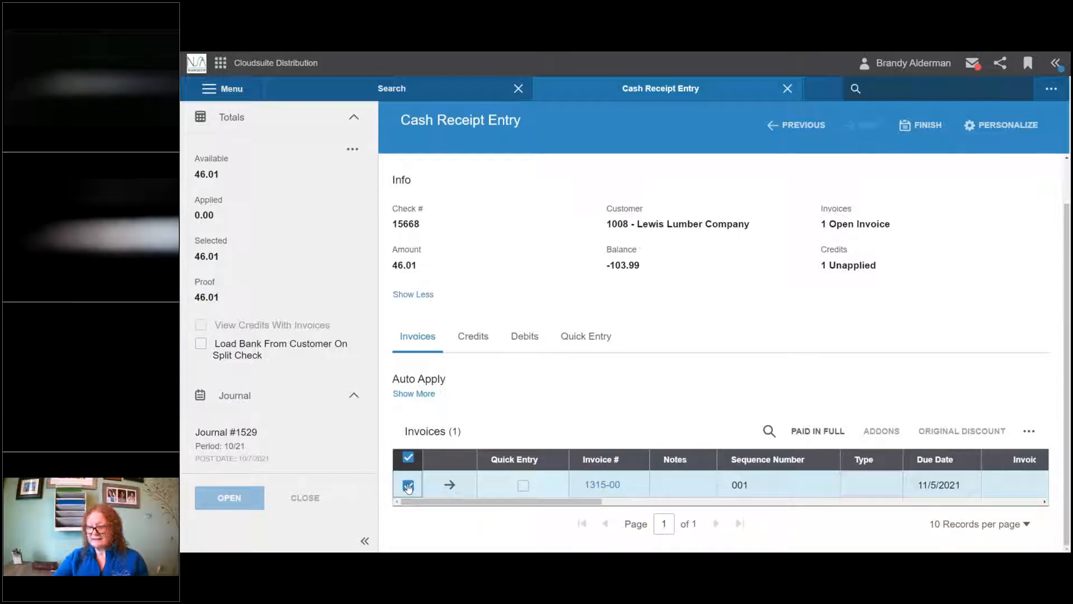
pyautogui.moveTo(441, 501); pyautogui.dragTo(594, 511)
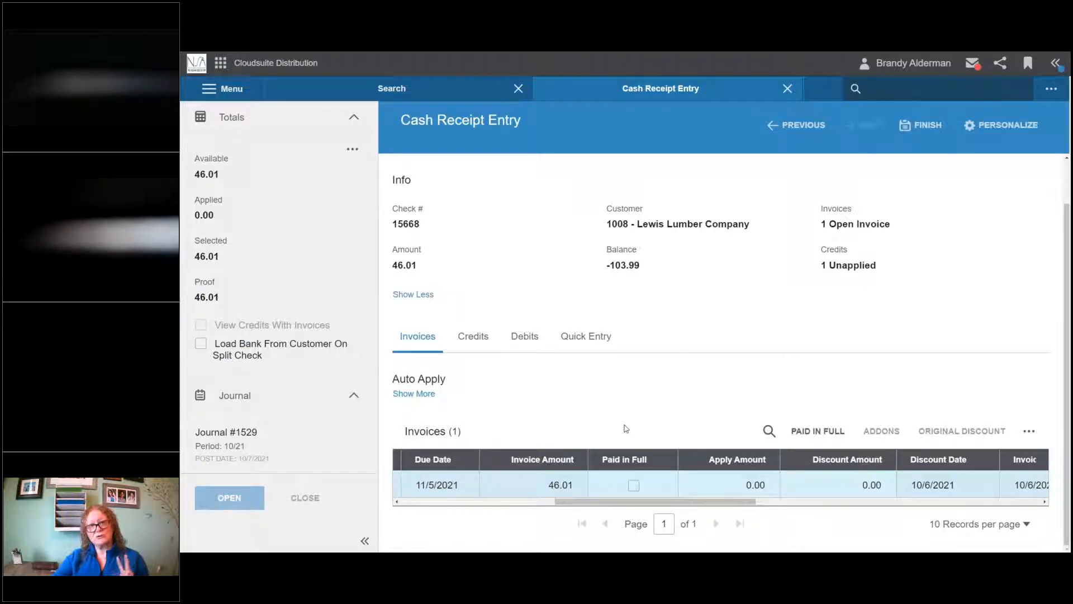
pyautogui.moveTo(615, 502); pyautogui.dragTo(437, 506)
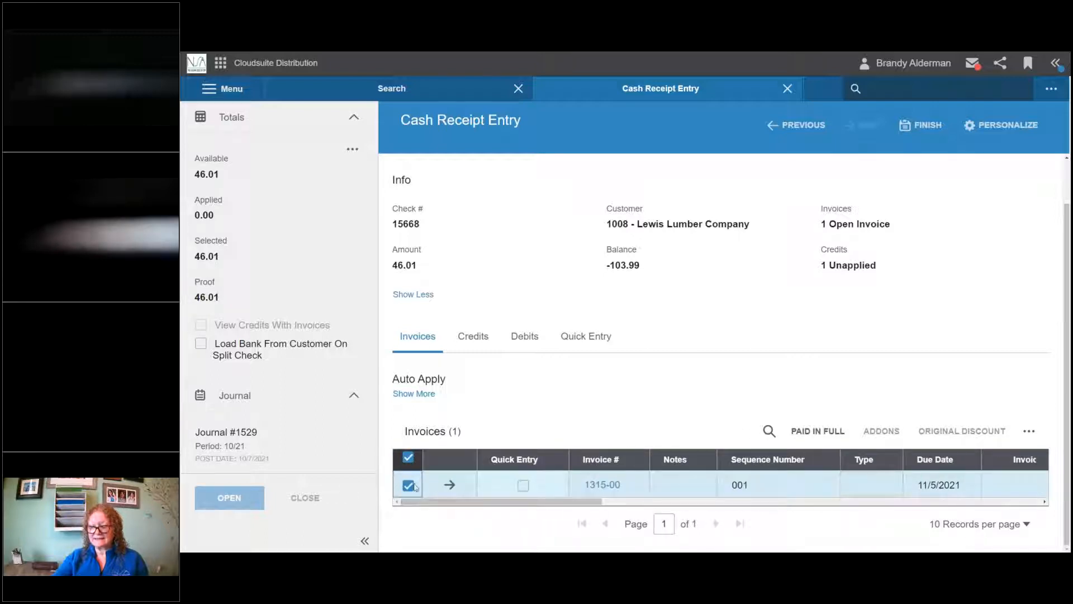
pyautogui.hscroll(5, 413, 491)
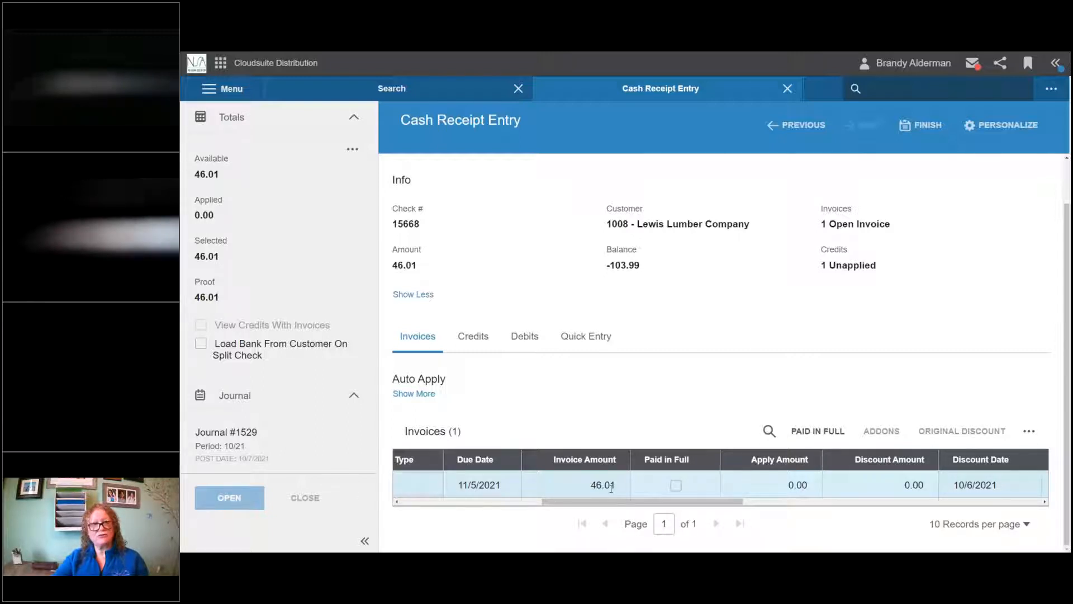
pyautogui.click(676, 486)
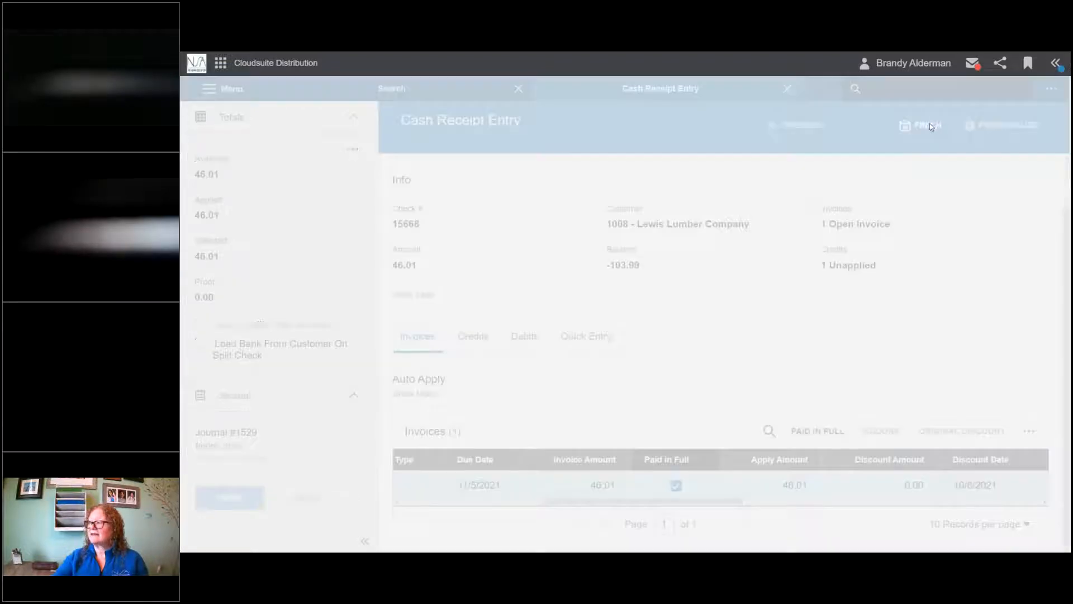
pyautogui.click(925, 125)
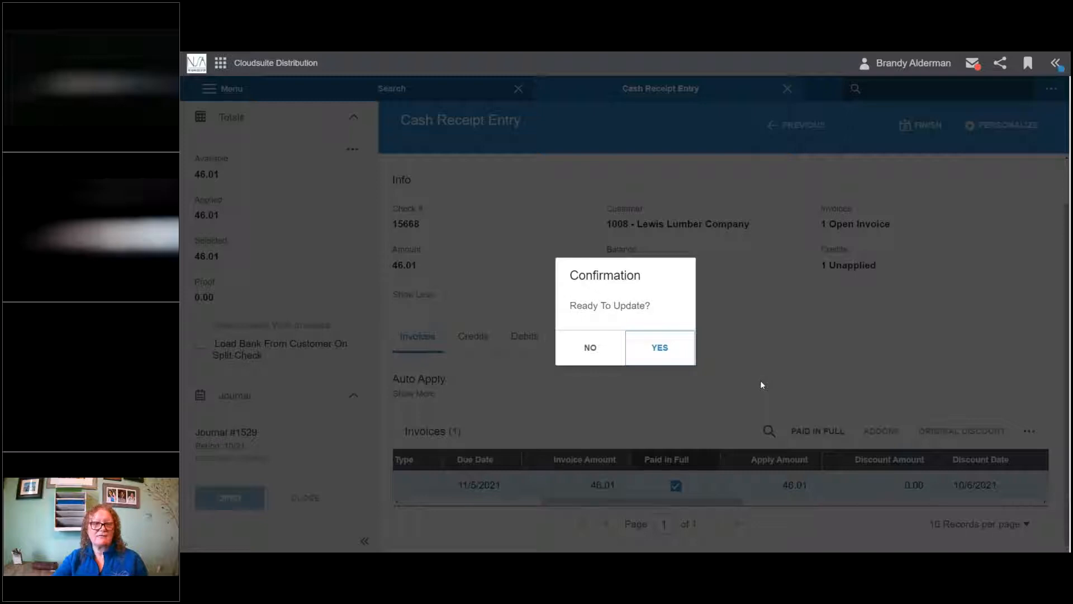
pyautogui.click(663, 354)
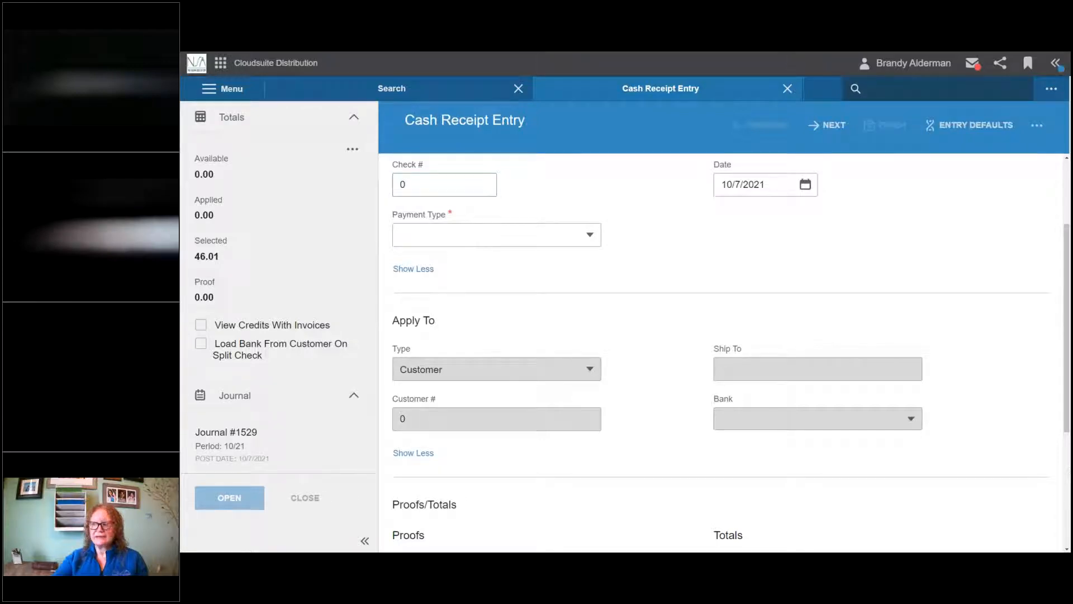
# Step: Enter a payment with check number 156, payment type Check and amount 5,082.59, and proceed to the Apply To section
pyautogui.scroll(3, 644, 226)
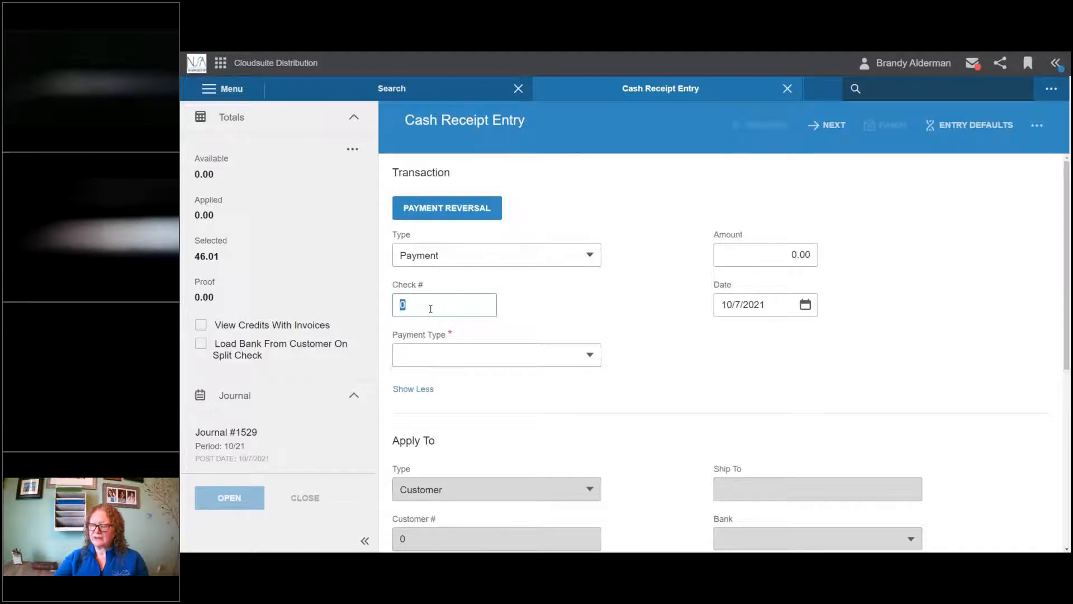
pyautogui.write('156')
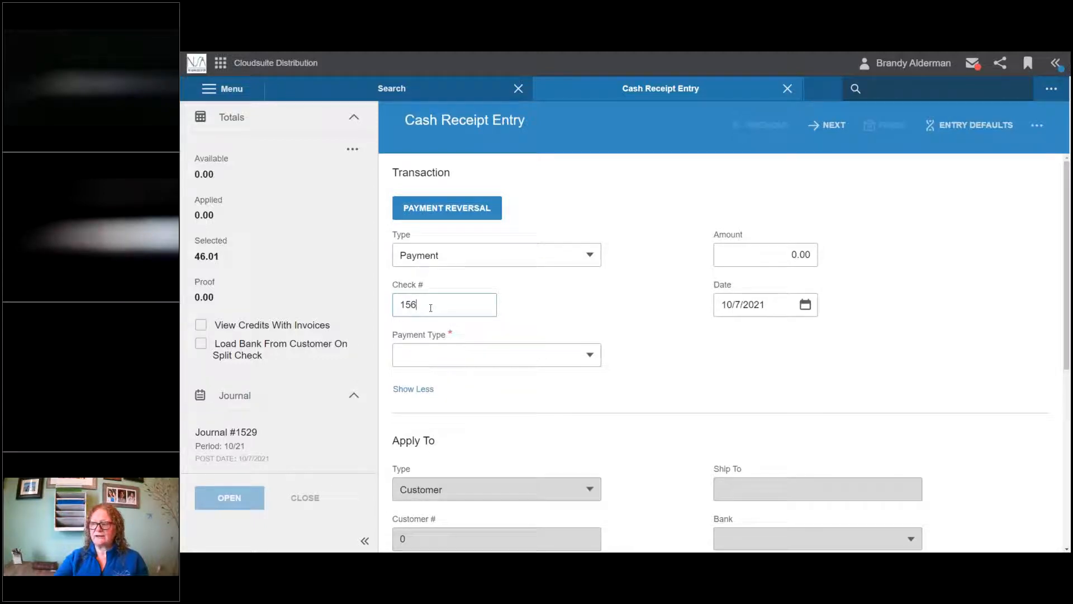
pyautogui.click(476, 354)
pyautogui.click(447, 423)
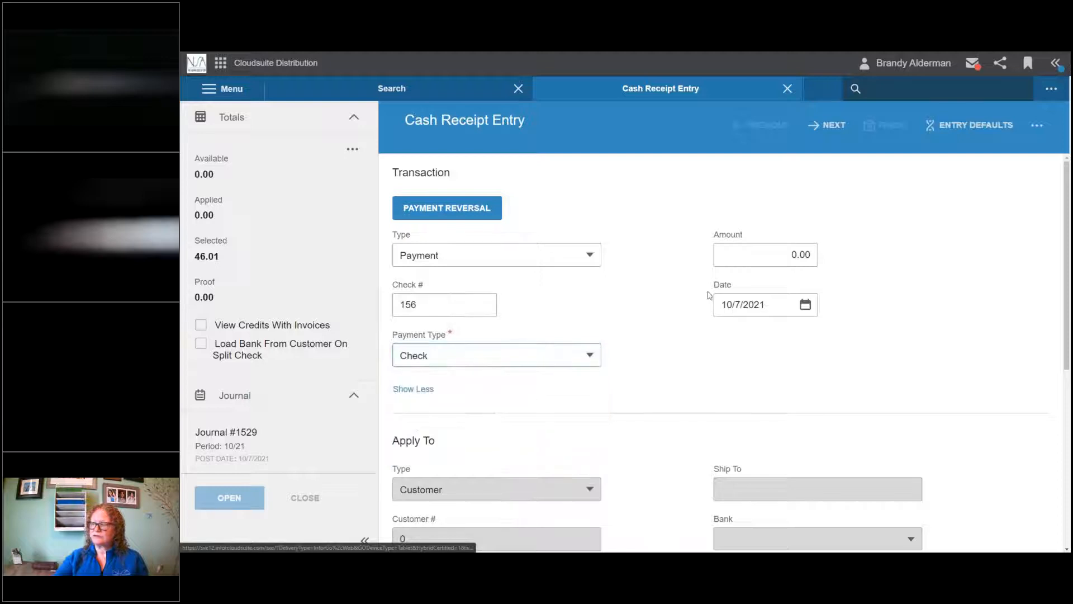
pyautogui.click(763, 252)
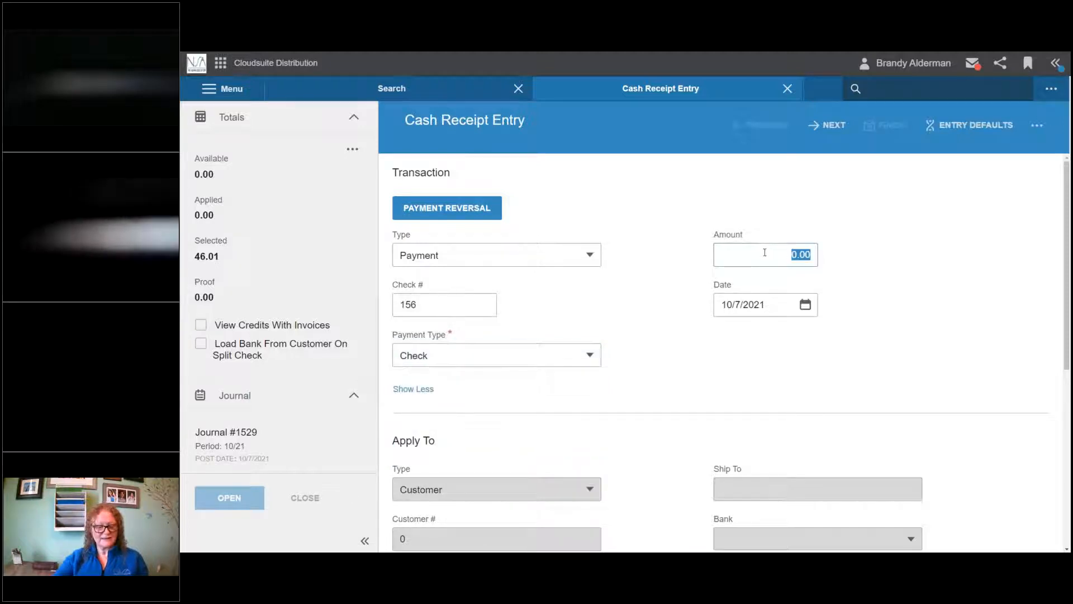
pyautogui.write('5,082')
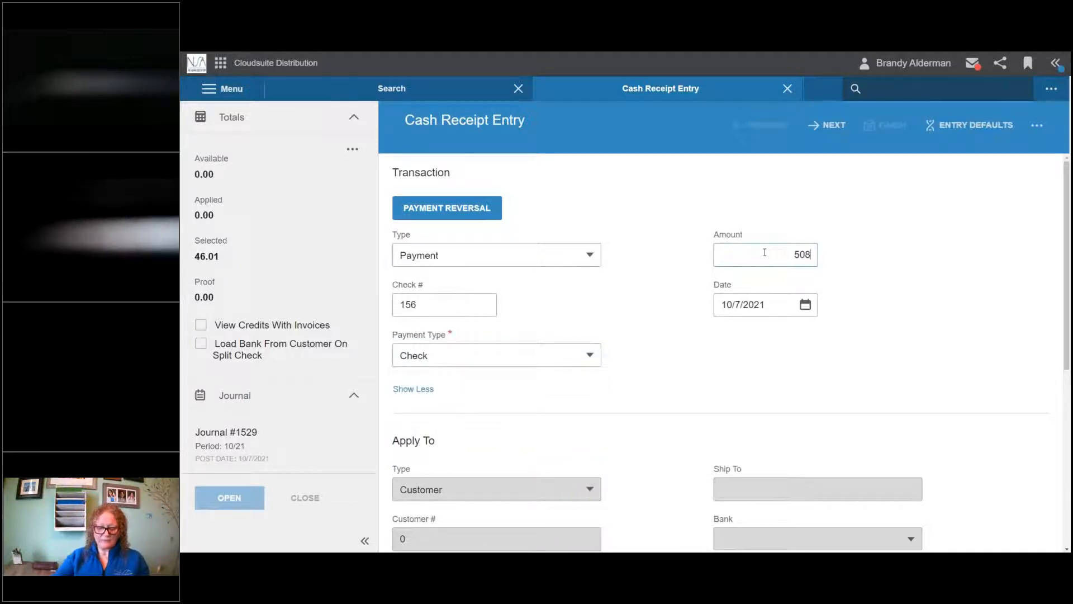
pyautogui.write('.59')
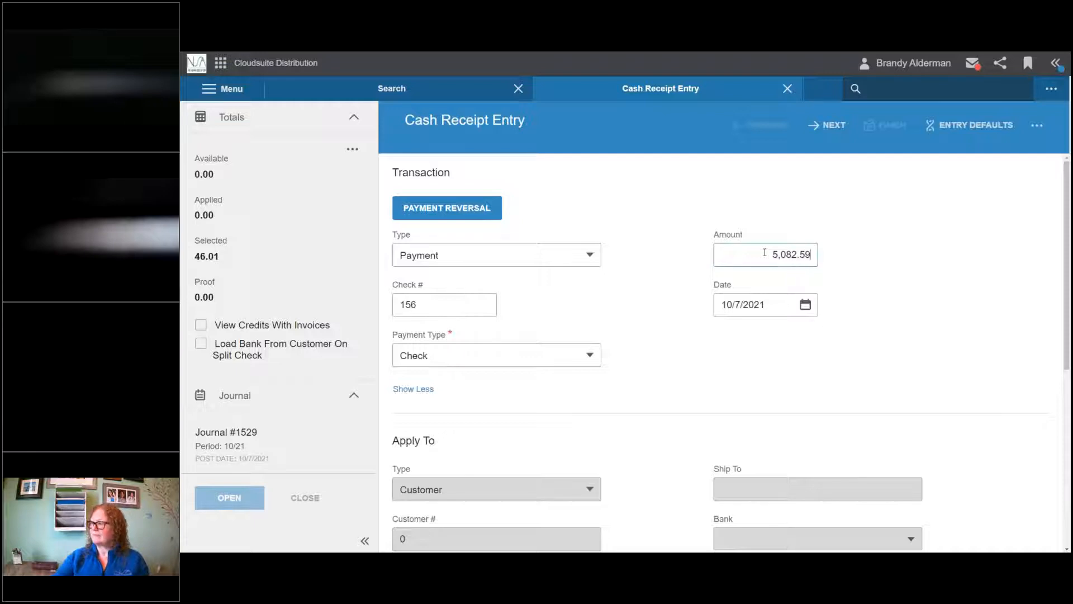
pyautogui.click(834, 126)
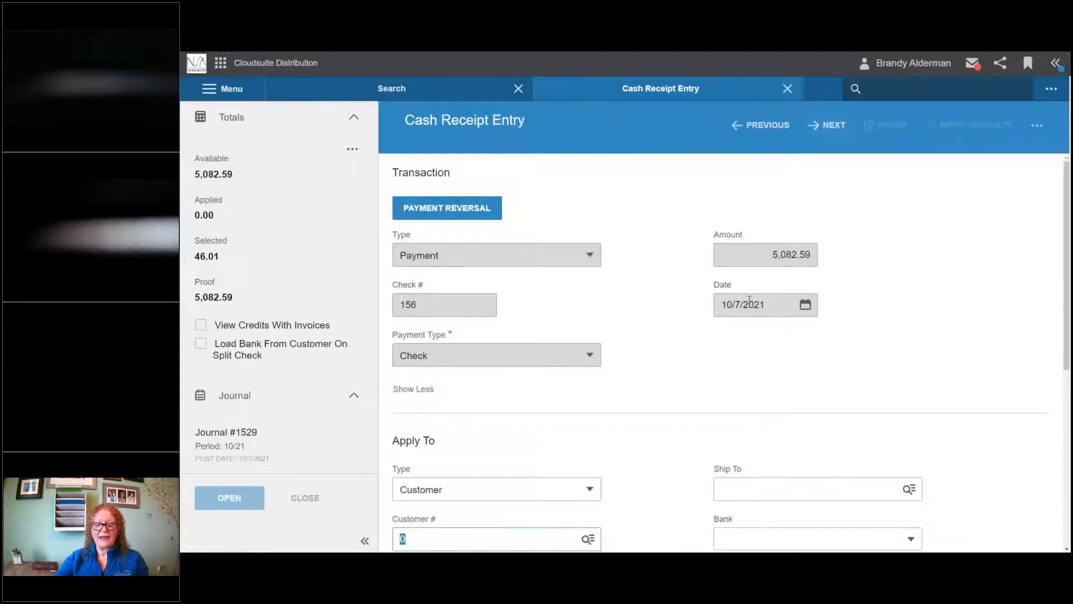
# Step: Apply the payment by Customer to Bob & Tom's Hardware and continue to its open invoice list
pyautogui.scroll(-1, 664, 375)
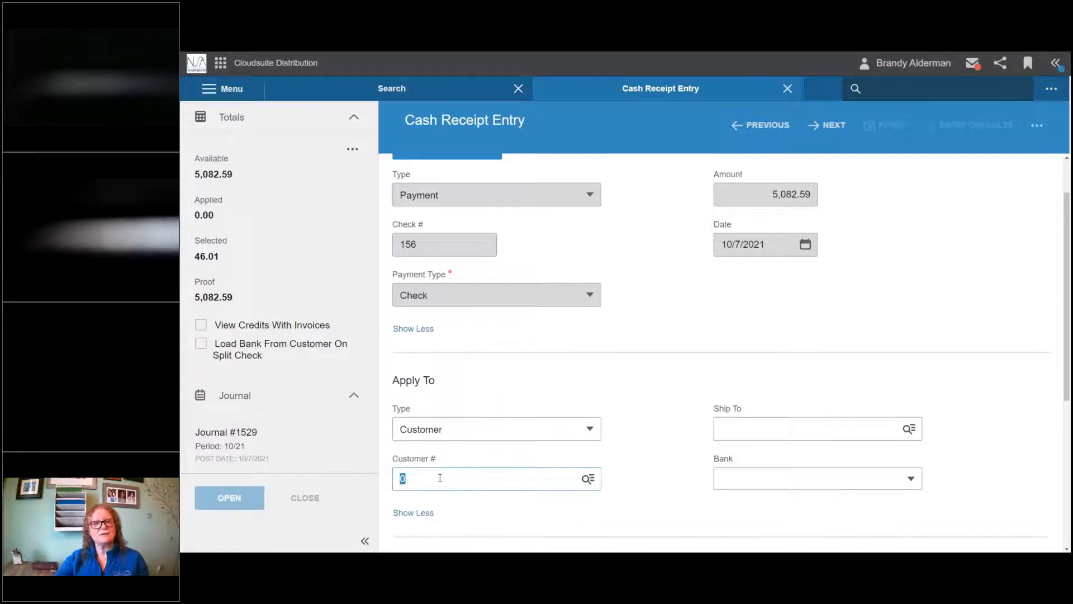
pyautogui.write('001')
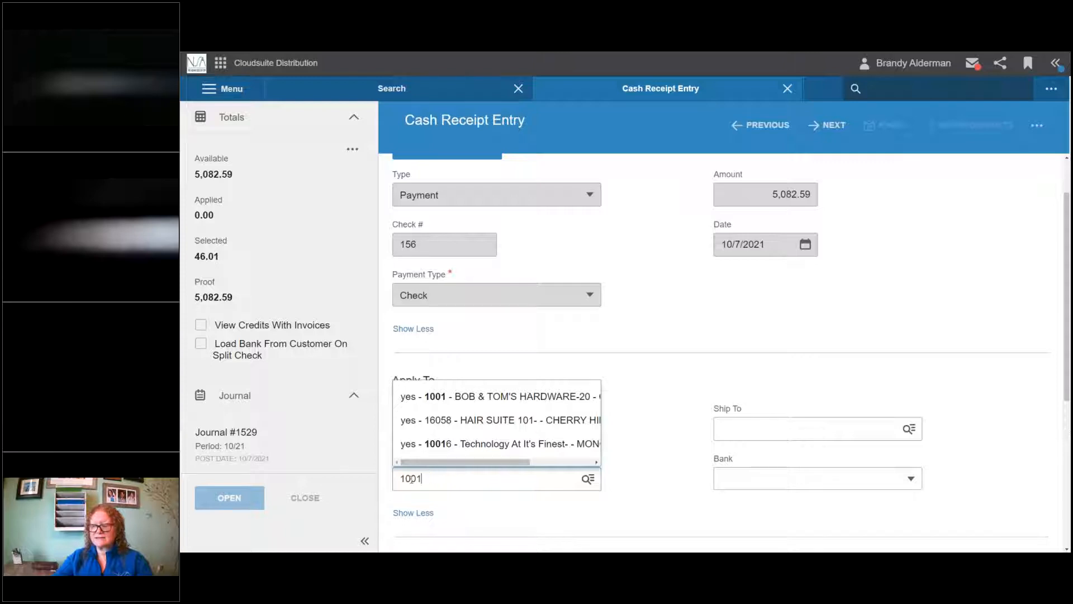
pyautogui.click(492, 397)
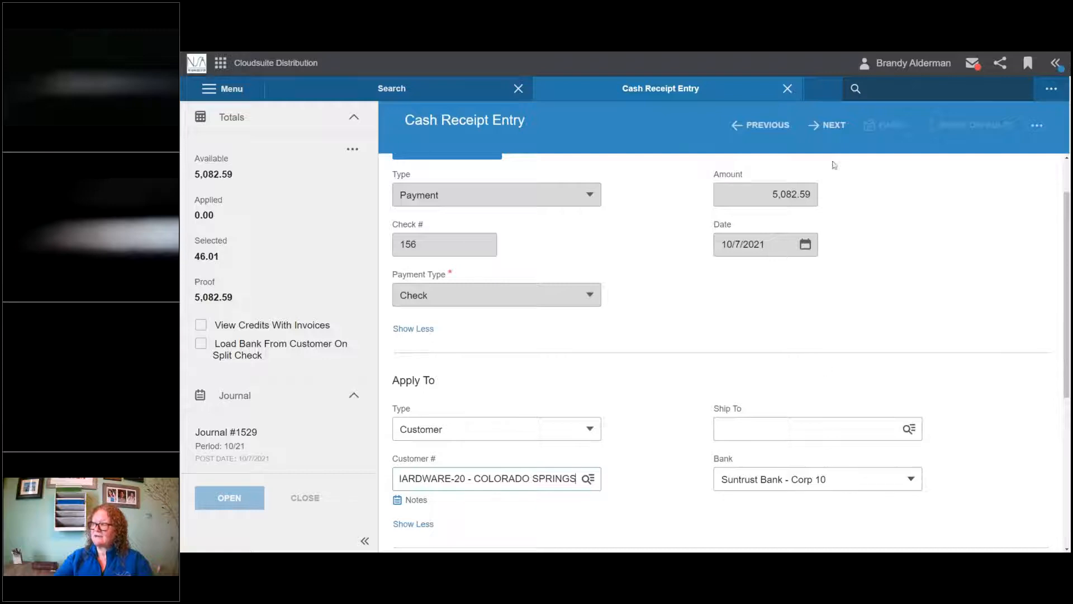
pyautogui.click(833, 125)
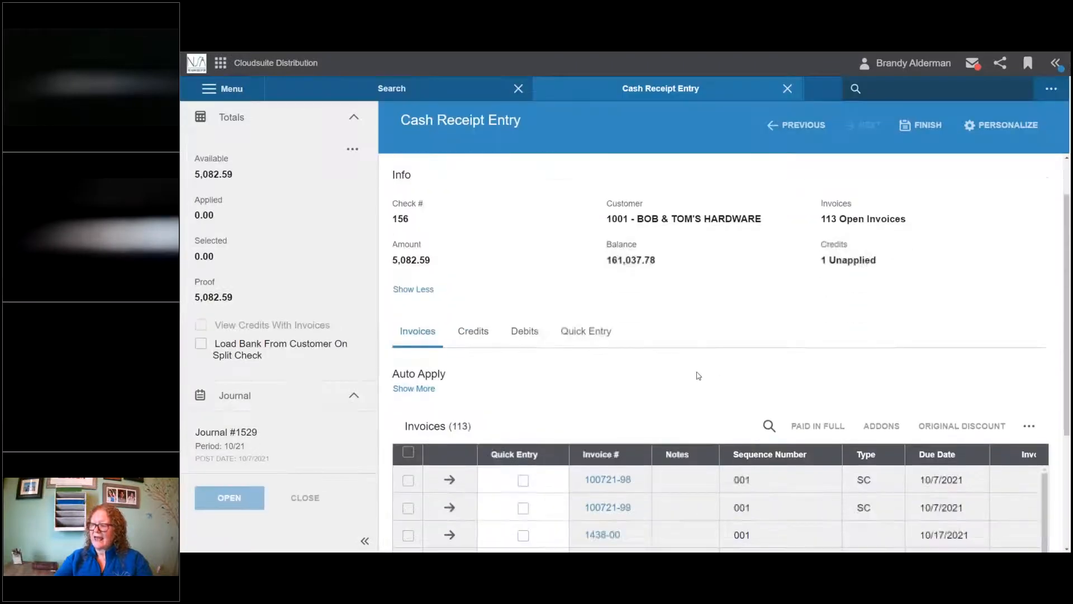
# Step: Search the open invoice list for 79, refine the search to 79-00, and clear it
pyautogui.scroll(-3, 698, 376)
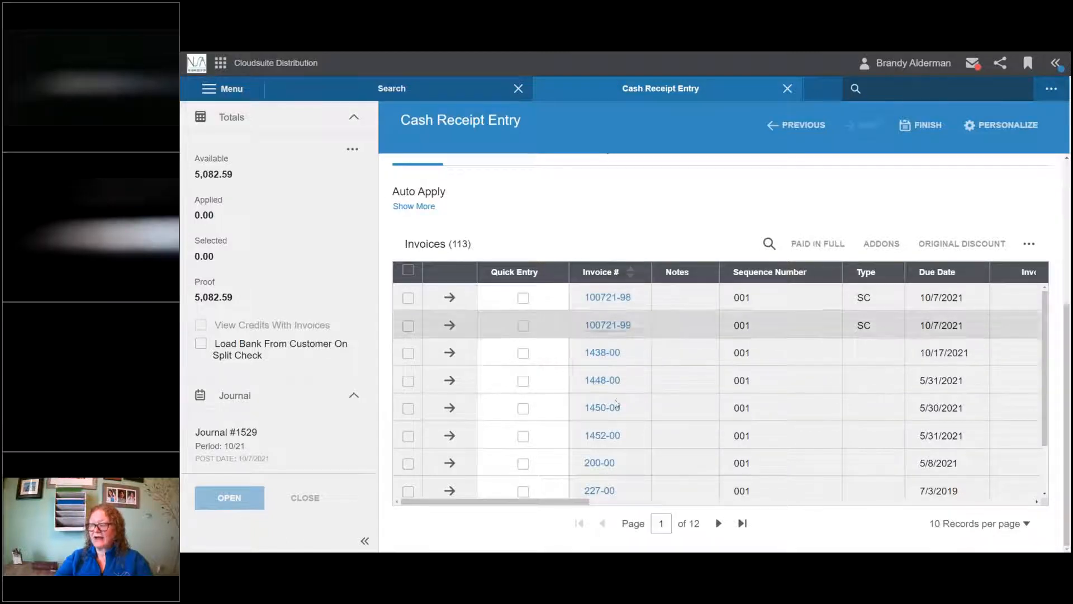
pyautogui.scroll(-2, 616, 405)
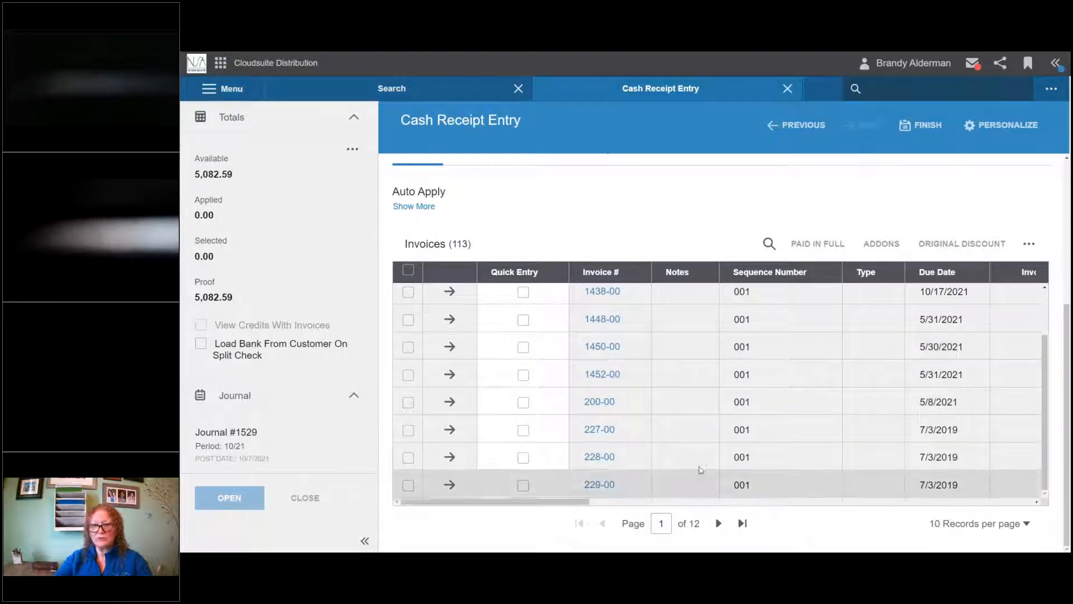
pyautogui.scroll(5, 679, 408)
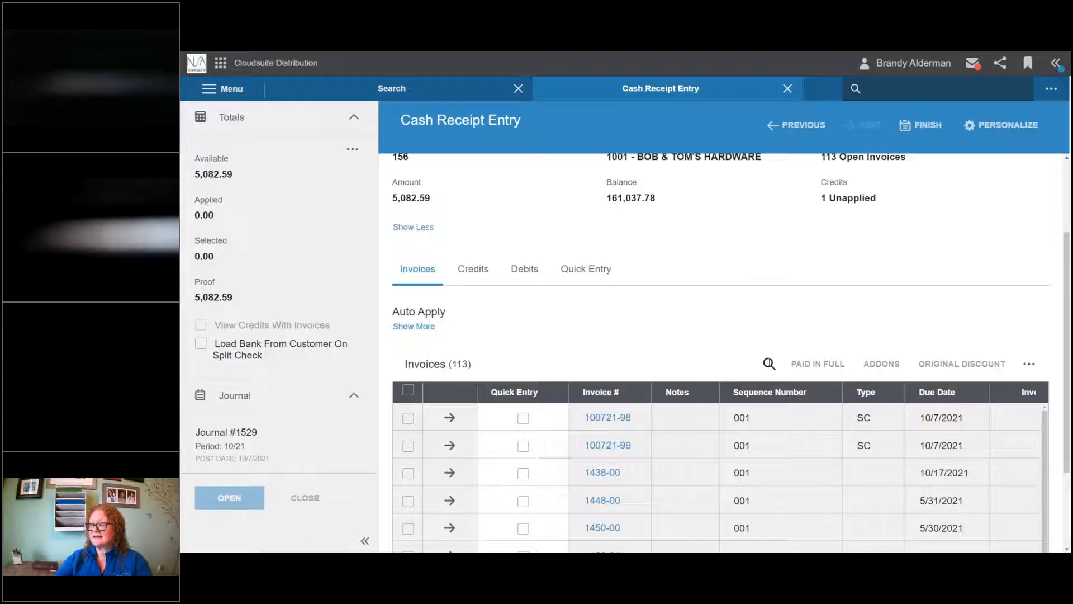
pyautogui.click(770, 364)
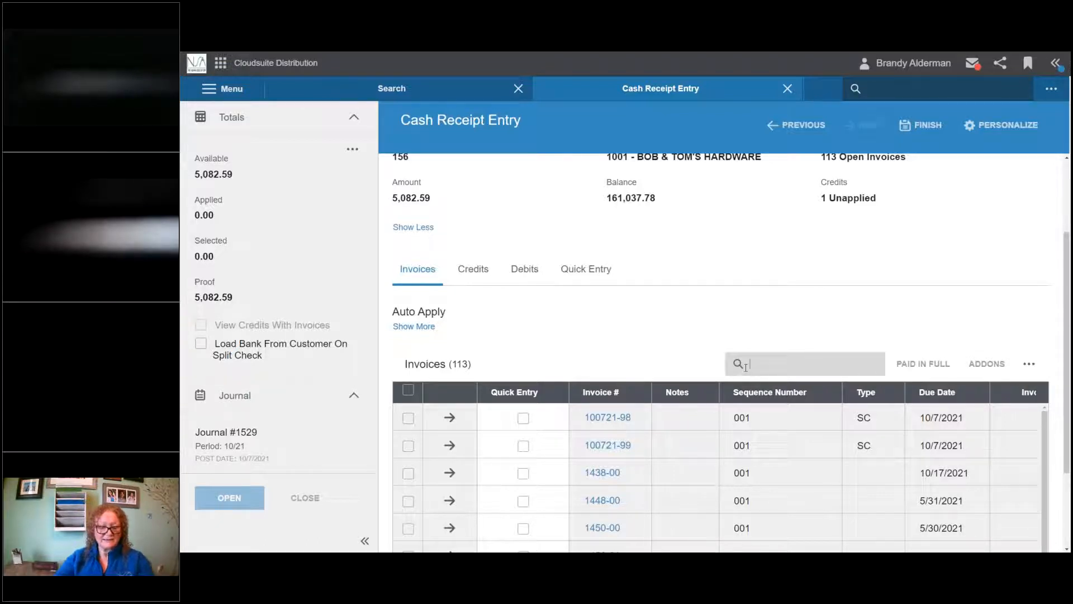
pyautogui.write('79')
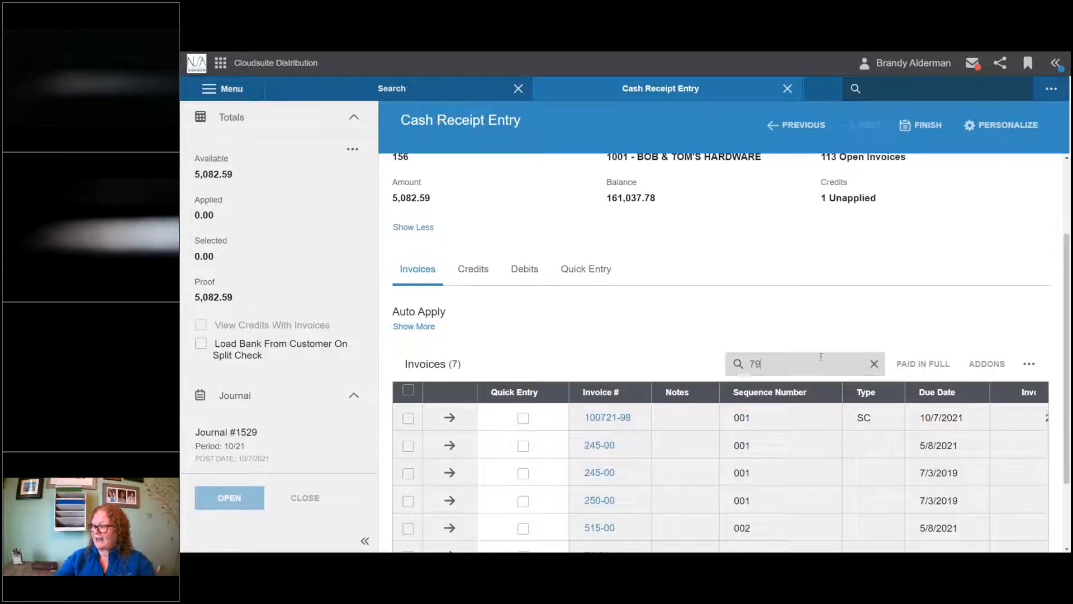
pyautogui.scroll(-1, 840, 341)
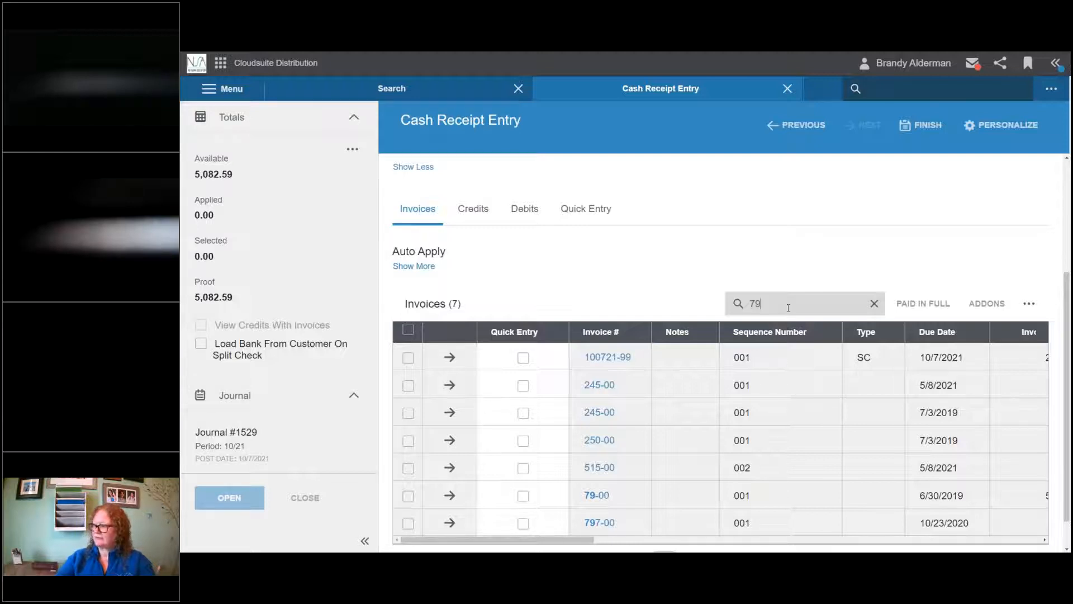
pyautogui.click(613, 280)
pyautogui.click(742, 305)
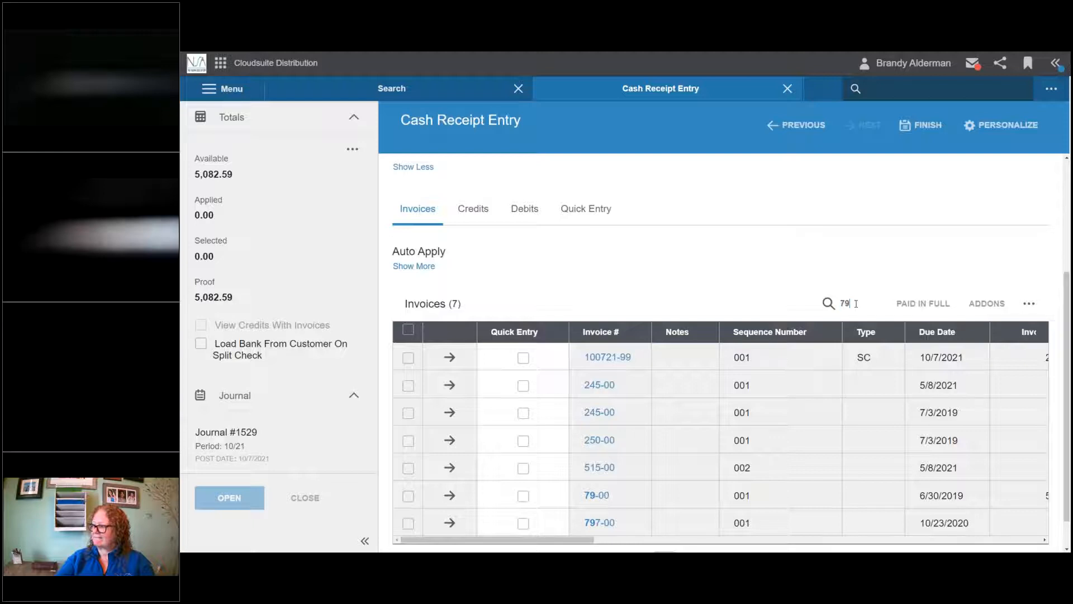
pyautogui.write('-00')
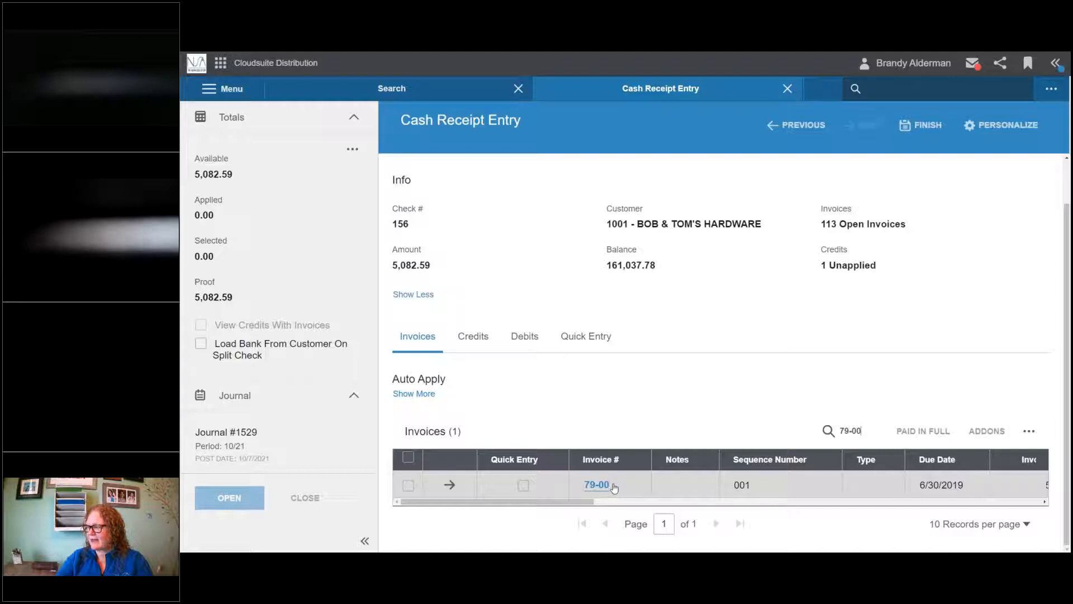
pyautogui.click(830, 430)
pyautogui.press('BackSpace')
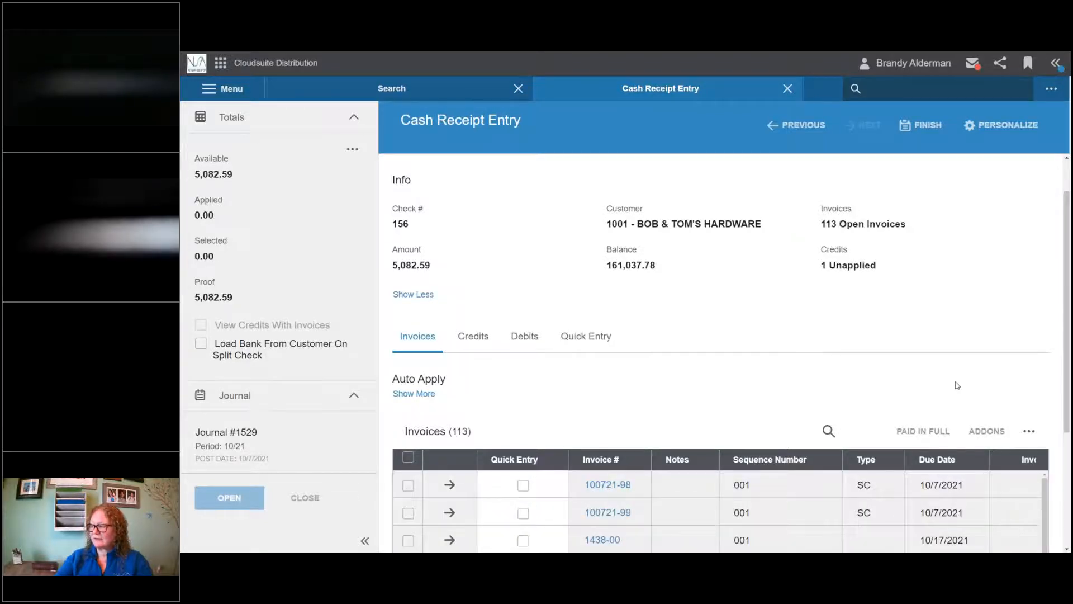
# Step: Show the filter row in the invoice list and filter the invoice numbers by 79
pyautogui.scroll(-3, 957, 385)
pyautogui.click(1030, 252)
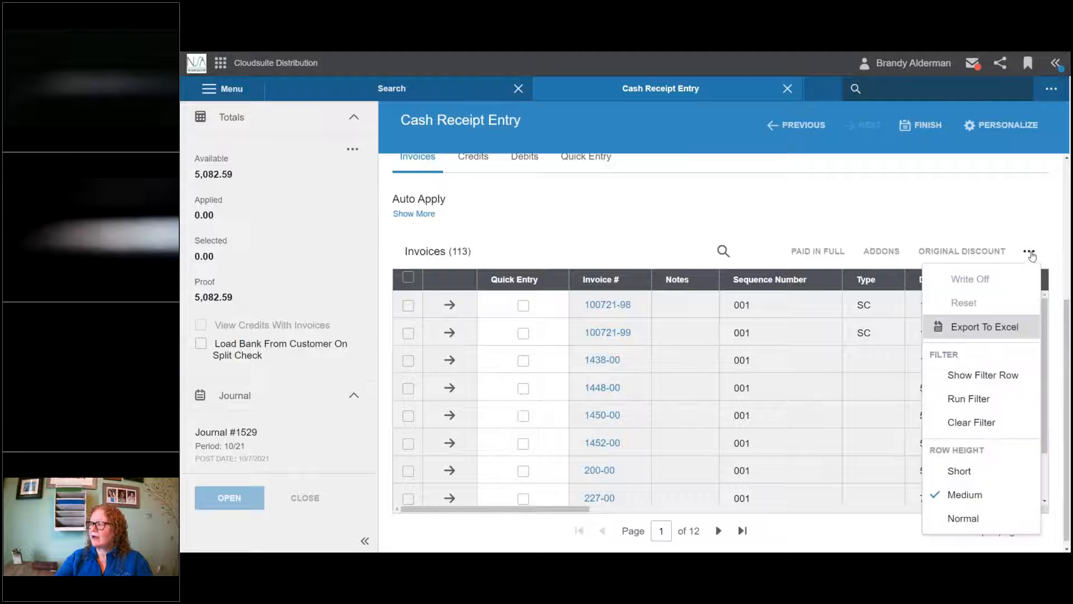
pyautogui.click(971, 375)
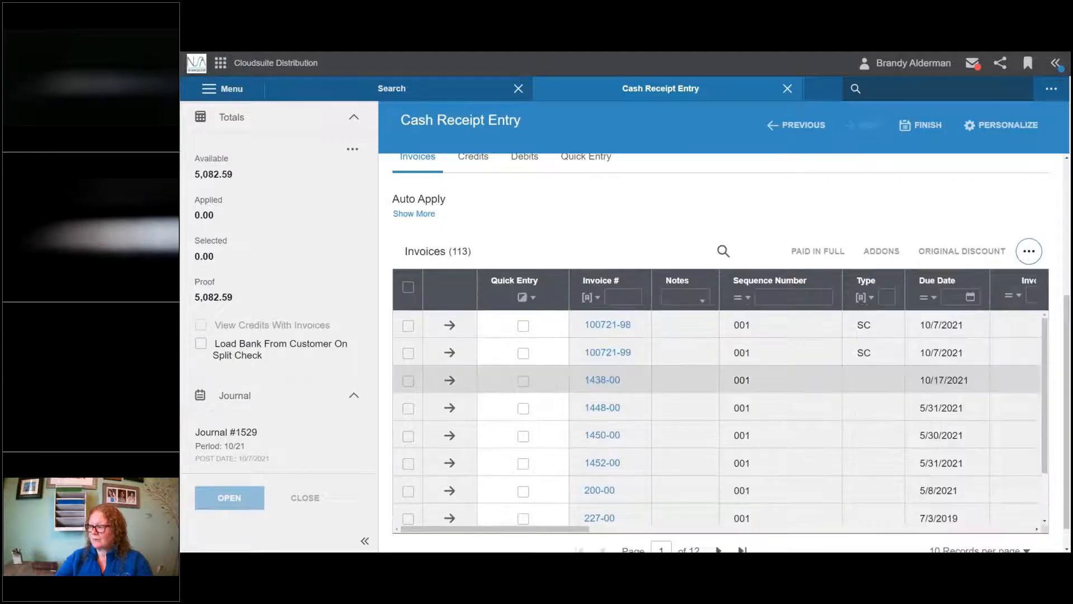
pyautogui.click(615, 300)
pyautogui.write('79')
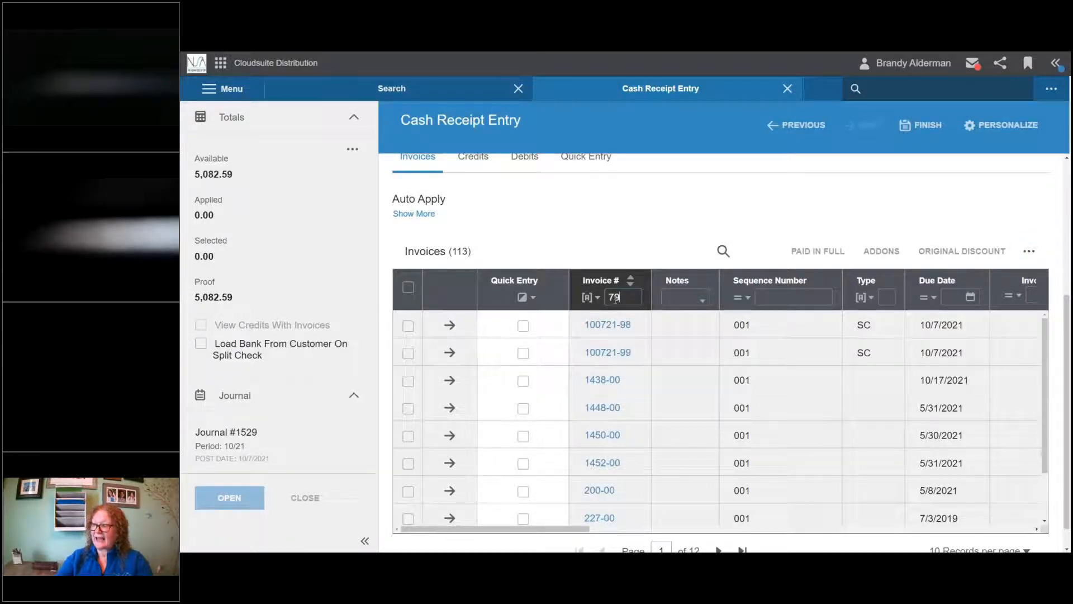
pyautogui.press('Return')
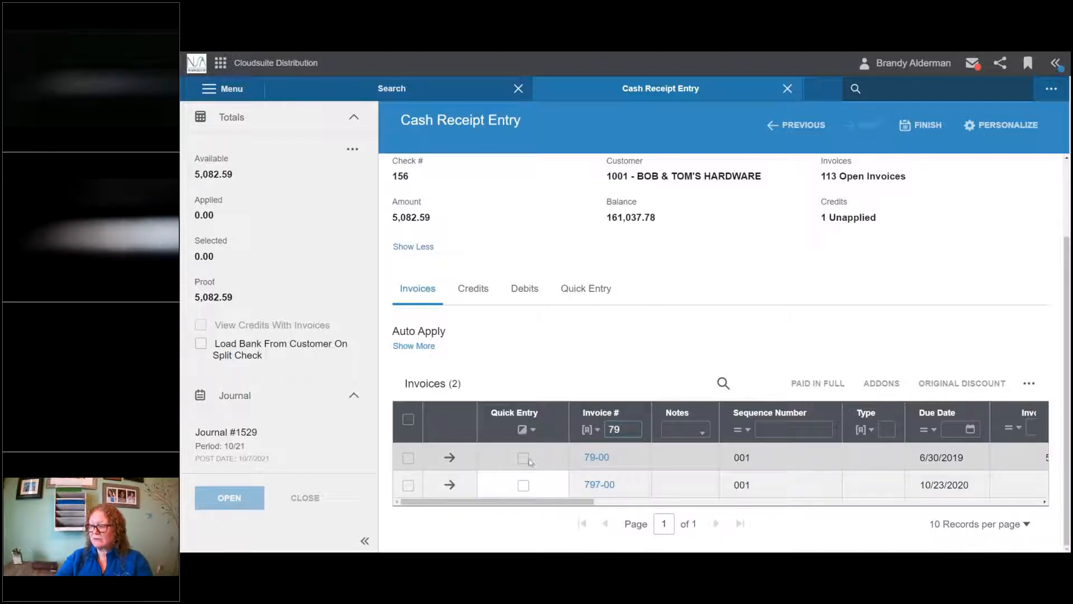
# Step: Mark invoice 79-00 as paid in full, finish the receipt and accept the update
pyautogui.click(409, 458)
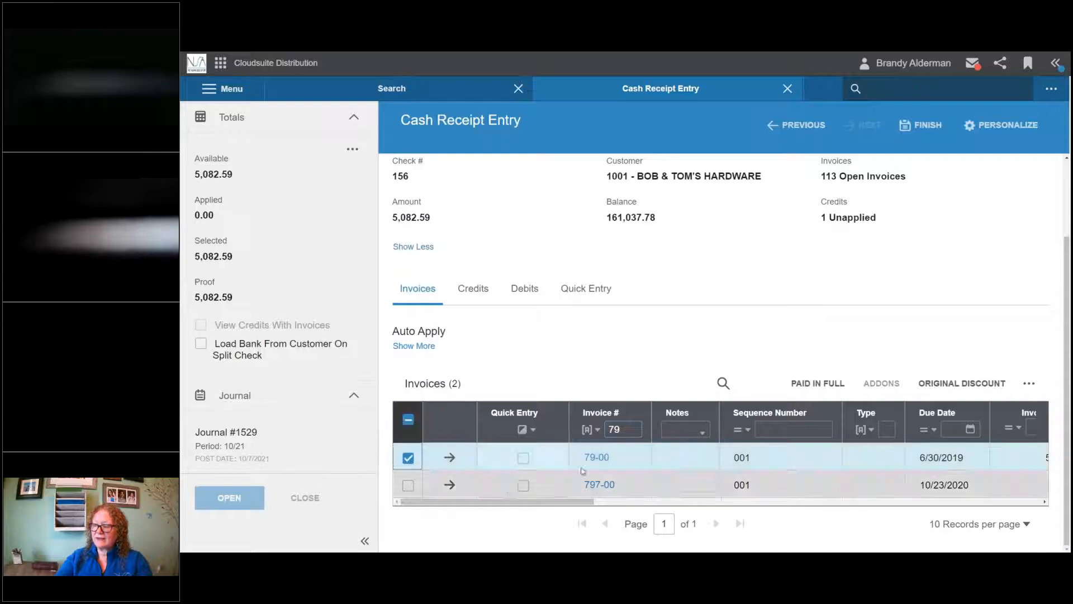
pyautogui.click(813, 390)
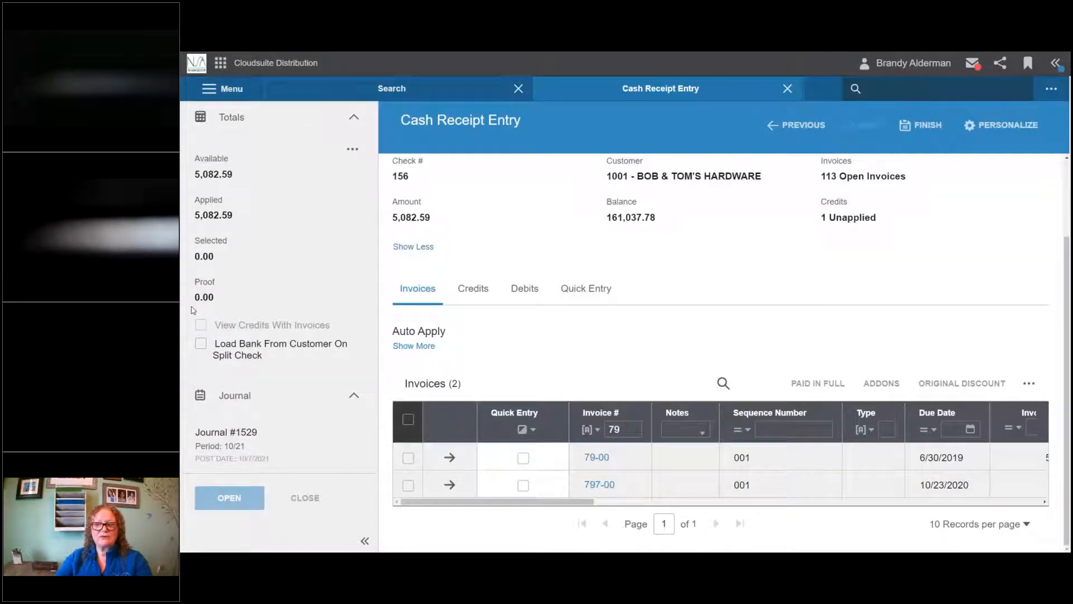
pyautogui.click(922, 125)
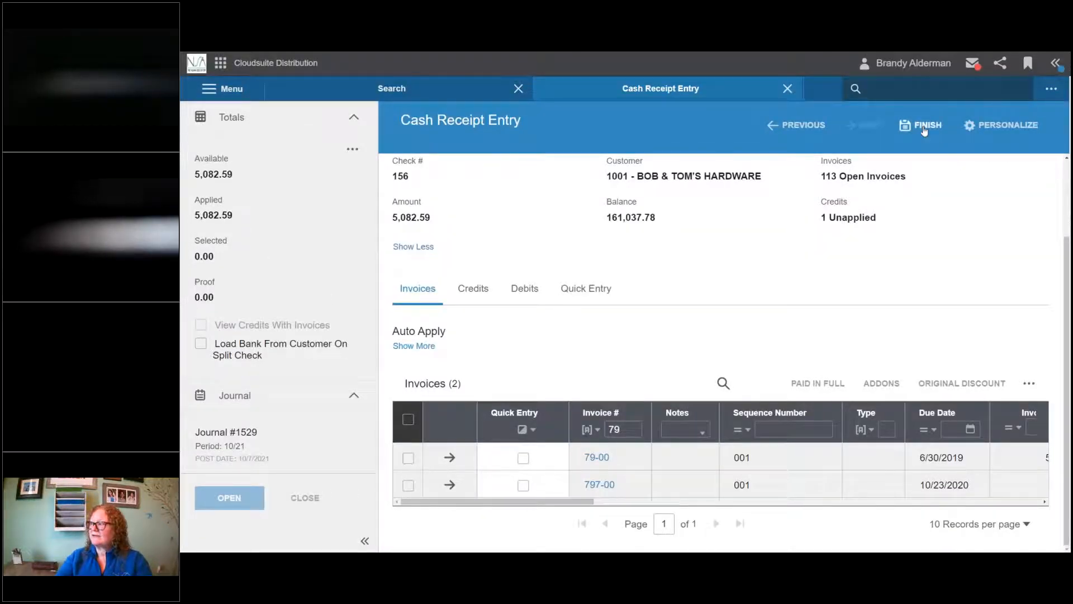
pyautogui.click(650, 346)
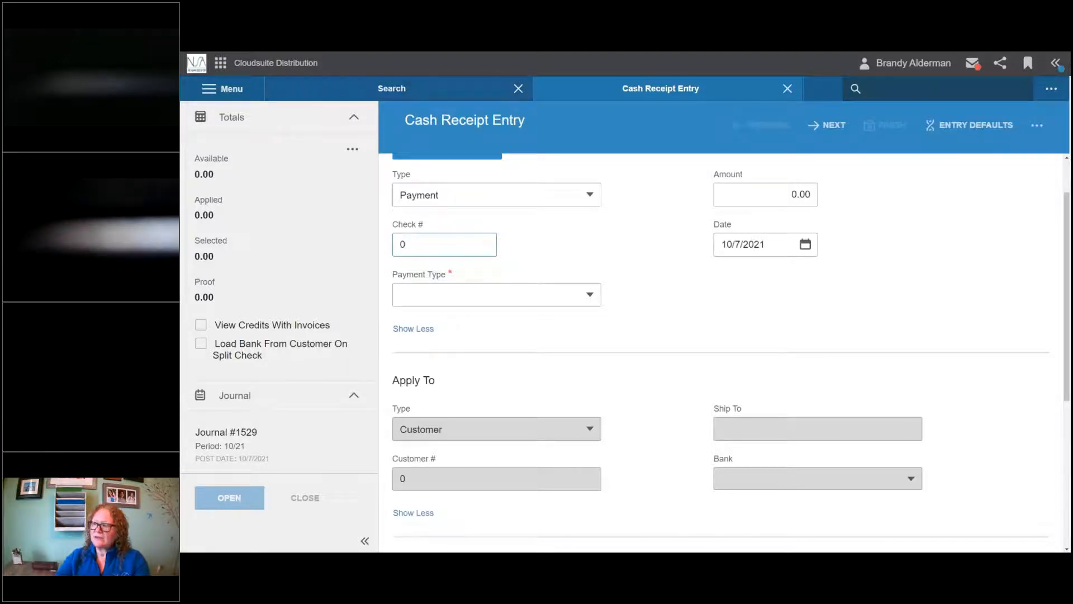
# Step: Enter a payment with check number 5656, payment type Check and amount 1,300, and proceed to the Apply To section
pyautogui.write('5656')
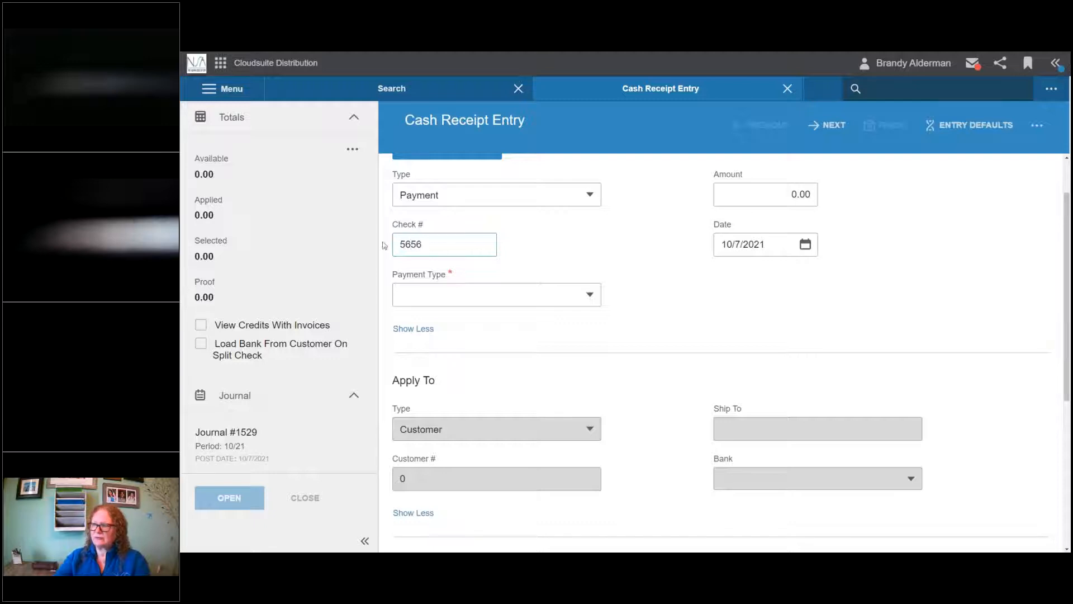
pyautogui.click(450, 301)
pyautogui.click(419, 366)
pyautogui.click(769, 194)
pyautogui.write('1300')
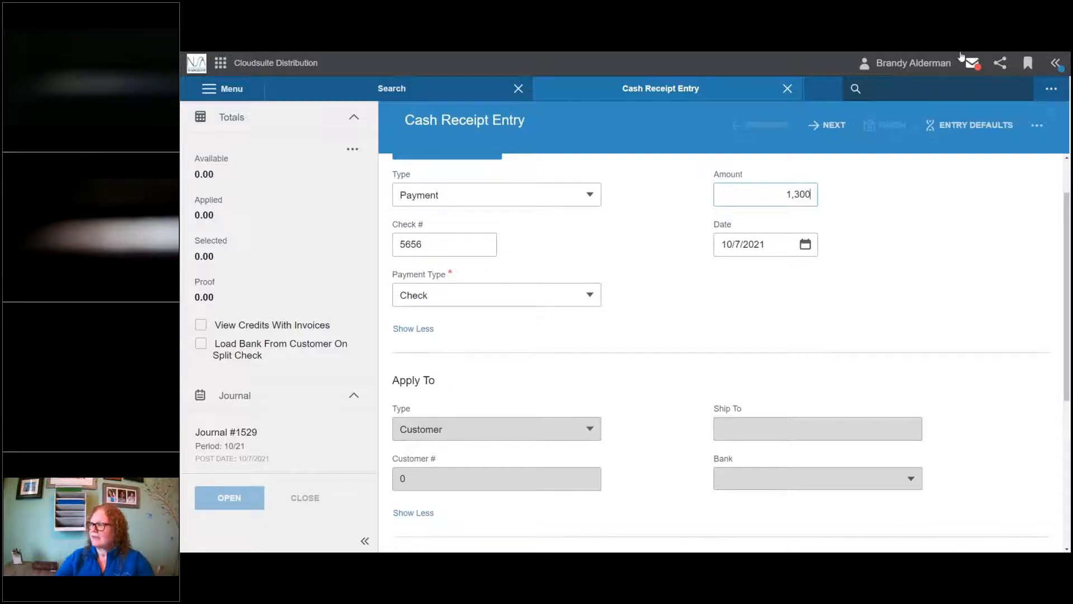
pyautogui.click(835, 126)
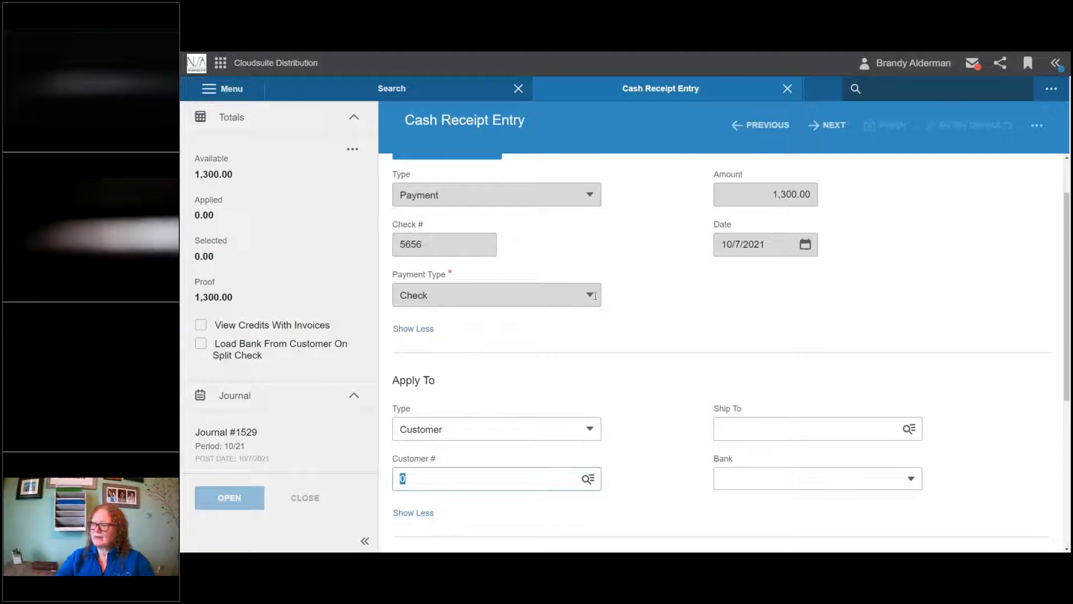
# Step: Set the payment to apply by Invoice to invoice number 113 with suffix 00
pyautogui.click(436, 428)
pyautogui.click(431, 499)
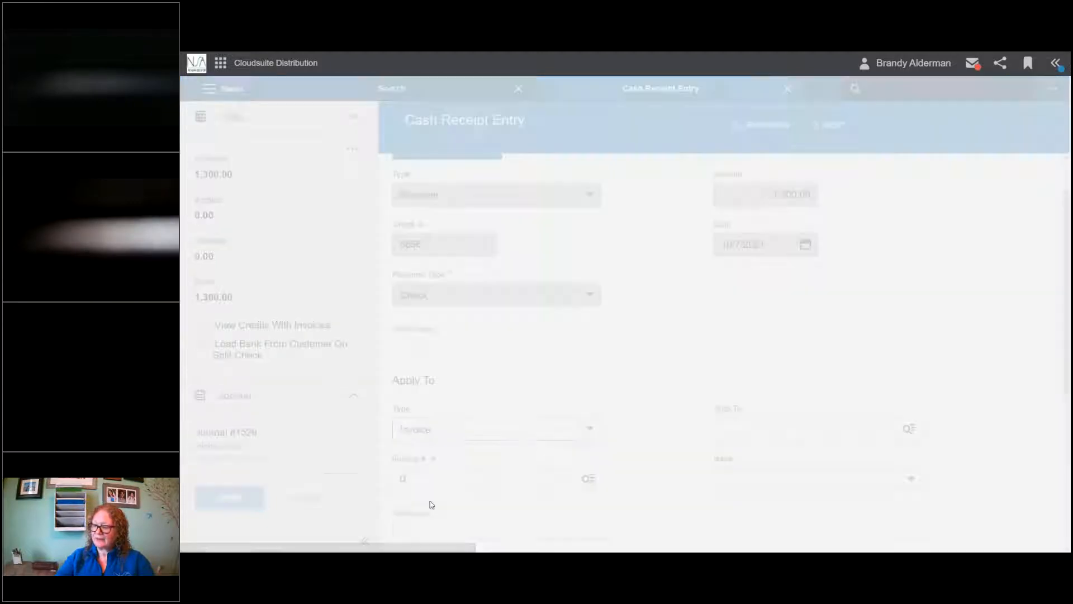
pyautogui.write('113')
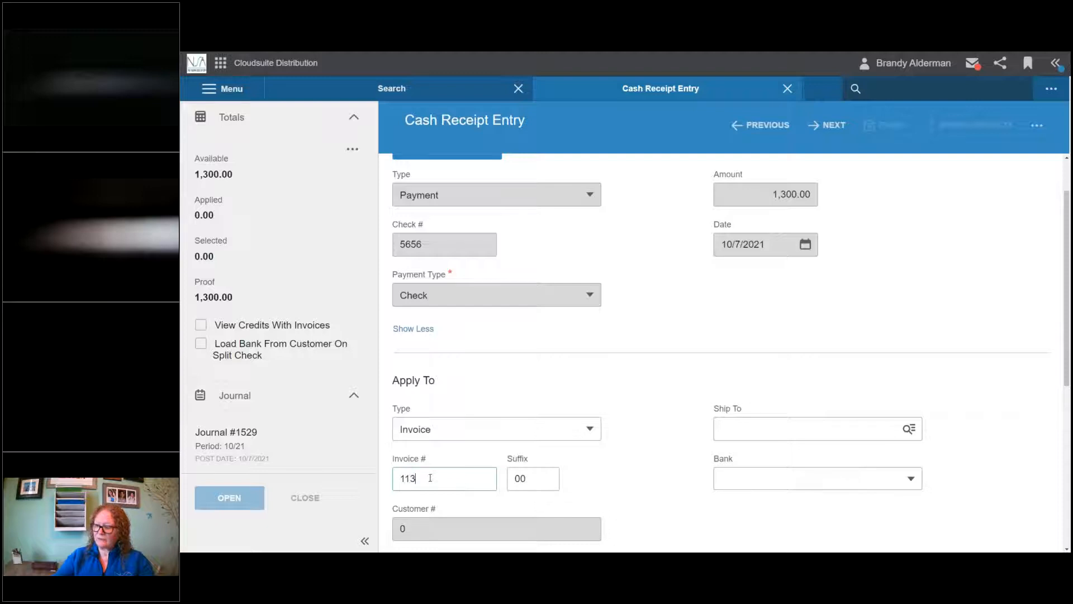
pyautogui.press('Tab')
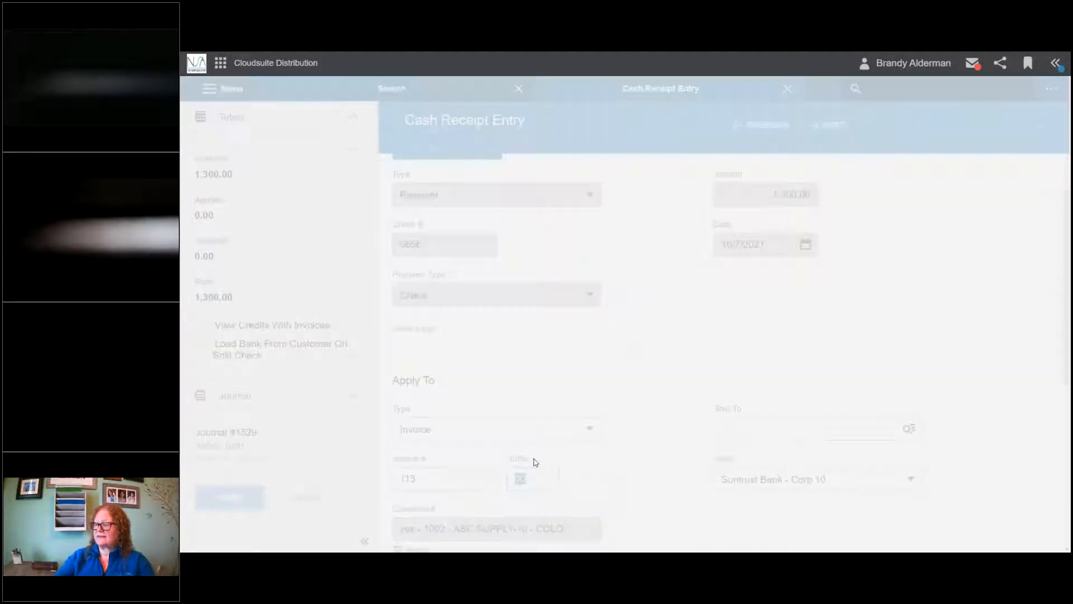
pyautogui.scroll(-2, 653, 341)
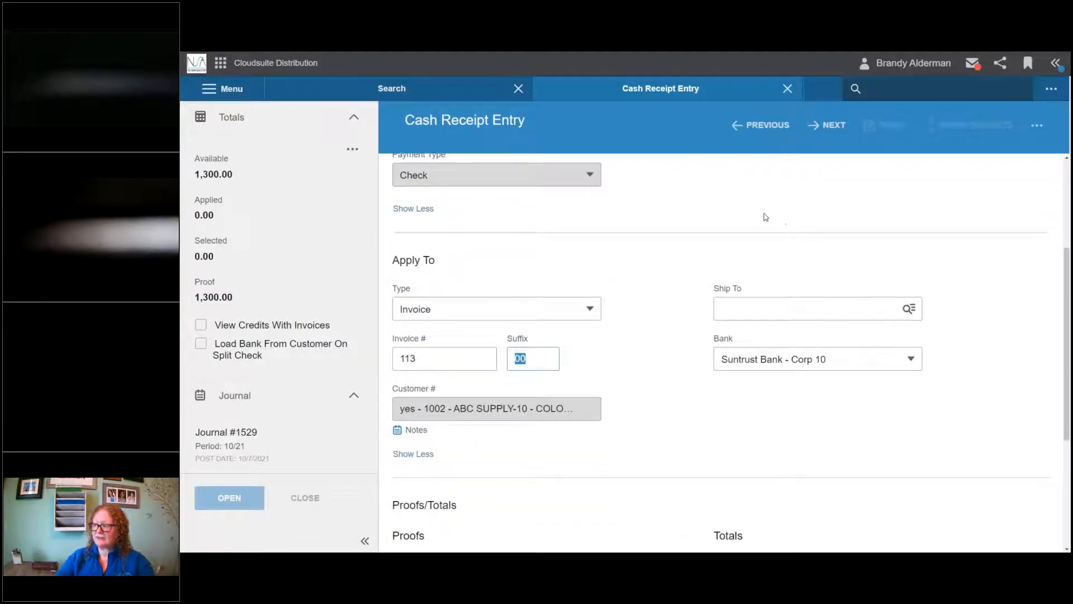
# Step: Proceed to the invoice list and mark invoice 113-00 as paid in full
pyautogui.scroll(2, 760, 223)
pyautogui.click(833, 126)
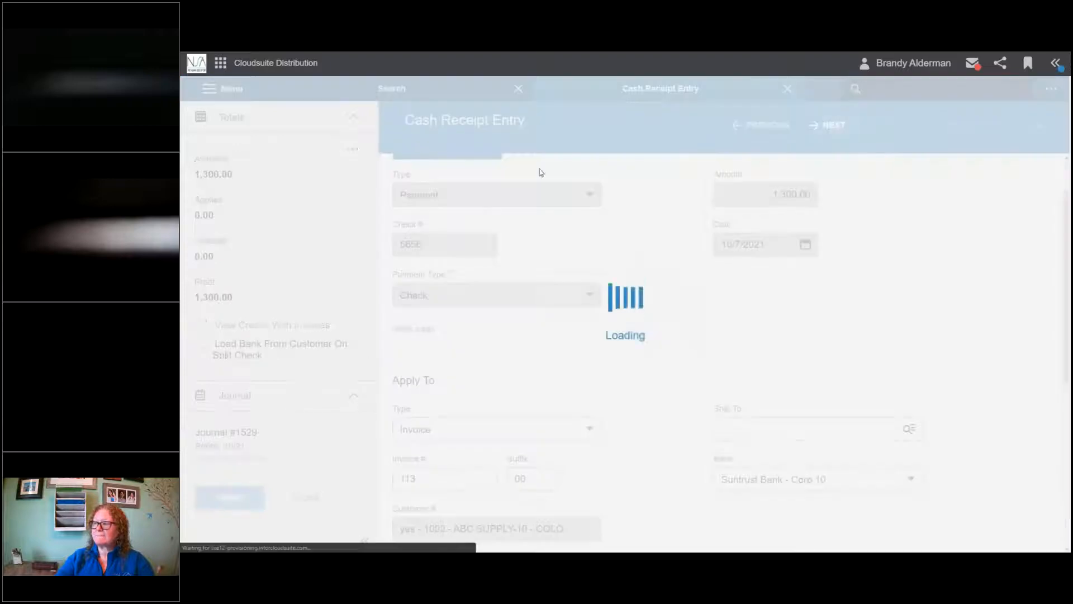
pyautogui.scroll(-3, 642, 364)
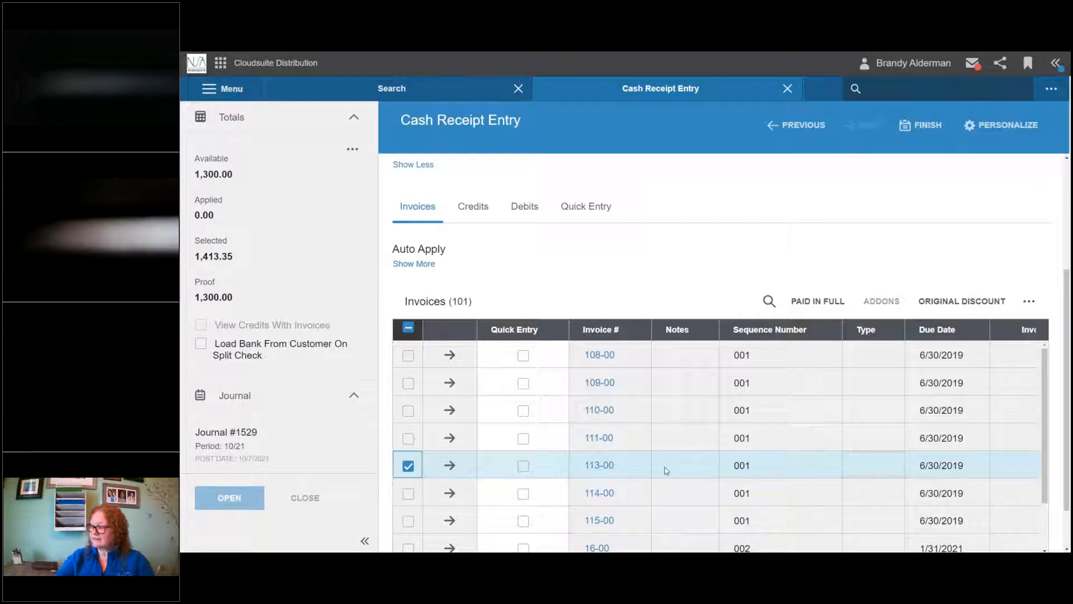
pyautogui.scroll(-1, 933, 267)
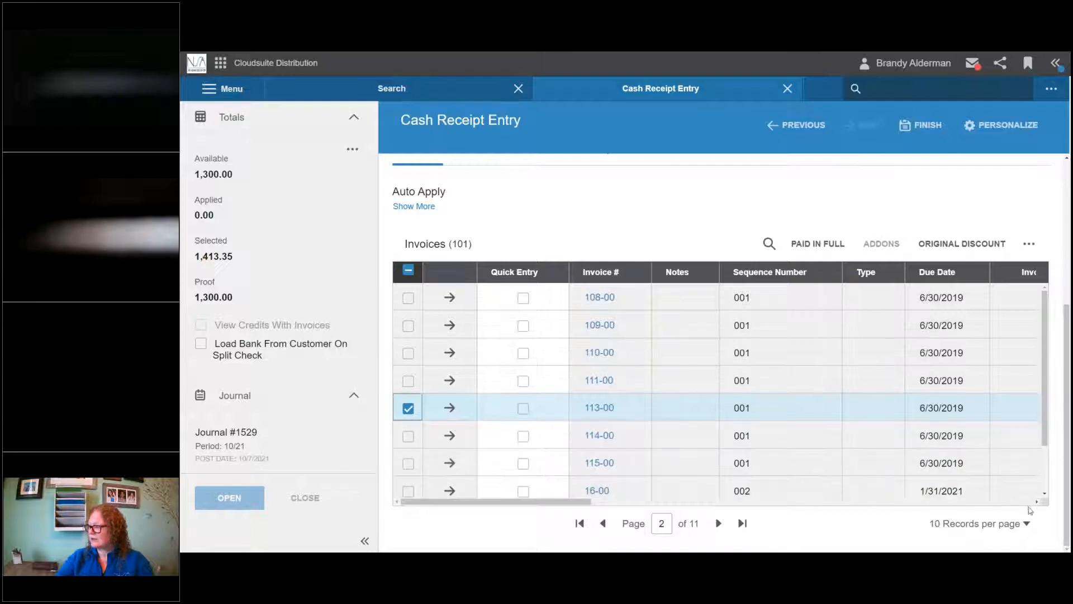
pyautogui.hscroll(6, 1036, 506)
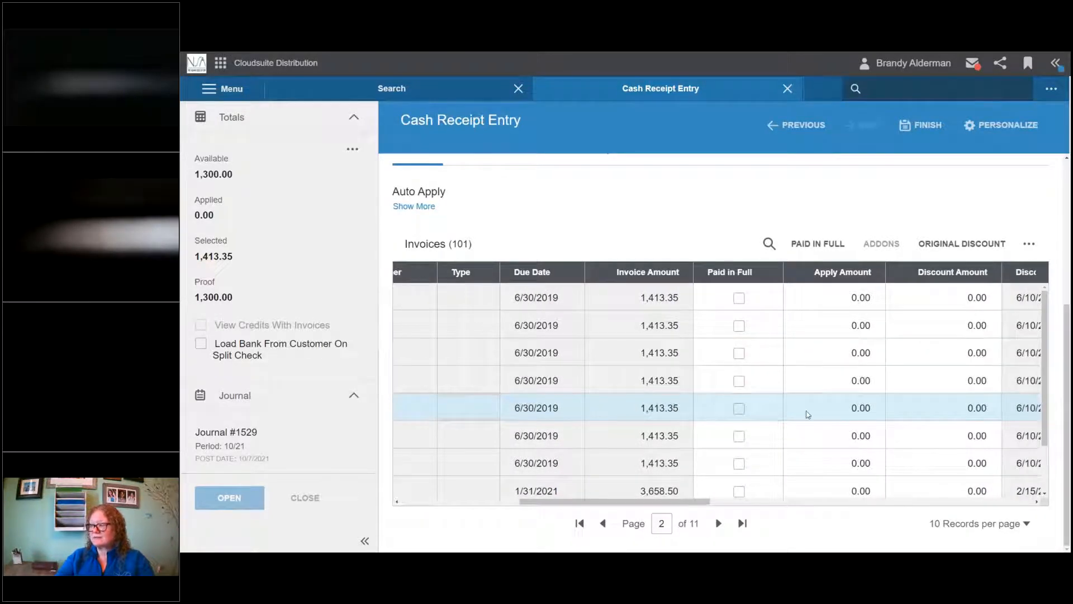
pyautogui.click(738, 409)
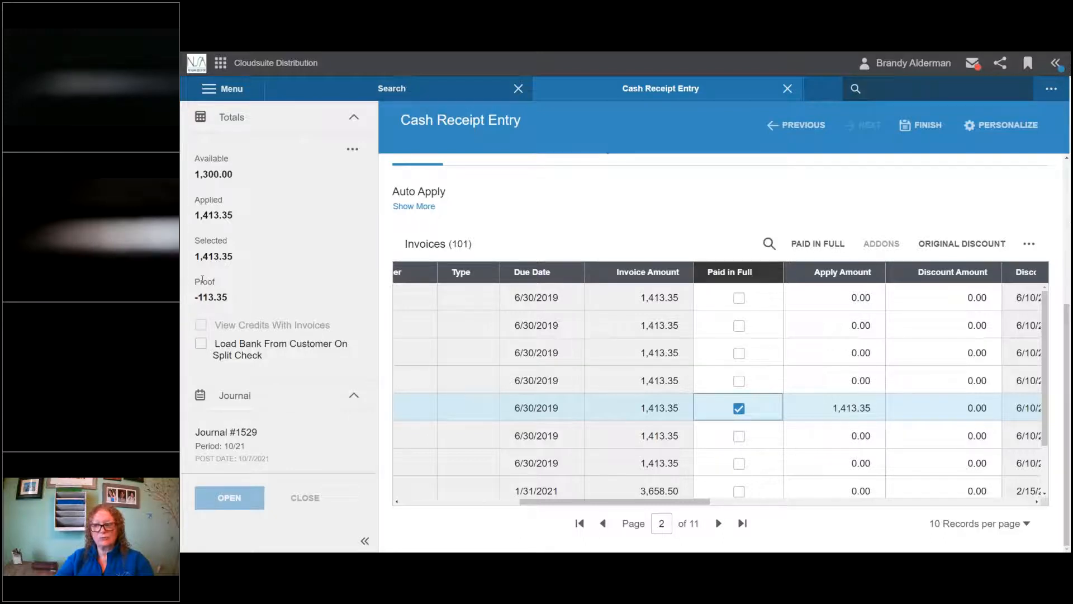
# Step: Set the apply amount of invoice 113-00 to 1,300, keeping it marked paid in full
pyautogui.click(1037, 502)
pyautogui.click(1037, 502)
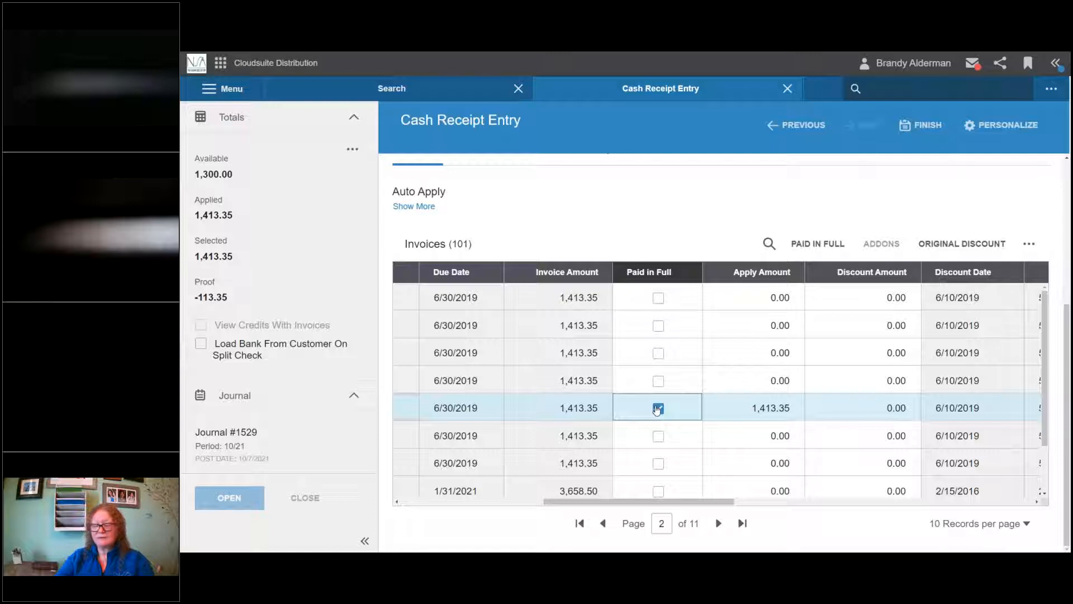
pyautogui.click(797, 418)
pyautogui.write('1,300')
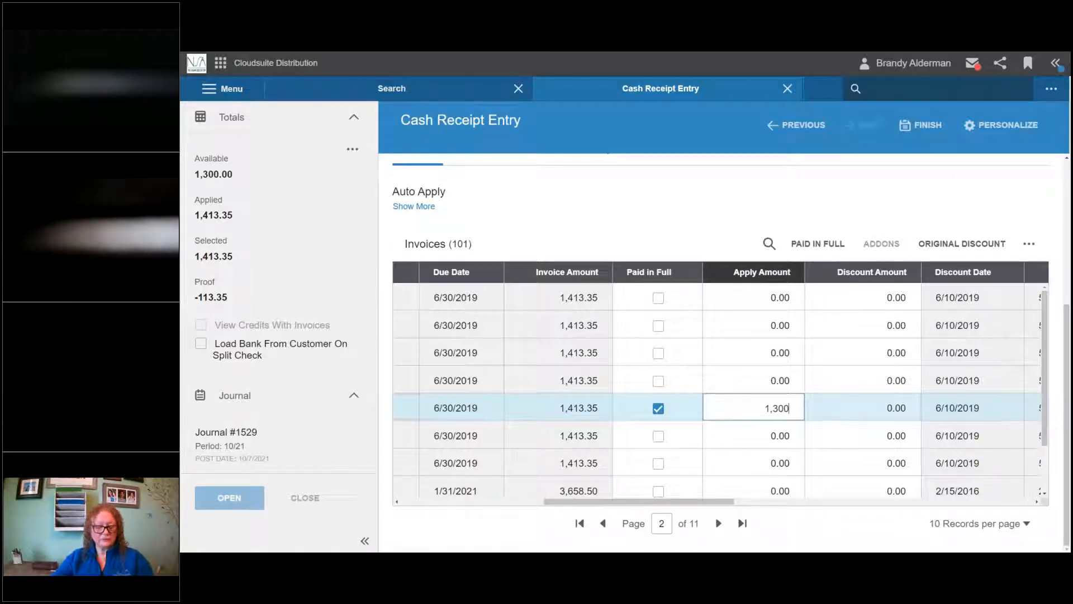
pyautogui.press('Tab')
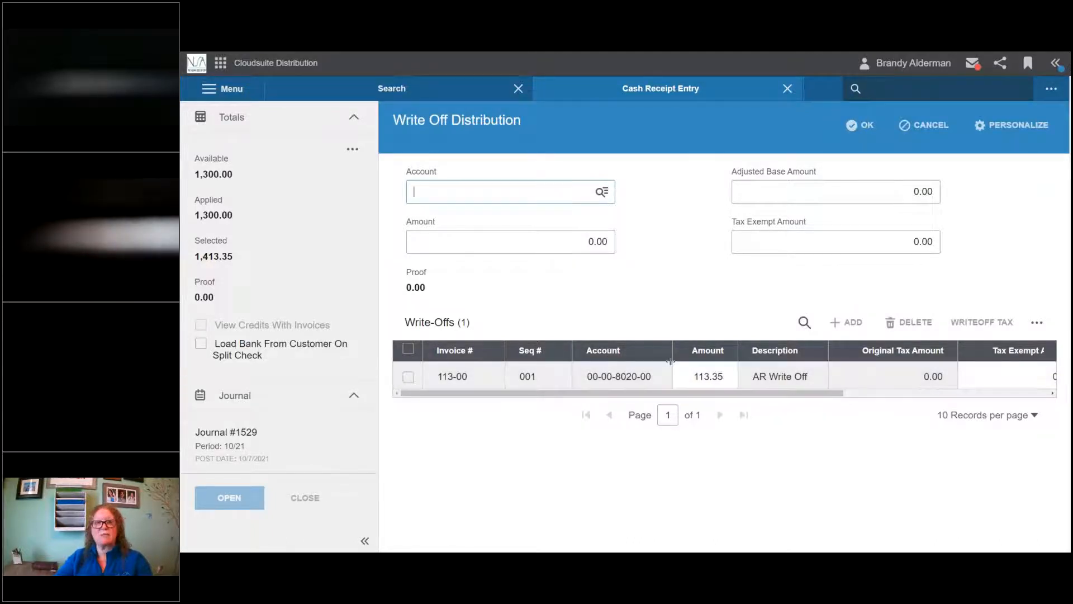
# Step: Review and accept the write-off distribution for invoice 113-00, finish the receipt and confirm the update
pyautogui.click(408, 379)
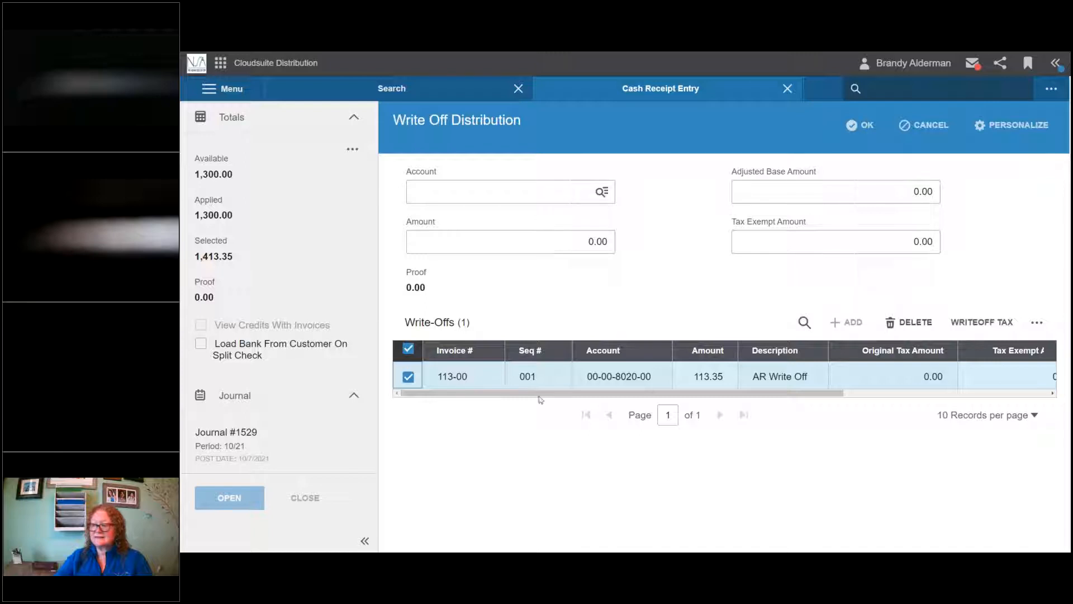
pyautogui.click(408, 377)
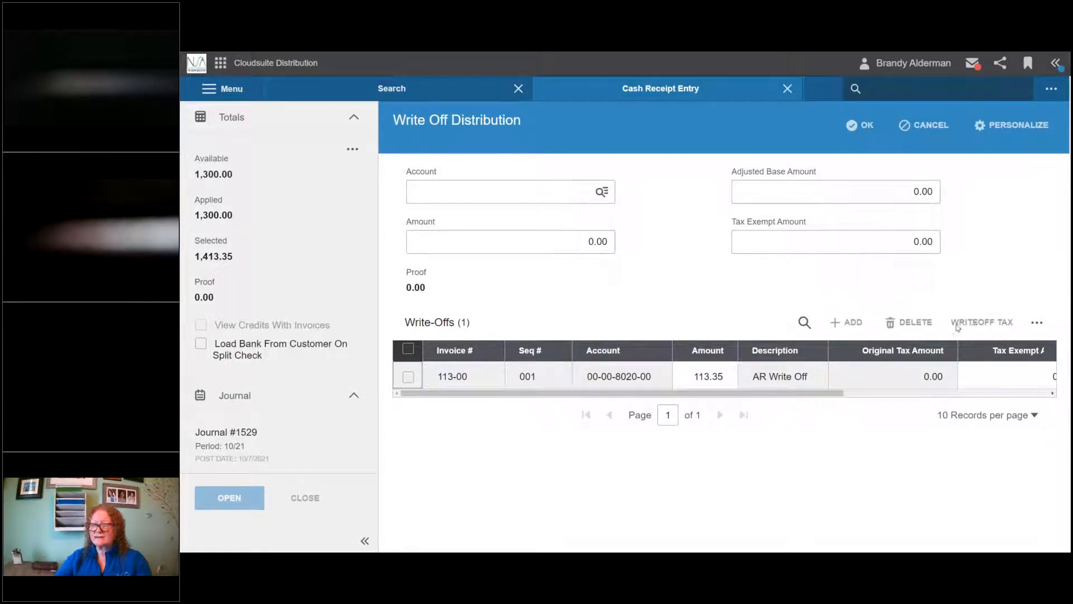
pyautogui.moveTo(814, 394); pyautogui.dragTo(970, 396)
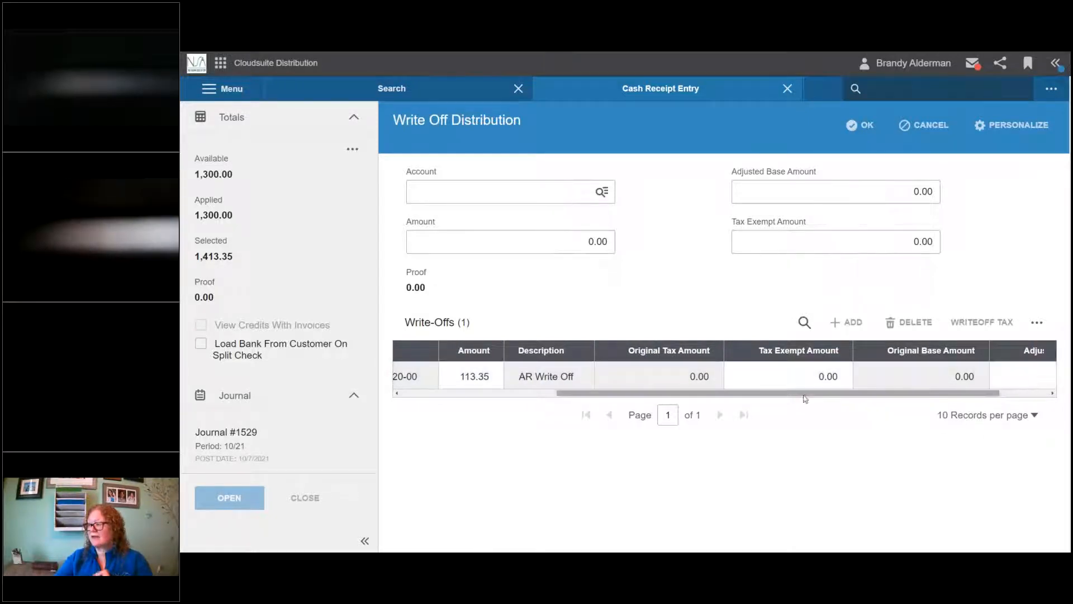
pyautogui.hscroll(1, 806, 397)
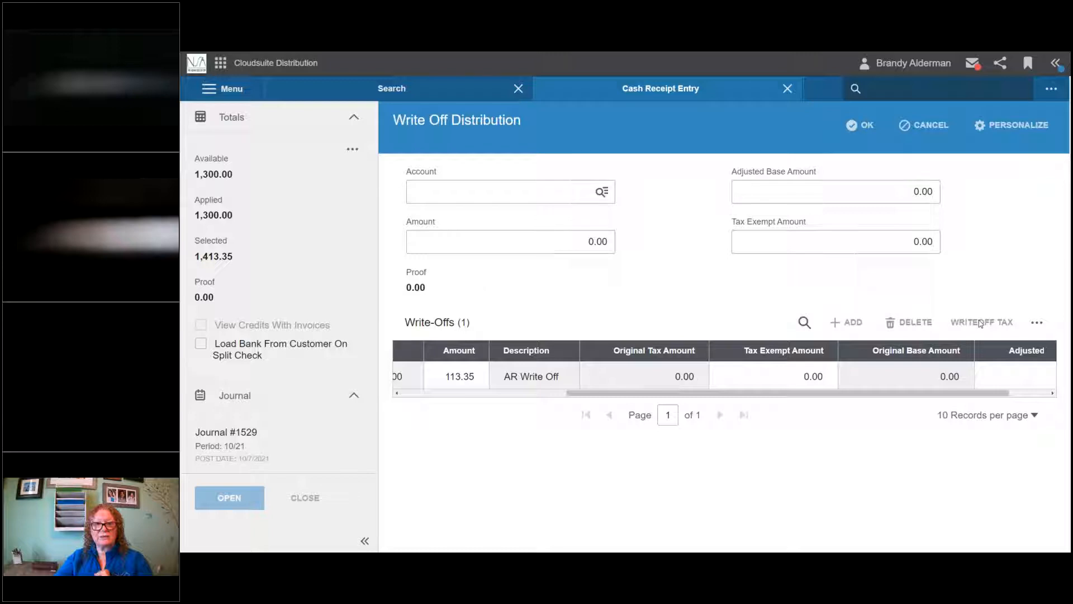
pyautogui.moveTo(693, 398); pyautogui.dragTo(545, 391)
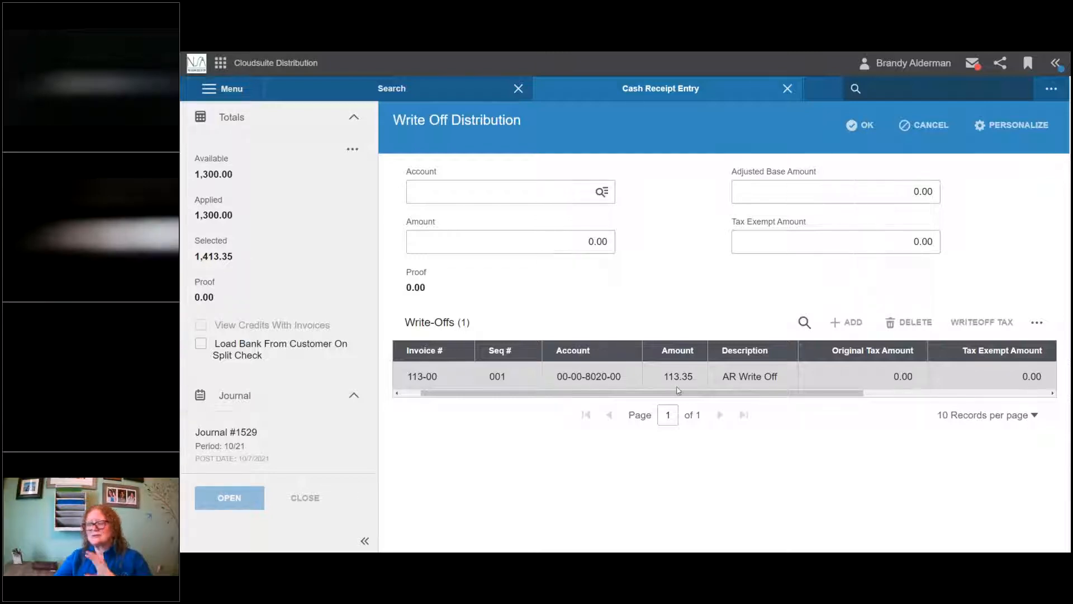
pyautogui.click(863, 129)
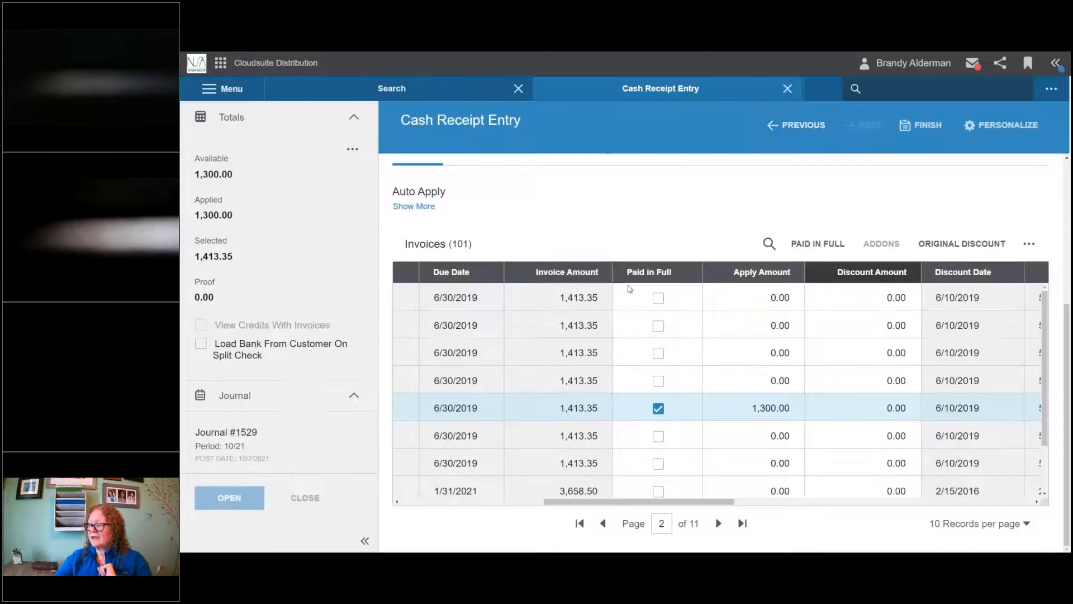
pyautogui.click(927, 127)
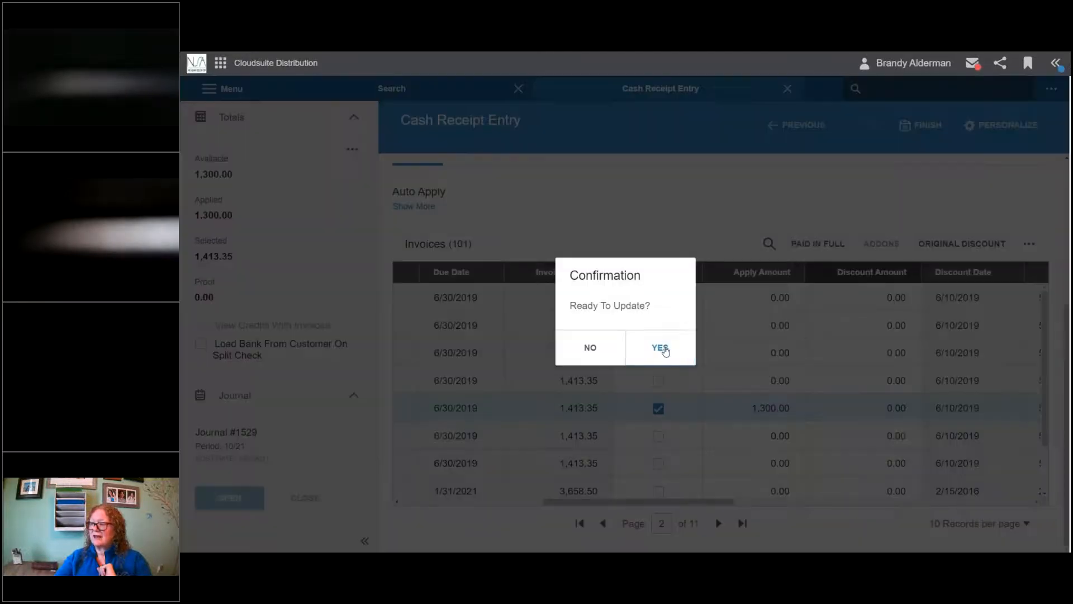
pyautogui.click(661, 348)
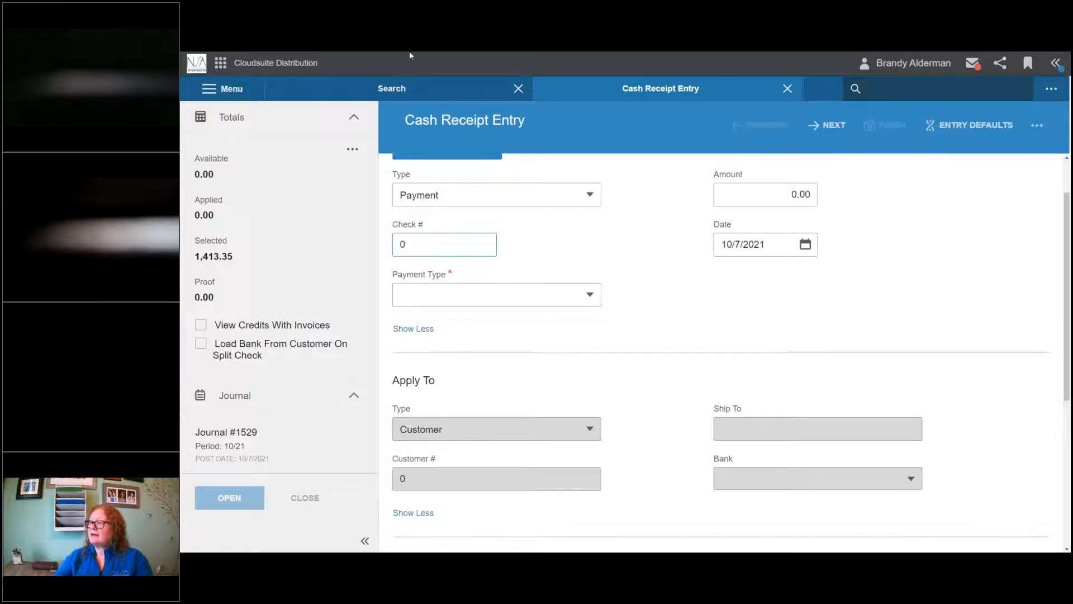
# Step: Open the Customer Inquiry function (aric) alongside Cash Receipt Entry
pyautogui.click(866, 89)
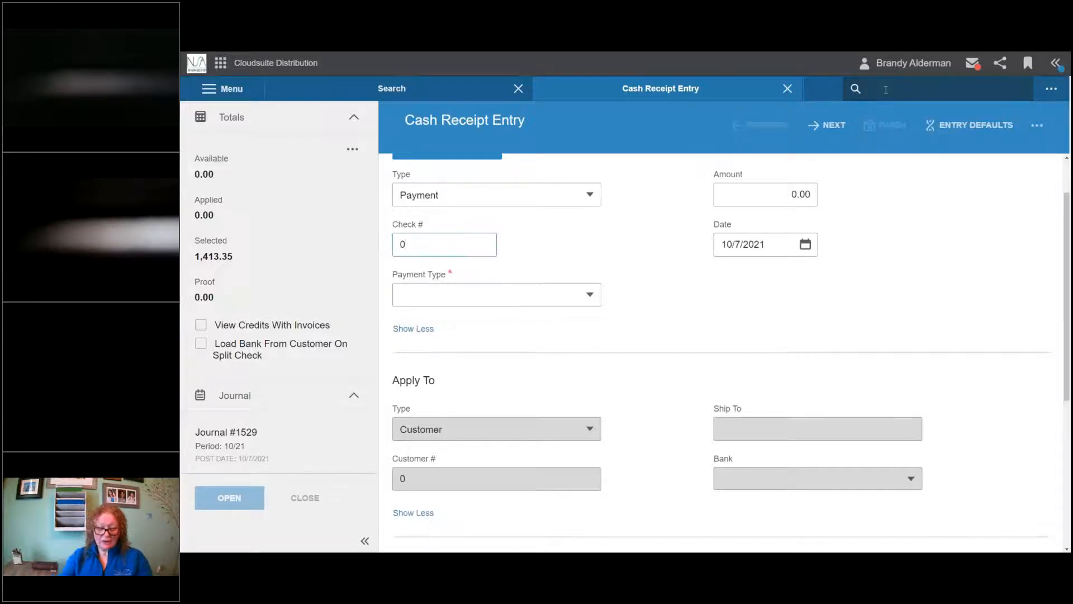
pyautogui.write('aric')
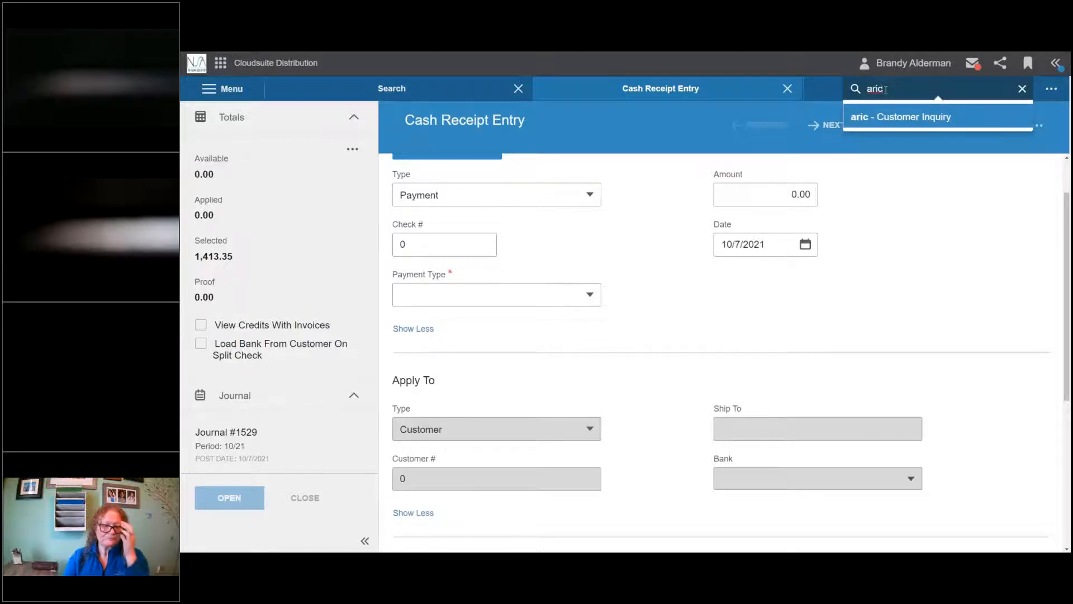
pyautogui.press('Return')
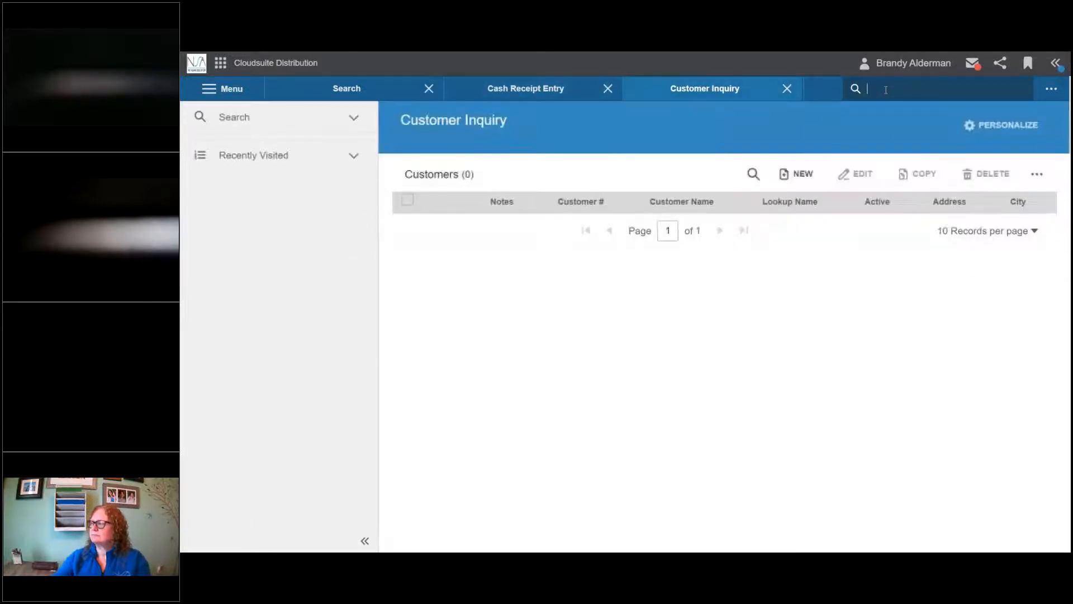
pyautogui.click(532, 88)
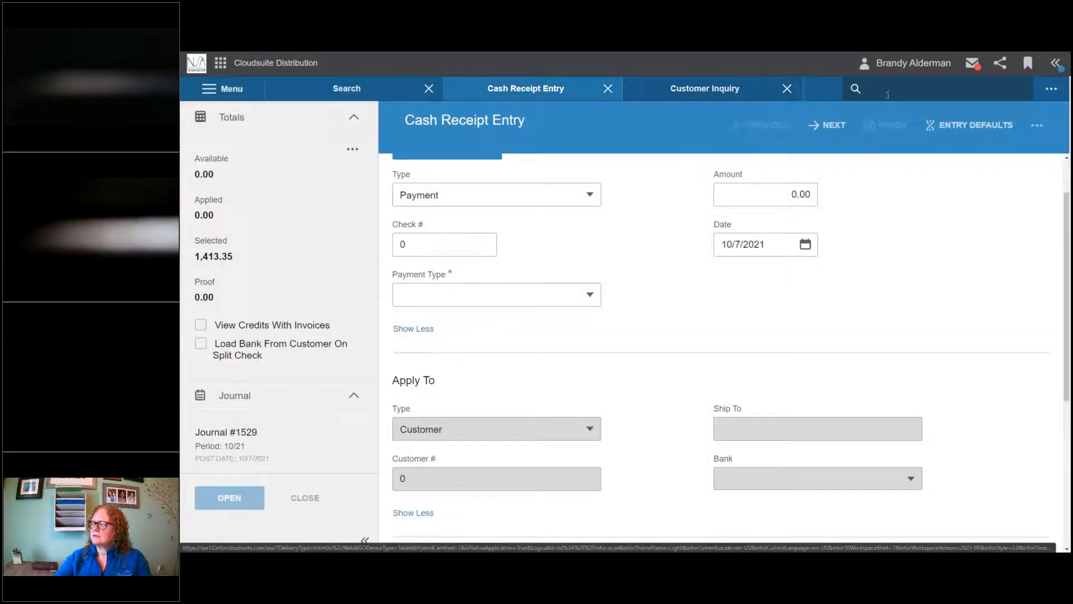
pyautogui.click(711, 89)
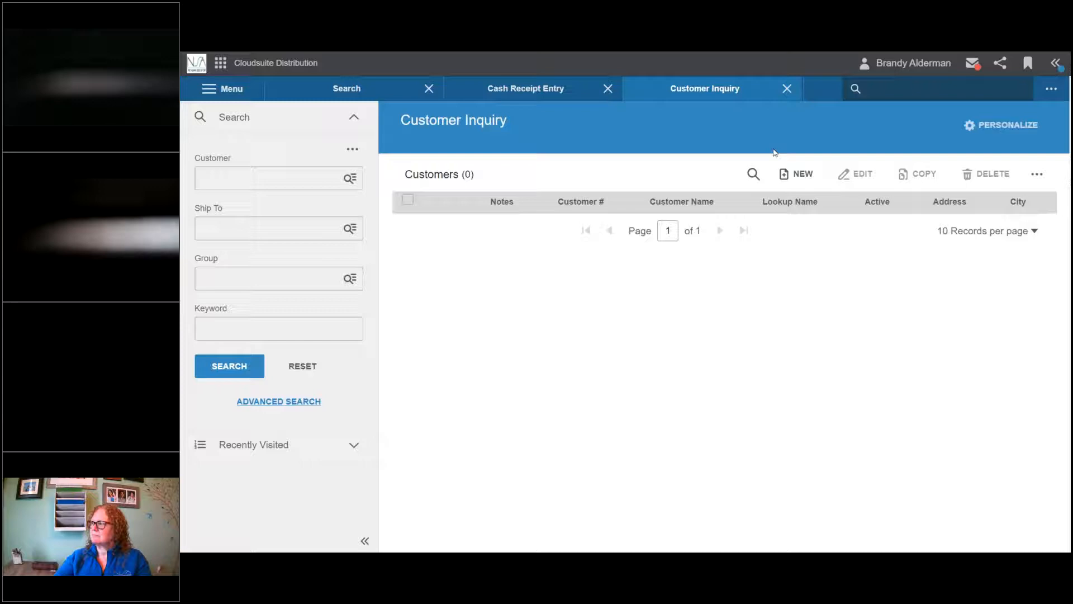
# Step: Look up the customer ABC SUPPLY in Customer Inquiry
pyautogui.click(271, 175)
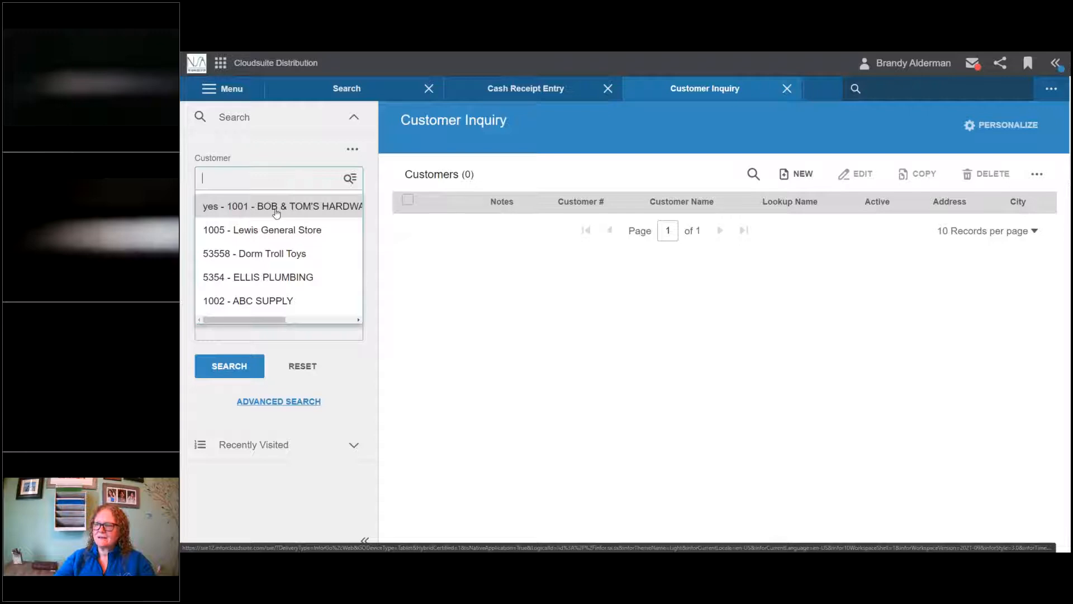
pyautogui.click(275, 236)
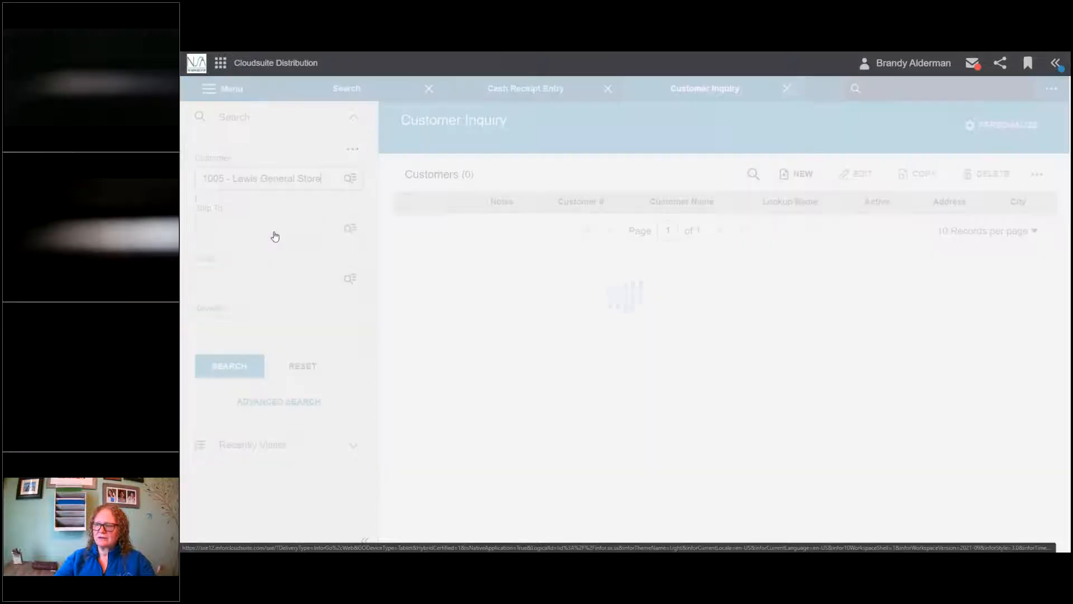
pyautogui.click(286, 180)
pyautogui.click(248, 300)
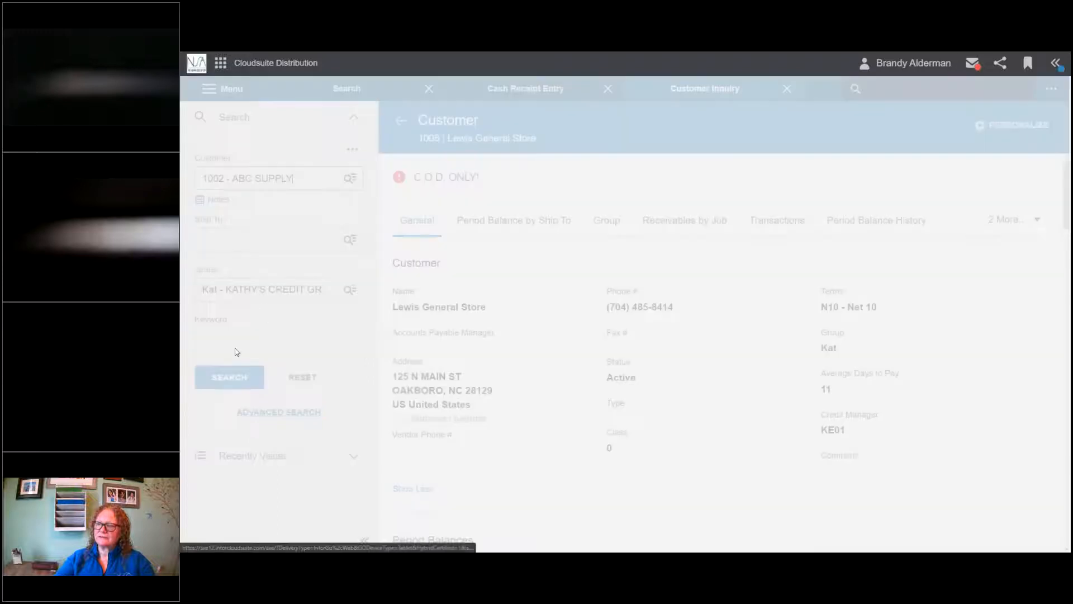
pyautogui.click(680, 396)
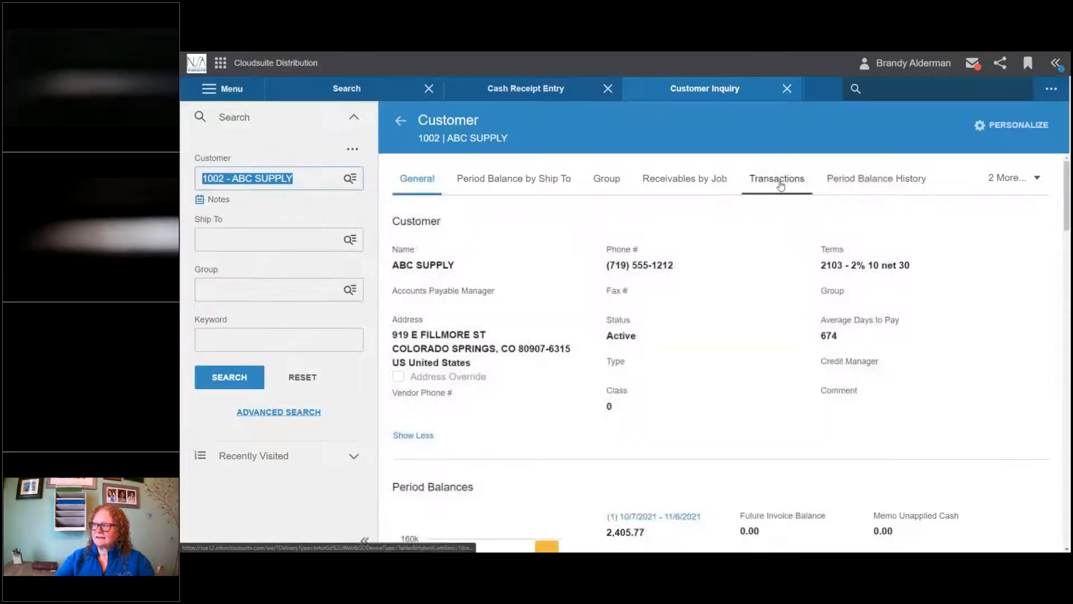
# Step: Search ABC SUPPLY's transactions for invoice number 113 with the status set to Both
pyautogui.click(780, 180)
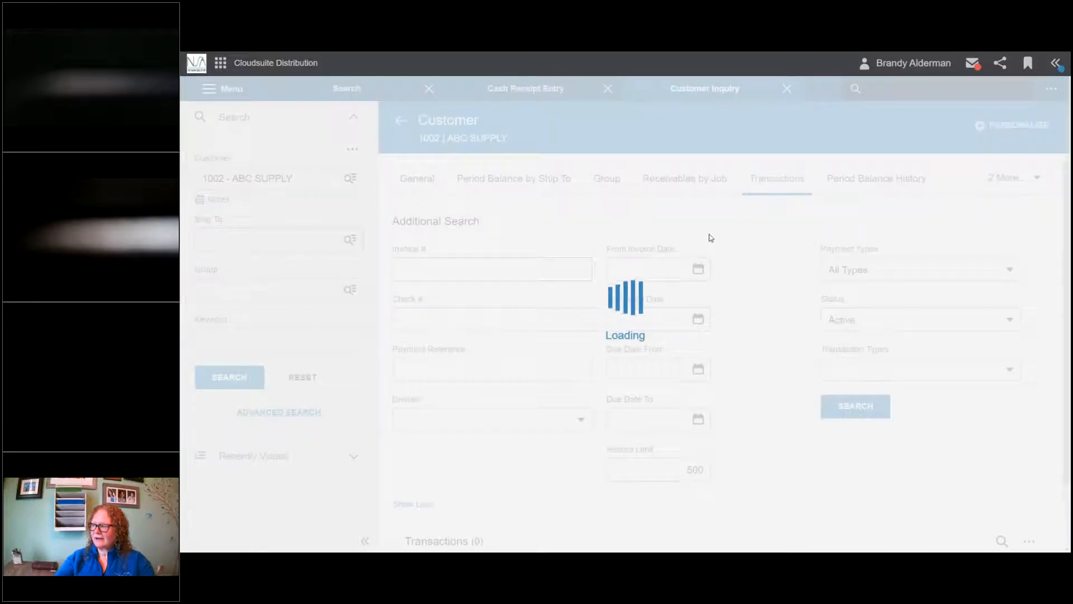
pyautogui.scroll(-5, 690, 329)
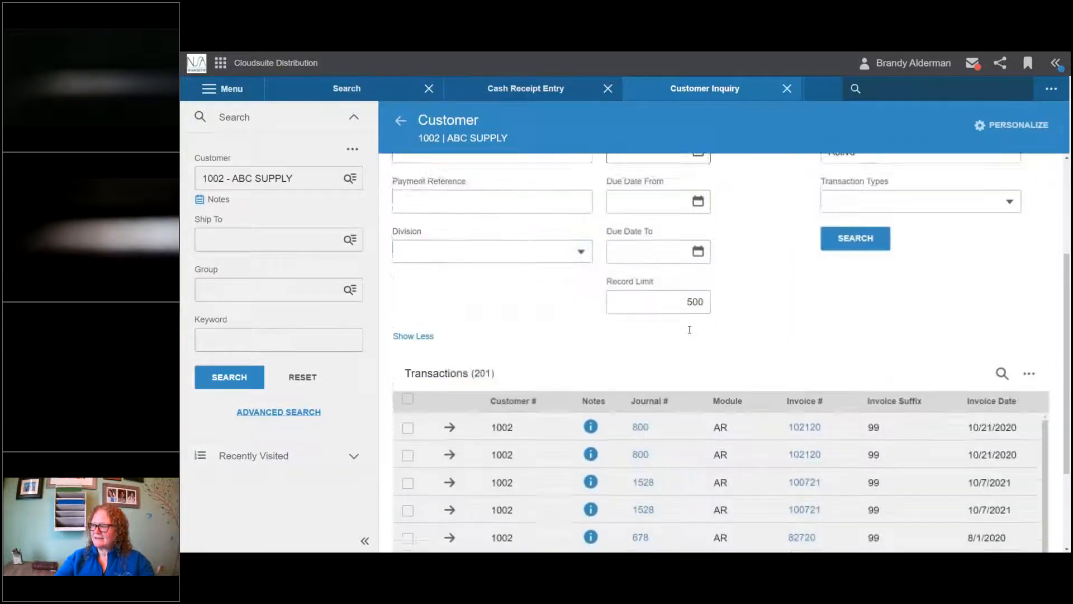
pyautogui.scroll(2, 690, 329)
pyautogui.scroll(3, 424, 265)
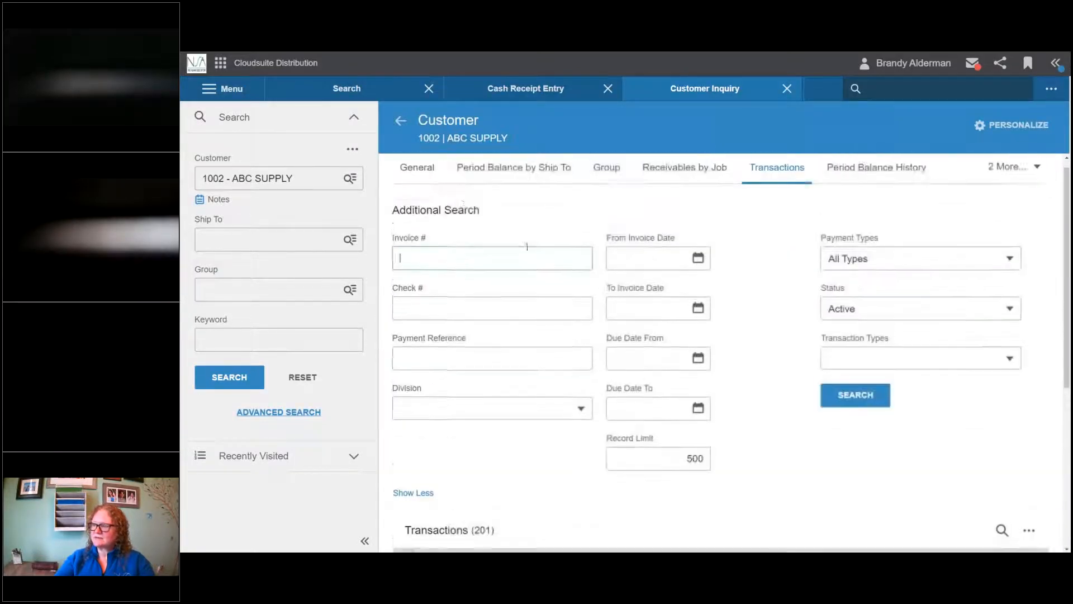
pyautogui.click(423, 265)
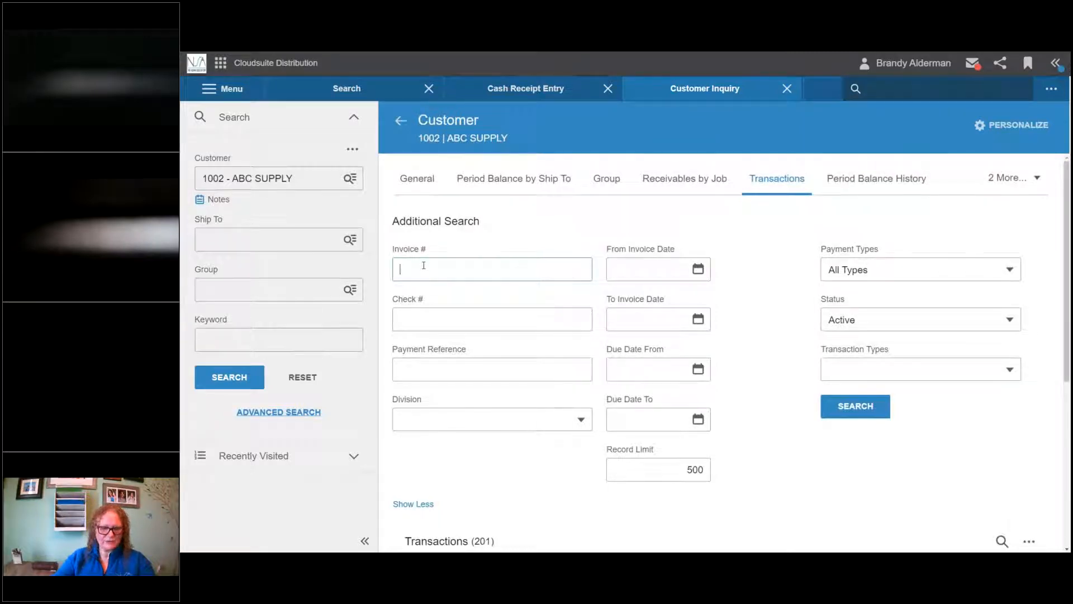
pyautogui.write('113')
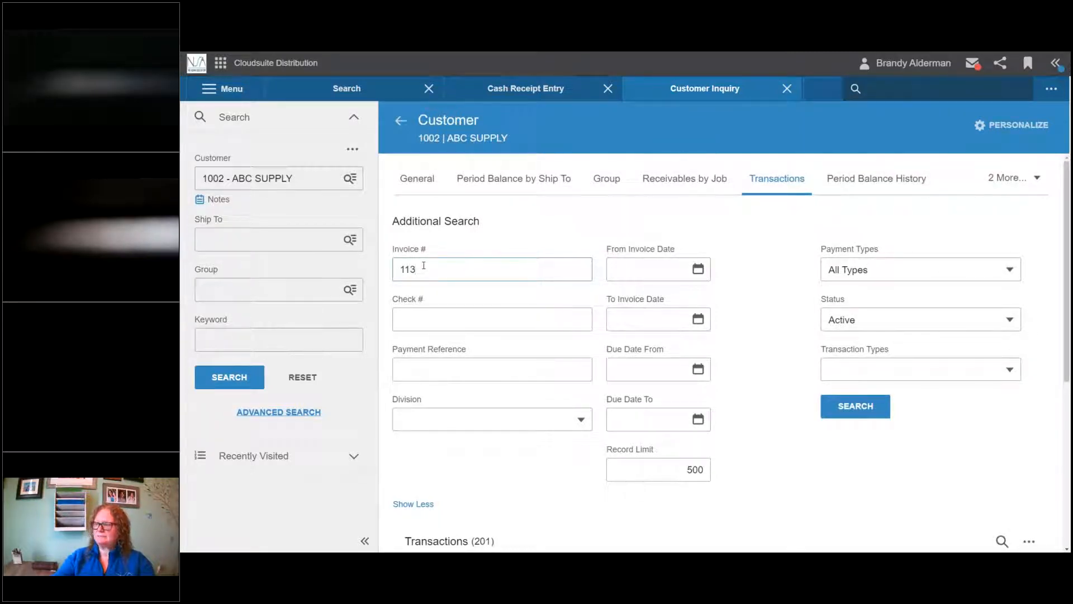
pyautogui.click(861, 413)
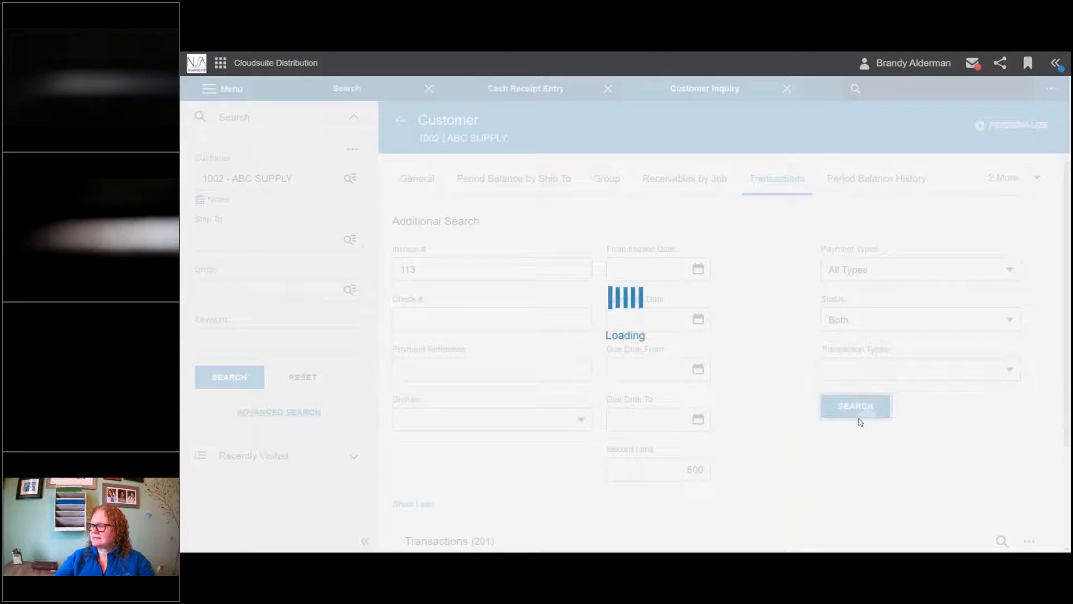
# Step: Check the journal number of the invoice 113 transactions against the open cash receipt journal and examine their amounts and check number
pyautogui.scroll(-3, 859, 422)
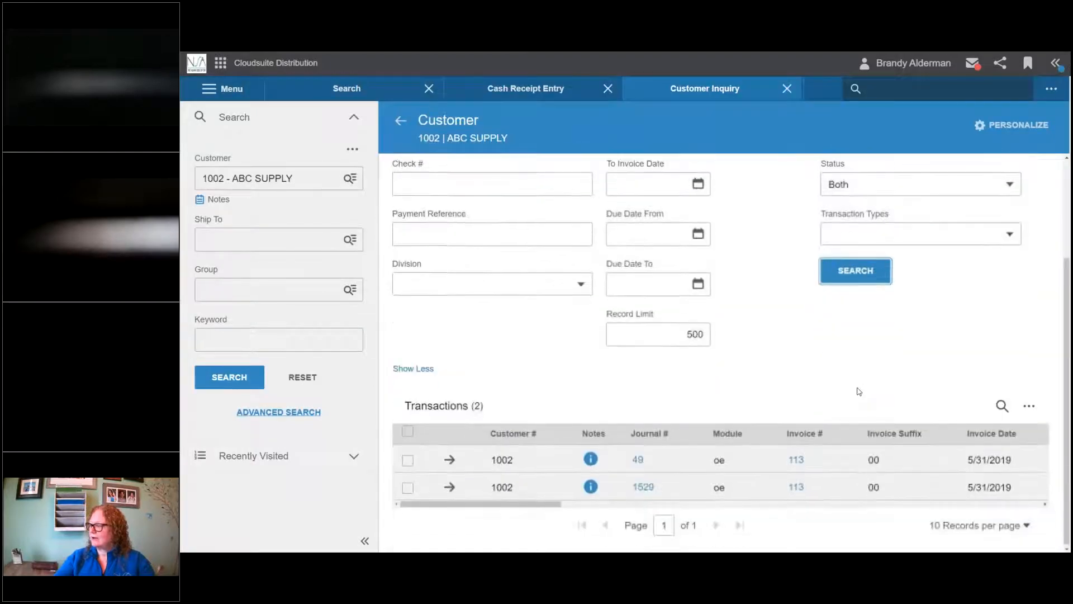
pyautogui.moveTo(561, 504); pyautogui.dragTo(599, 504)
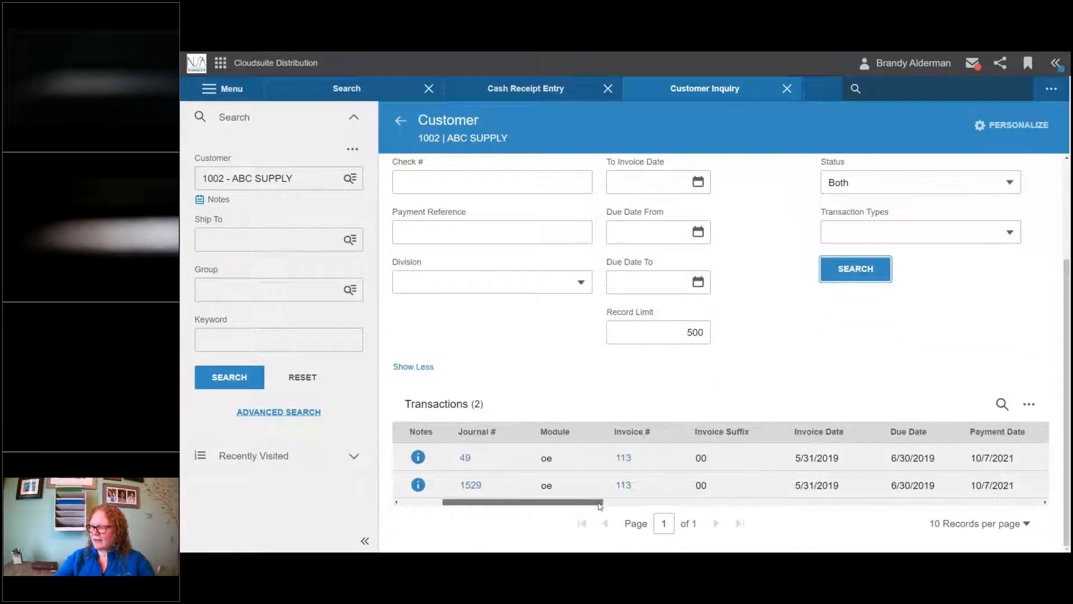
pyautogui.click(528, 94)
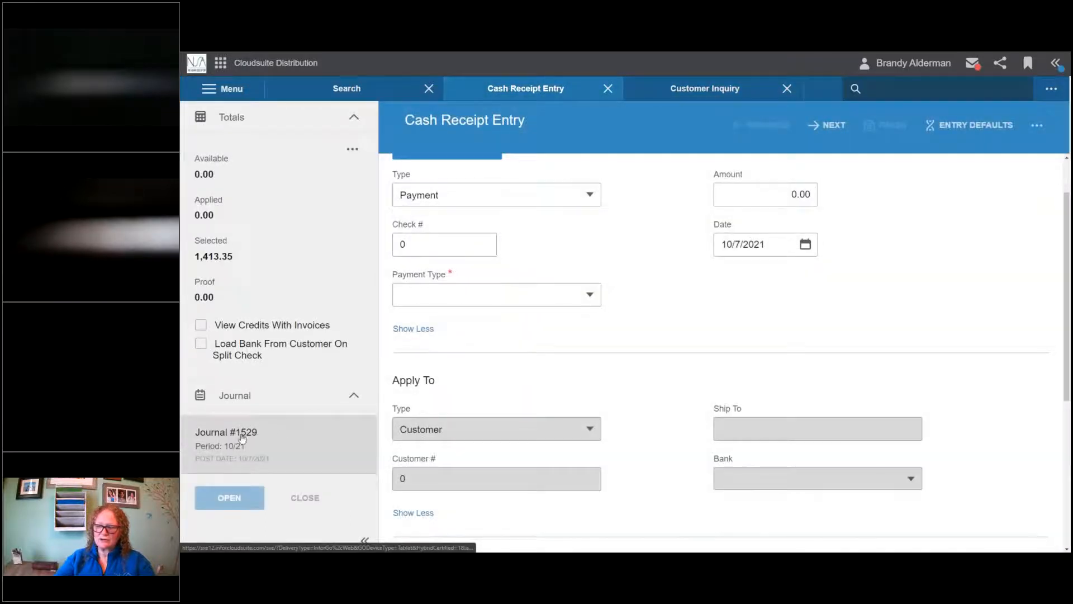
pyautogui.click(705, 106)
pyautogui.moveTo(594, 502); pyautogui.dragTo(719, 496)
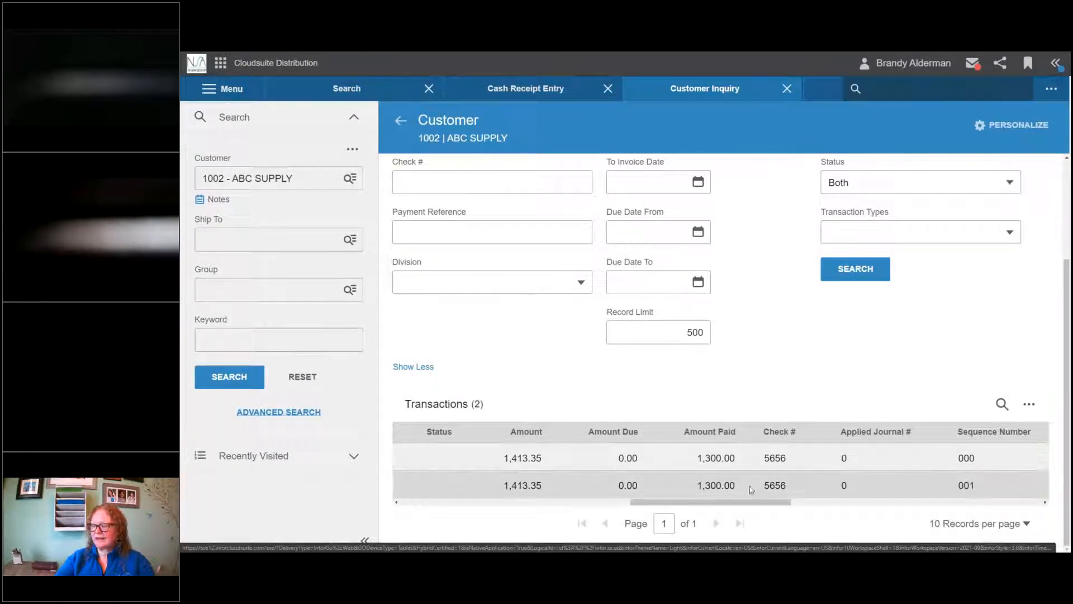
# Step: Open the Journal Inquiry function (glij) alongside Customer Inquiry
pyautogui.hscroll(-10, 749, 489)
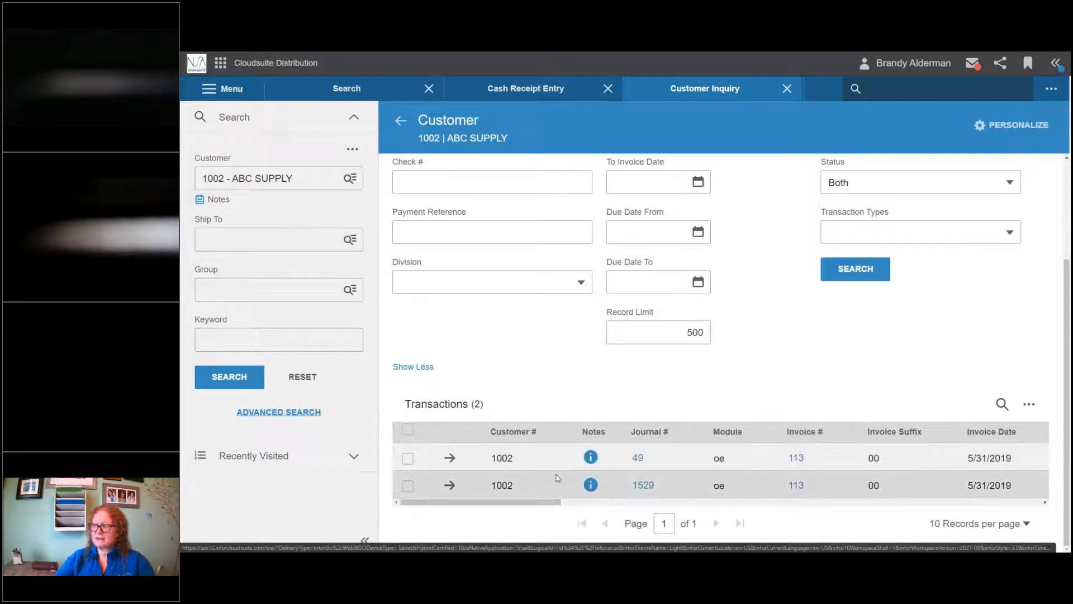
pyautogui.click(897, 94)
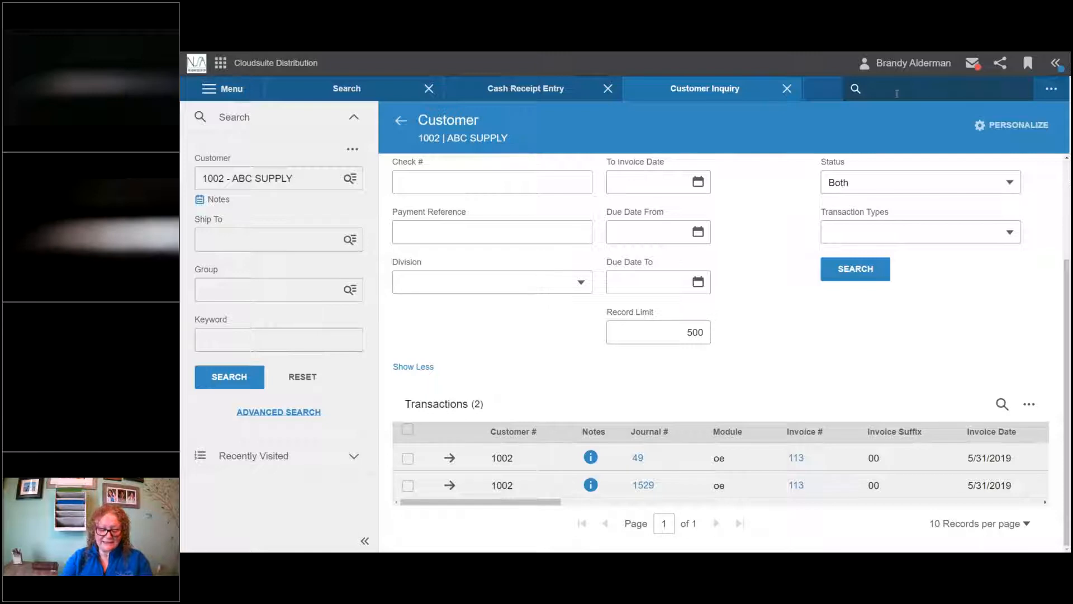
pyautogui.write('glij')
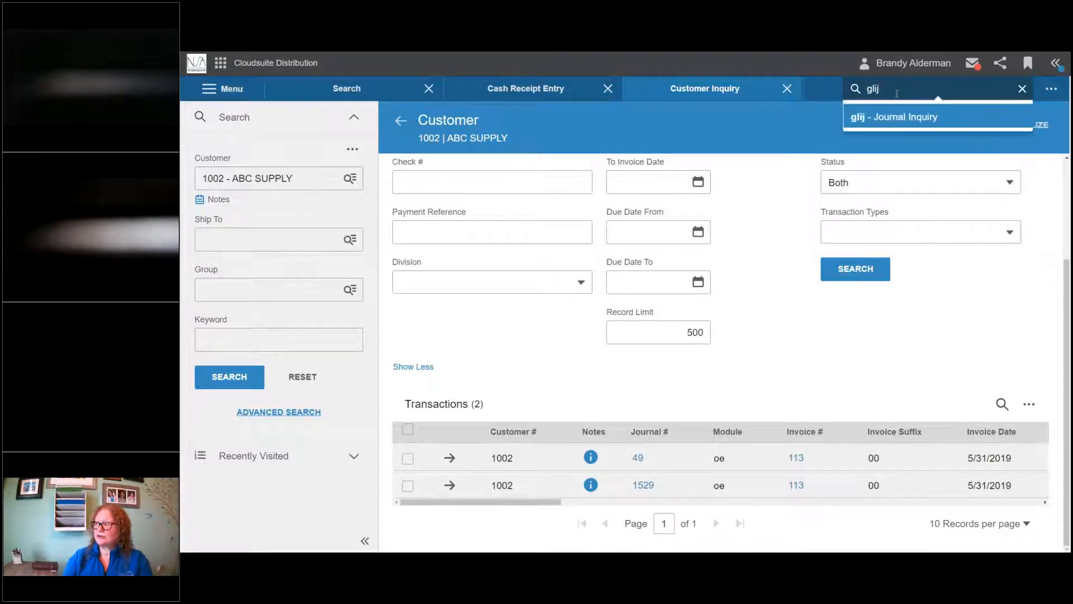
pyautogui.press('Return')
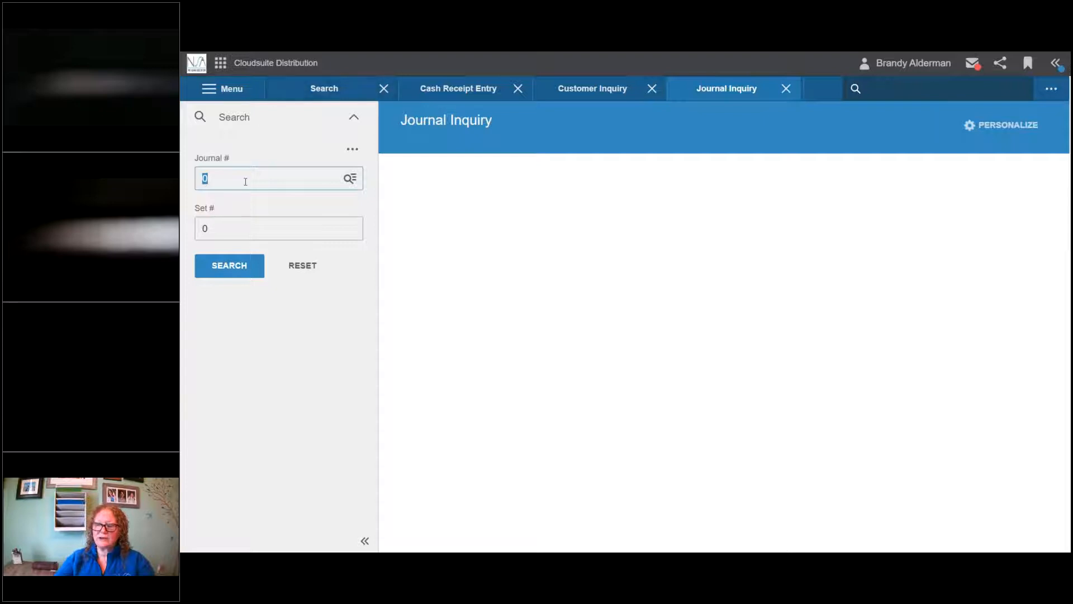
# Step: Look up the open cash receipt journal 1529 in Journal Inquiry and examine its general ledger transactions
pyautogui.click(478, 99)
pyautogui.click(746, 89)
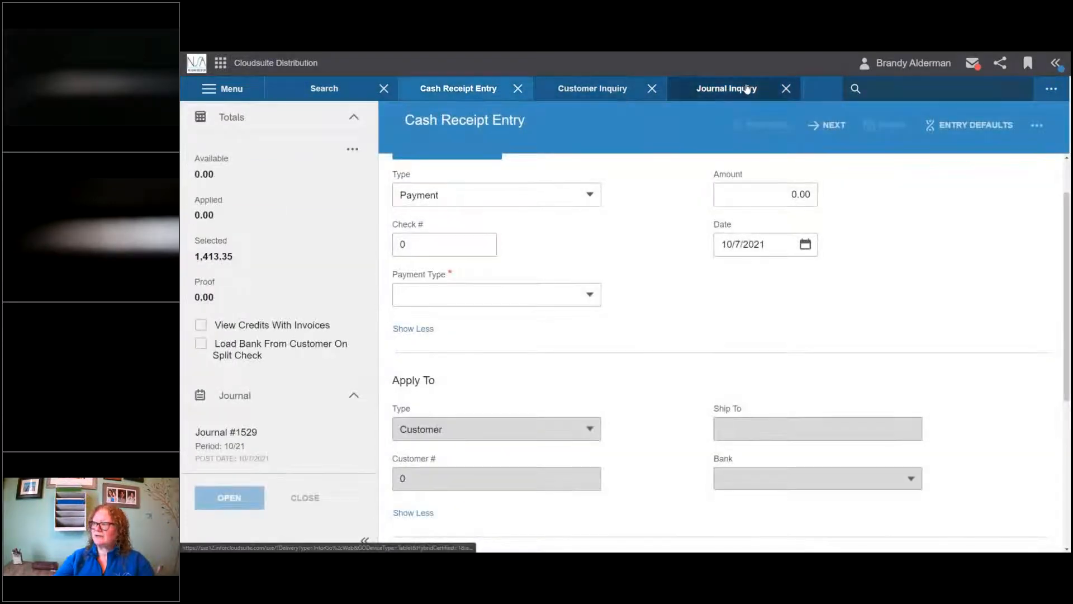
pyautogui.write('1529')
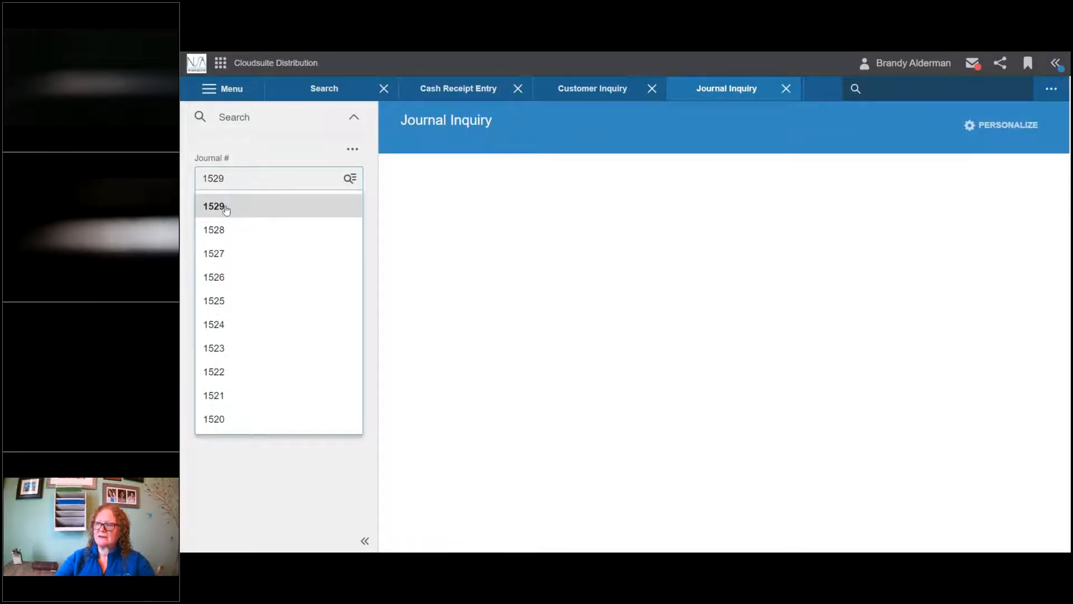
pyautogui.click(223, 206)
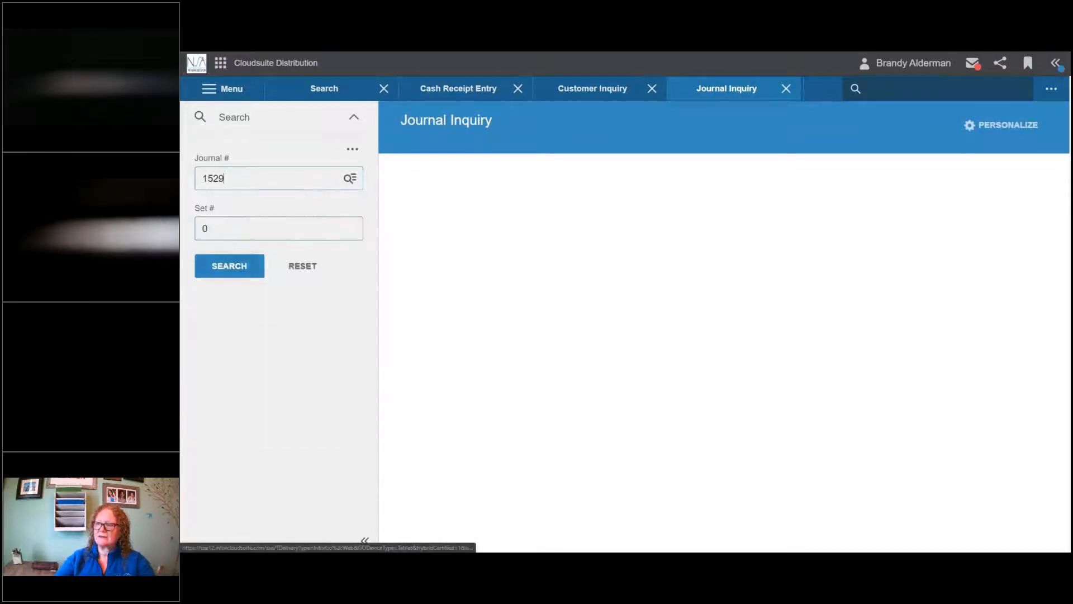
pyautogui.click(229, 266)
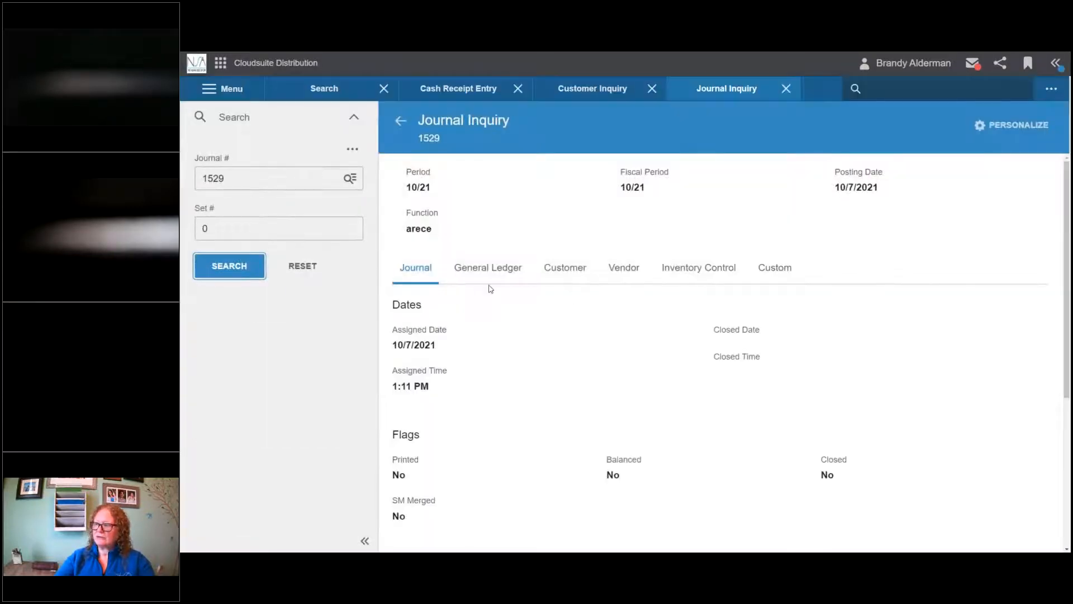
pyautogui.click(490, 280)
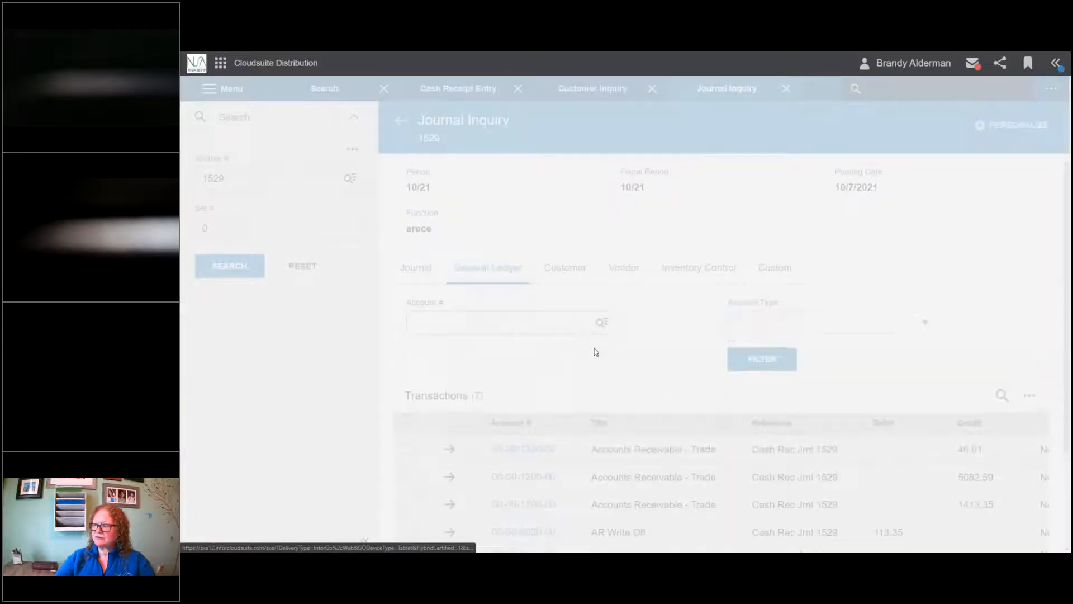
pyautogui.scroll(-3, 655, 424)
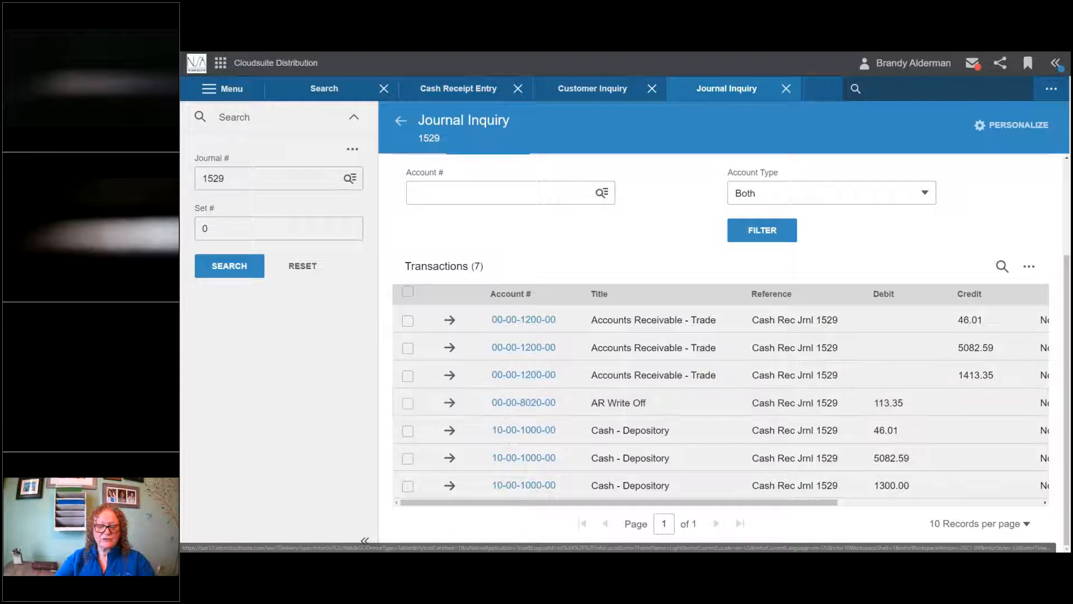
# Step: Enter a new payment in Cash Receipt Entry with check number 1556, payment type Check and amount 318.60
pyautogui.click(447, 91)
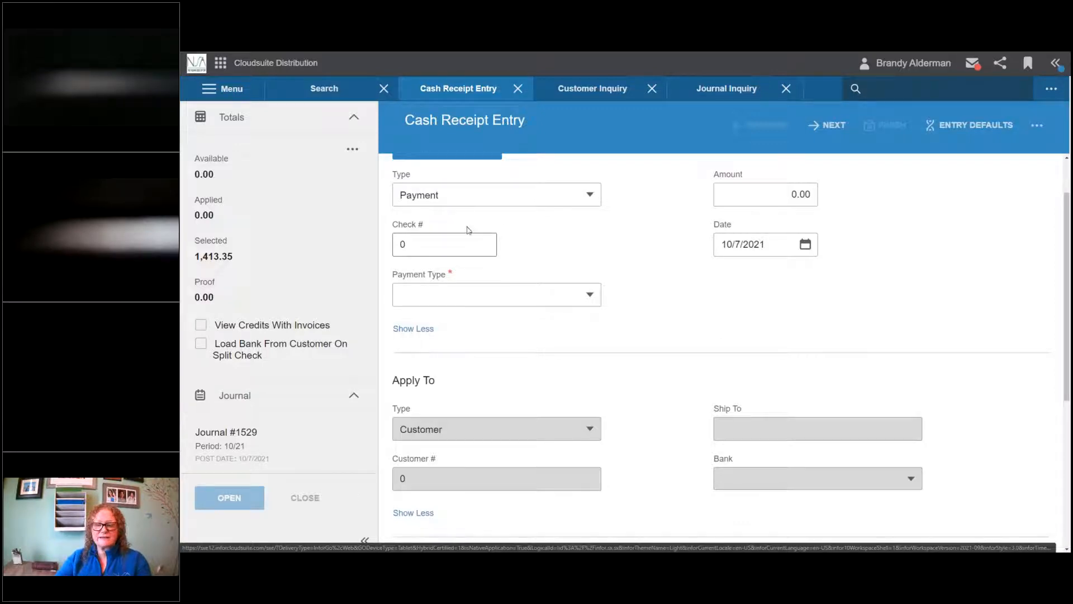
pyautogui.click(445, 246)
pyautogui.write('1556')
pyautogui.click(458, 297)
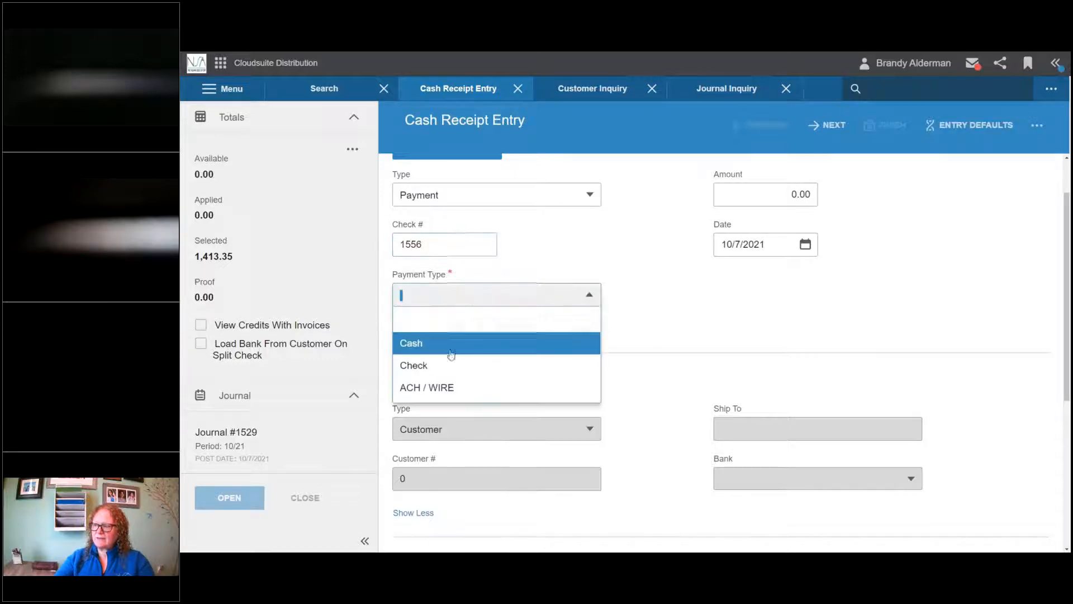
pyautogui.click(444, 364)
pyautogui.click(782, 196)
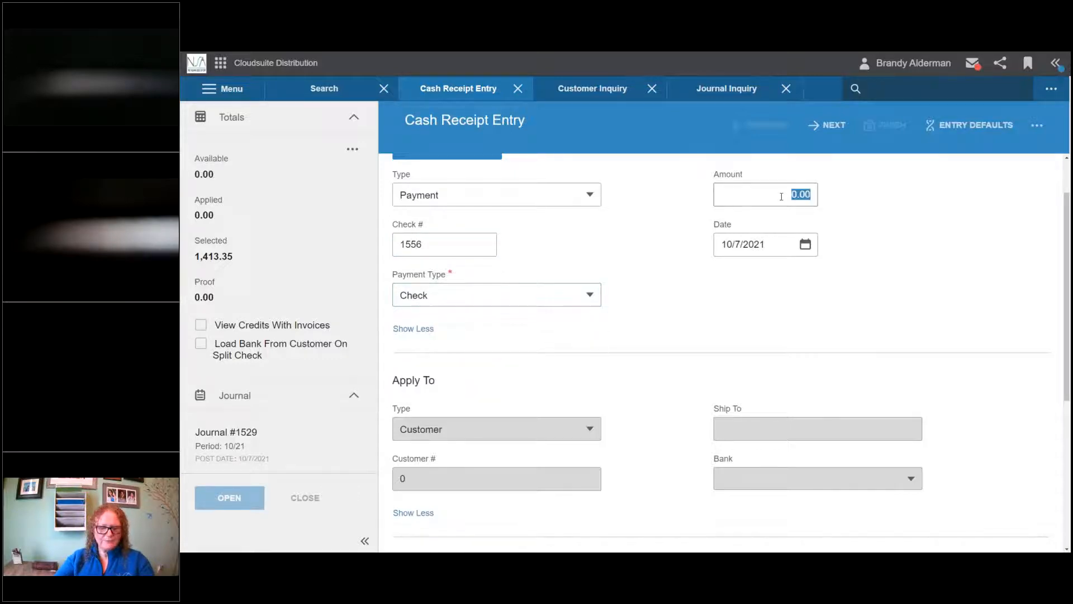
pyautogui.write('318.60')
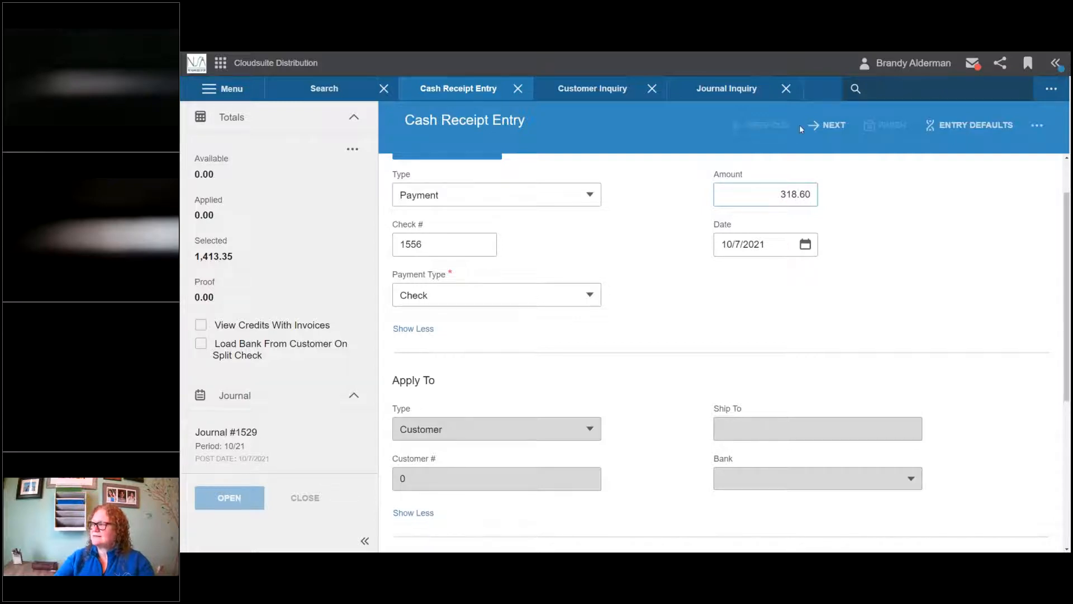
pyautogui.click(829, 125)
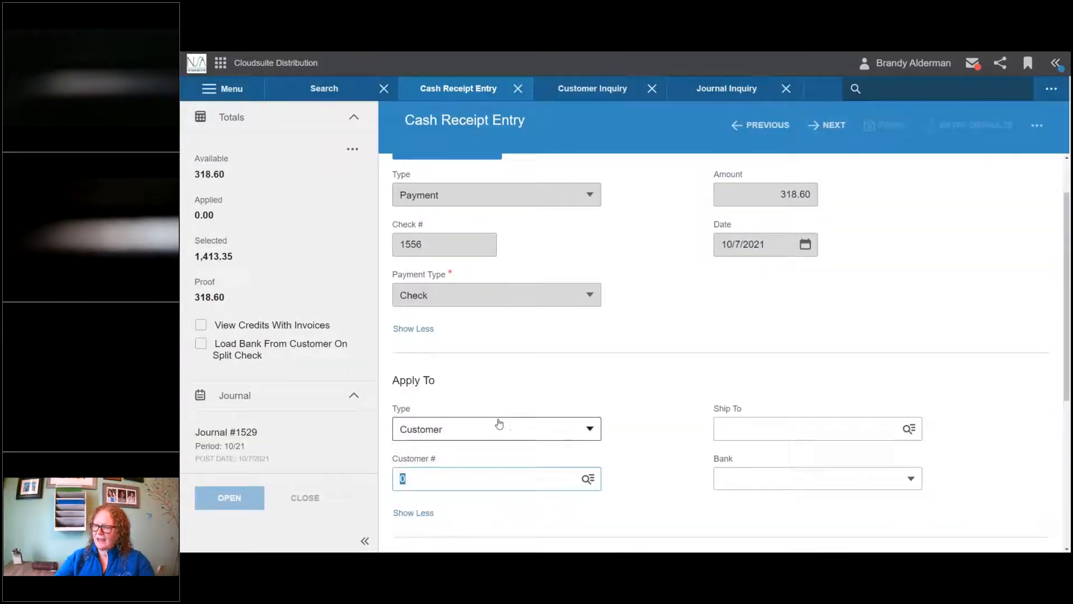
# Step: Apply the payment by invoice instead of customer, using invoice 519, and proceed to the invoice list
pyautogui.click(500, 423)
pyautogui.click(453, 494)
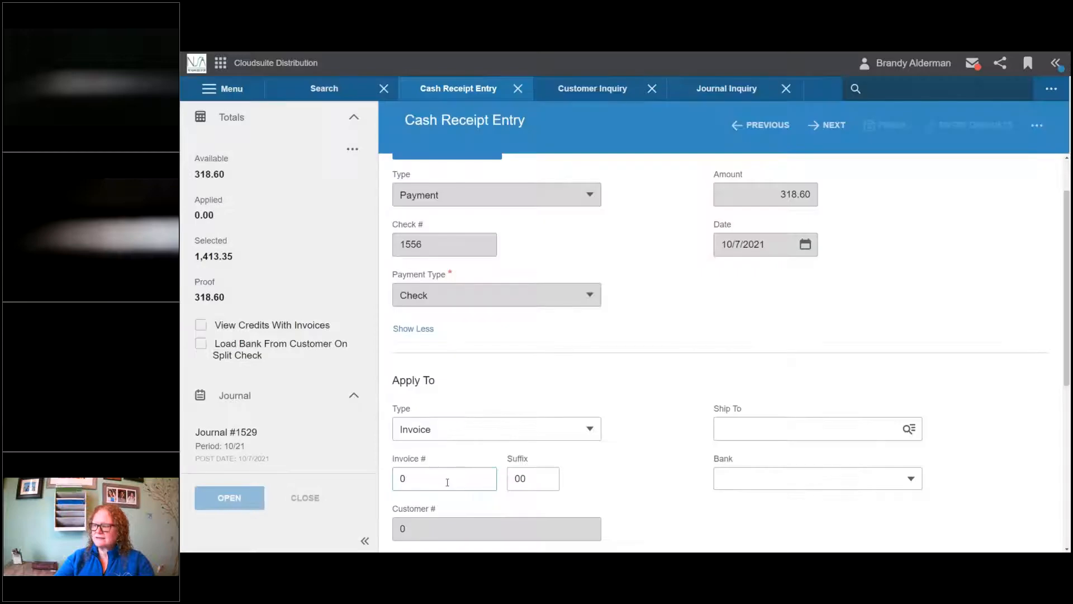
pyautogui.click(448, 482)
pyautogui.write('519')
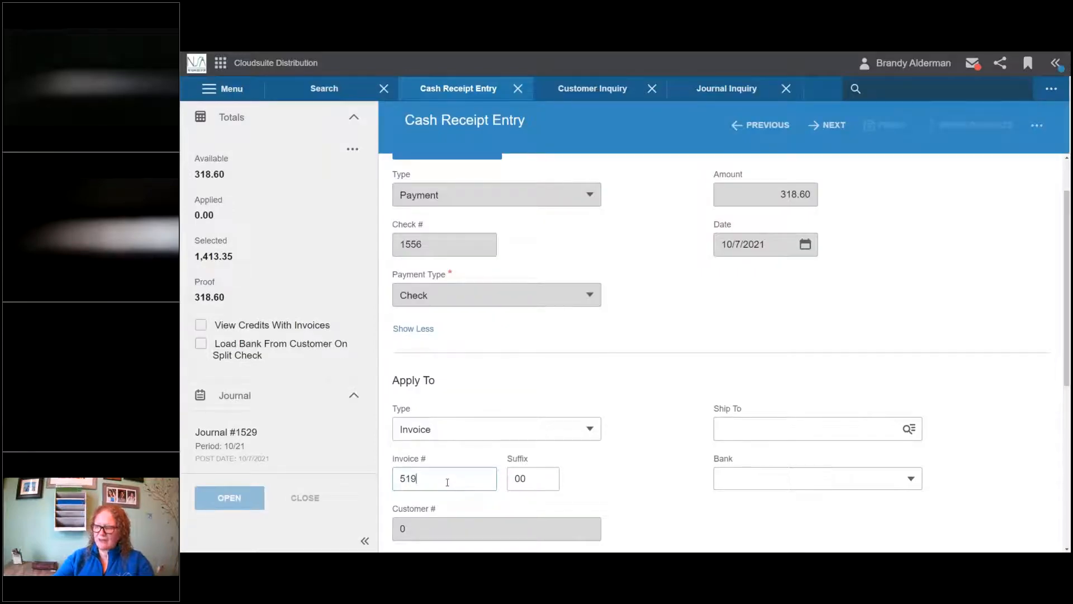
pyautogui.press('Tab')
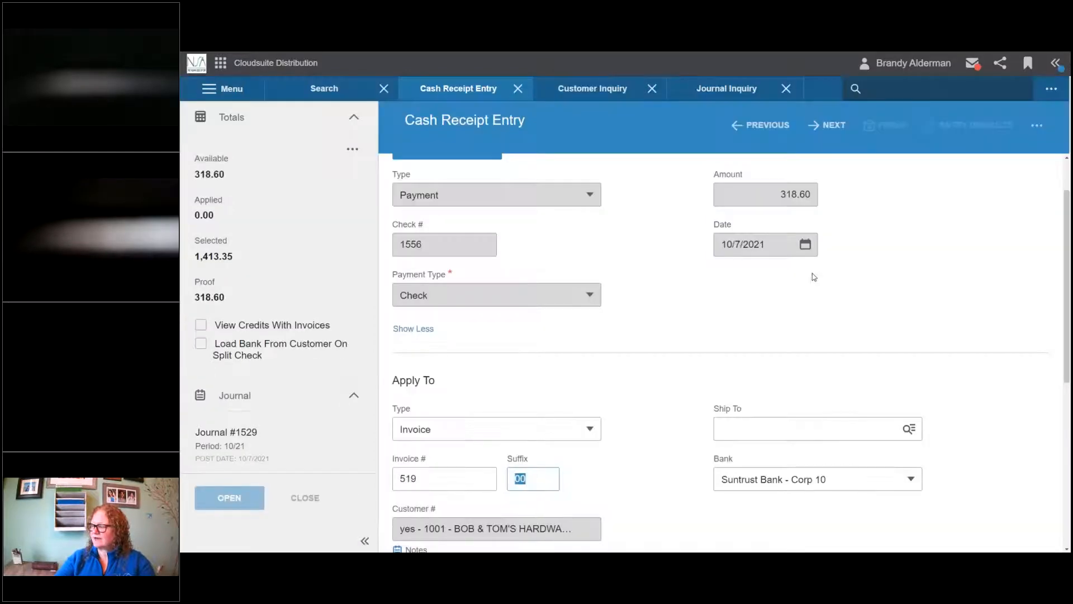
pyautogui.scroll(-1, 815, 277)
pyautogui.click(831, 125)
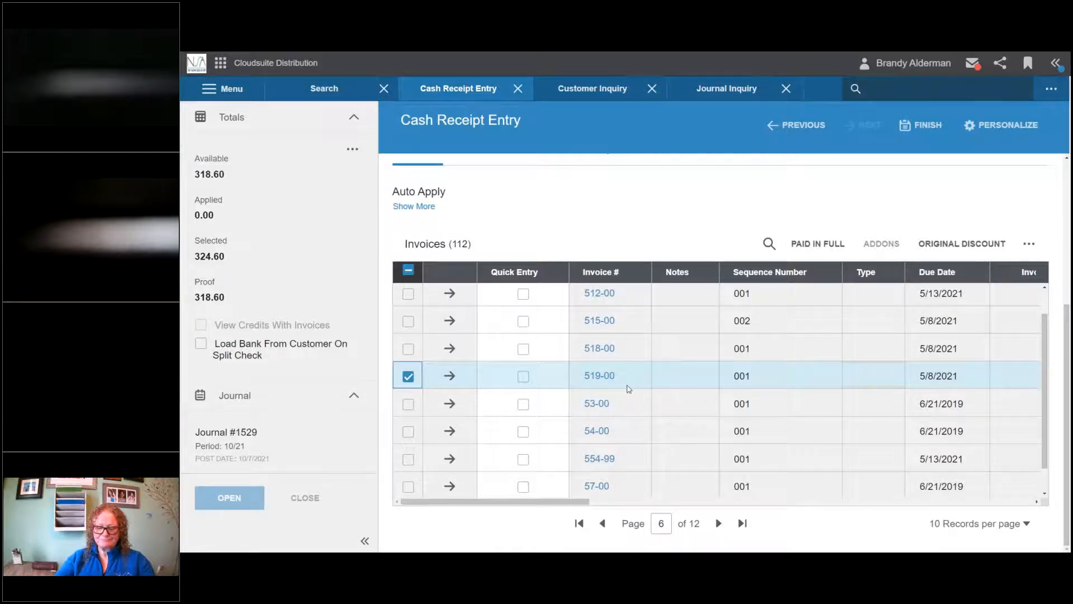
# Step: Mark invoice 519-00 as paid in full with its original discount and update the cash receipt
pyautogui.click(1036, 502)
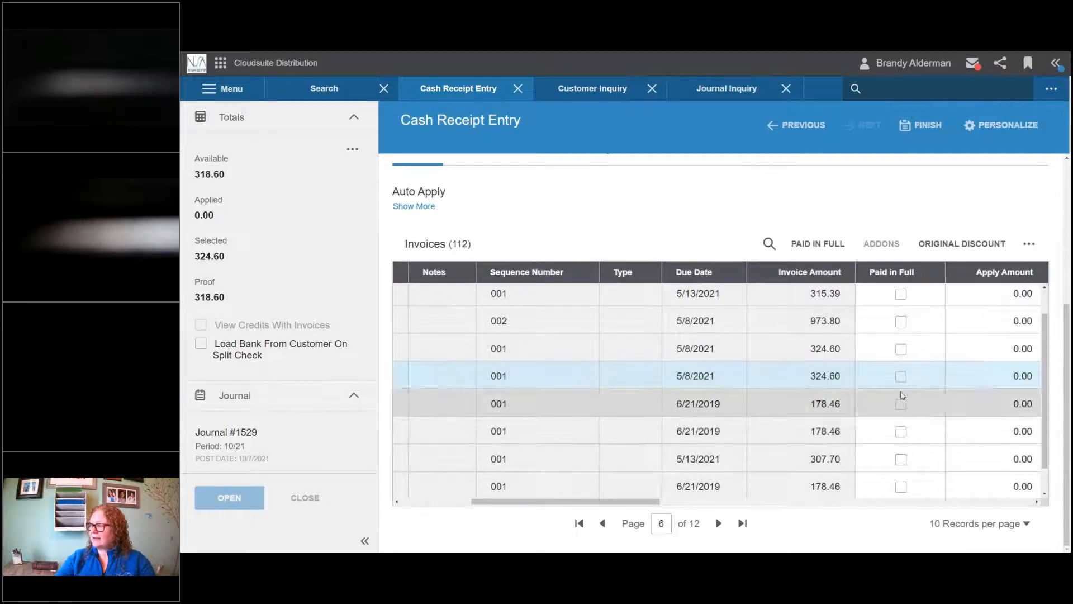
pyautogui.click(901, 377)
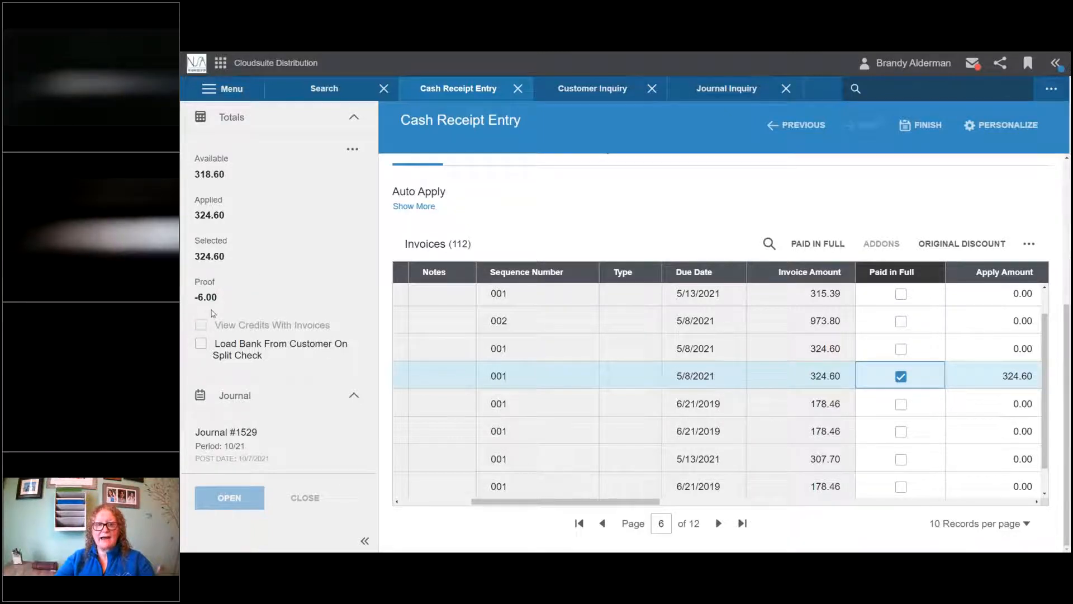
pyautogui.click(1037, 502)
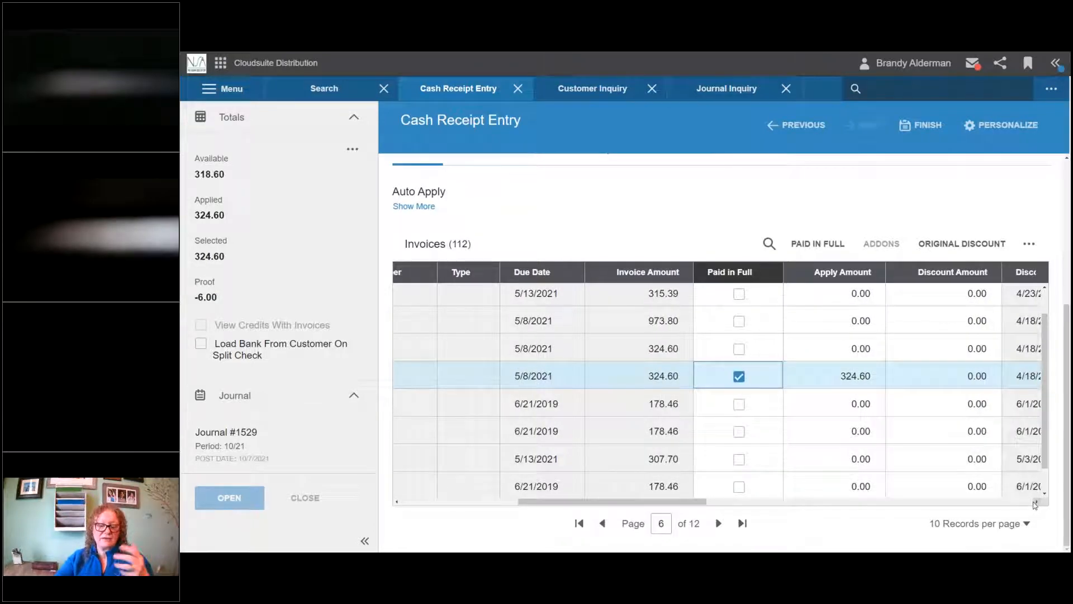
pyautogui.click(962, 246)
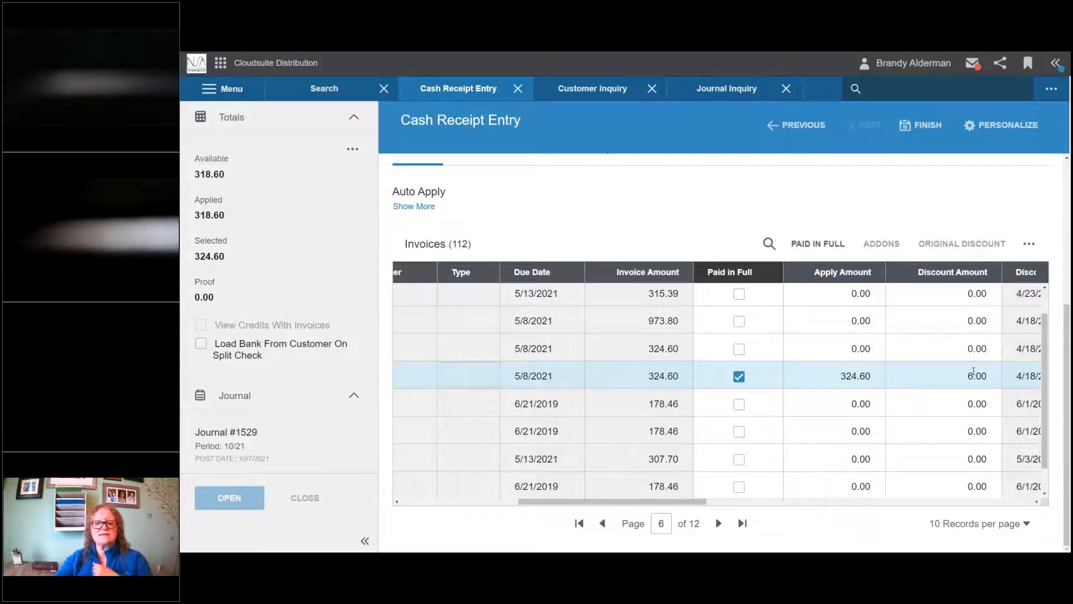
pyautogui.click(925, 126)
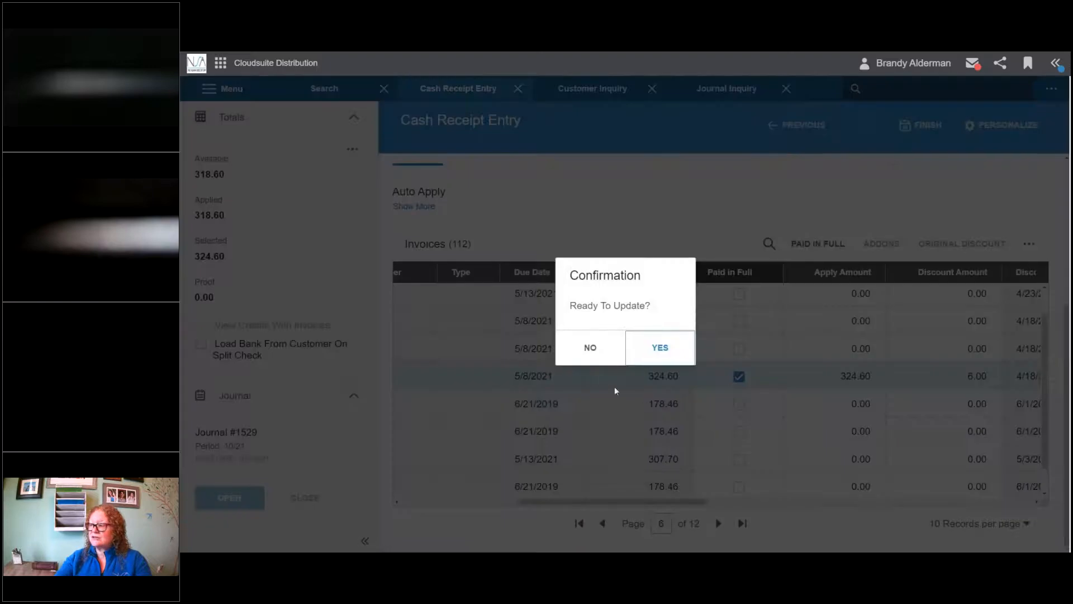
pyautogui.click(656, 351)
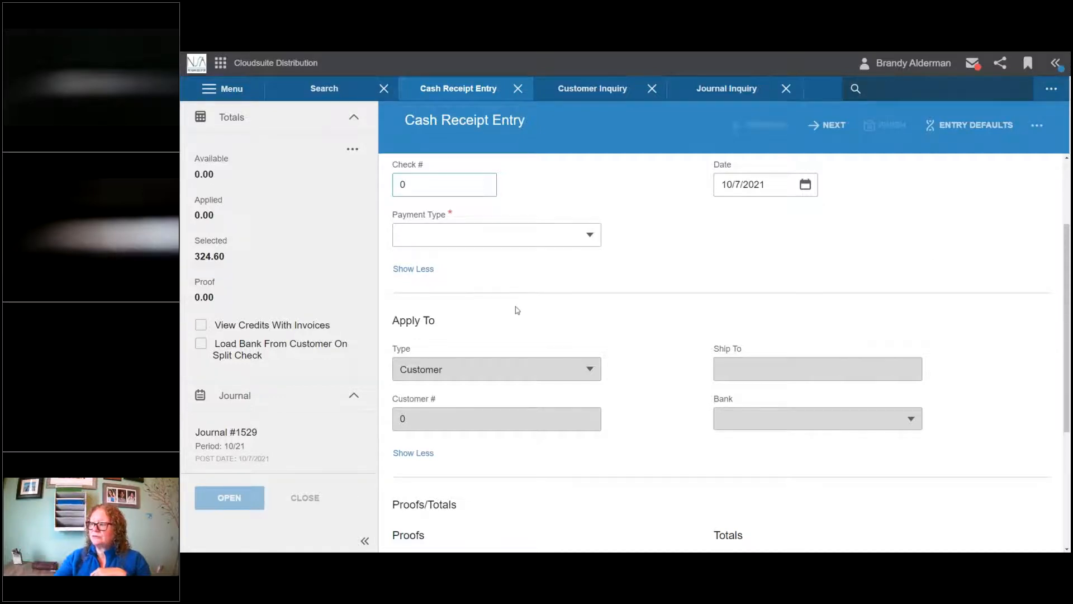
# Step: Enter a Split Check transaction with check number 65456 and an amount of 4,400.00
pyautogui.scroll(3, 517, 309)
pyautogui.click(457, 253)
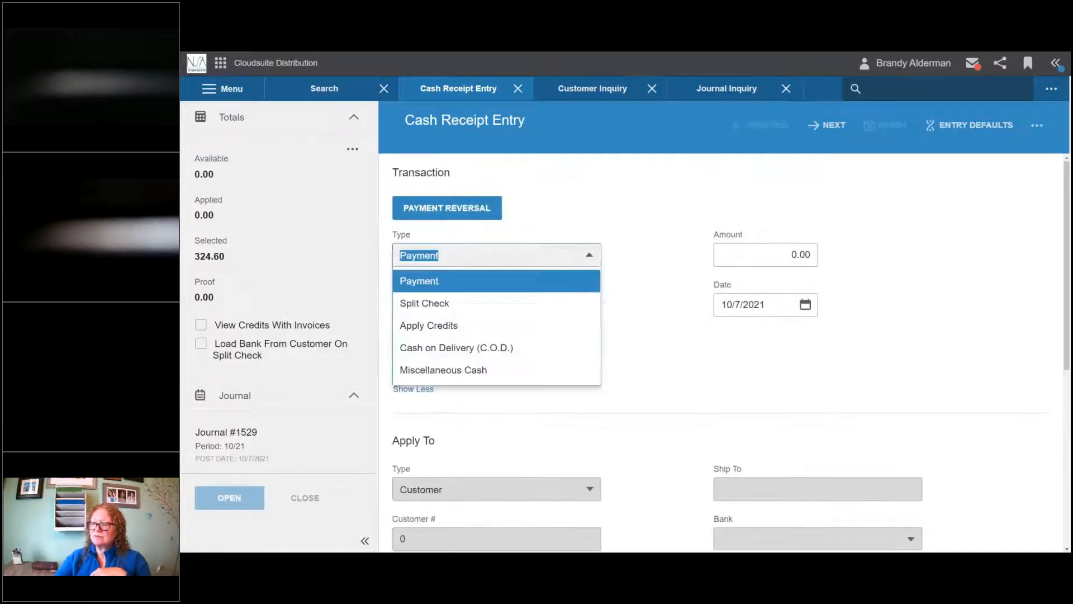
pyautogui.click(441, 304)
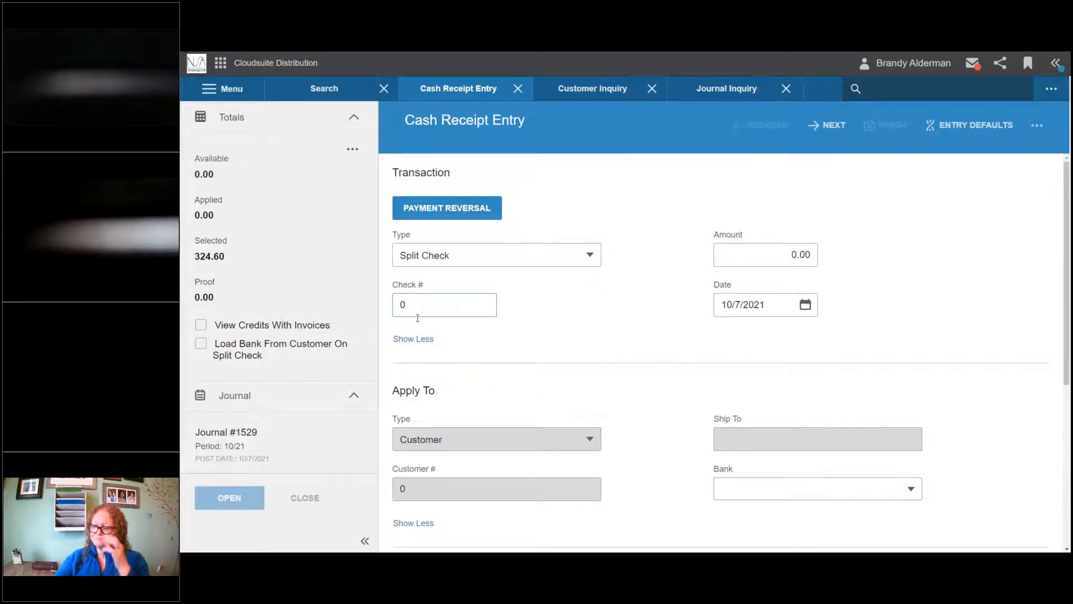
pyautogui.doubleClick(418, 305)
pyautogui.write('65456')
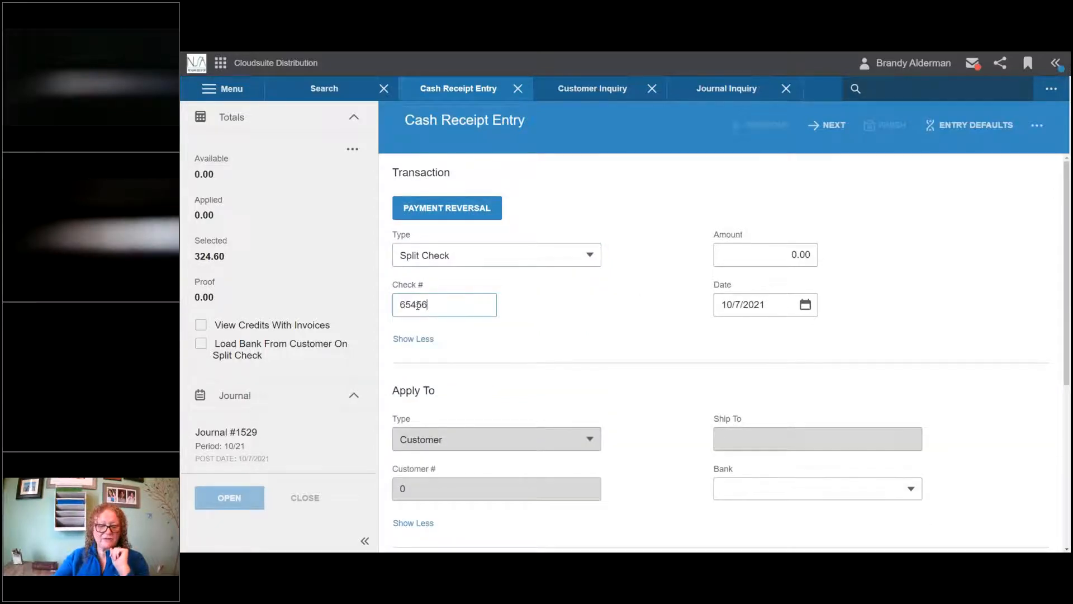
pyautogui.click(789, 251)
pyautogui.write('4400')
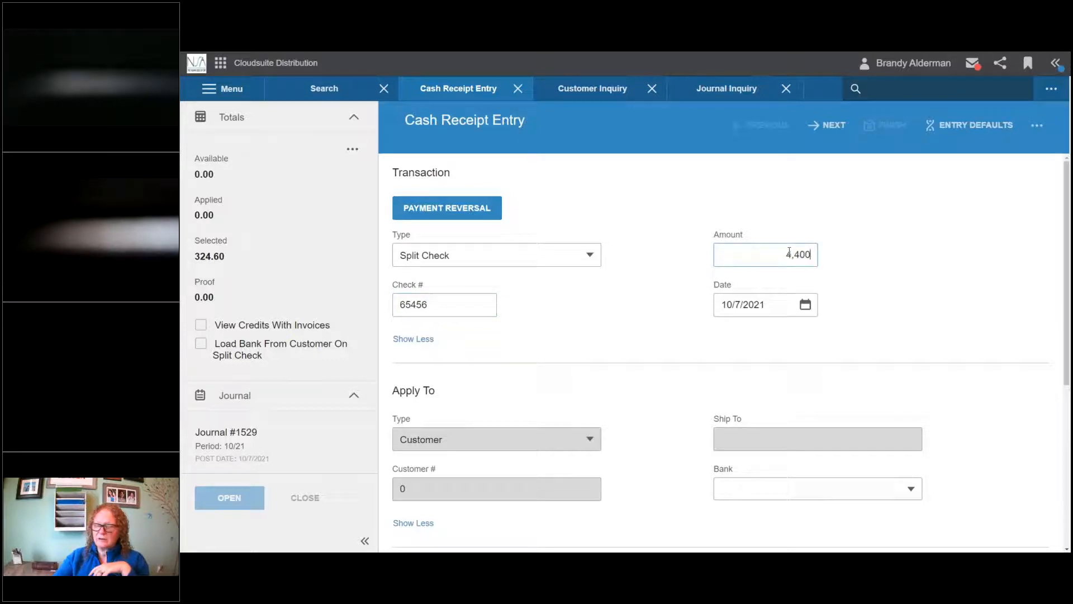
# Step: Assign Suntrust Bank - Corp 10 to the split check and proceed to its customer application
pyautogui.click(837, 126)
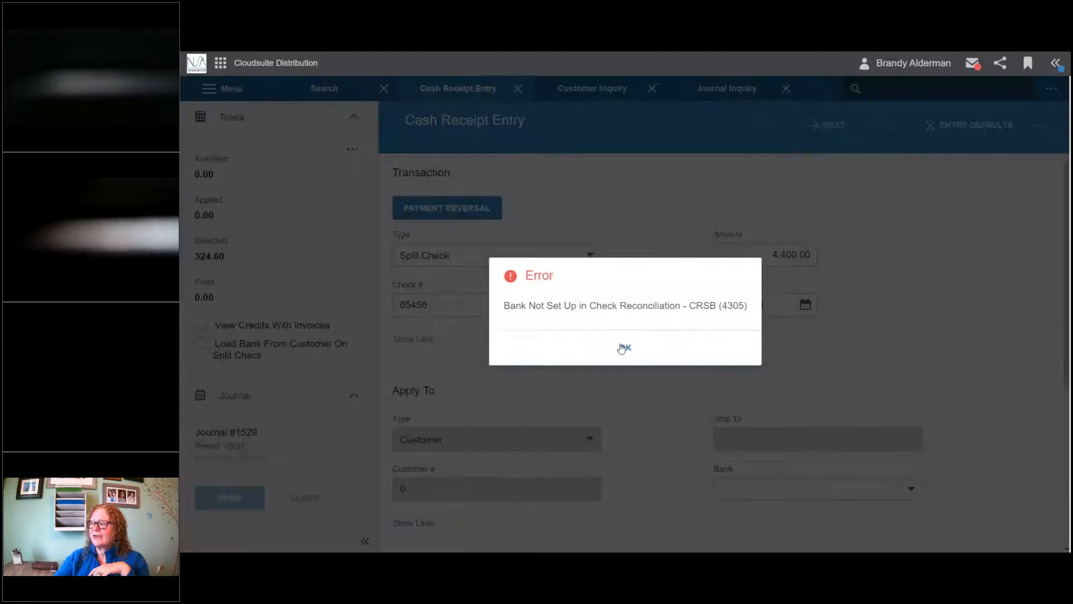
pyautogui.click(621, 348)
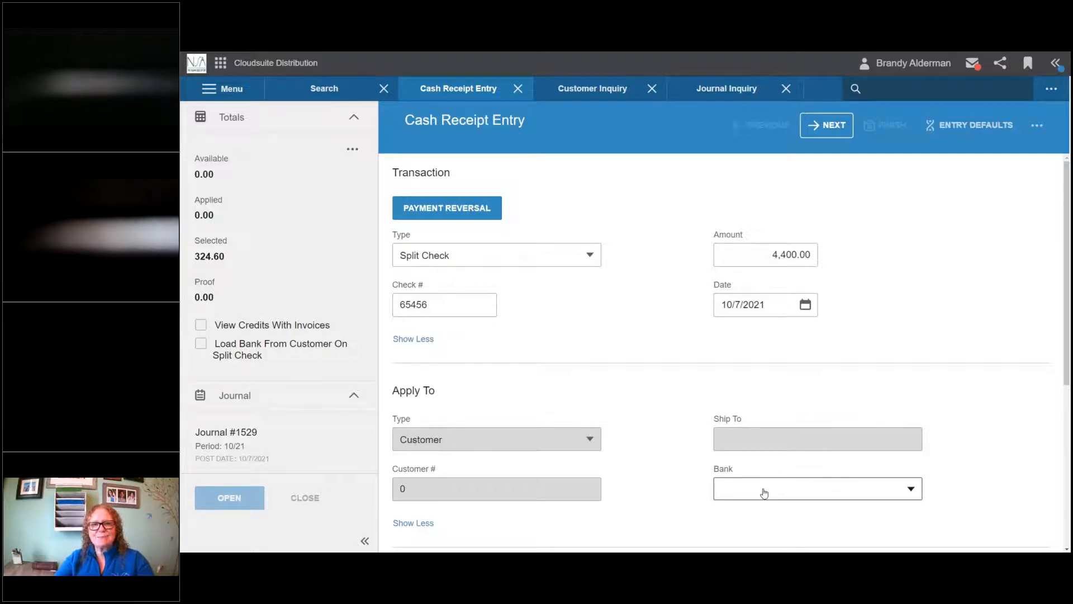
pyautogui.click(764, 491)
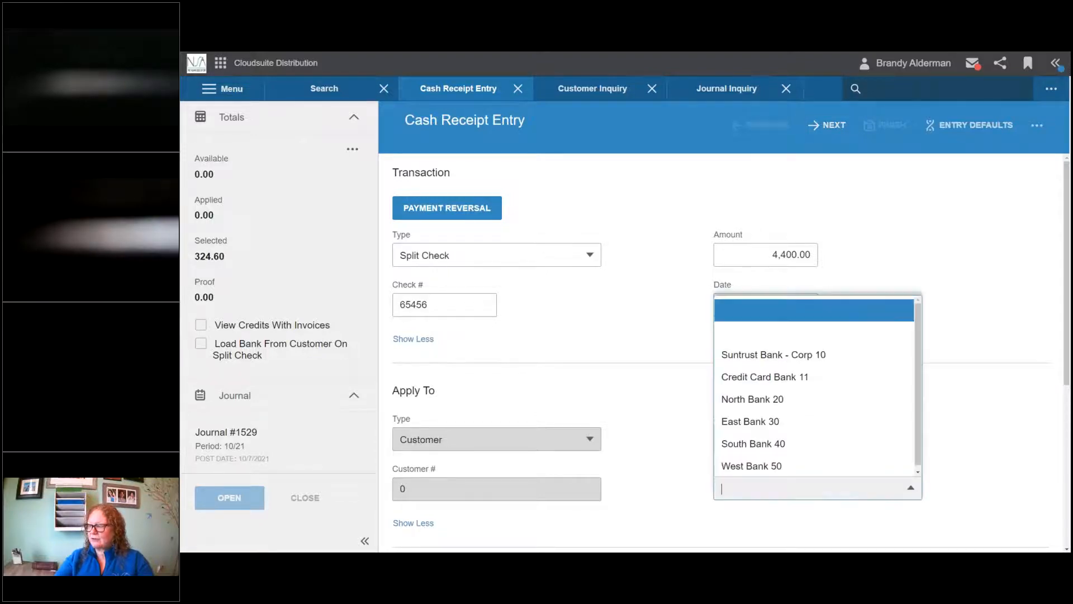
pyautogui.click(776, 362)
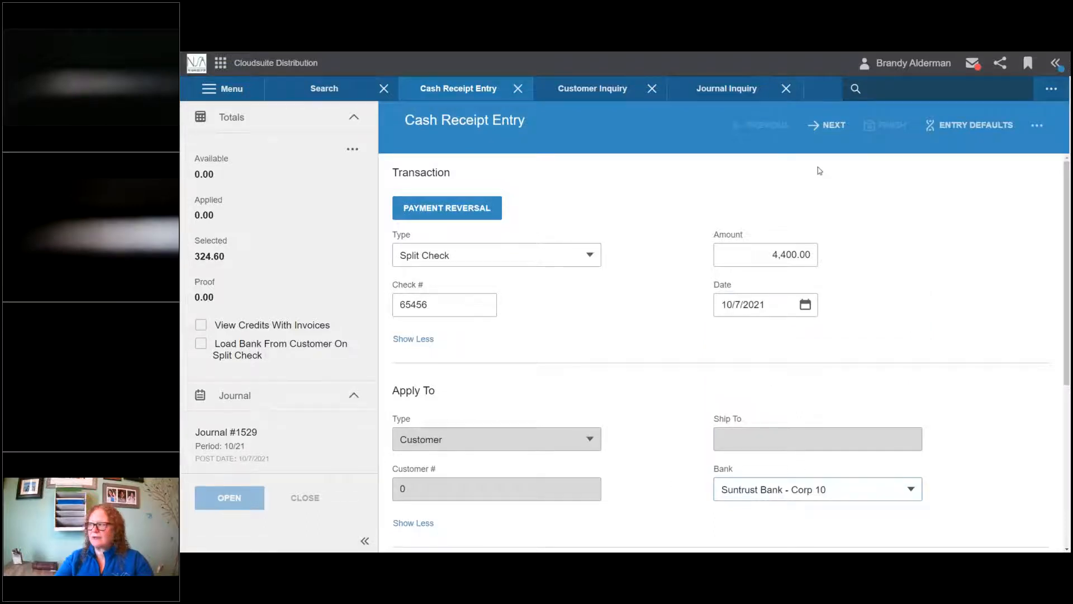
pyautogui.click(827, 124)
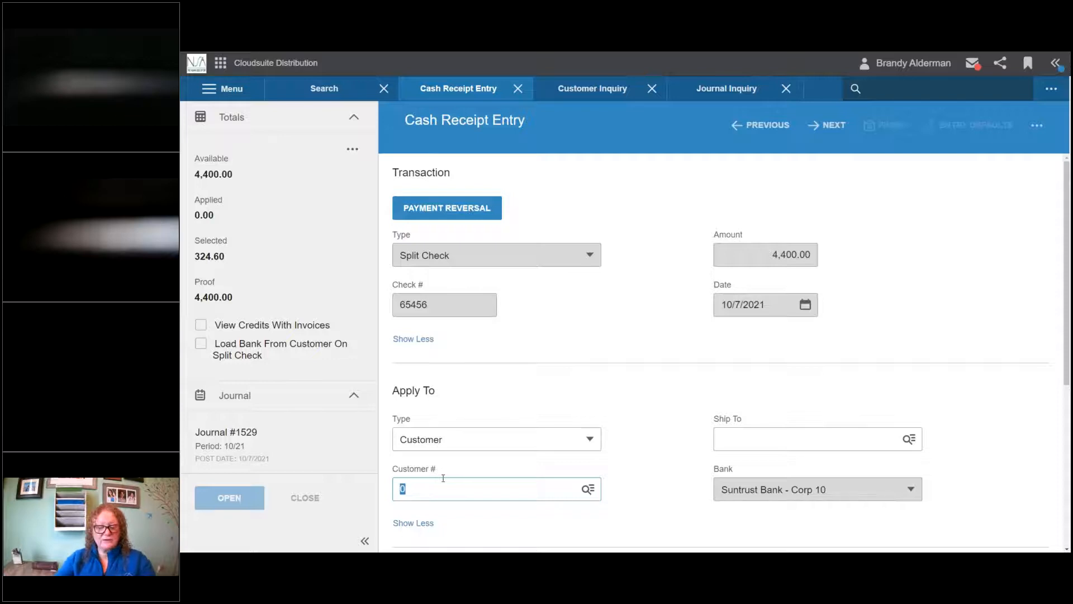
# Step: Choose Ellis Plumbing as the customer to apply the split check to and proceed to its open invoices
pyautogui.scroll(-2, 654, 333)
pyautogui.click(481, 372)
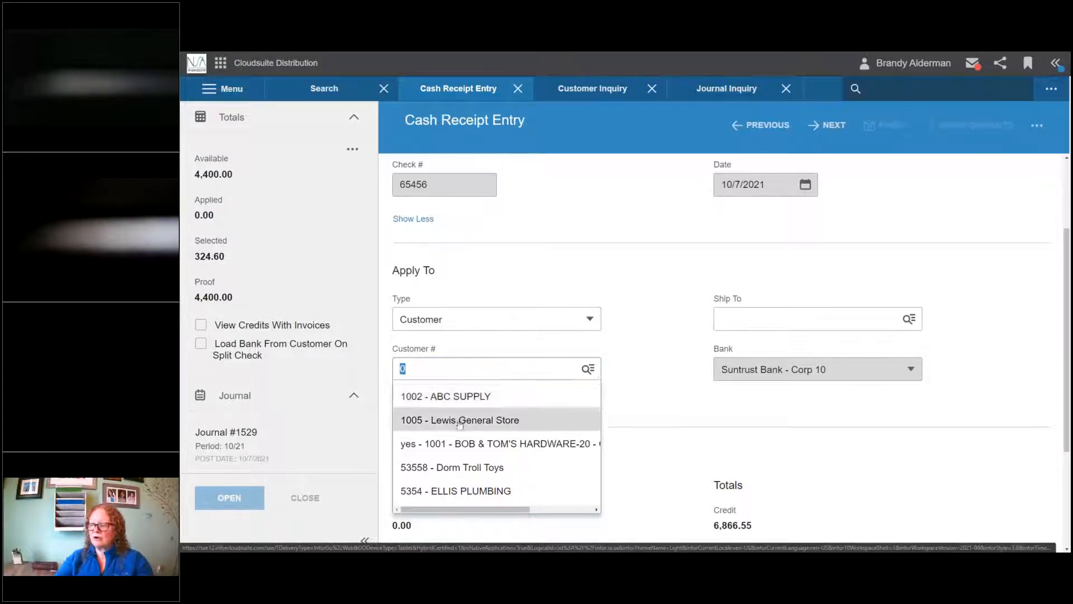
pyautogui.click(456, 491)
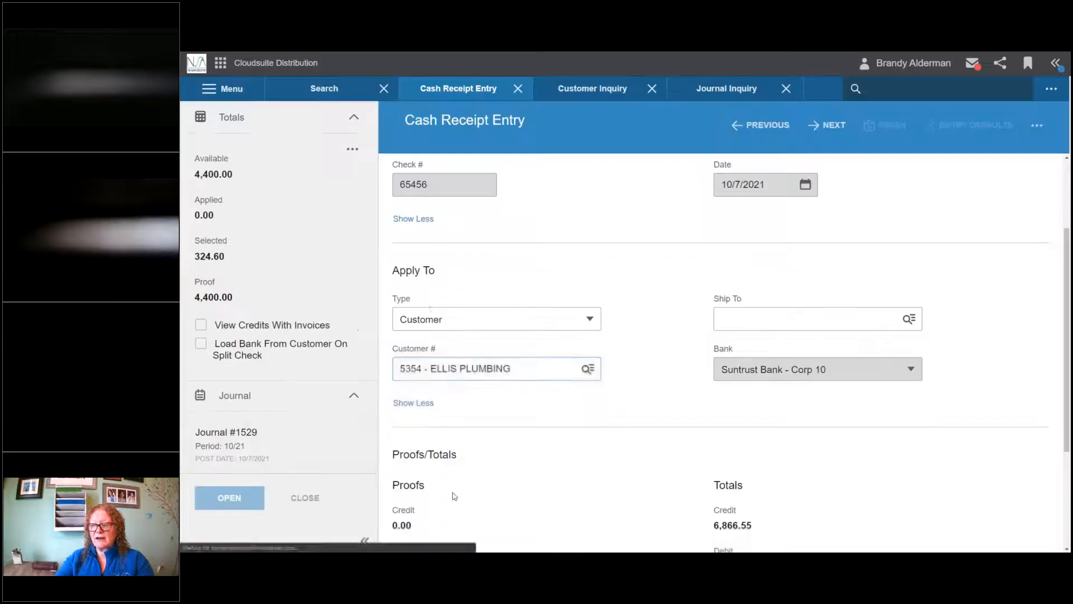
pyautogui.click(833, 126)
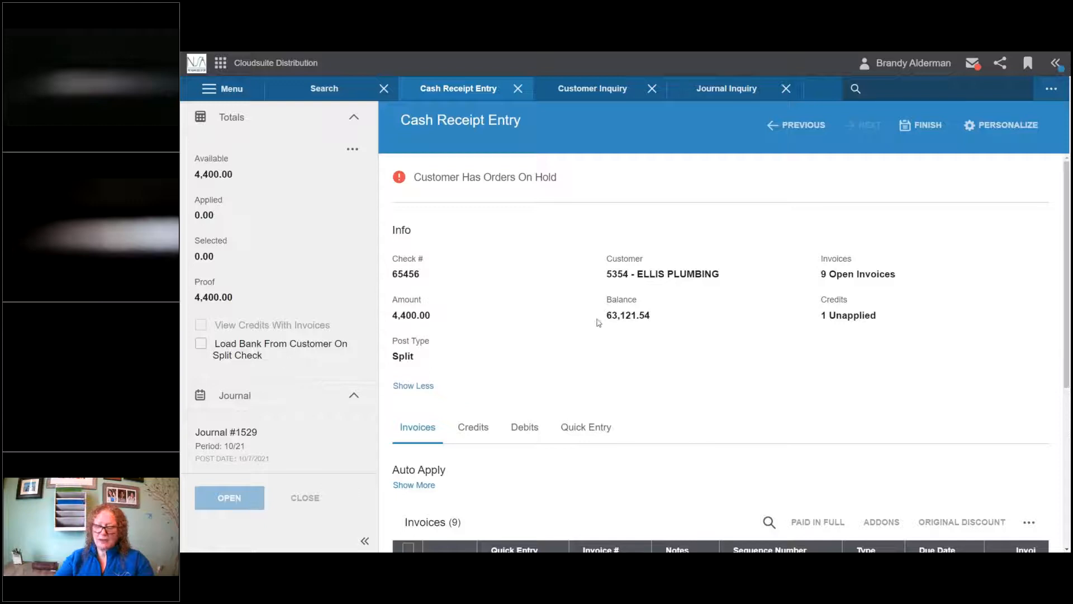
# Step: Mark Ellis Plumbing's invoice 92-00 as paid in full and accept the application with no unapplied credit
pyautogui.scroll(-5, 525, 355)
pyautogui.scroll(-3, 528, 357)
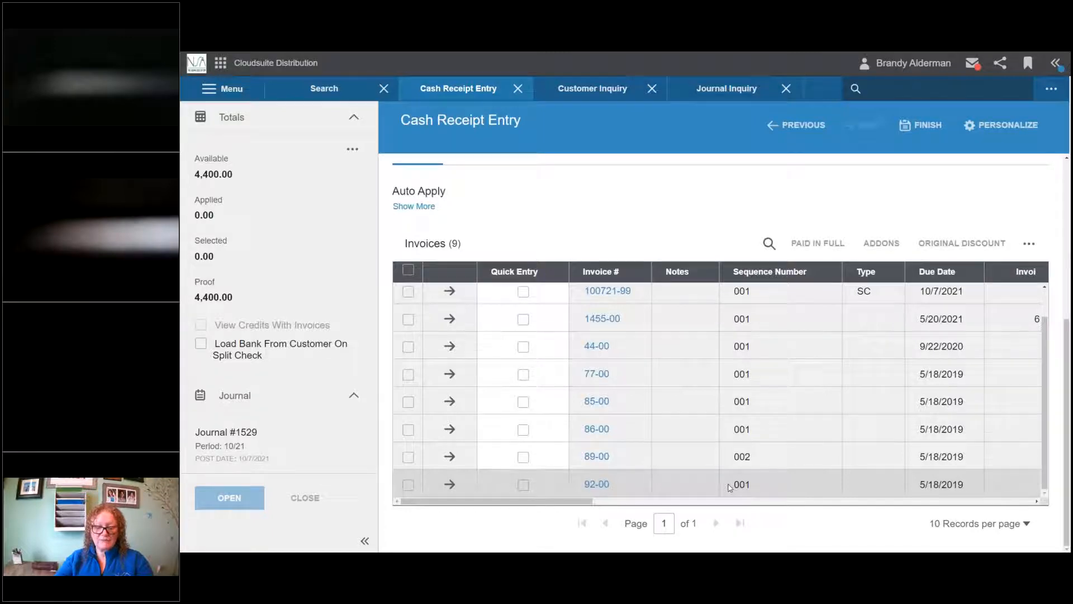
pyautogui.click(1017, 503)
pyautogui.click(1017, 503)
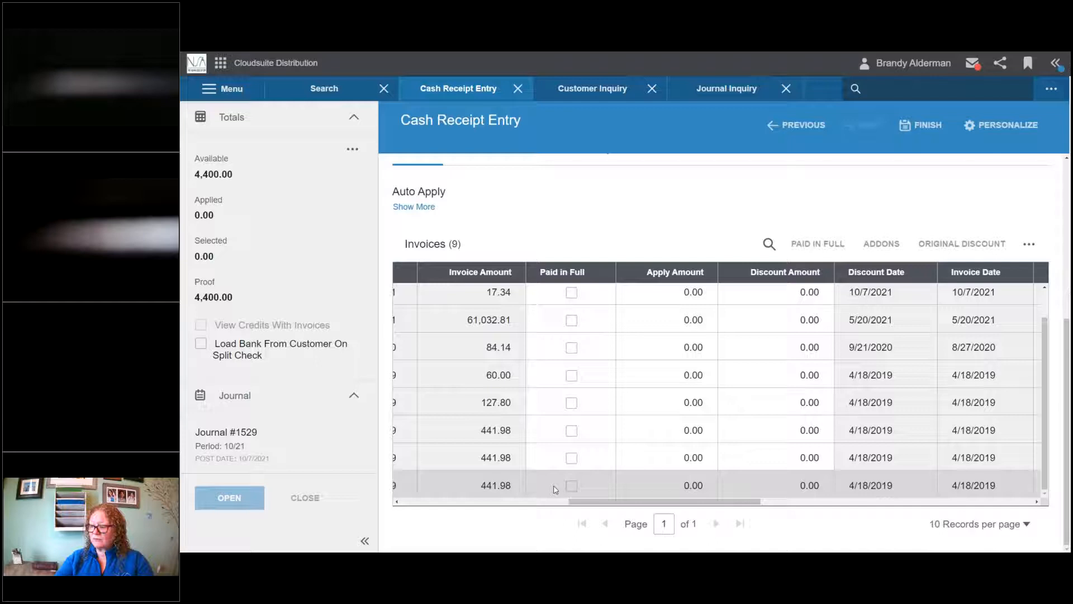
pyautogui.click(571, 486)
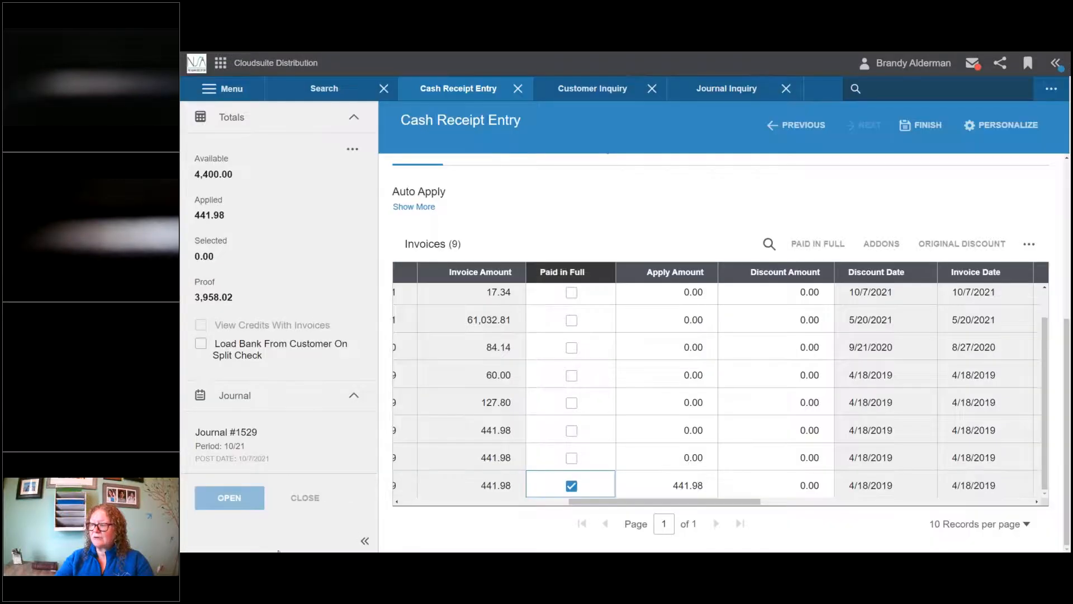
pyautogui.scroll(1, 794, 224)
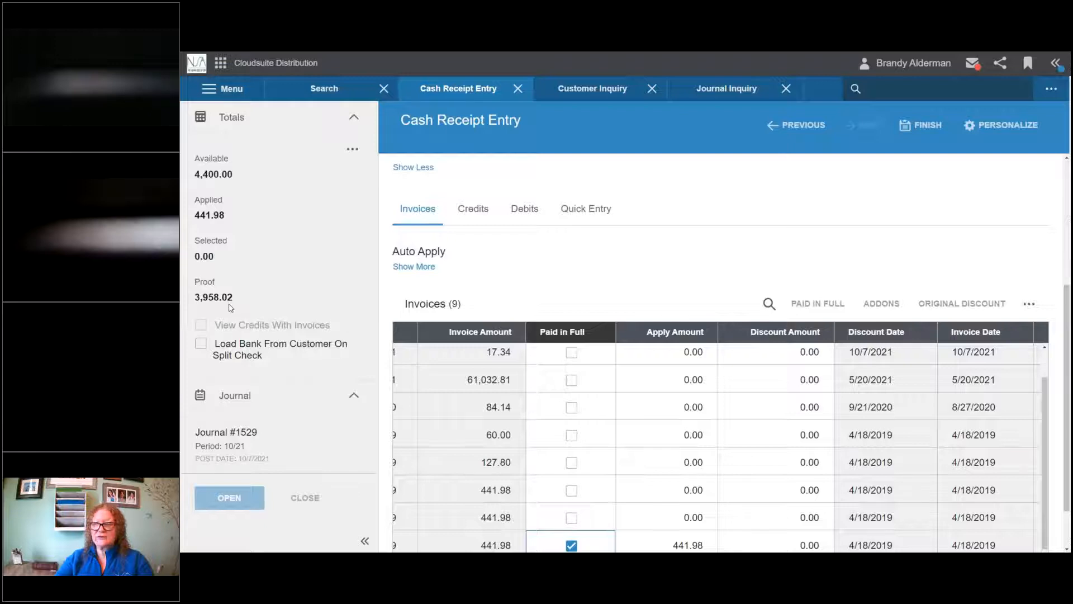
pyautogui.click(920, 127)
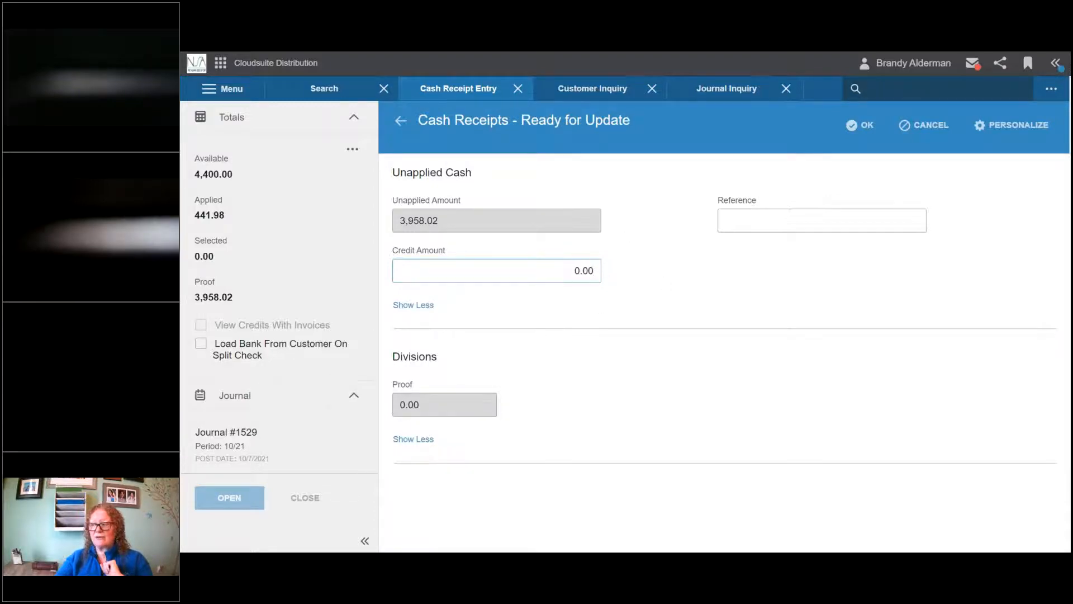
pyautogui.click(861, 126)
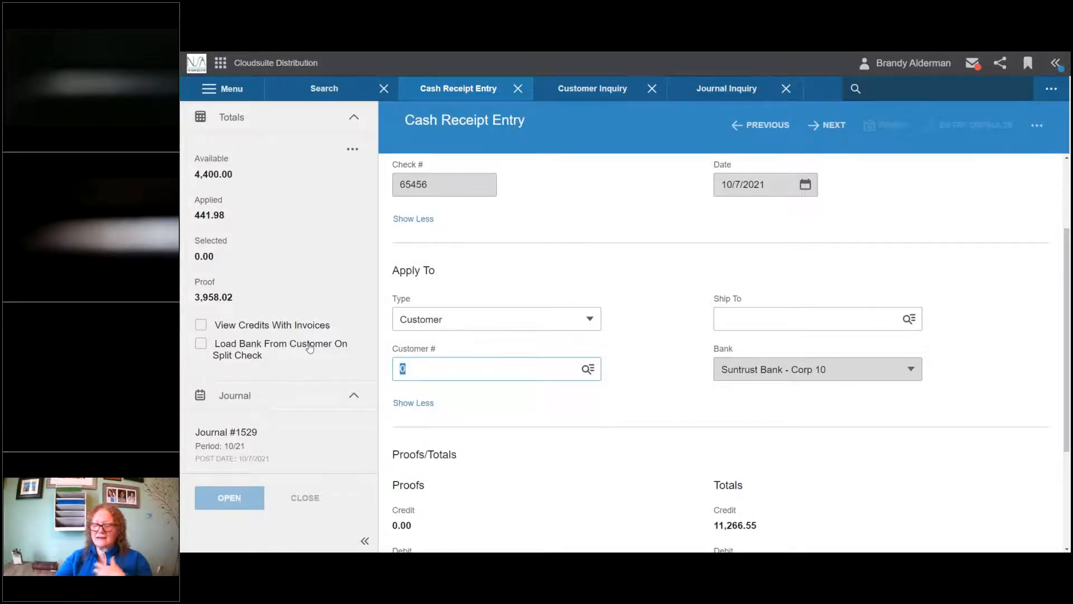
# Step: Choose ABC Supply in Colorado Springs as the next customer for the split check and proceed to its invoices
pyautogui.write('1002')
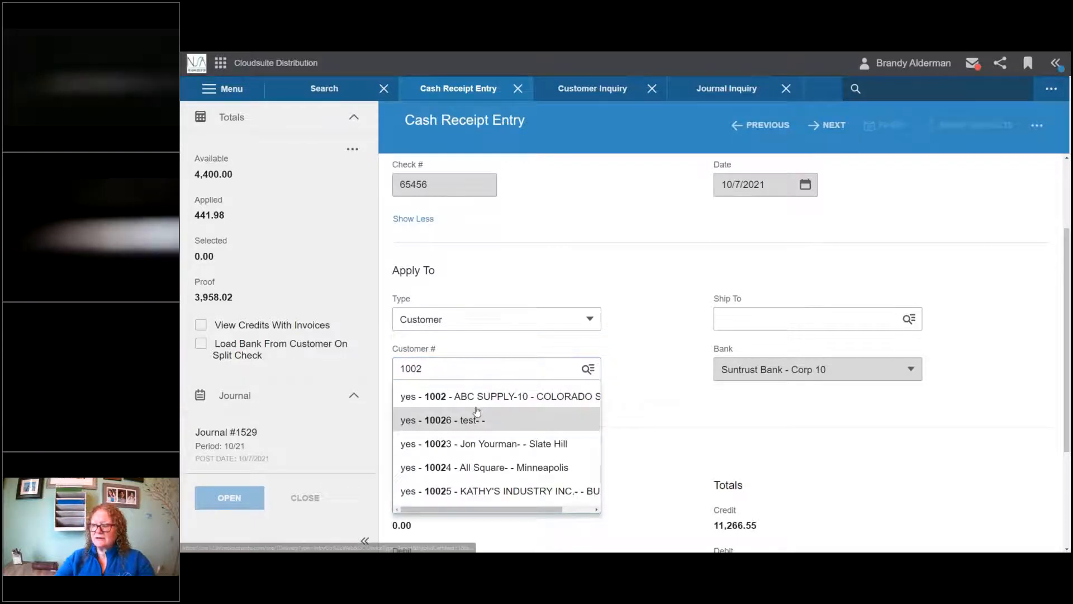
pyautogui.click(447, 396)
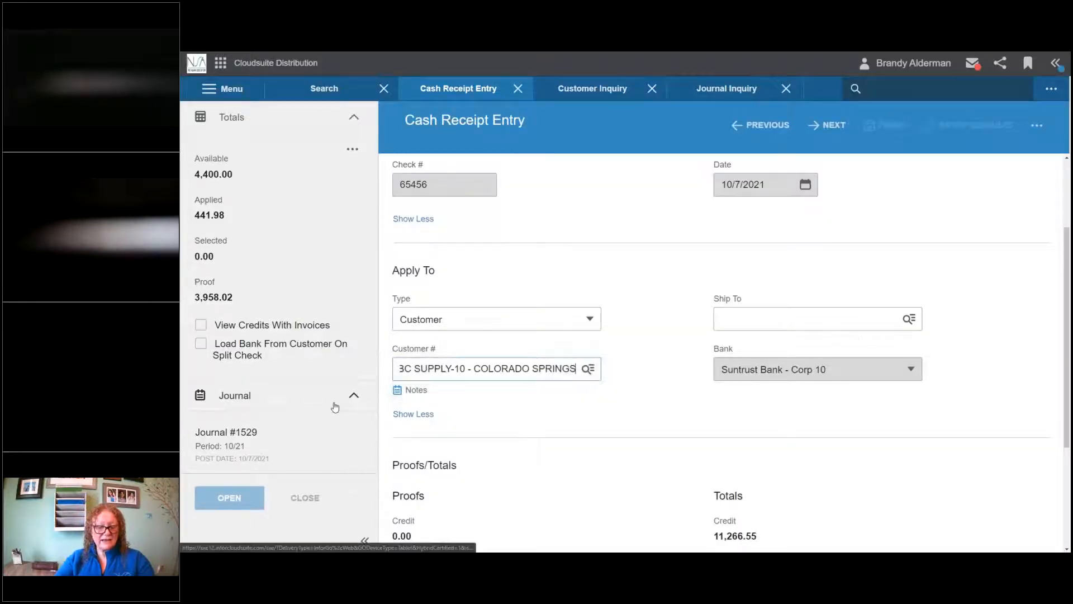
pyautogui.click(835, 126)
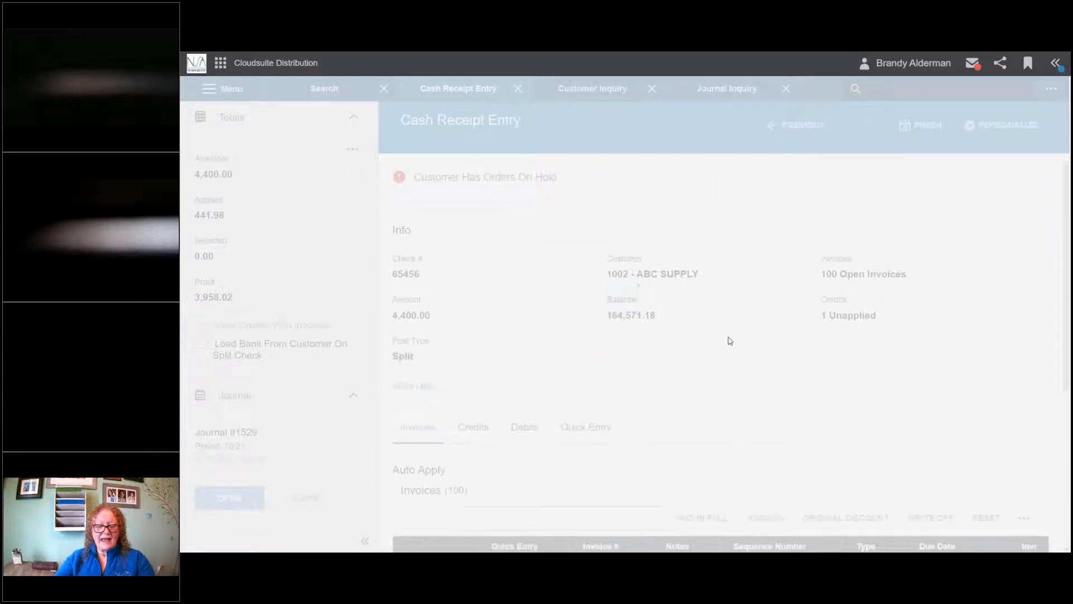
# Step: Find invoice 379-00, mark it as paid in full, and accept the application with no unapplied credit
pyautogui.scroll(-3, 678, 412)
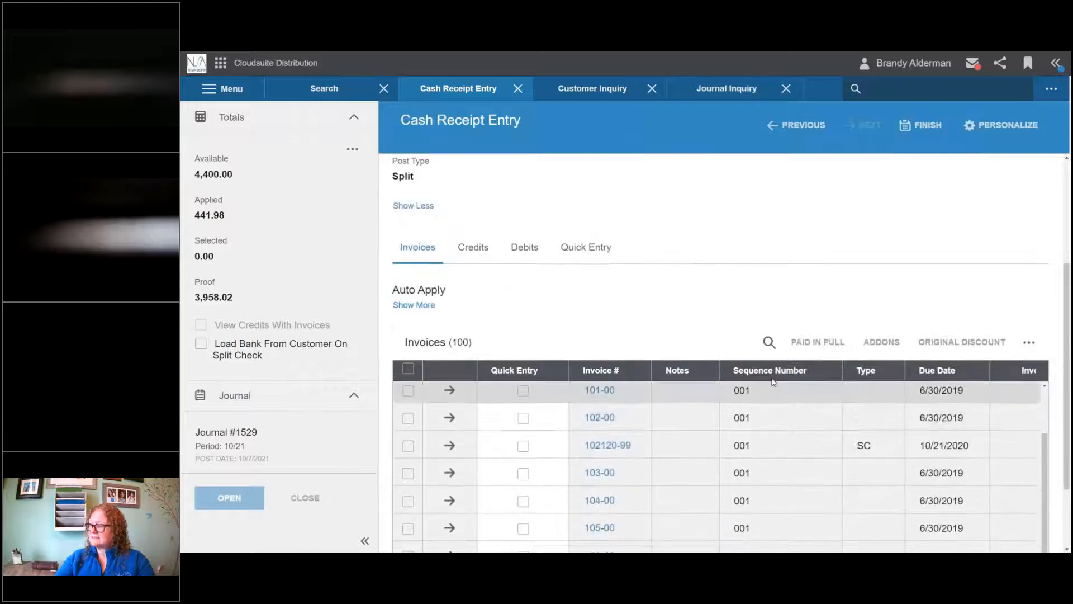
pyautogui.click(769, 342)
pyautogui.write('379-00')
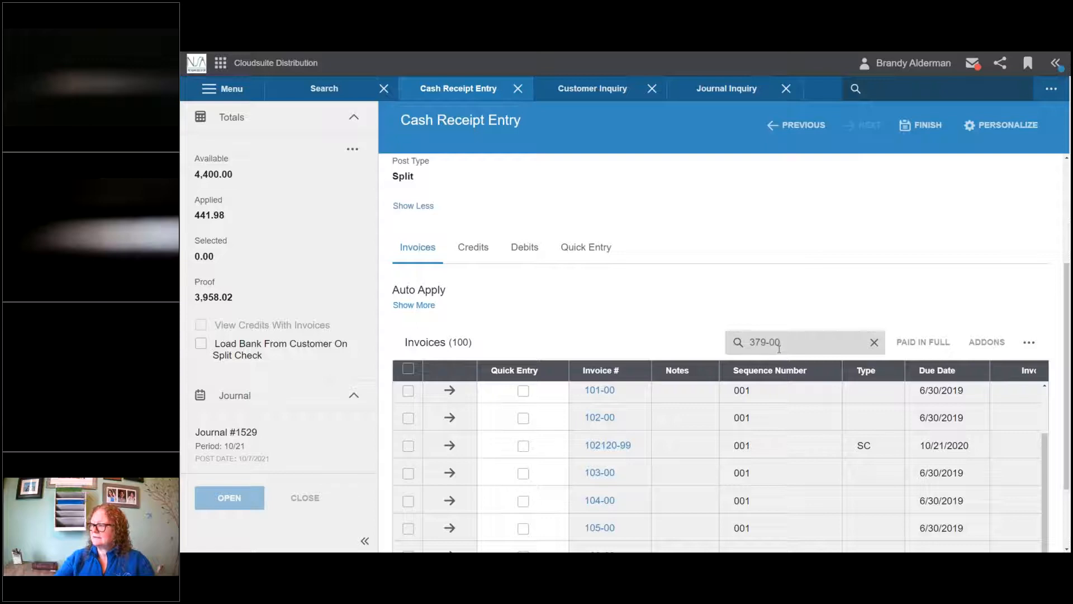
pyautogui.press('Return')
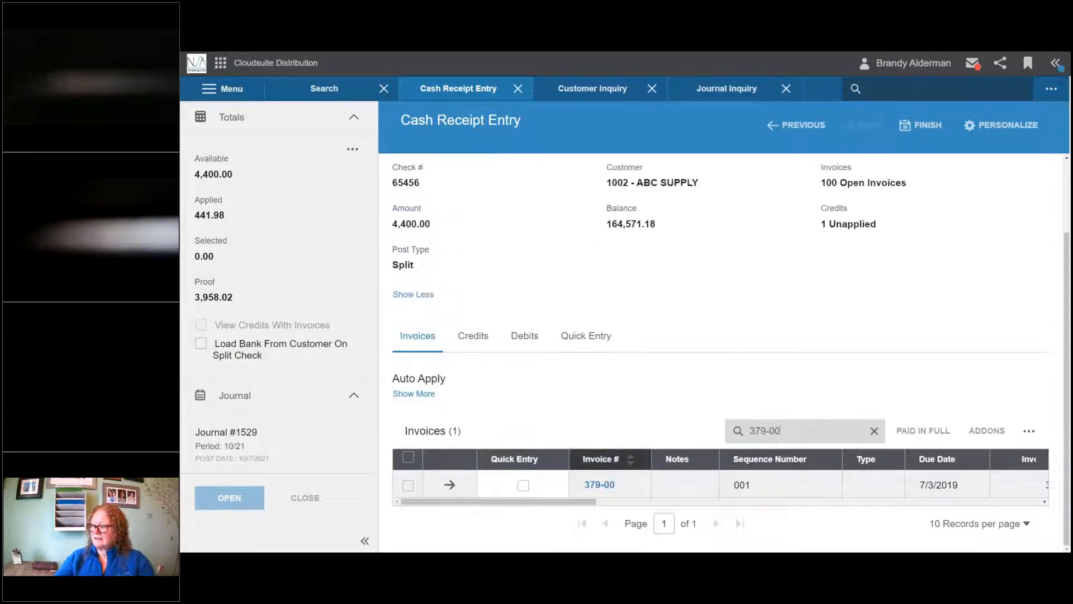
pyautogui.click(672, 501)
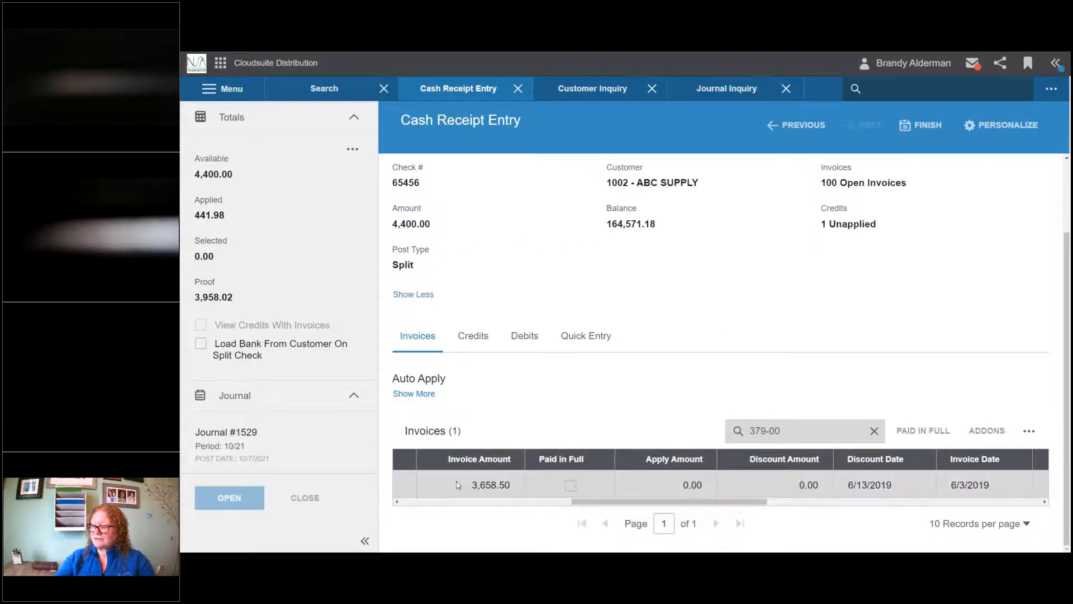
pyautogui.click(570, 485)
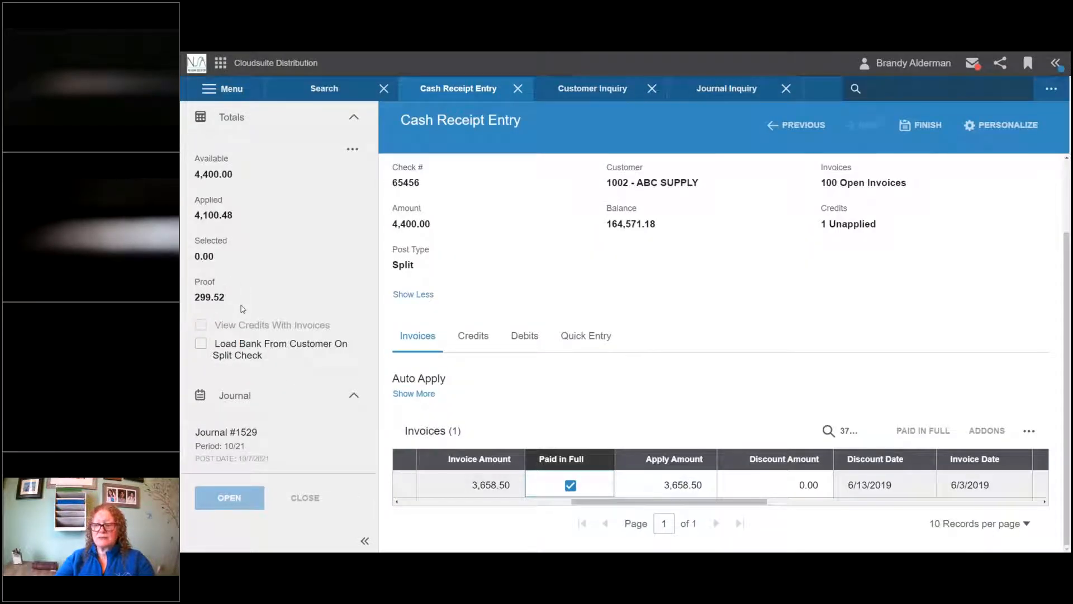
pyautogui.click(923, 127)
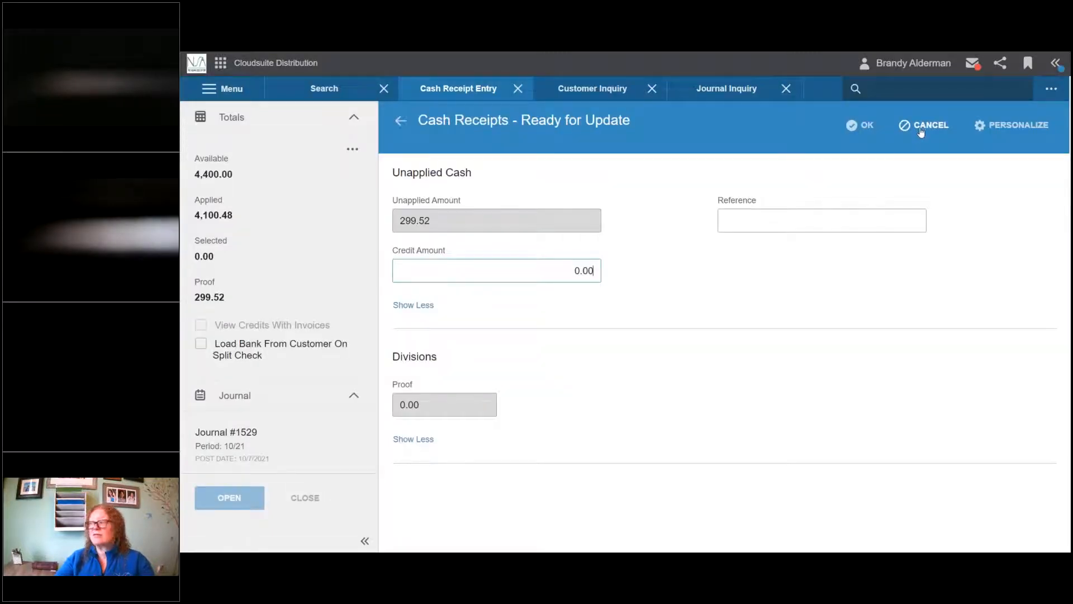
pyautogui.click(867, 127)
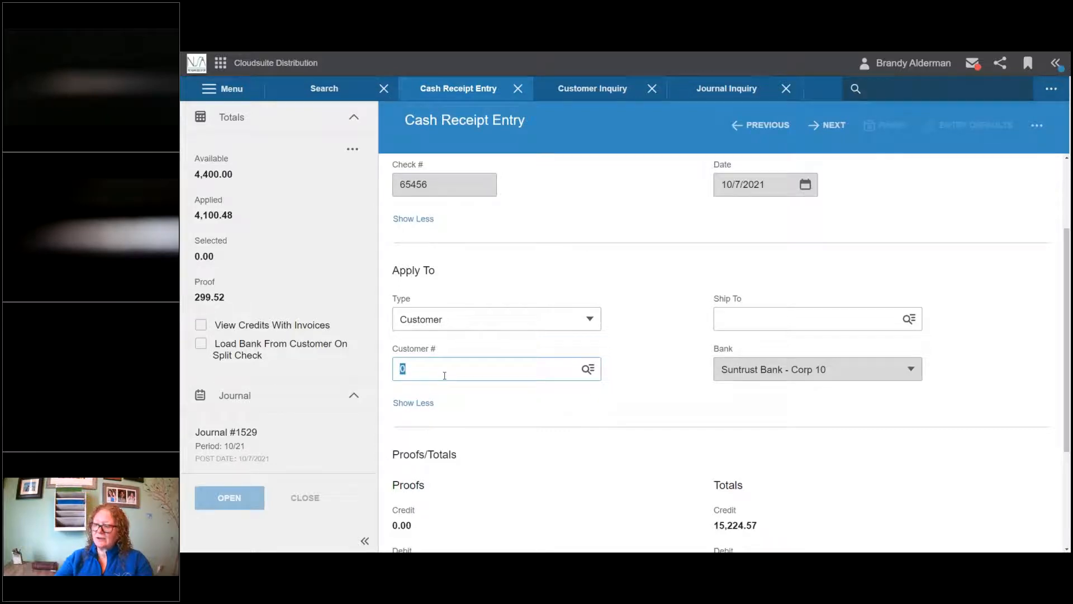
# Step: Choose Jones Manufacturing Company as the next customer for the split check and review the amounts of its open invoices
pyautogui.write('jones')
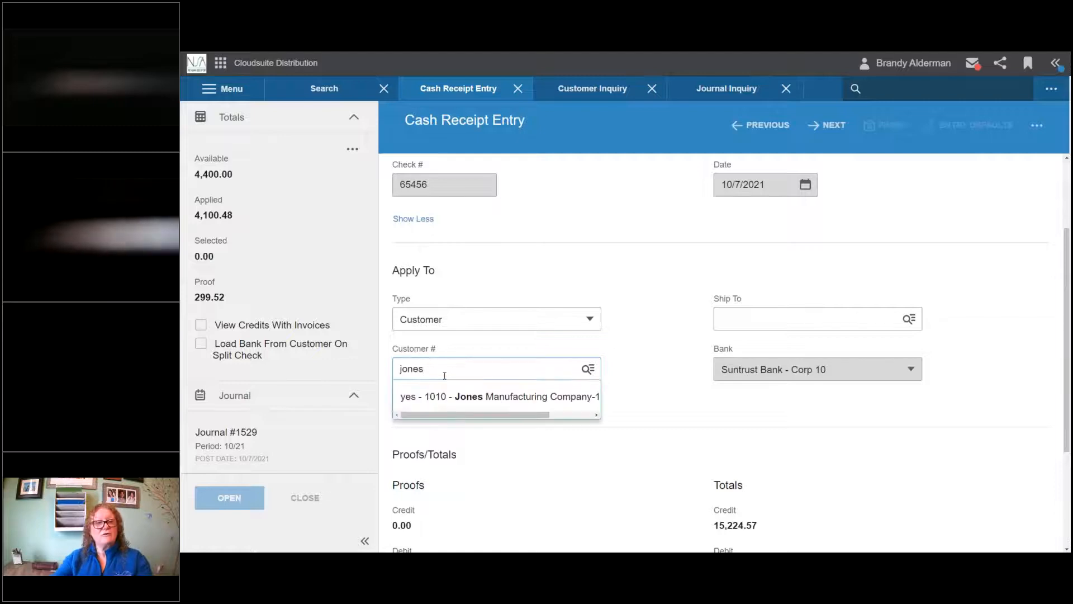
pyautogui.click(484, 406)
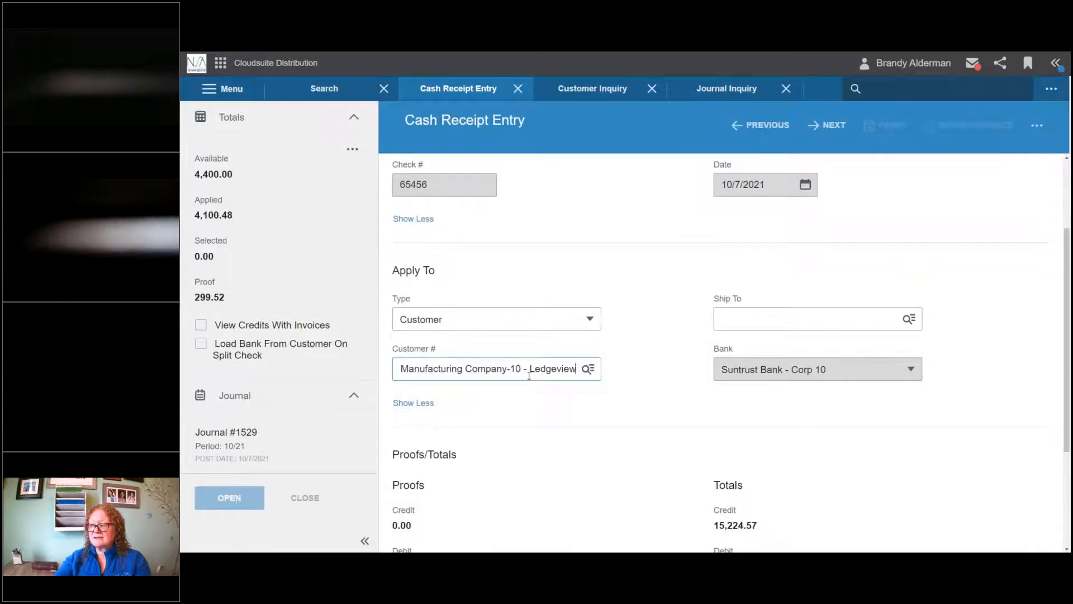
pyautogui.click(823, 134)
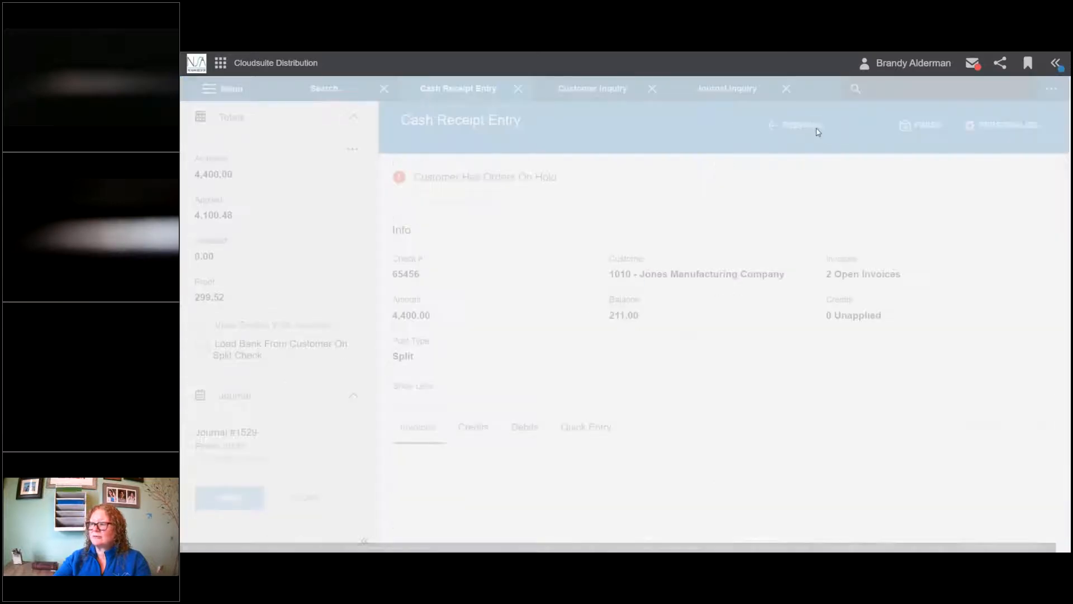
pyautogui.scroll(-2, 593, 385)
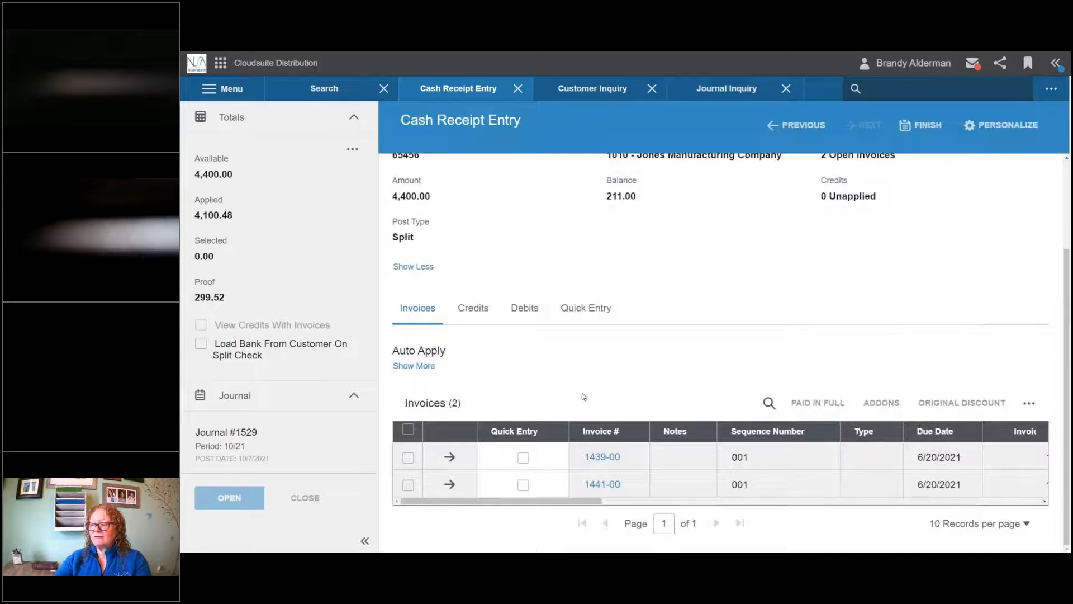
pyautogui.click(695, 502)
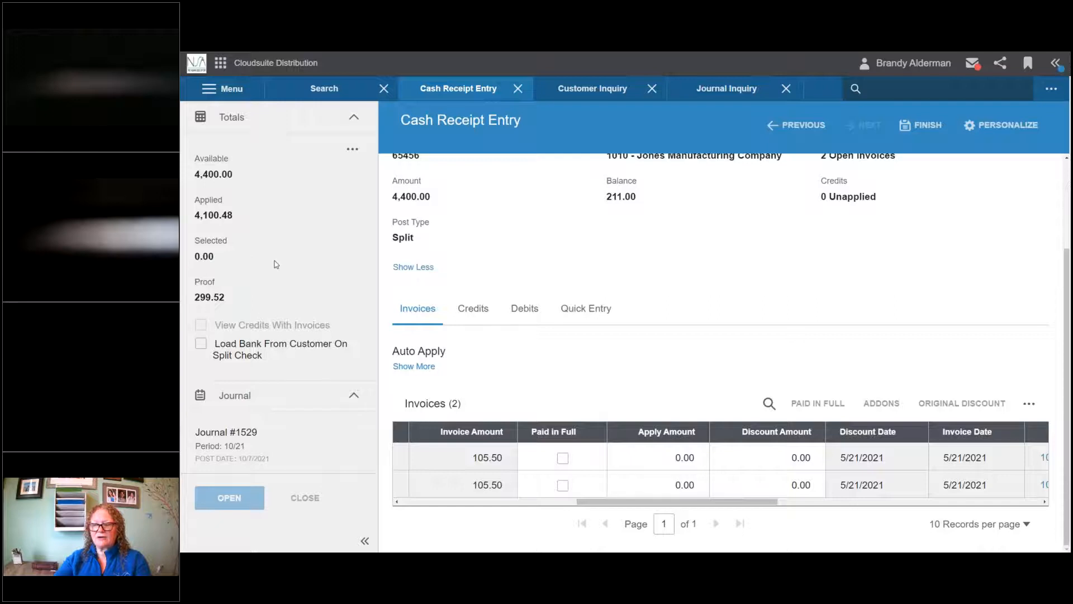
pyautogui.moveTo(591, 504); pyautogui.dragTo(366, 507)
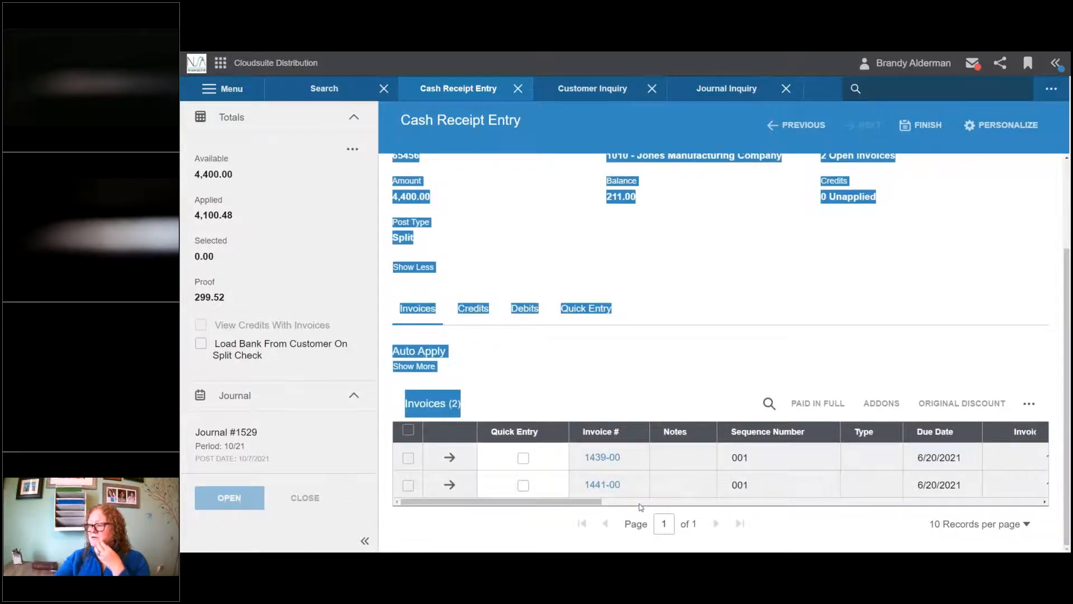
pyautogui.moveTo(556, 505); pyautogui.dragTo(732, 505)
pyautogui.click(622, 376)
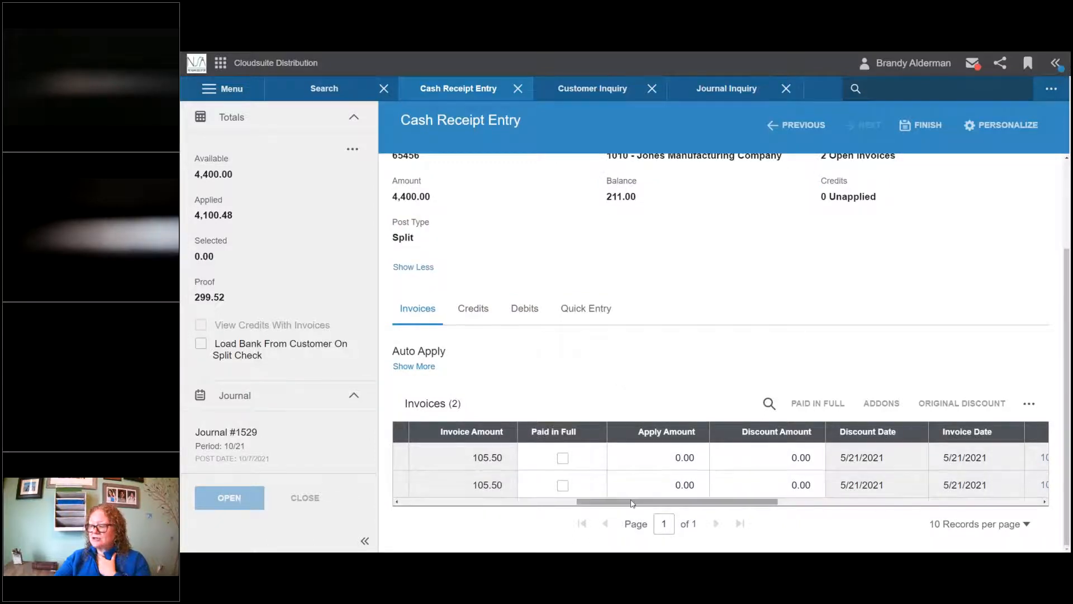
pyautogui.moveTo(632, 501); pyautogui.dragTo(471, 507)
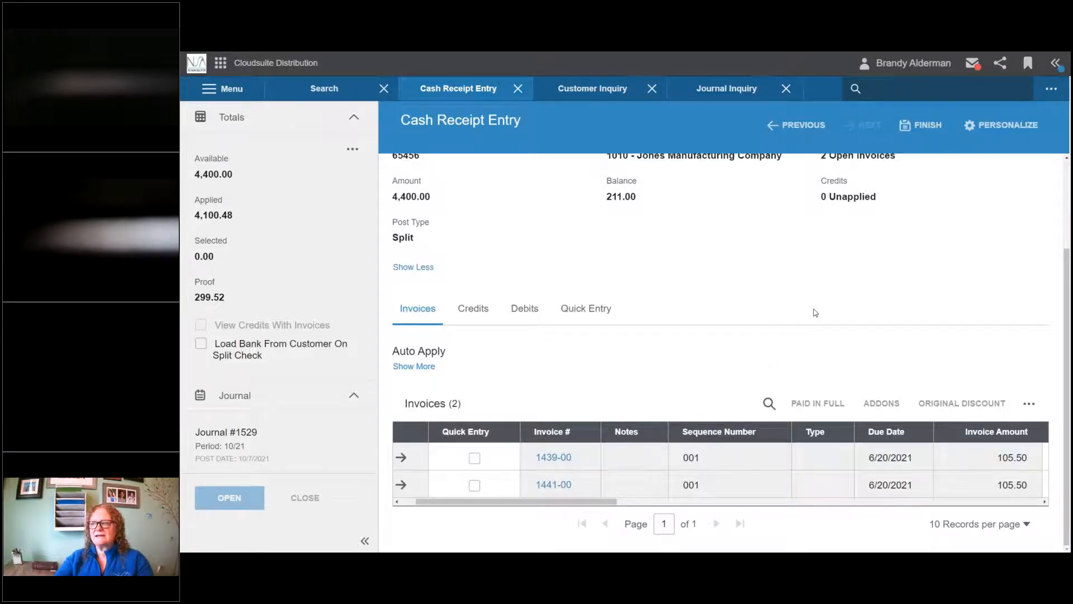
# Step: Finish the split check with an unapplied credit amount of 299.52 for Jones Manufacturing Company and update the receipt
pyautogui.click(928, 128)
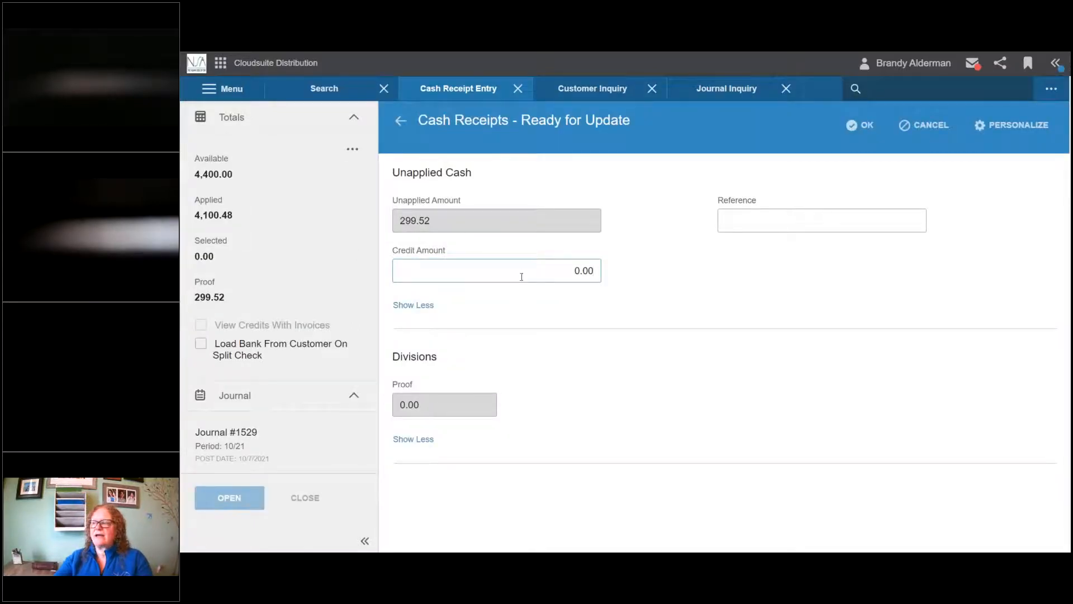
pyautogui.click(551, 274)
pyautogui.press('BackSpace')
pyautogui.write('299.52')
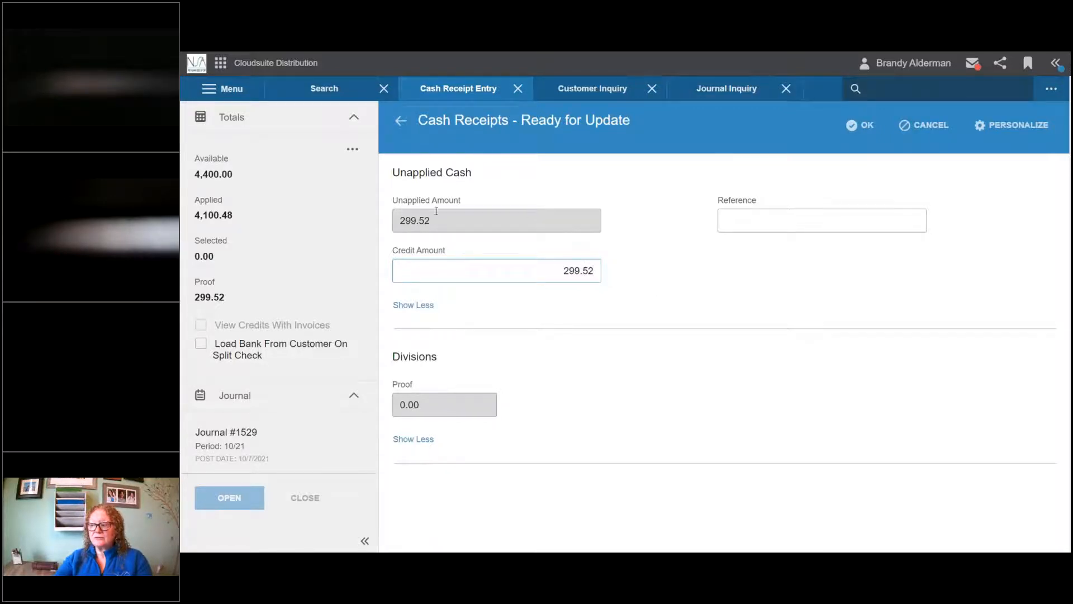
pyautogui.click(858, 125)
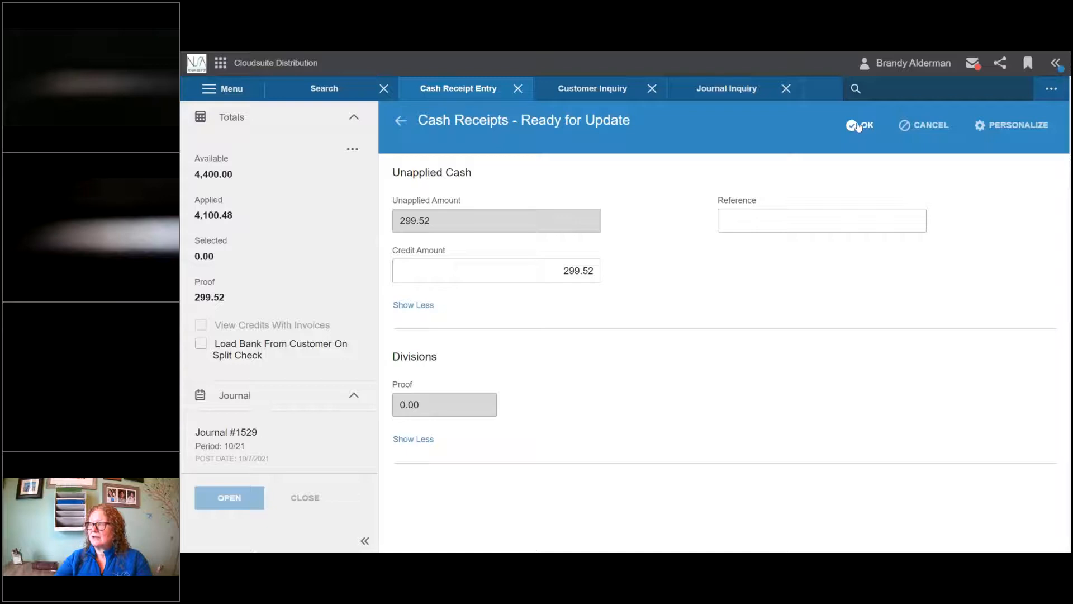
pyautogui.click(858, 128)
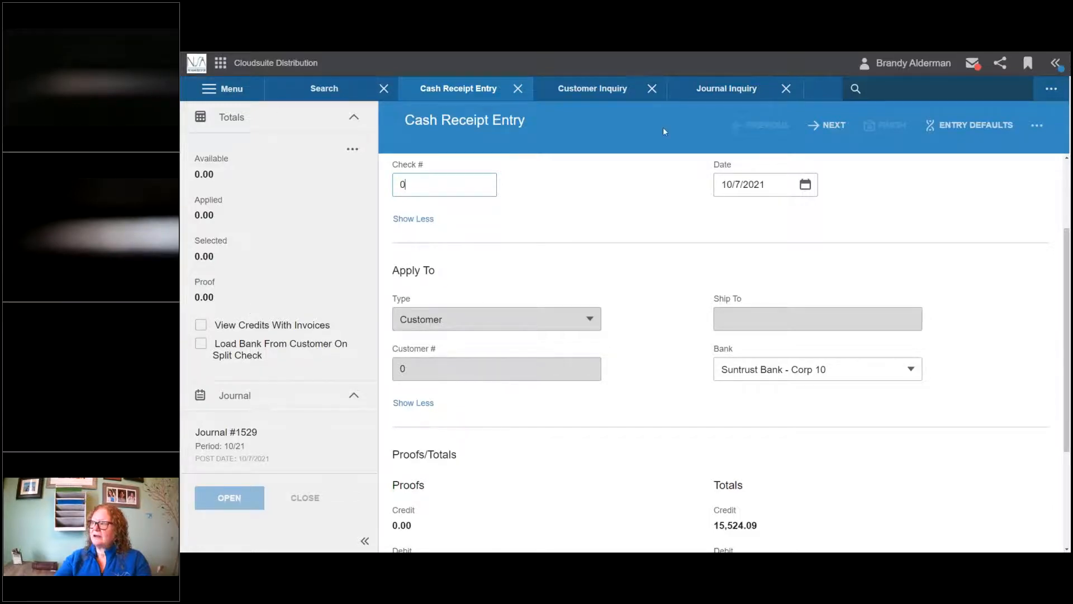
# Step: Look up Jones Manufacturing Company in Customer Inquiry
pyautogui.click(577, 91)
pyautogui.click(248, 174)
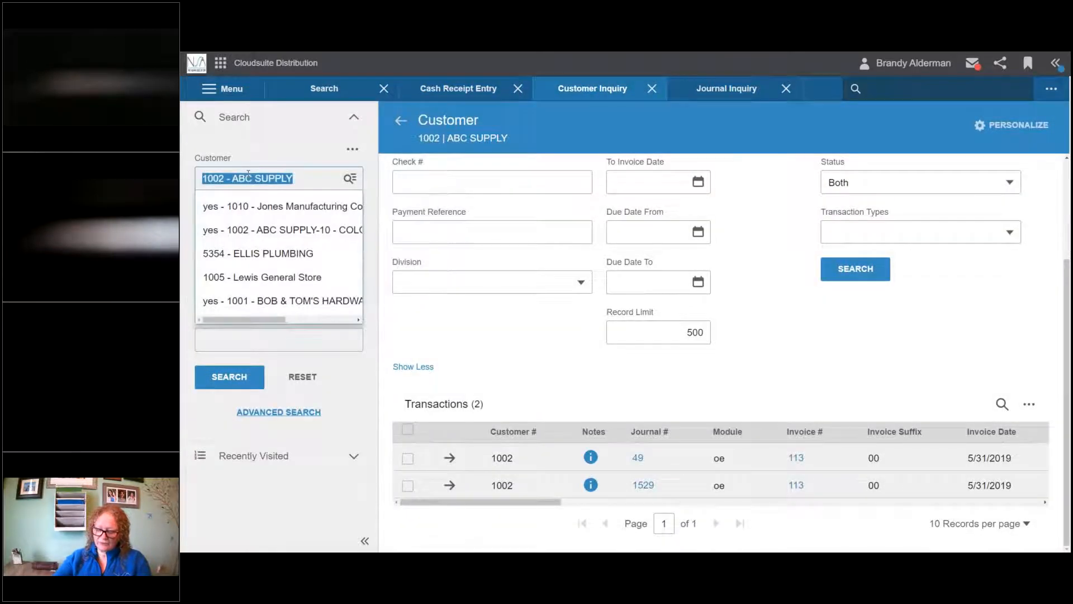
pyautogui.write('1')
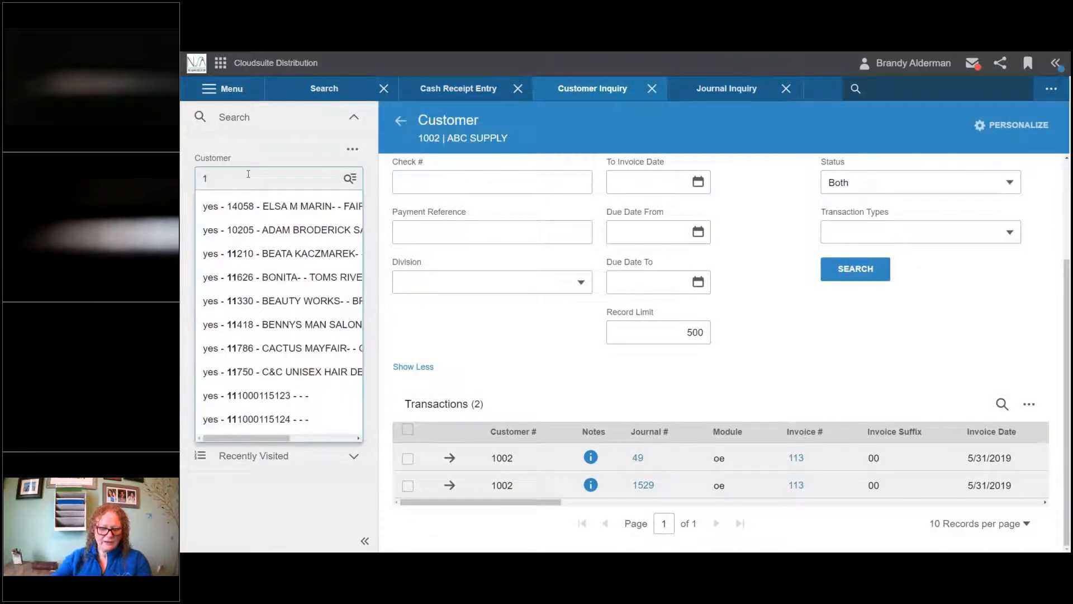
pyautogui.write('010')
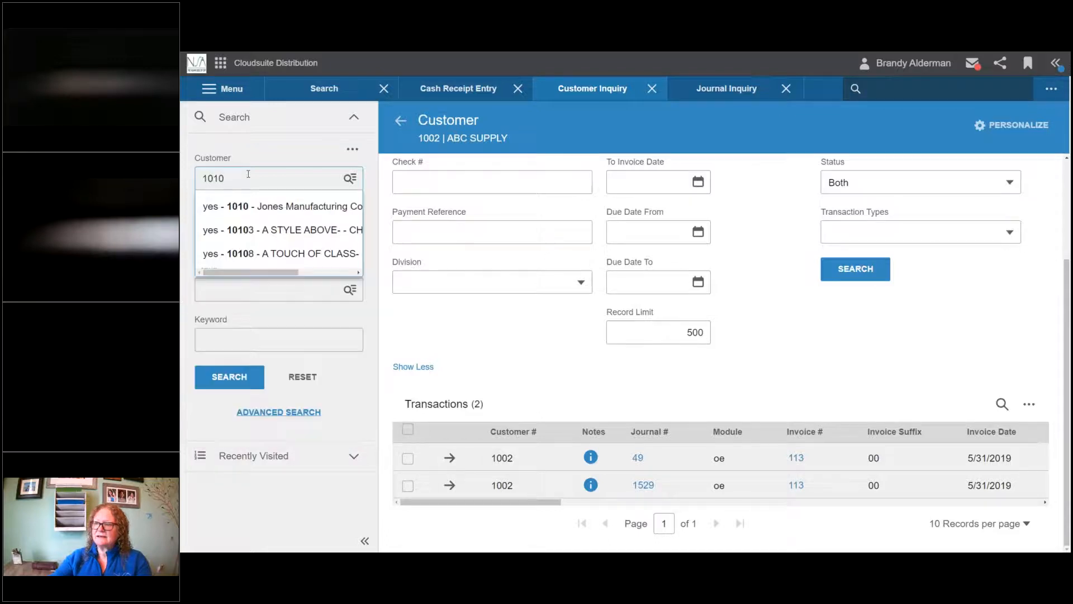
pyautogui.press('Return')
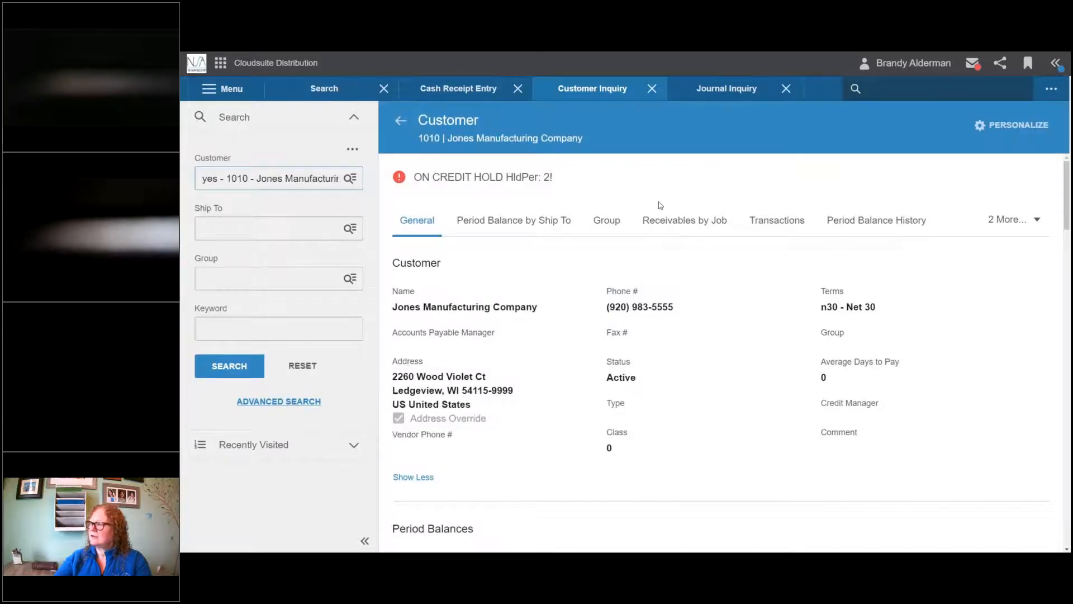
# Step: Review the transactions of Jones Manufacturing Company, including the type, status and amount of the 10/7/2021 entry
pyautogui.click(781, 224)
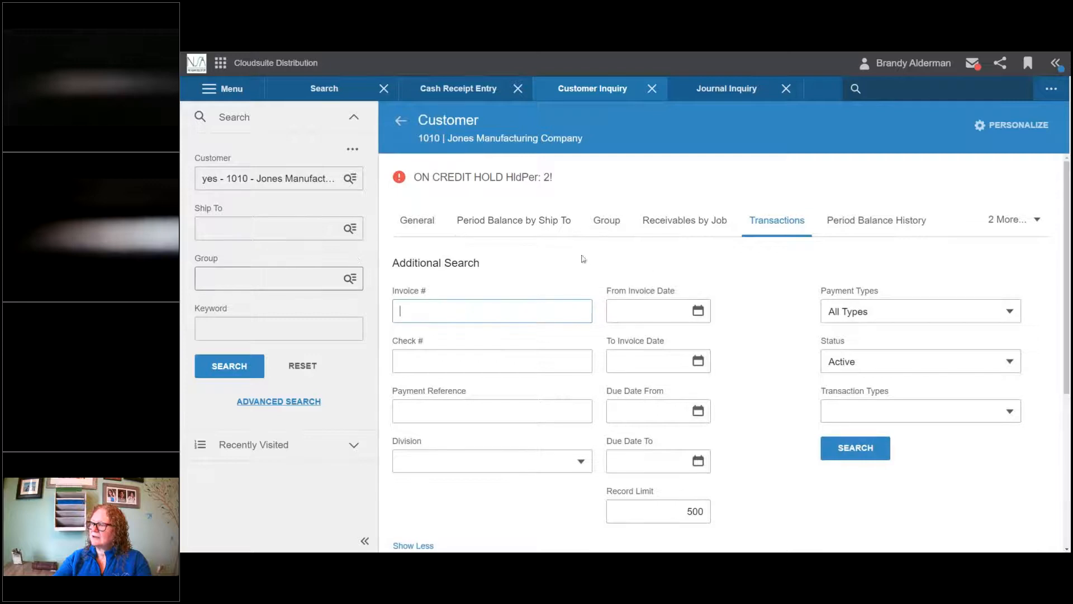
pyautogui.scroll(-4, 666, 318)
pyautogui.scroll(-1, 666, 318)
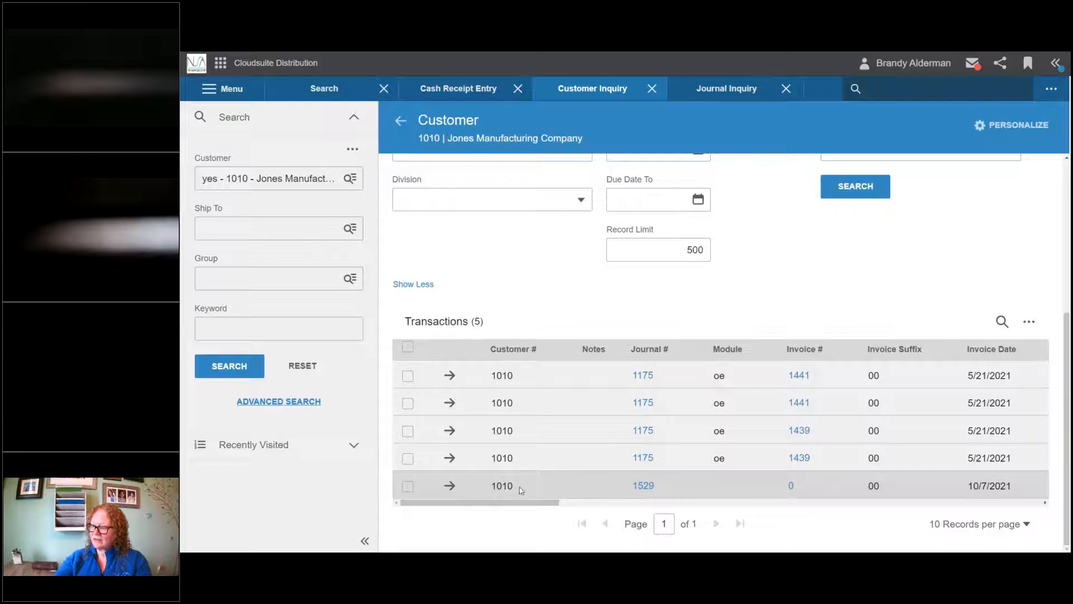
pyautogui.hscroll(5, 782, 494)
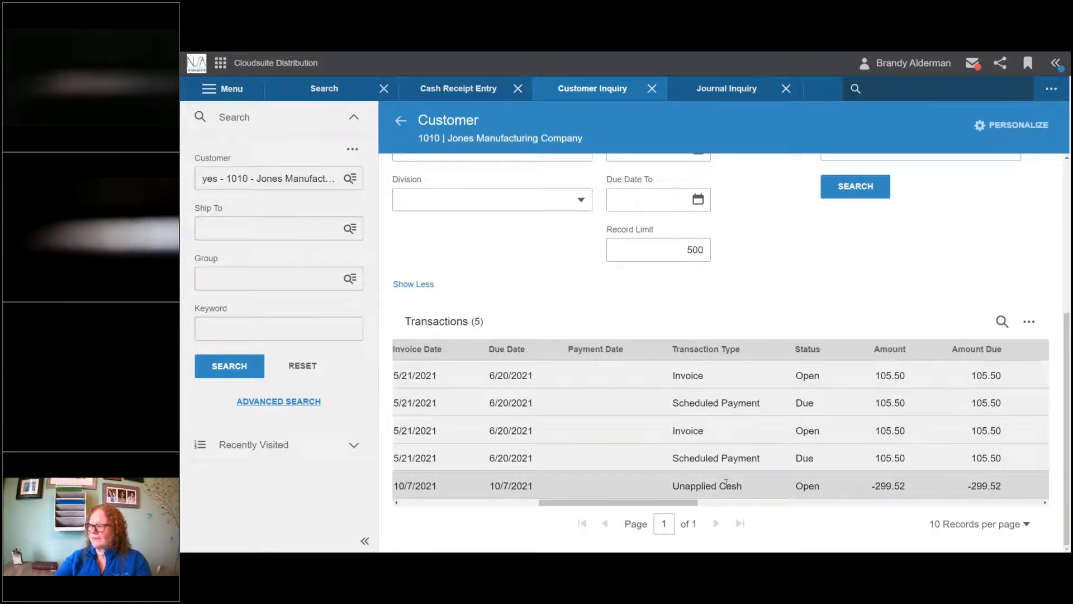
# Step: Return to Cash Receipt Entry and fill in a Payment with check number 65, amount 1.00 and payment type Check
pyautogui.click(450, 90)
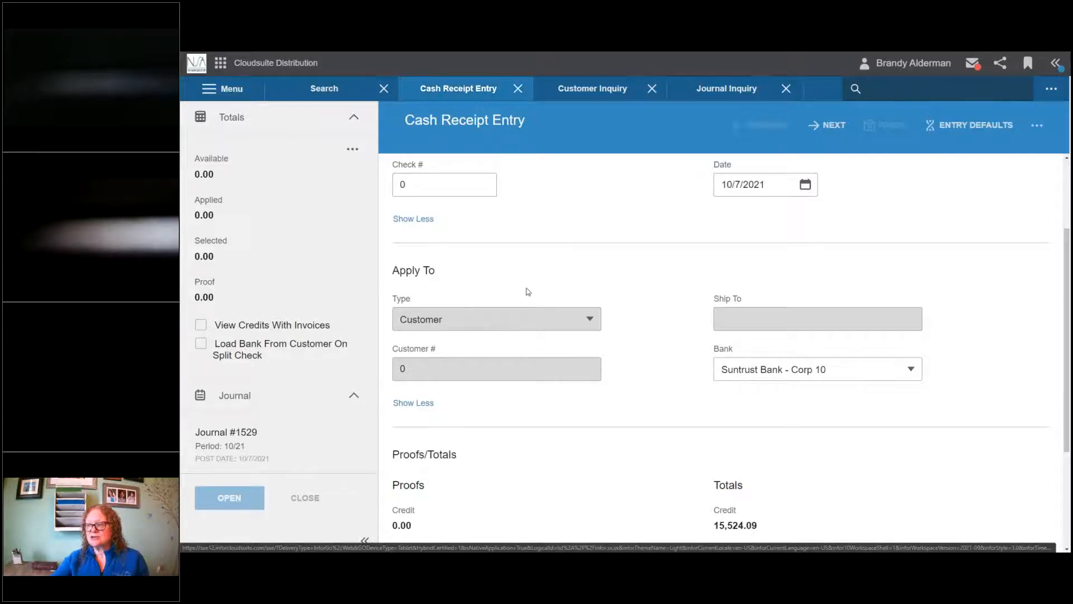
pyautogui.scroll(2, 526, 290)
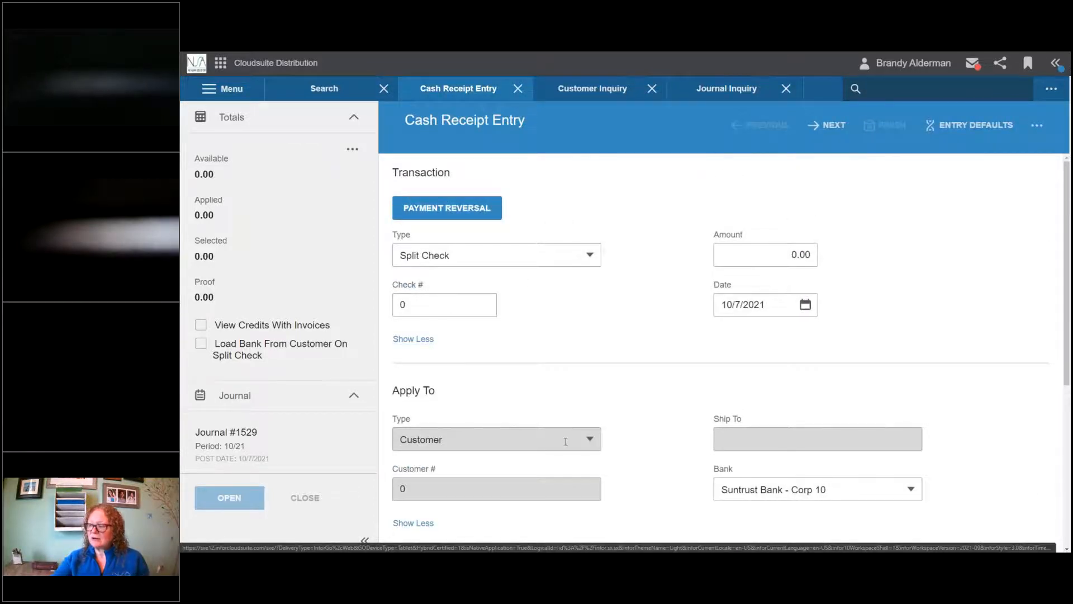
pyautogui.click(431, 255)
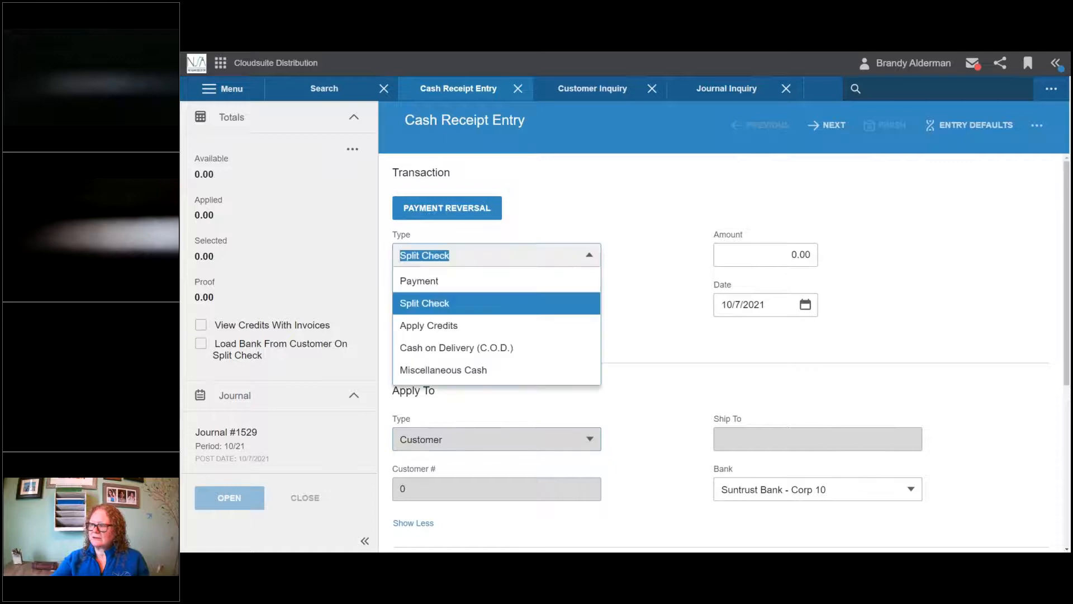
pyautogui.click(439, 281)
pyautogui.click(444, 312)
pyautogui.write('65')
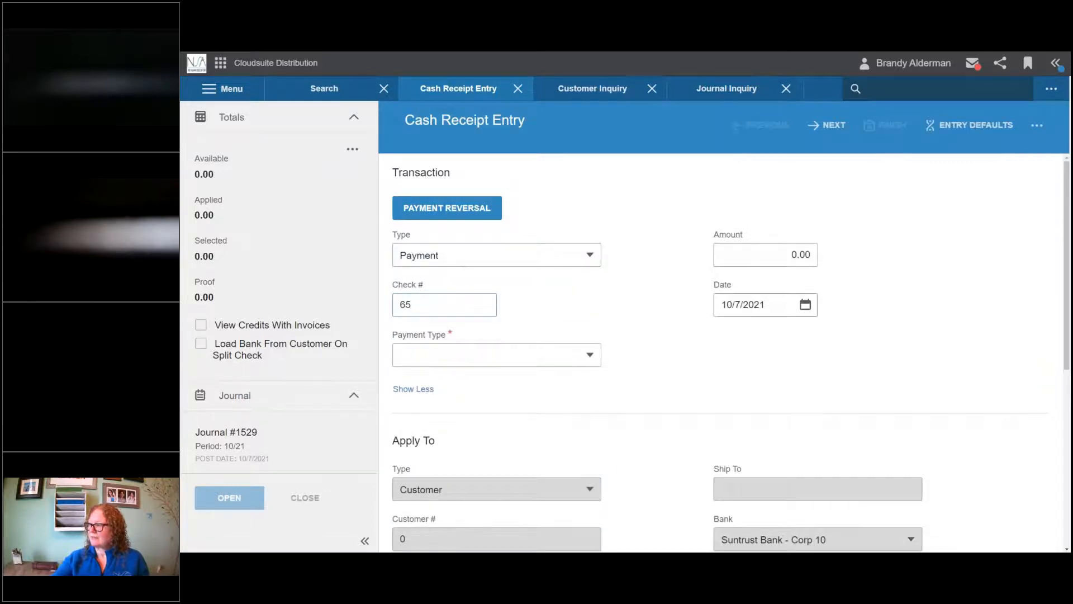
pyautogui.click(812, 253)
pyautogui.write('1')
pyautogui.click(834, 126)
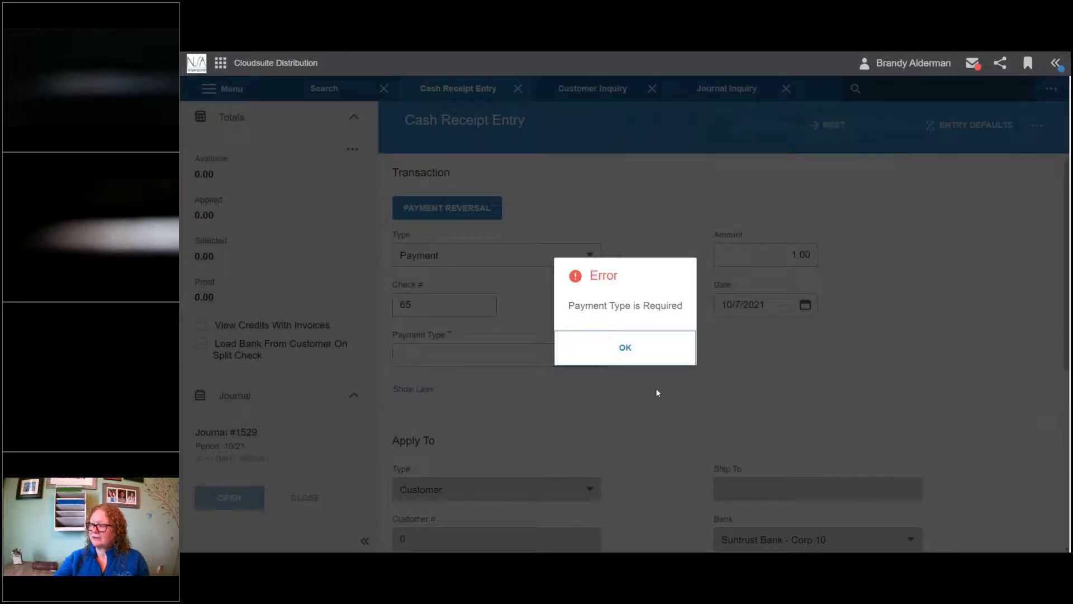
pyautogui.click(624, 348)
pyautogui.click(481, 358)
pyautogui.click(443, 422)
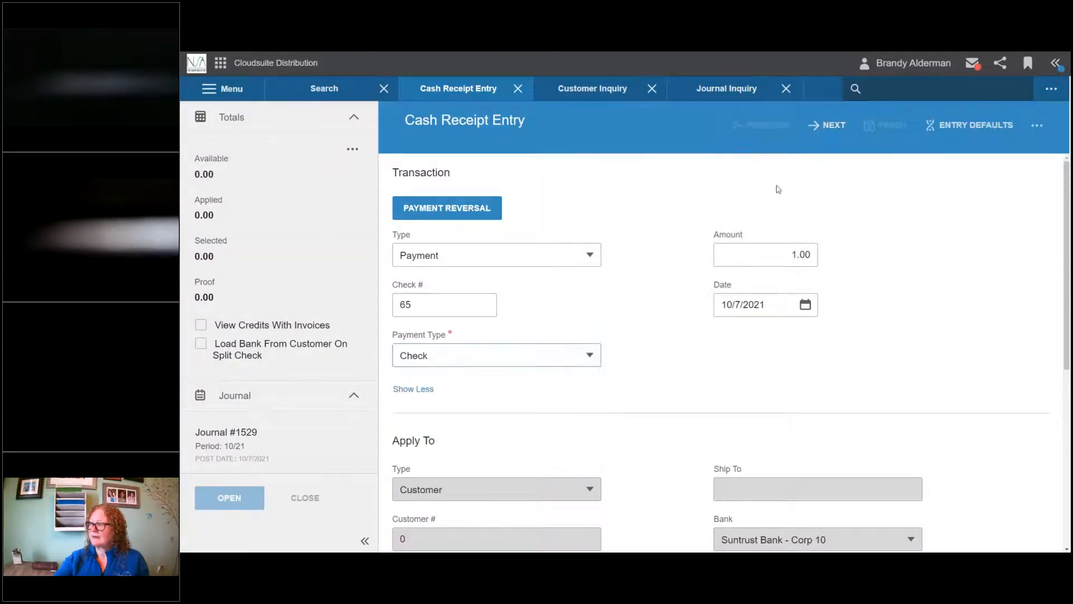
# Step: Proceed to the application details of the payment and set it to apply to a Group
pyautogui.click(822, 123)
pyautogui.scroll(-3, 534, 443)
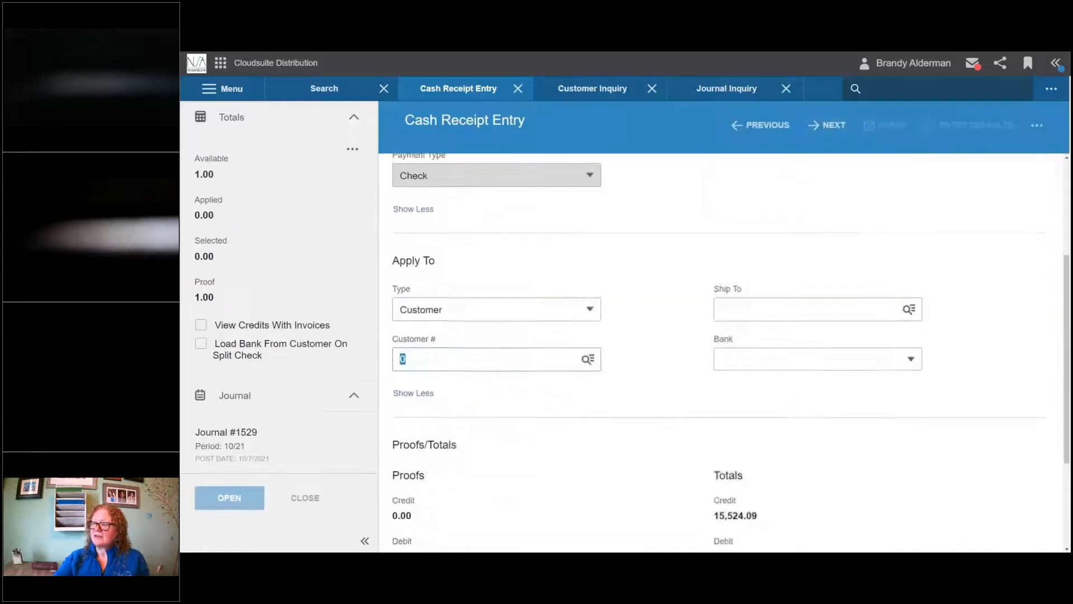
pyautogui.click(431, 309)
pyautogui.click(431, 402)
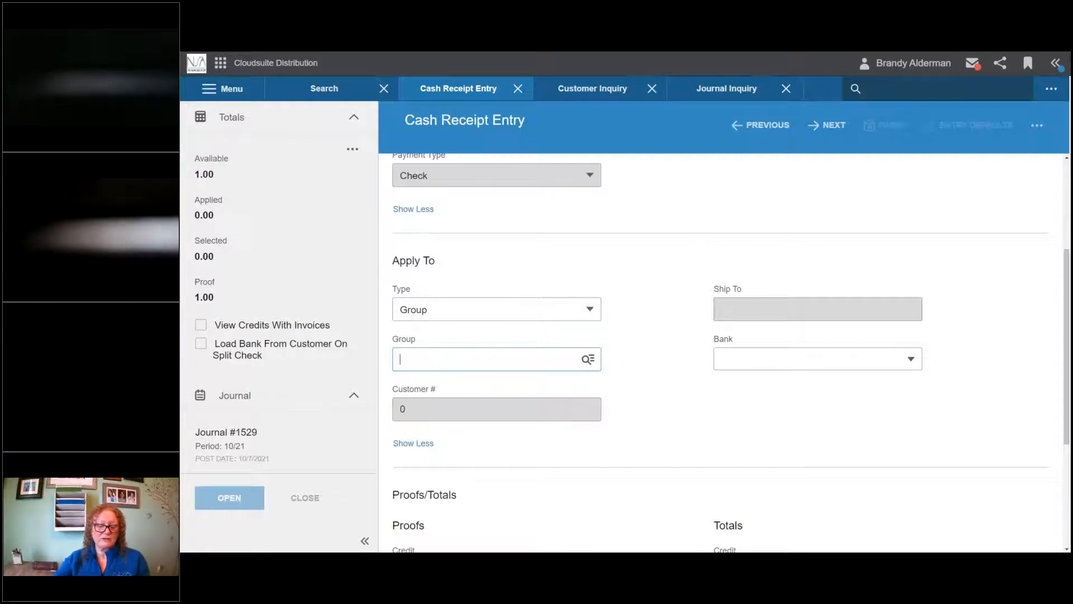
# Step: Close Cash Receipt Entry and open a Customer Transaction Entry (aret) journal for period 10/21 with post date 10/7/2021
pyautogui.click(519, 90)
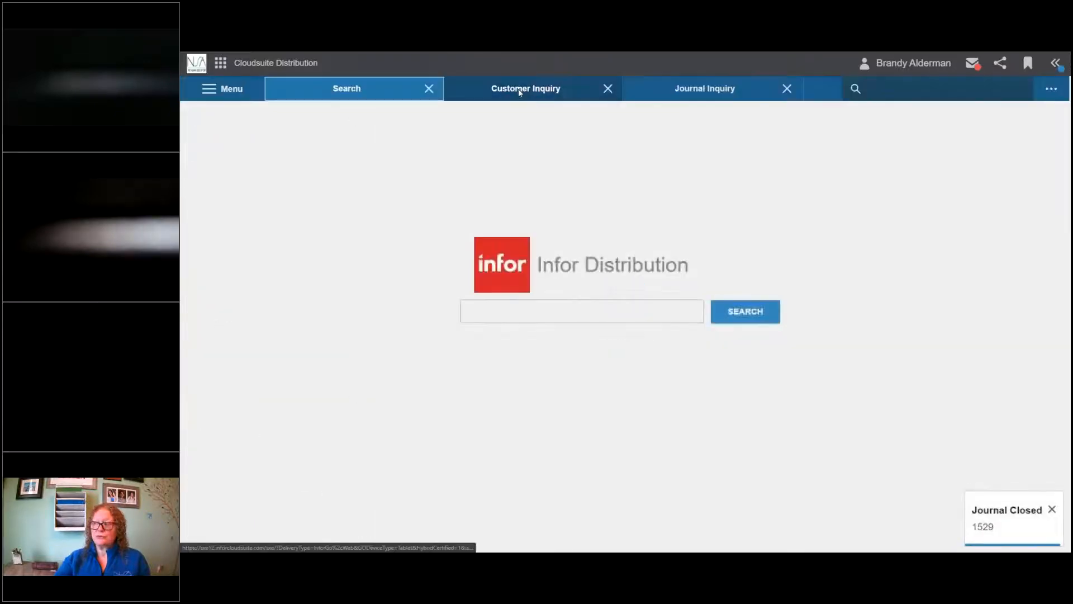
pyautogui.click(894, 95)
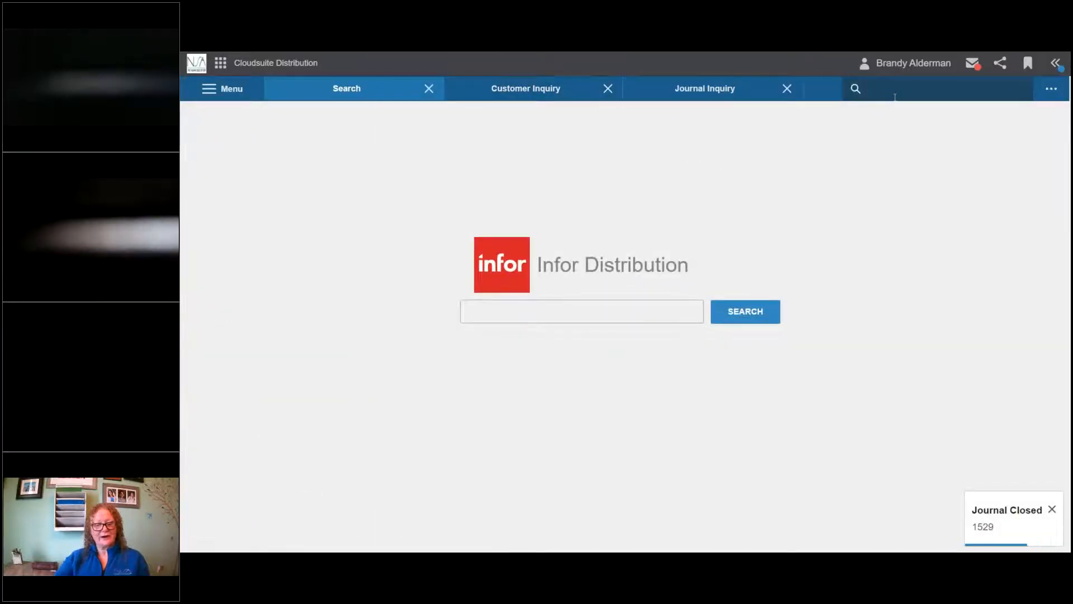
pyautogui.write('aret')
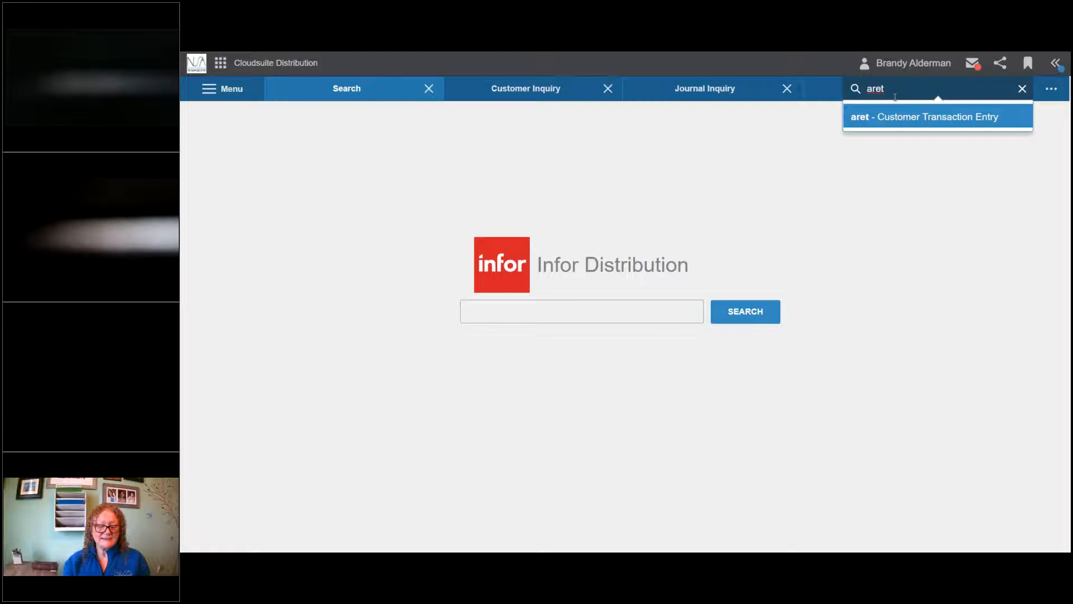
pyautogui.press('Return')
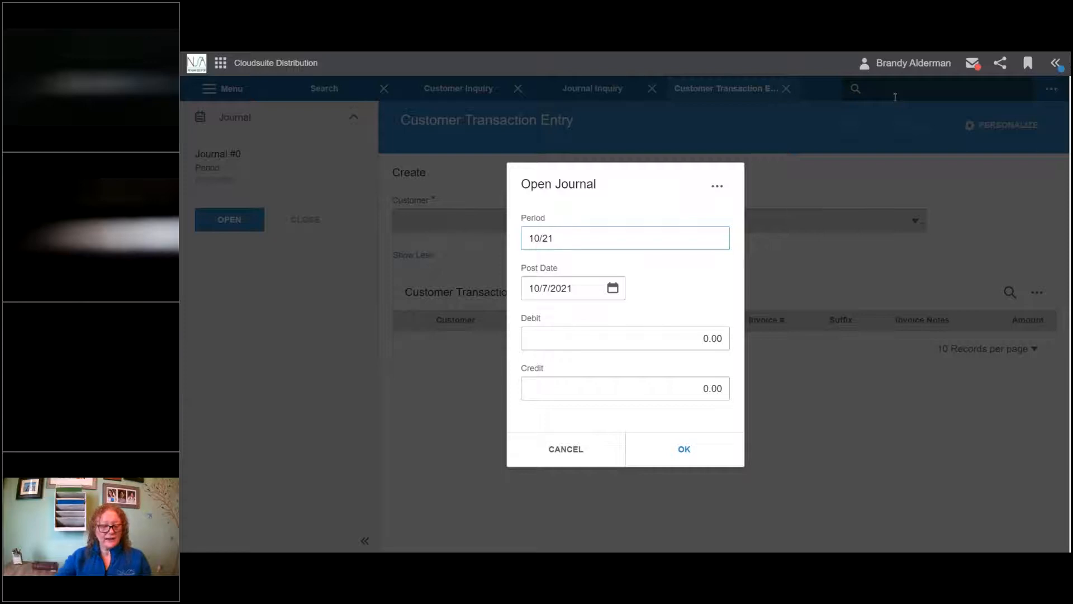
pyautogui.click(673, 457)
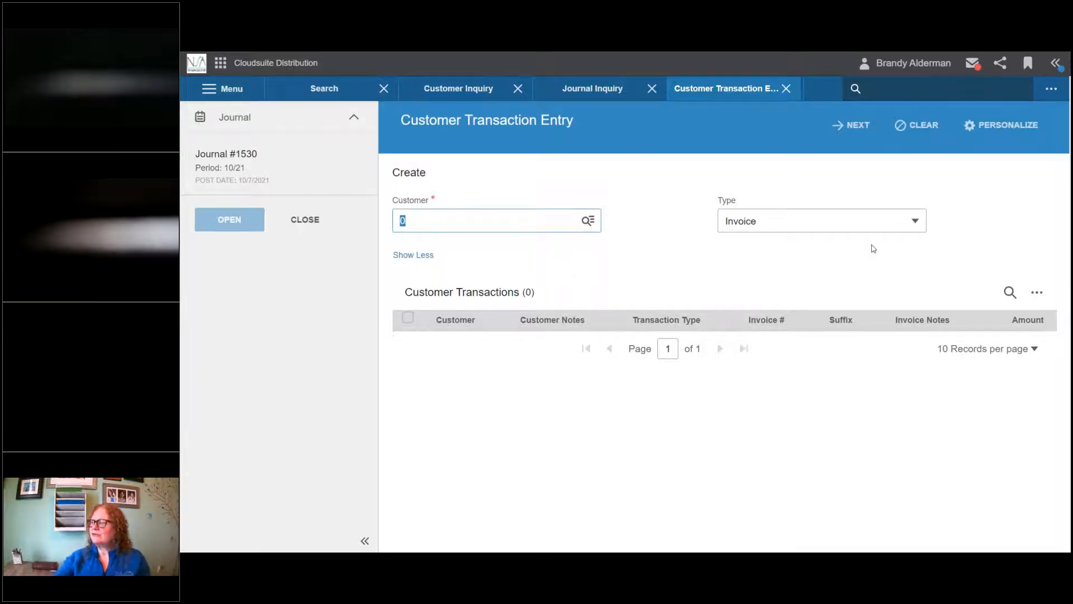
# Step: Examine the transaction types available for a new customer transaction, keeping Invoice as the type
pyautogui.click(822, 221)
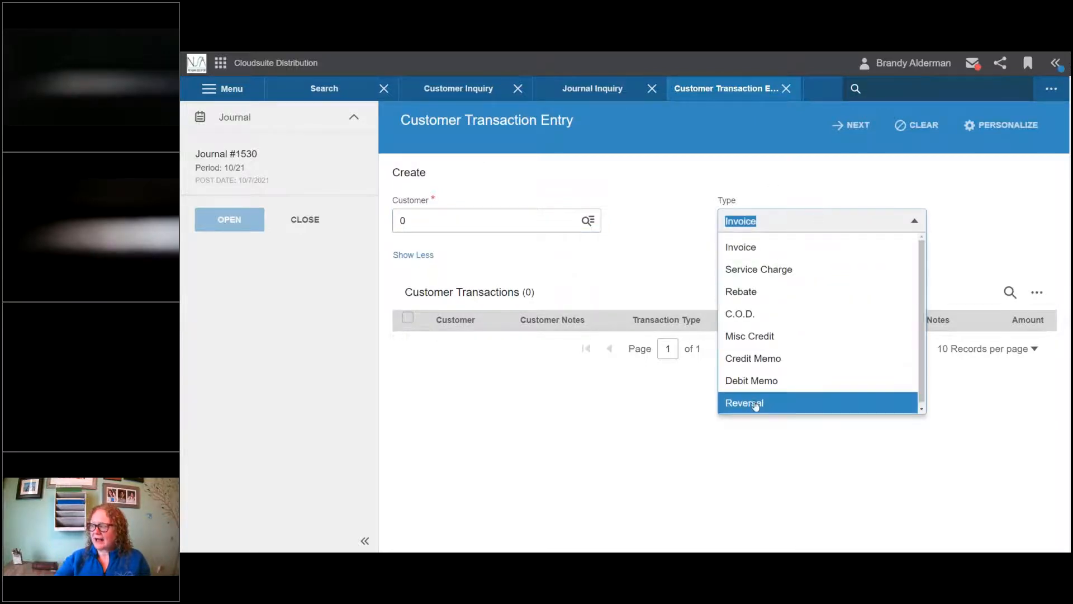
pyautogui.click(665, 241)
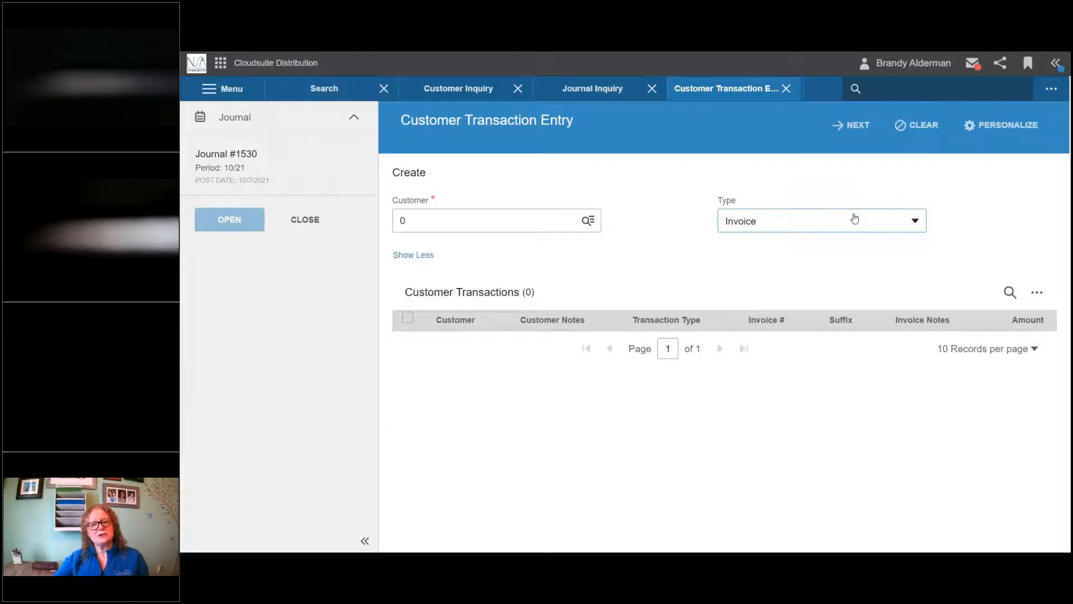
pyautogui.click(733, 218)
pyautogui.click(670, 233)
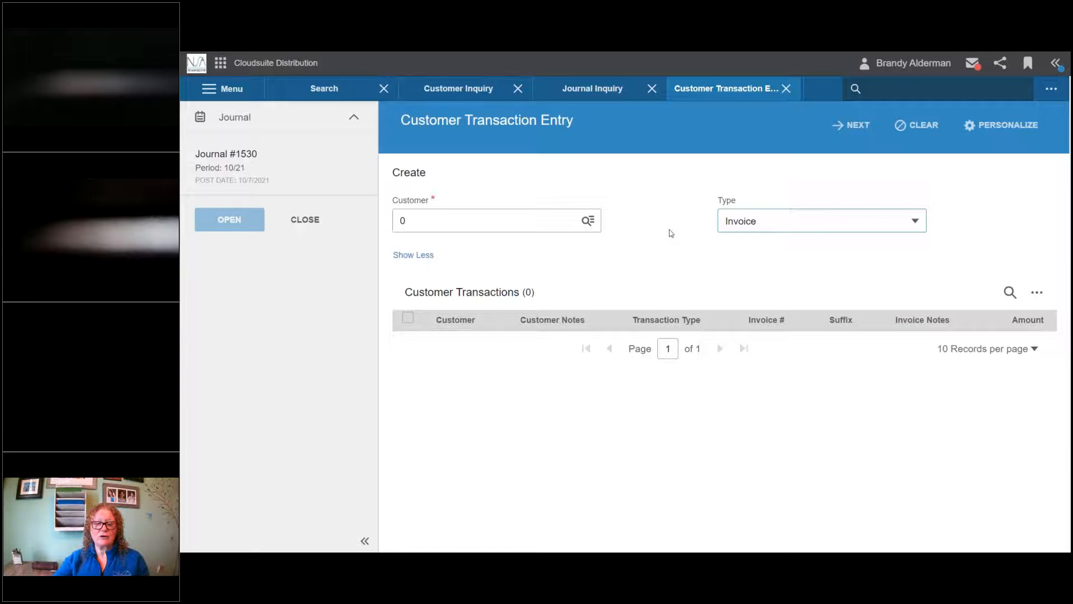
pyautogui.click(829, 226)
pyautogui.click(641, 262)
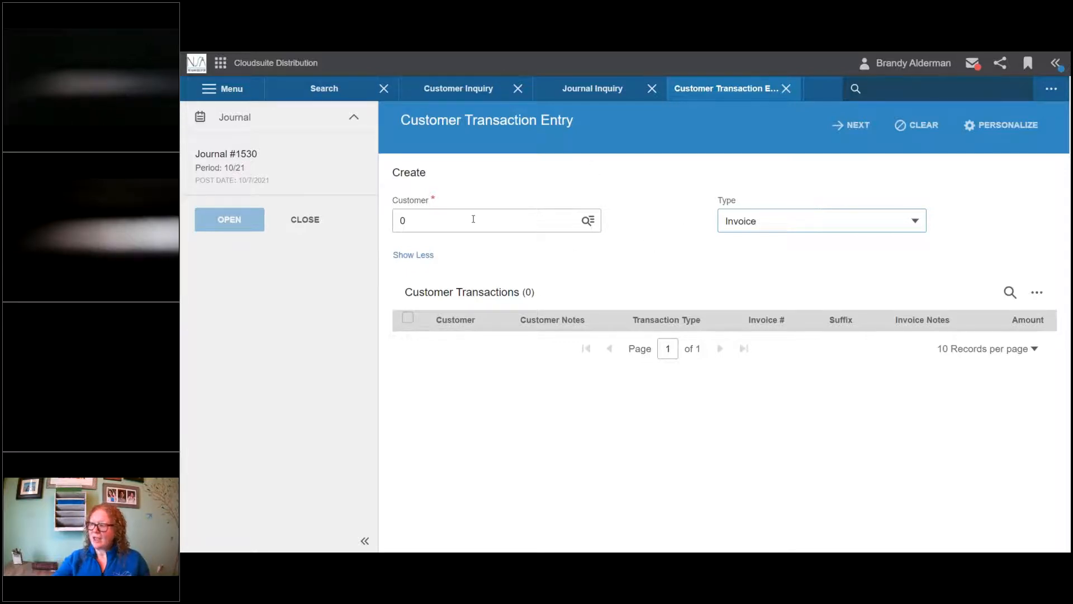
# Step: Start an Invoice transaction for the customer AFTER IMAGE - YARDLEY and proceed to its details
pyautogui.click(451, 224)
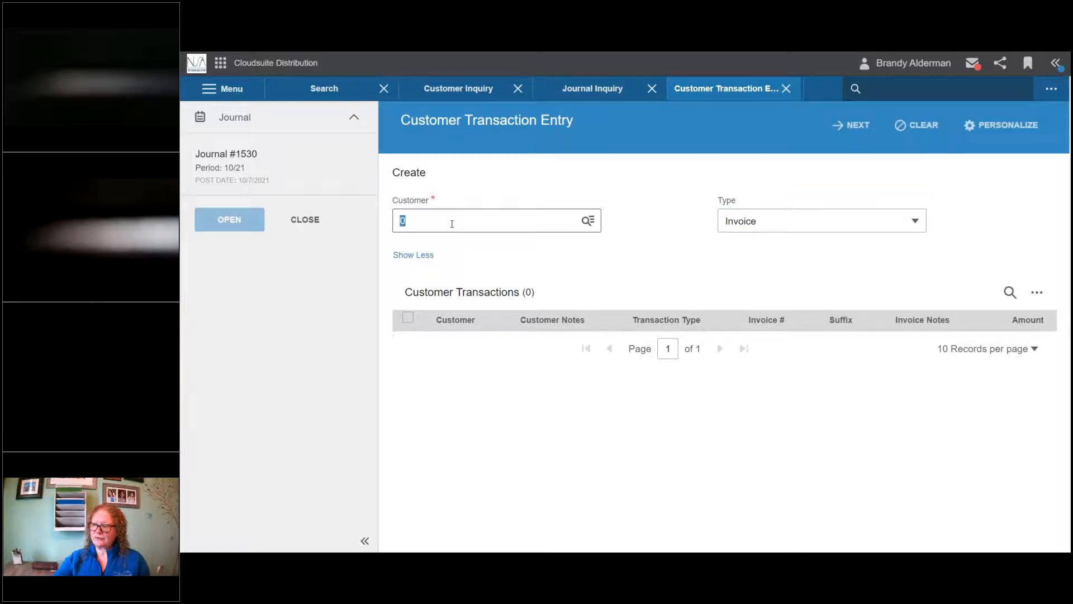
pyautogui.write('10256')
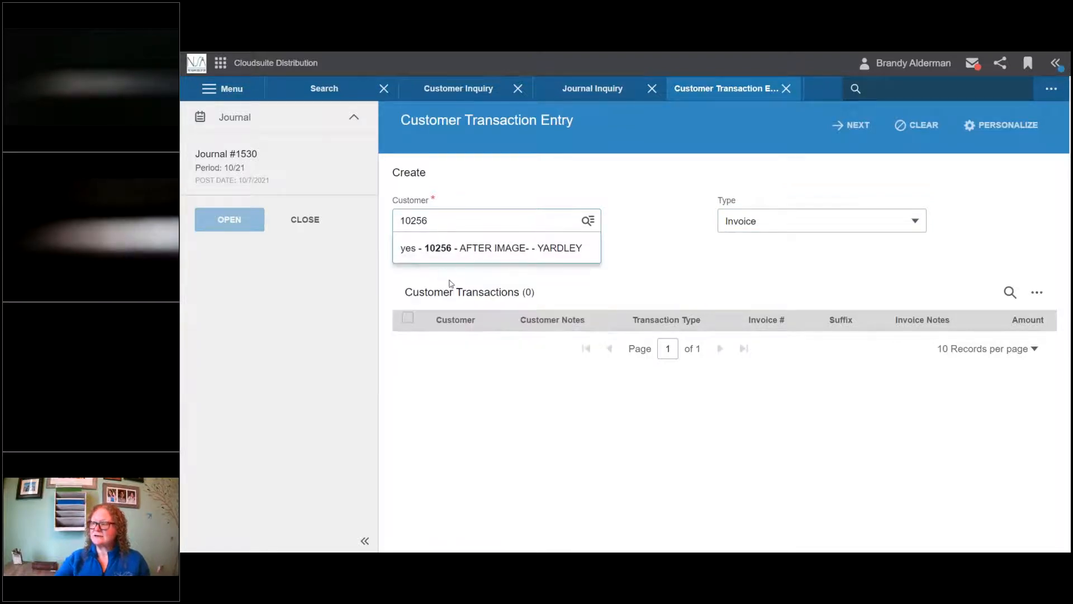
pyautogui.press('Return')
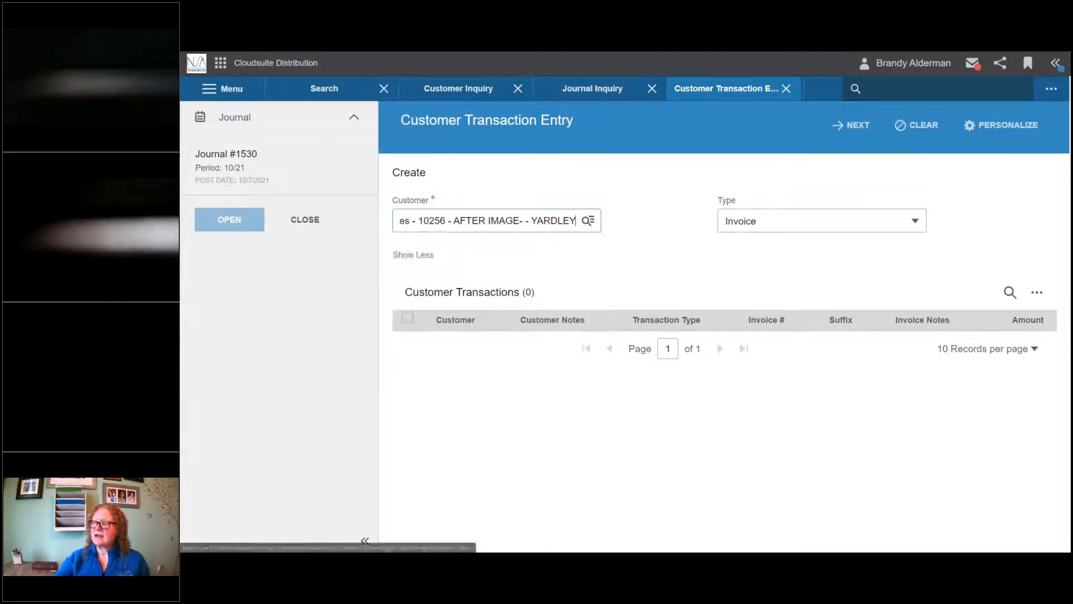
pyautogui.click(855, 126)
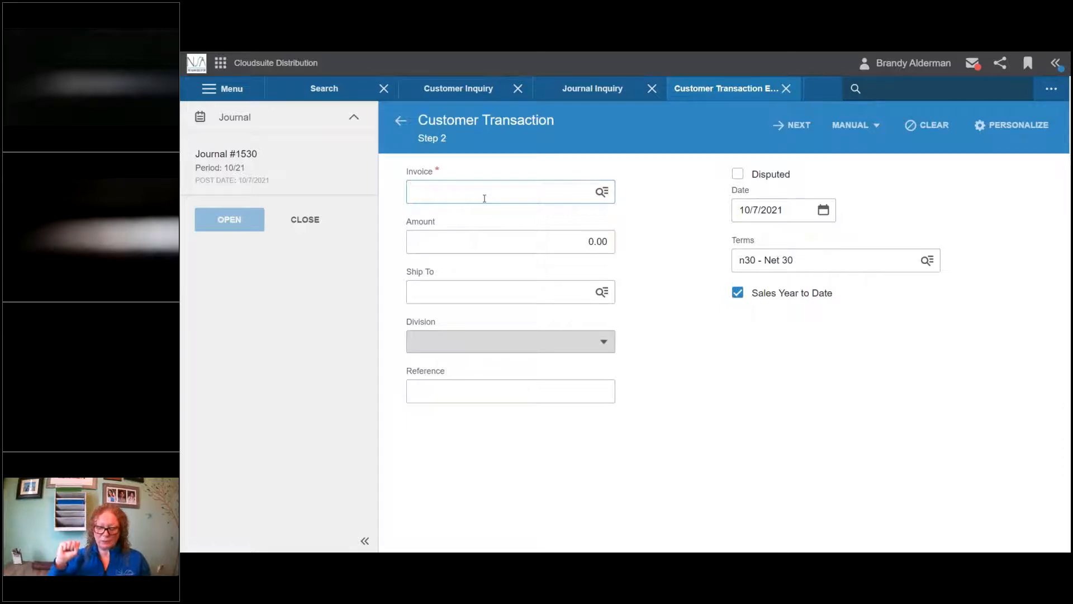
# Step: Enter invoice number 20211007 with an amount of 23,909.00
pyautogui.write('20211007')
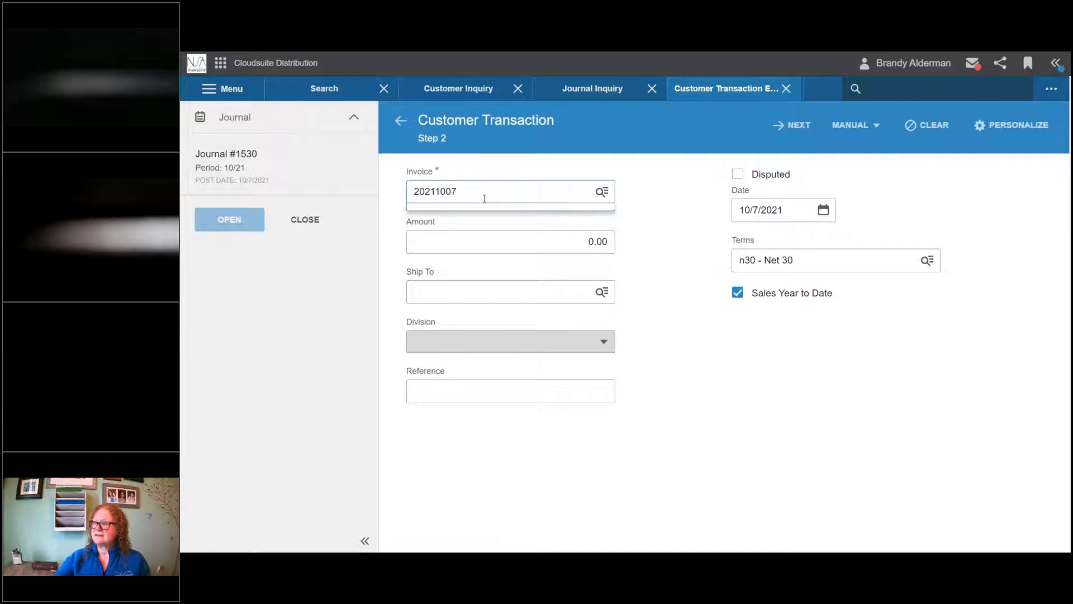
pyautogui.press('Tab')
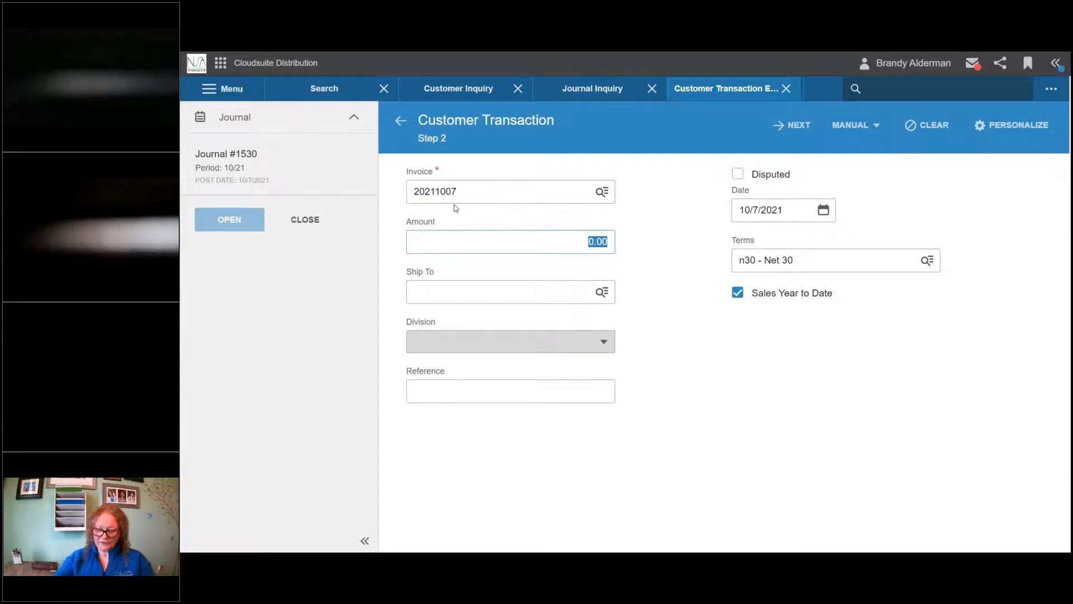
pyautogui.write('23909')
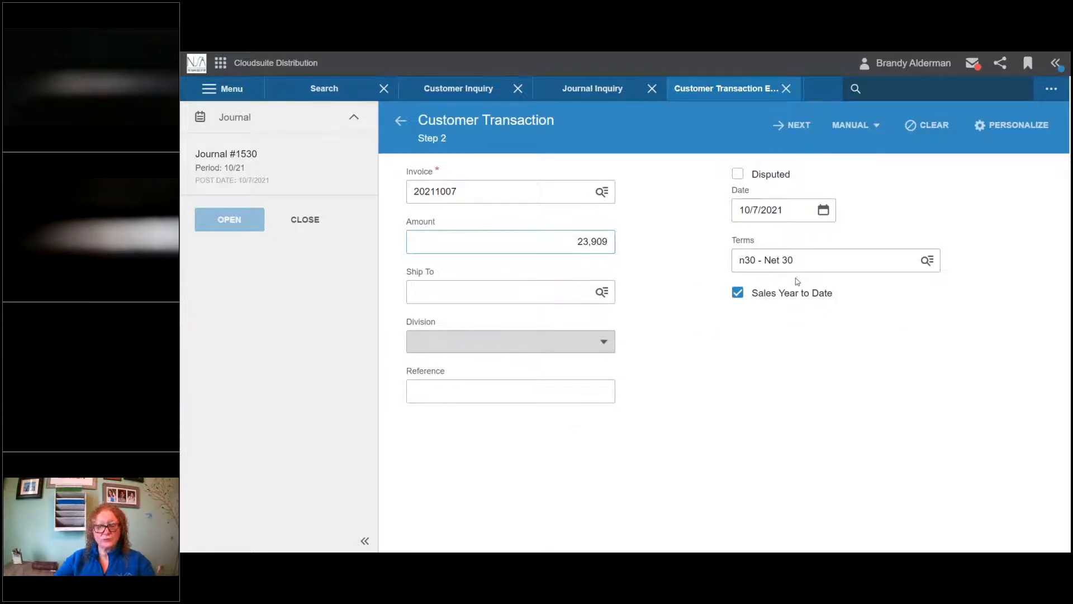
# Step: Exclude the invoice from Sales Year to Date and set its terms to 3pay - 3 Split Pays
pyautogui.click(738, 293)
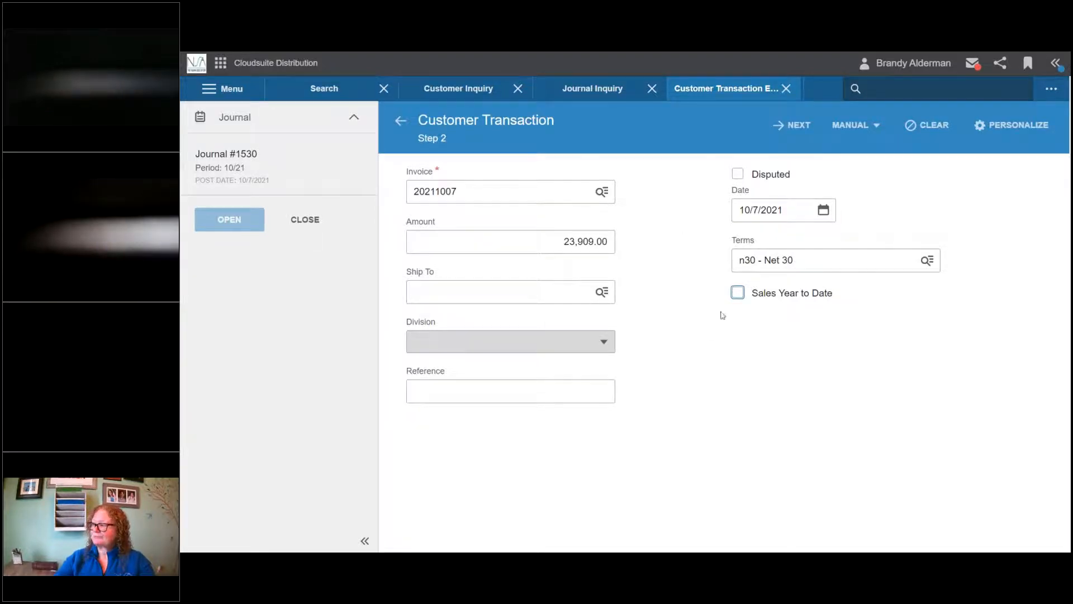
pyautogui.doubleClick(805, 260)
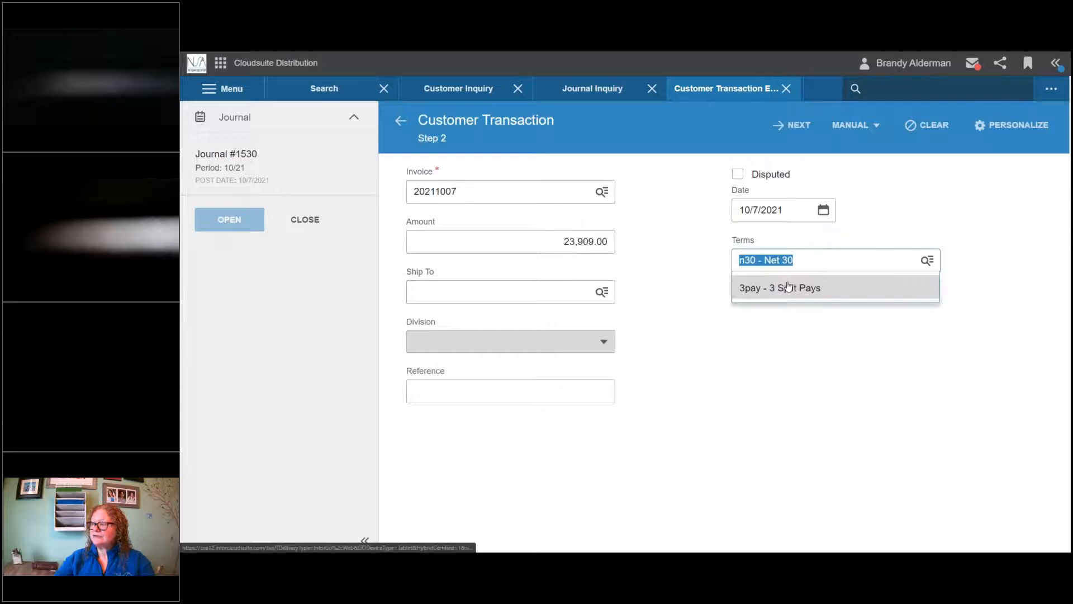
pyautogui.click(789, 288)
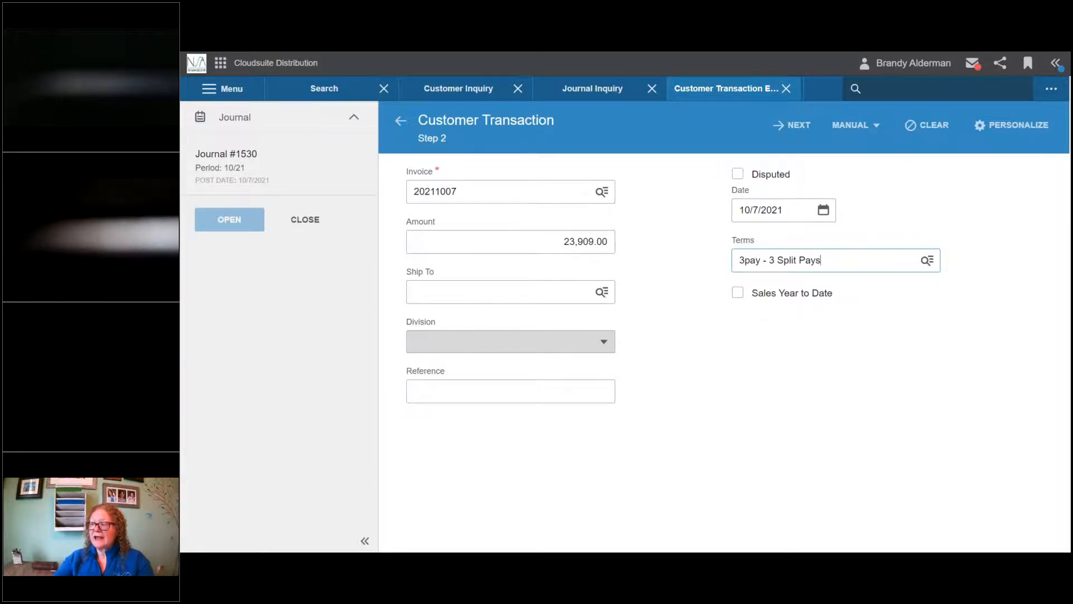
# Step: Open the manual split payments for the invoice and set payments 1 and 2 to 10,000.00 each
pyautogui.click(868, 127)
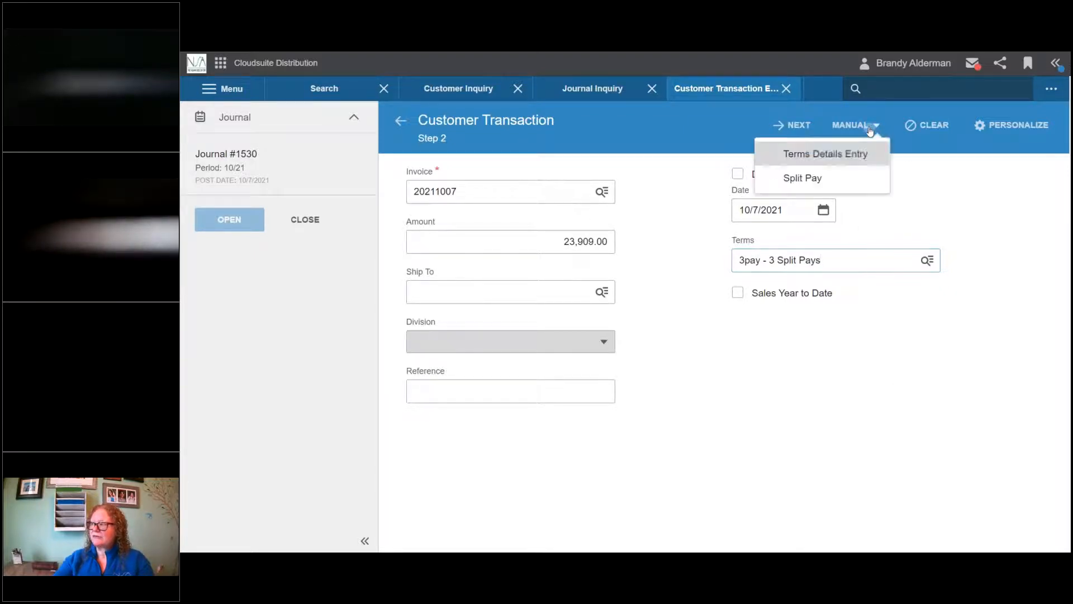
pyautogui.click(805, 182)
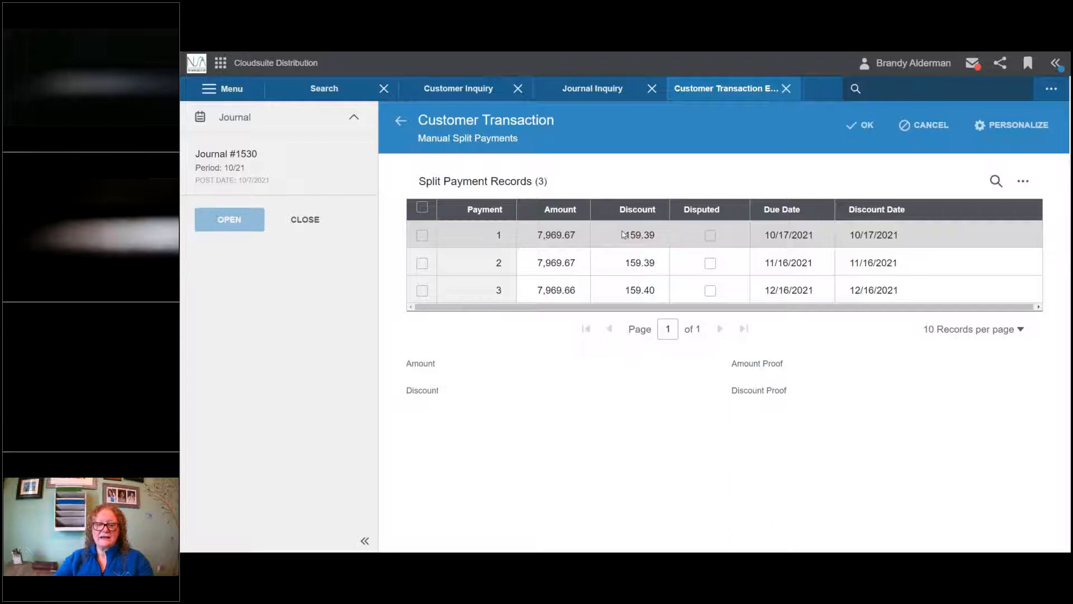
pyautogui.click(582, 236)
pyautogui.write('10,000')
pyautogui.press('Return')
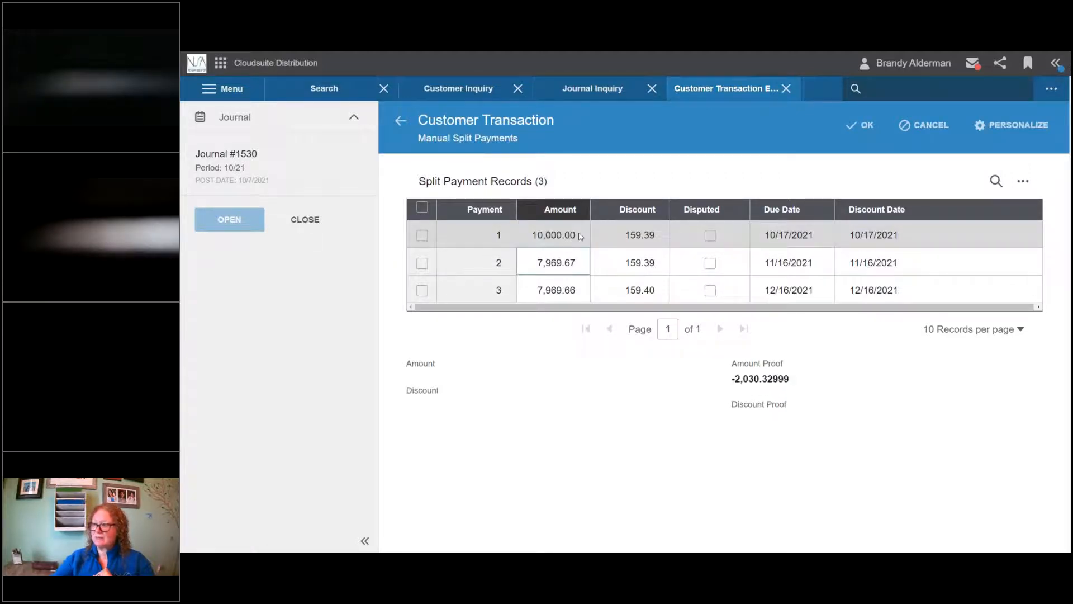
pyautogui.write('100000')
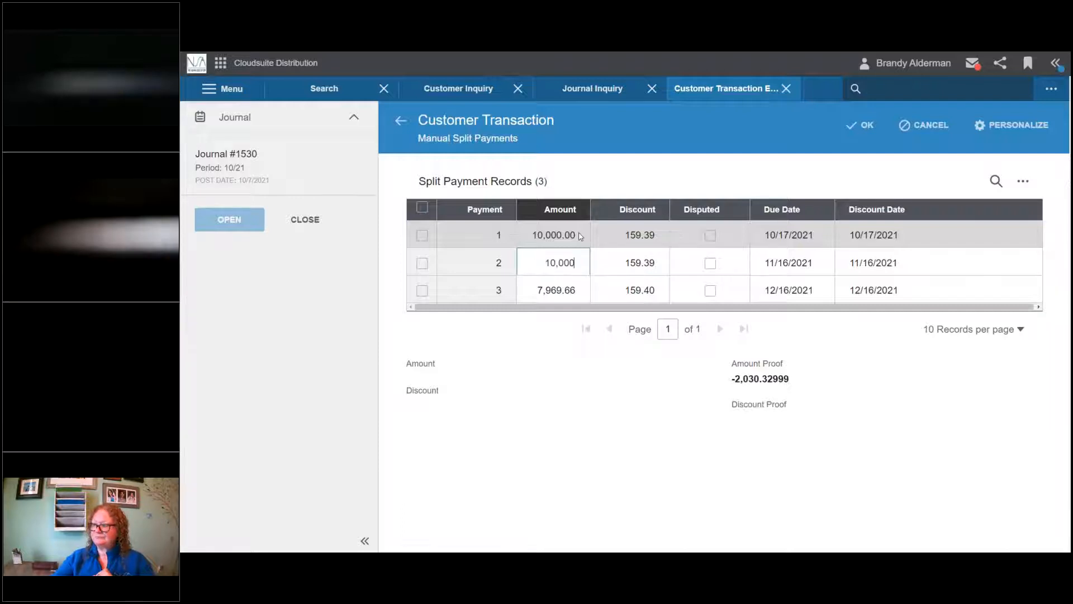
pyautogui.press('Return')
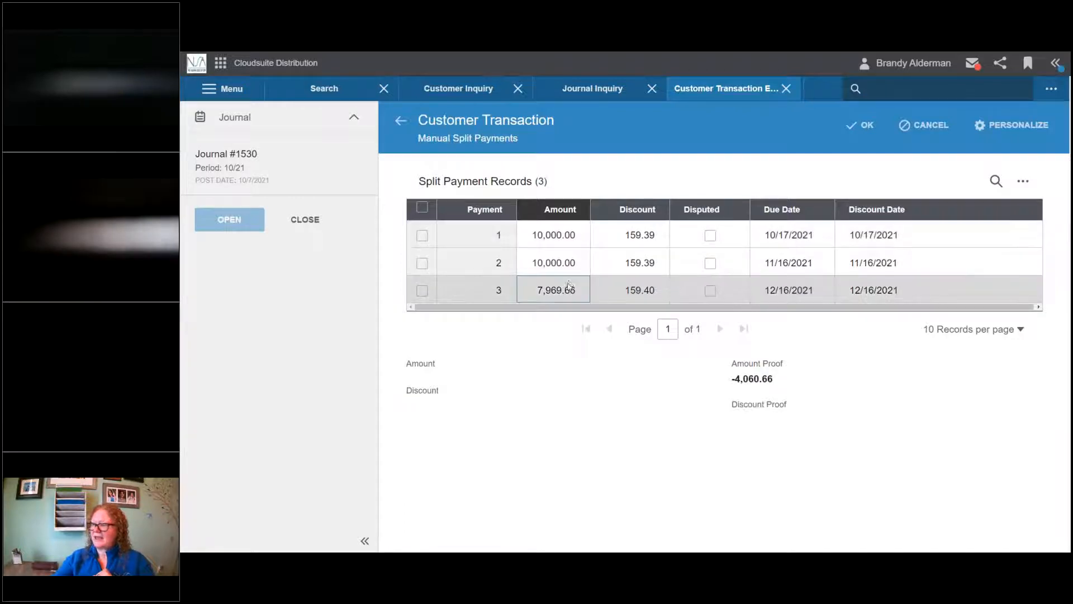
# Step: Set the amount of payment 3 to 3,909.00 and accept the manual split payments
pyautogui.press('BackSpace')
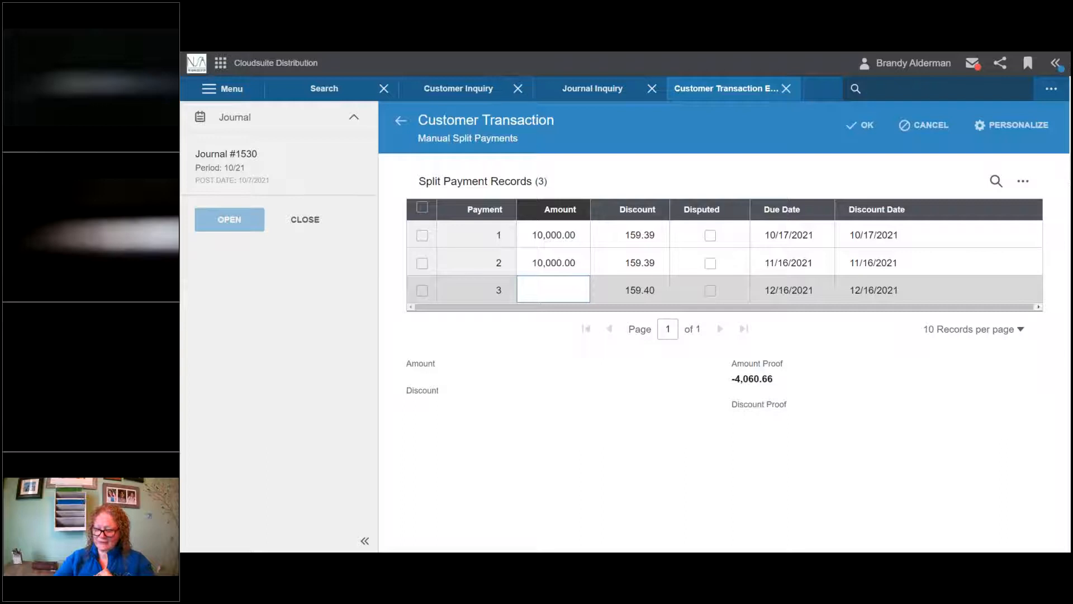
pyautogui.press('Return')
pyautogui.click(553, 290)
pyautogui.write('3,909')
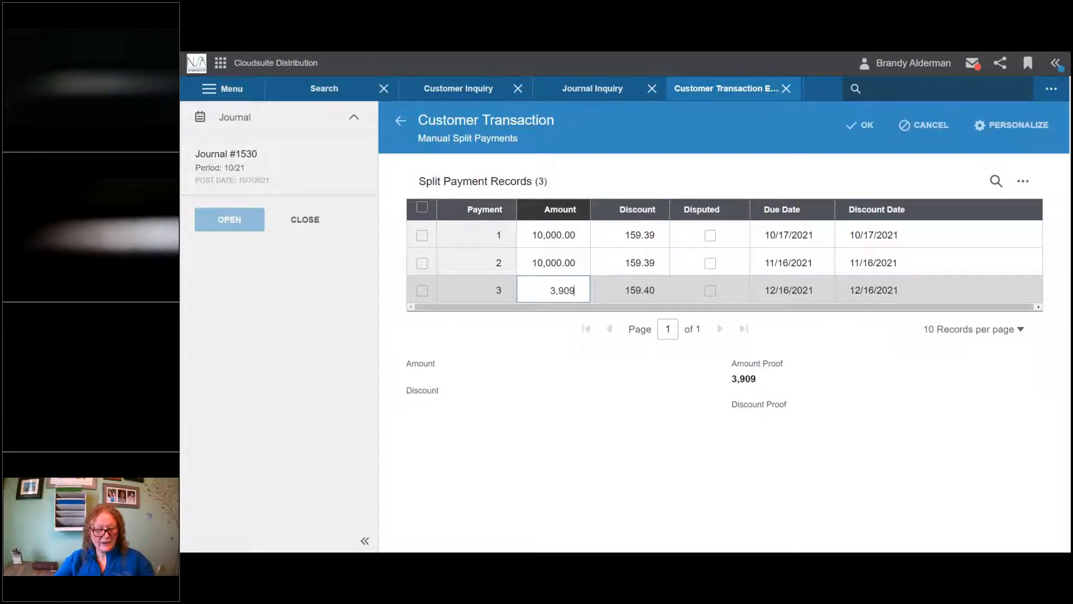
pyautogui.press('Tab')
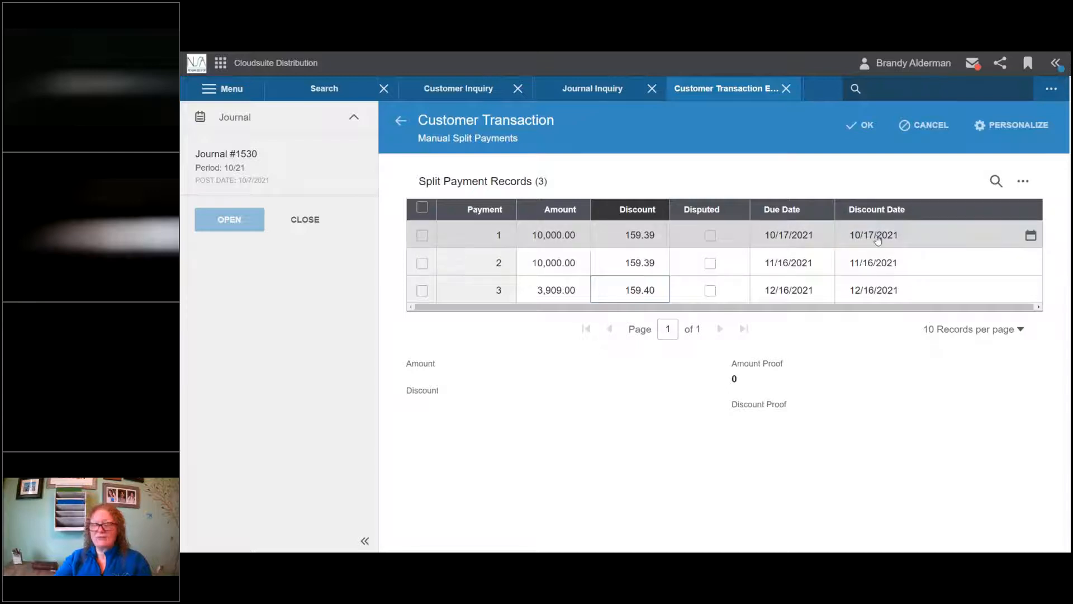
pyautogui.click(863, 125)
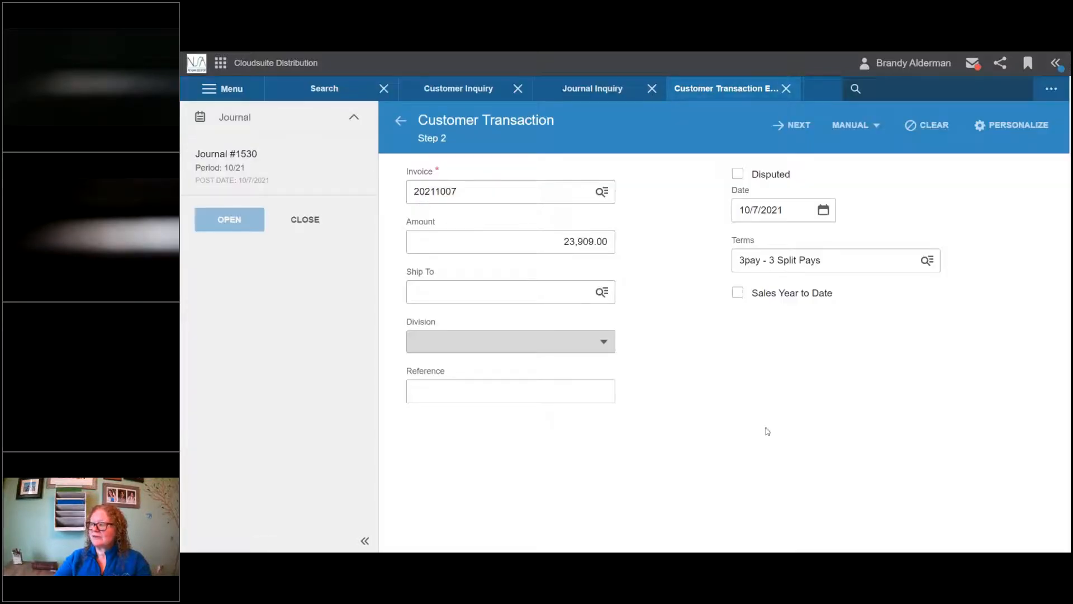
# Step: Distribute the invoice's full 23,909.00 to the AR Sales GL account and save the transaction
pyautogui.click(798, 125)
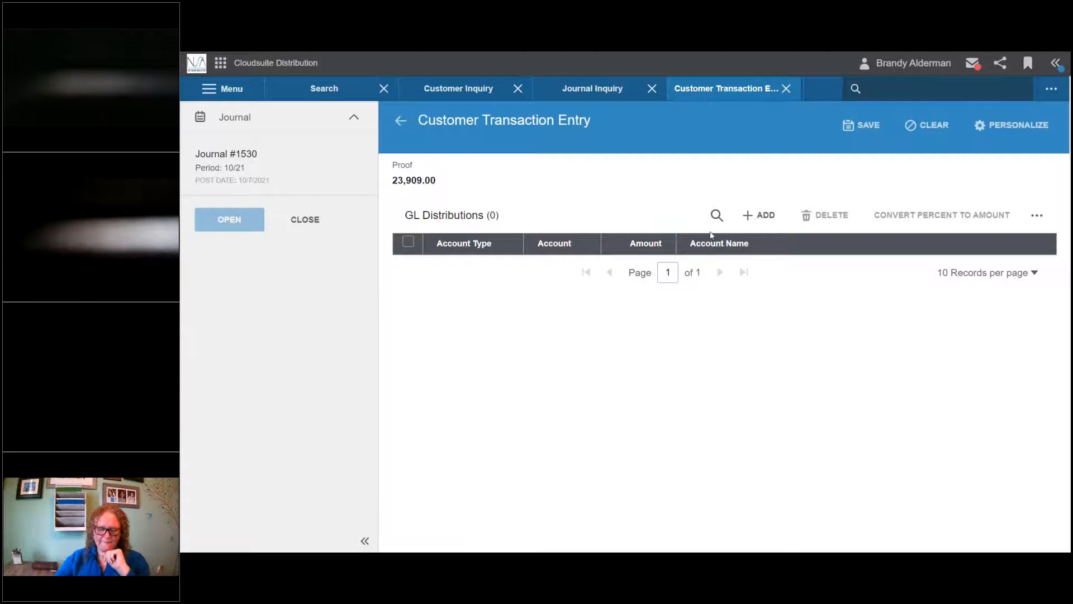
pyautogui.click(762, 219)
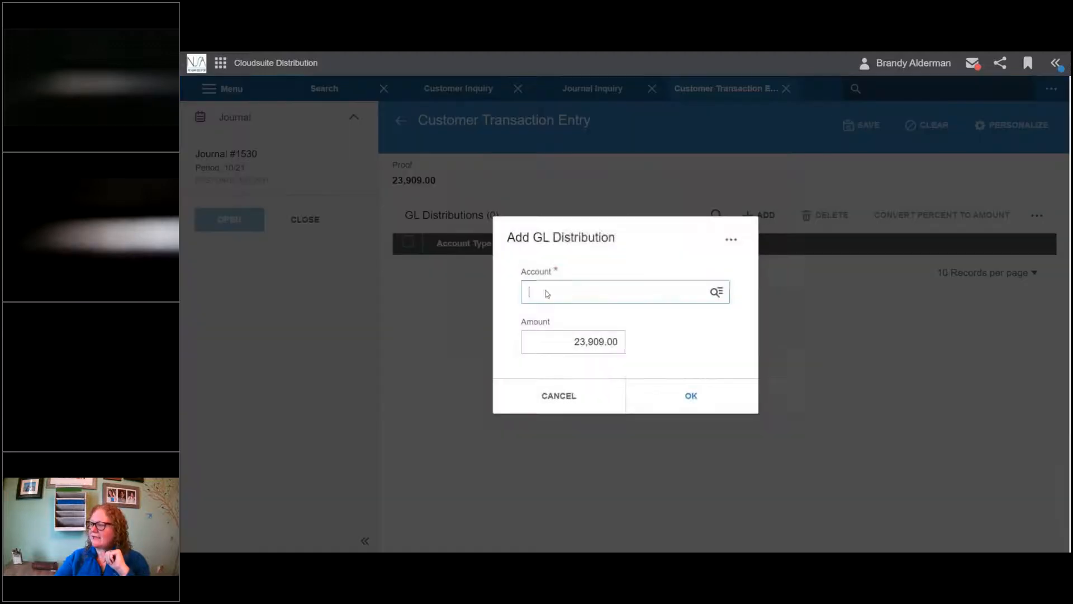
pyautogui.write('ar')
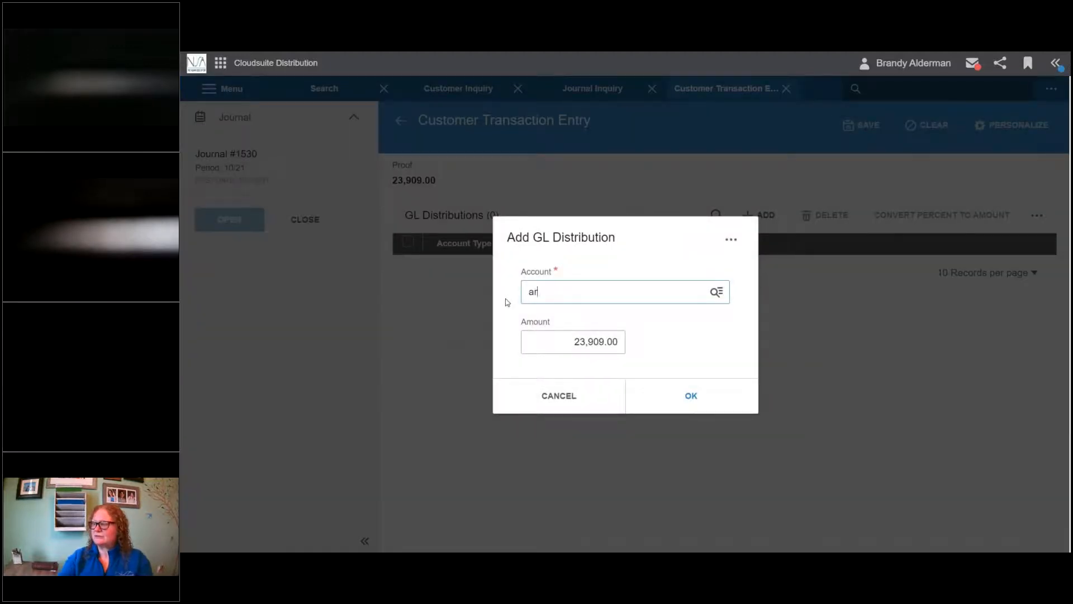
pyautogui.click(635, 347)
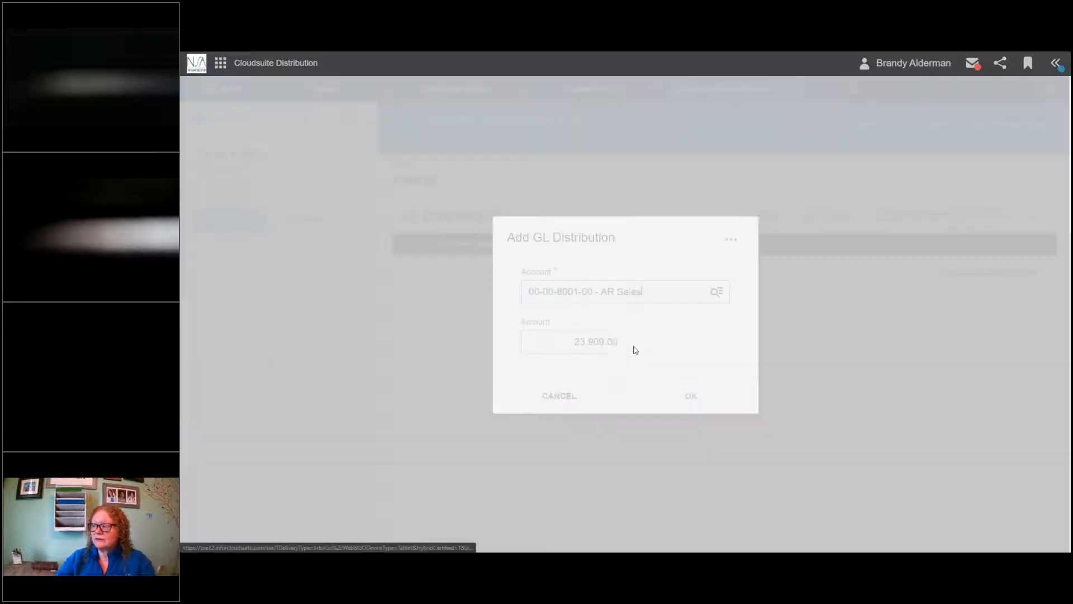
pyautogui.click(696, 397)
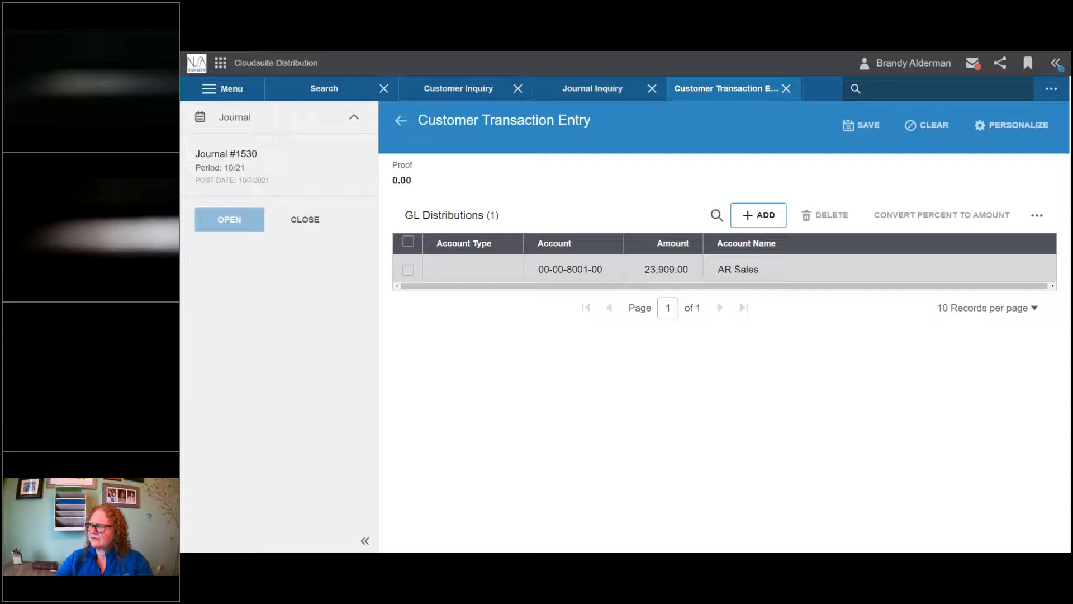
pyautogui.click(861, 125)
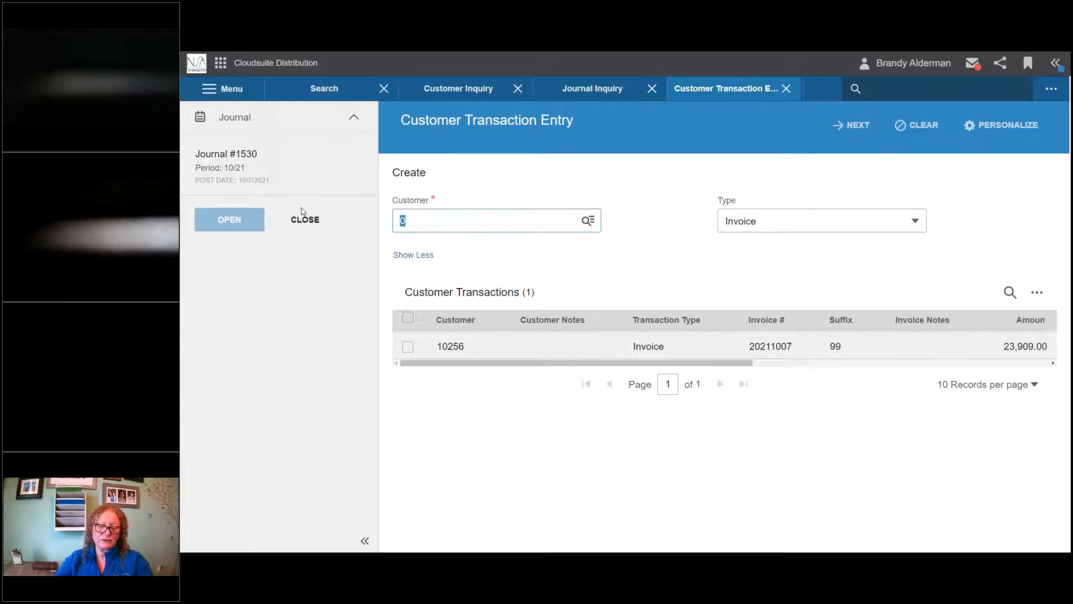
# Step: Start a Misc Credit transaction for the customer CORTE TROPICAL - PASSAIC and proceed to its details
pyautogui.click(805, 224)
pyautogui.click(749, 336)
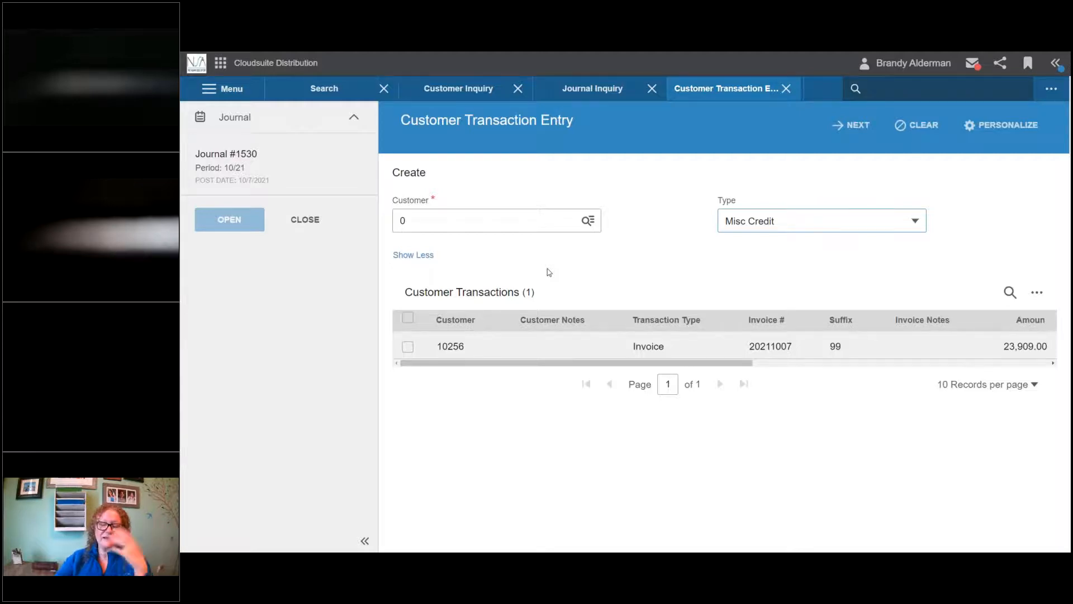
pyautogui.click(444, 216)
pyautogui.write('12735')
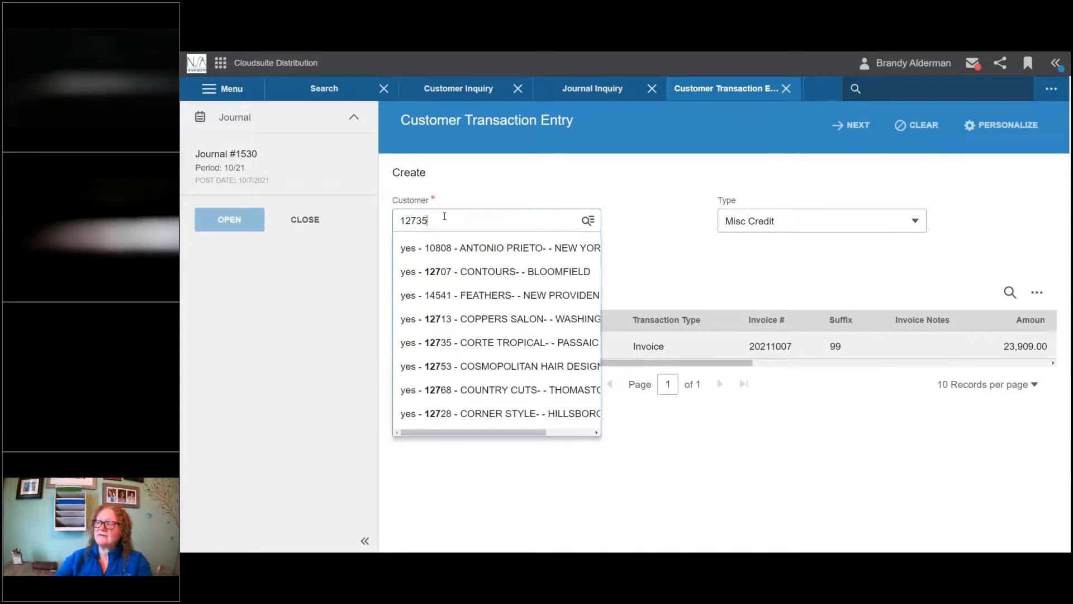
pyautogui.click(448, 255)
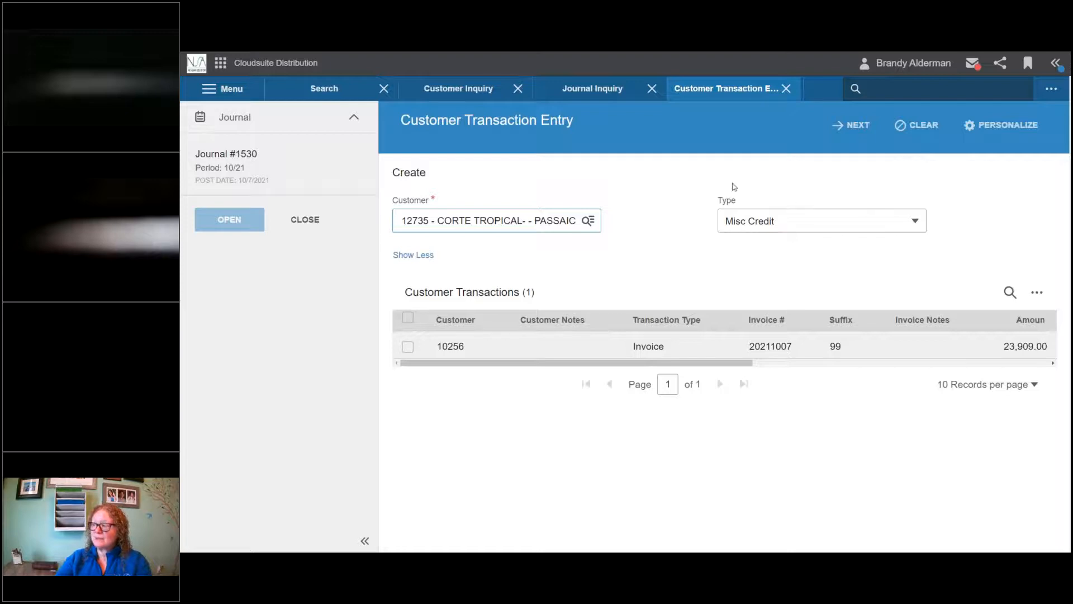
pyautogui.click(858, 125)
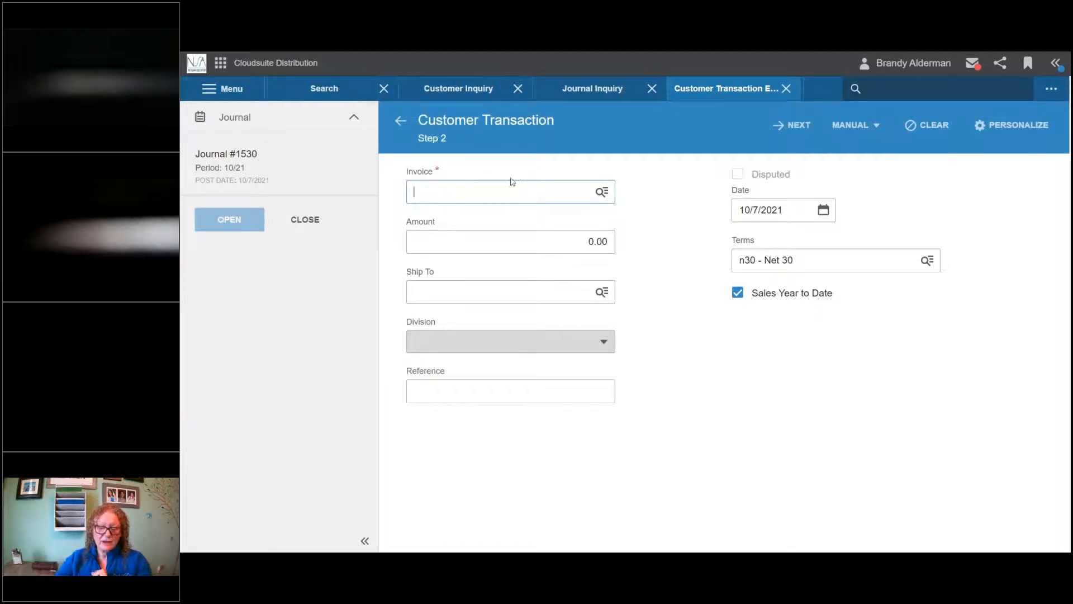
# Step: Enter invoice number 564863 with an amount of 429.32 for the credit and proceed to its GL distributions
pyautogui.write('564863')
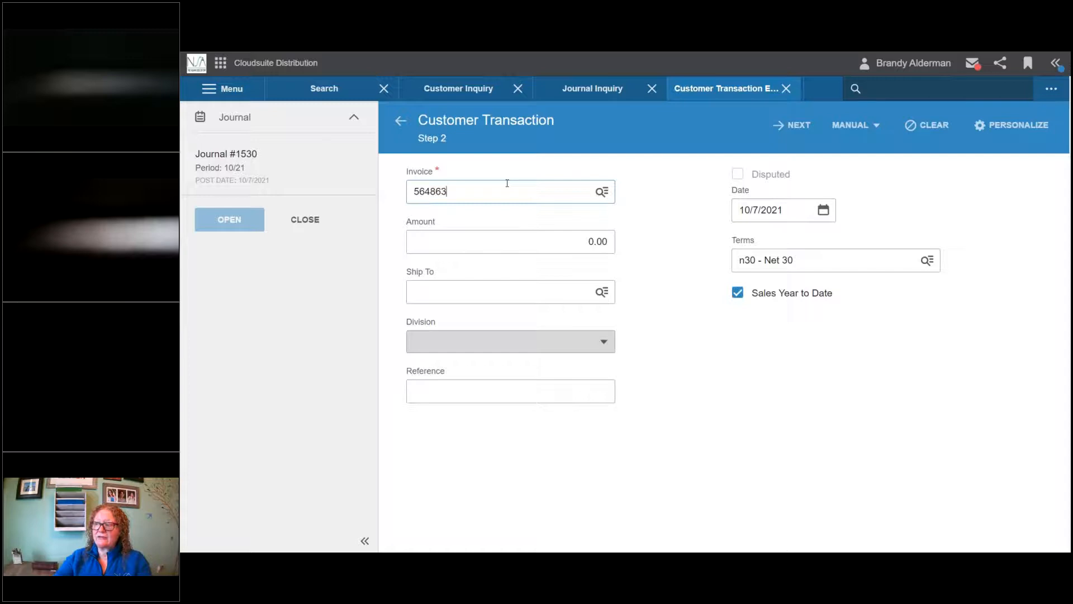
pyautogui.click(523, 247)
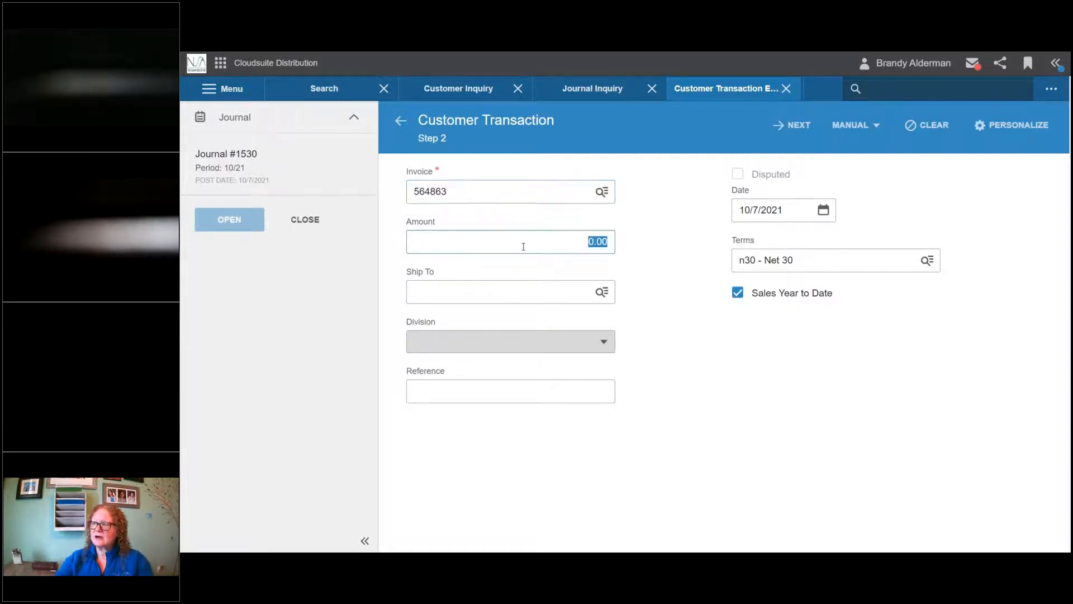
pyautogui.write('429.35')
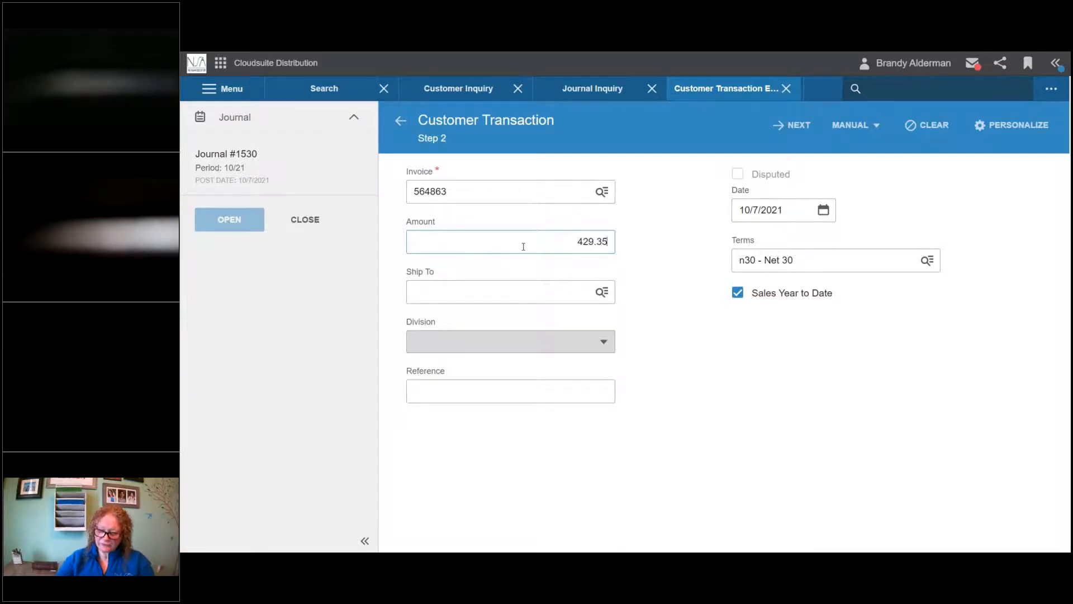
pyautogui.press('BackSpace')
pyautogui.write('2')
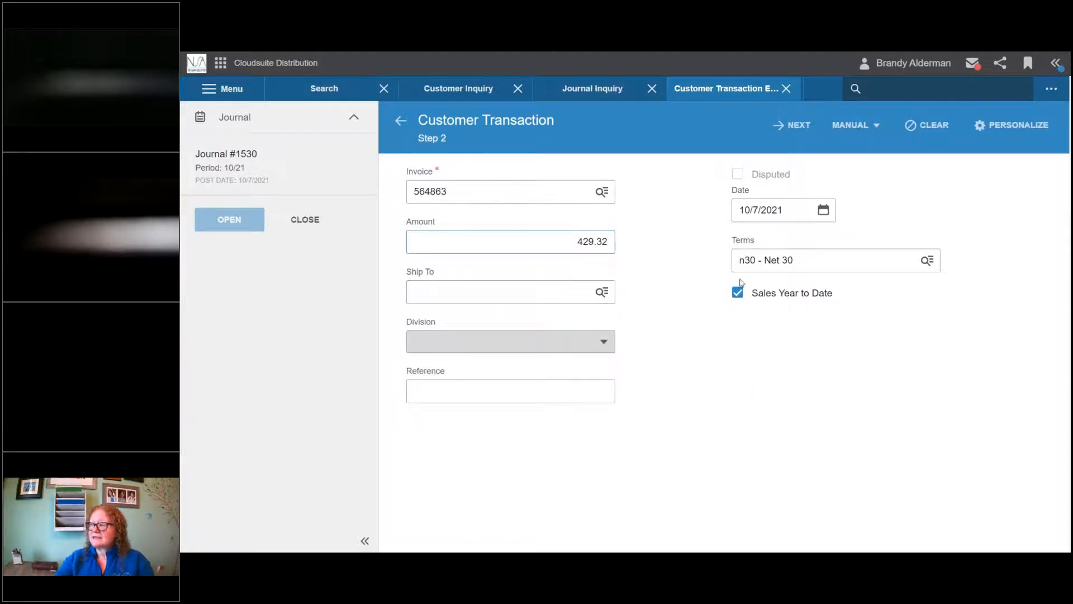
pyautogui.press('Tab')
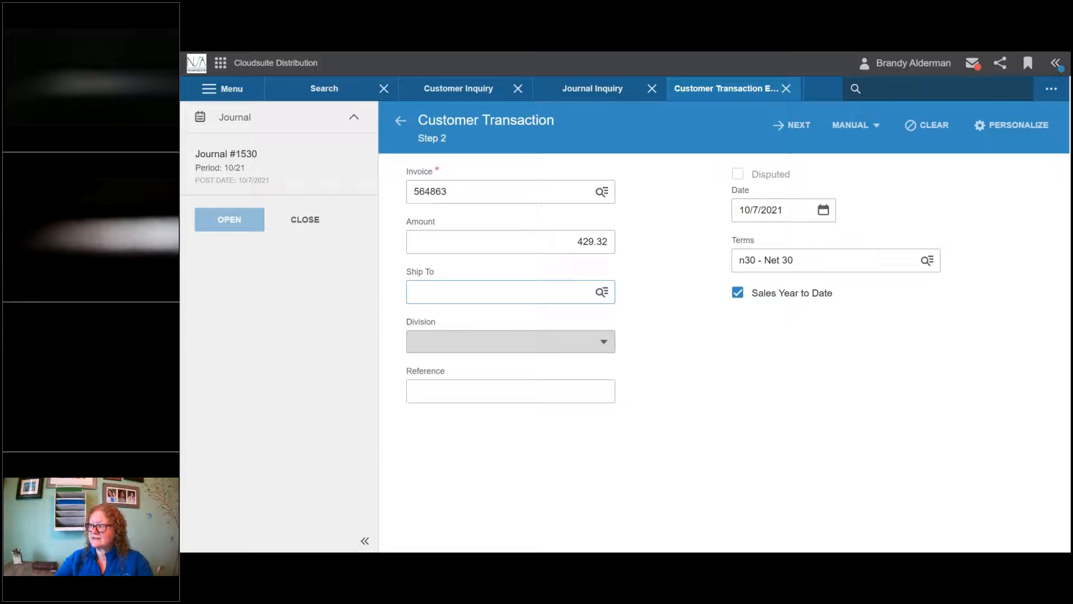
pyautogui.click(800, 126)
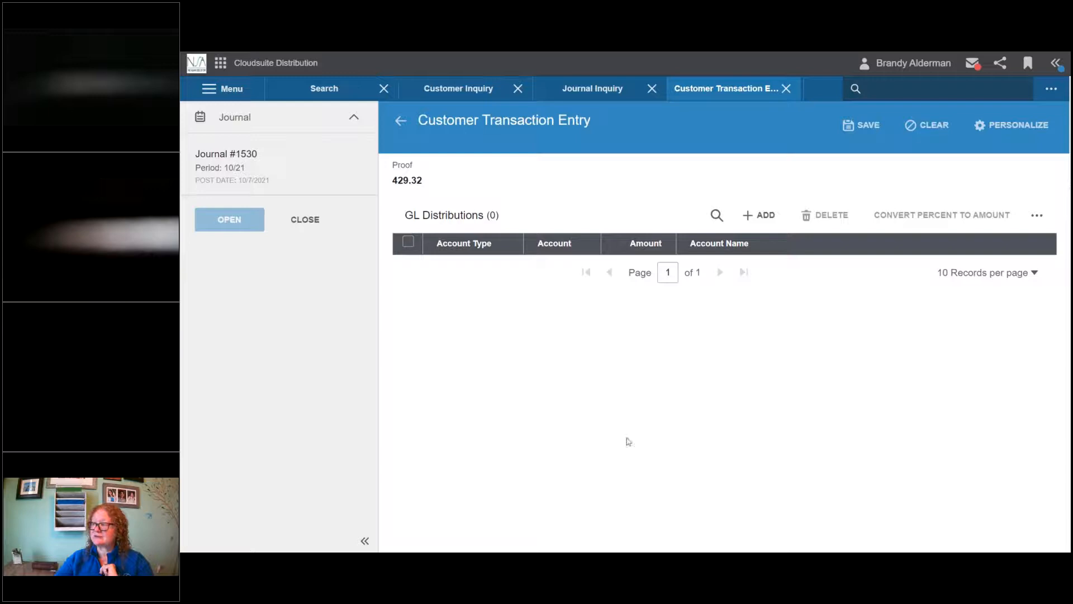
# Step: Add a GL distribution of 319.21 to the Customer Incentives account that begins with 00-00
pyautogui.click(769, 219)
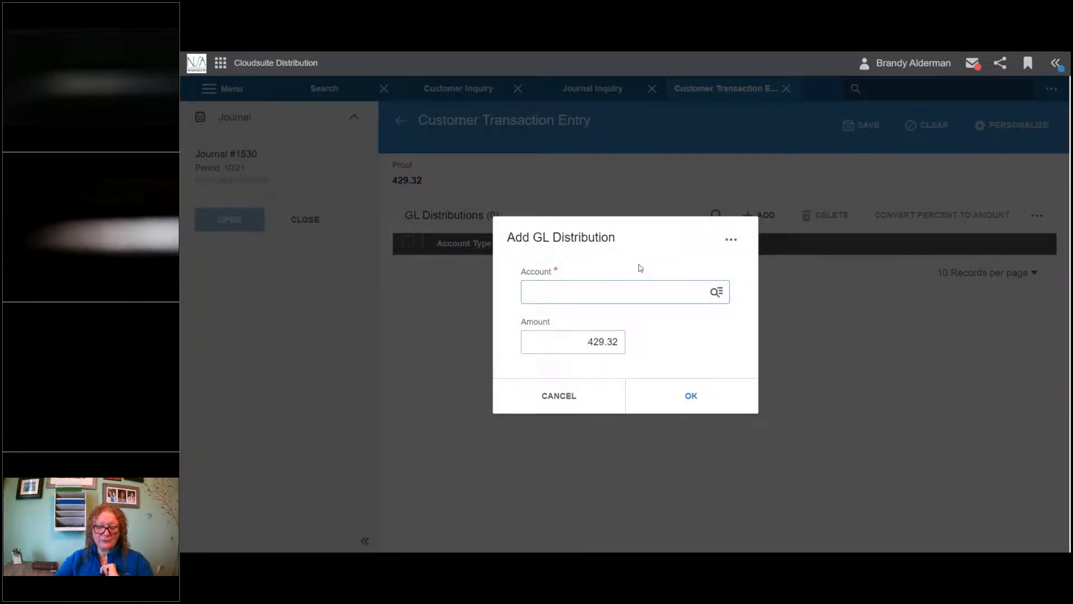
pyautogui.write('c')
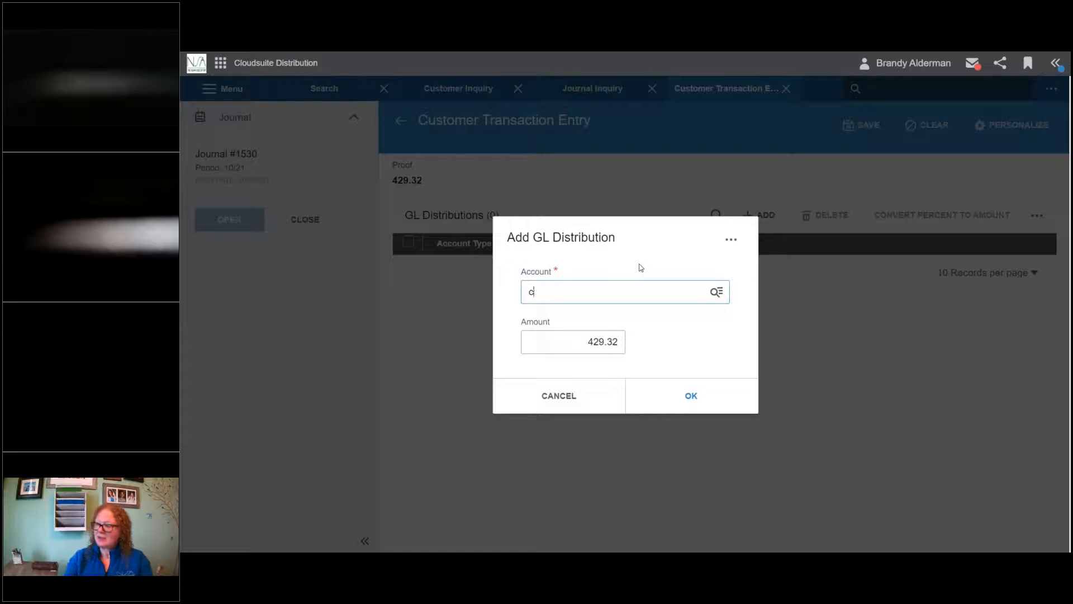
pyautogui.write('ustom')
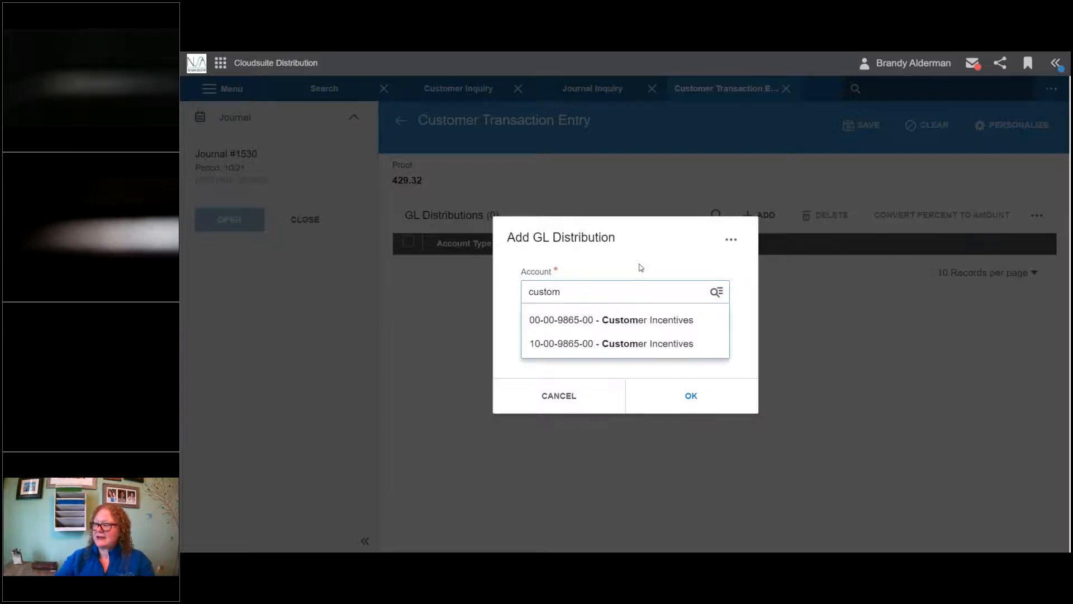
pyautogui.click(568, 323)
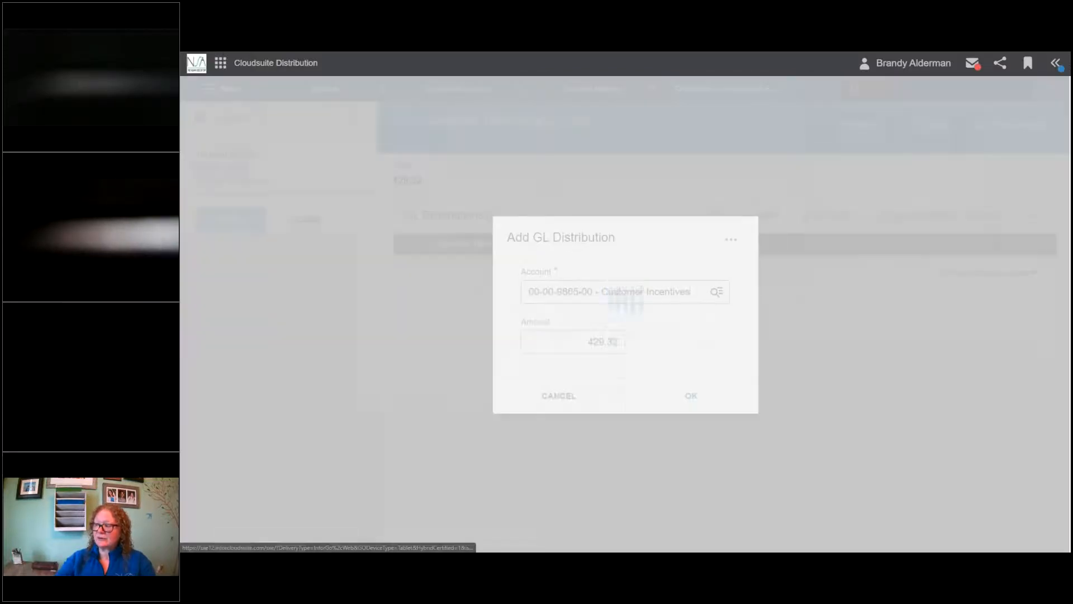
pyautogui.moveTo(594, 340); pyautogui.dragTo(651, 343)
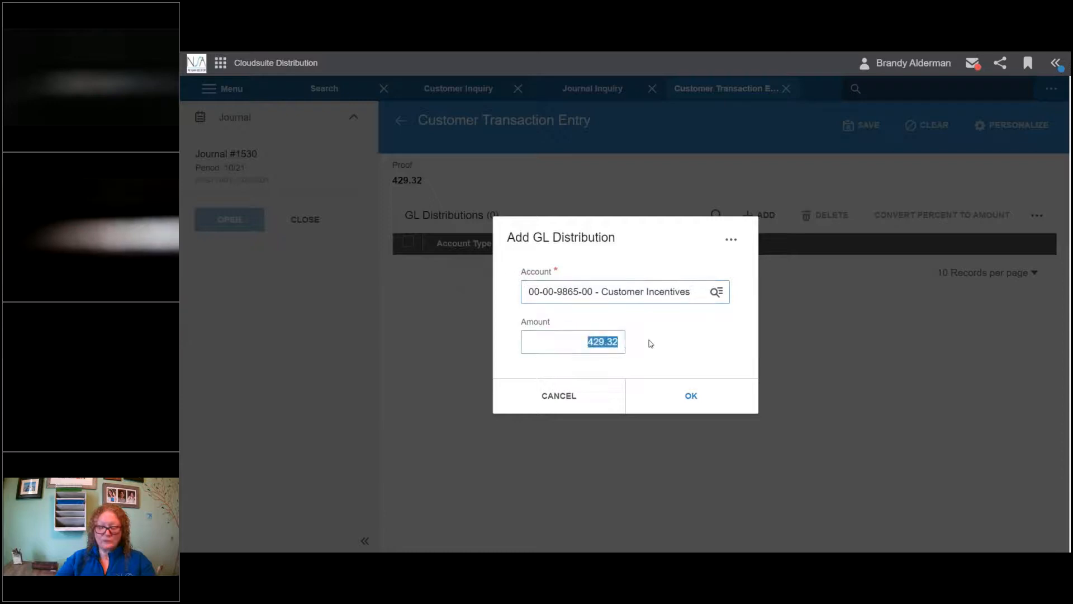
pyautogui.write('319.21')
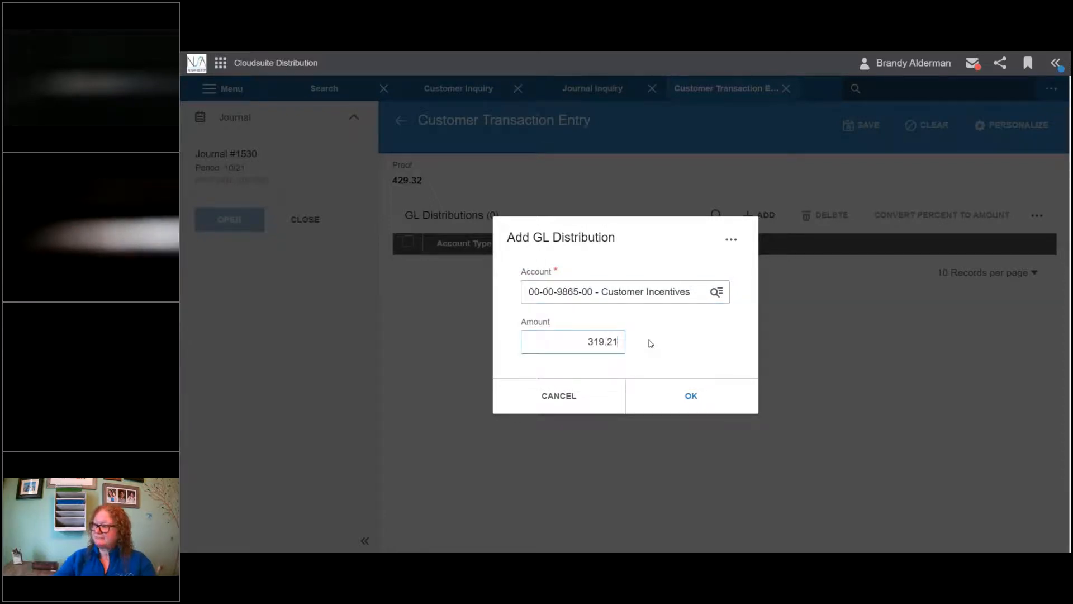
pyautogui.click(692, 397)
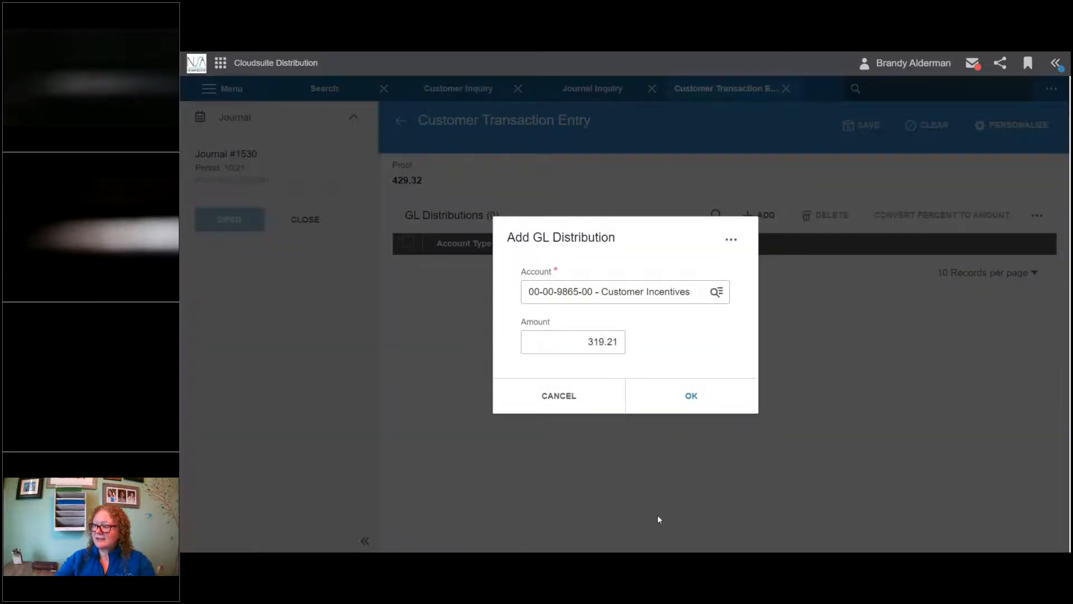
pyautogui.click(695, 397)
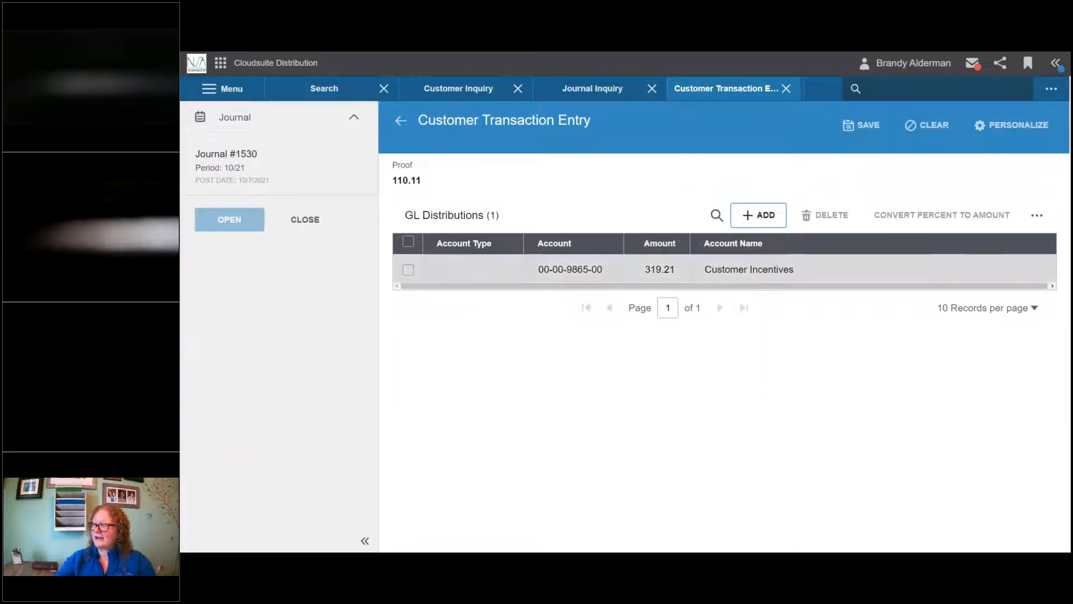
# Step: Add a GL distribution of the remaining 110.11 to the Customer Incentives account that begins with 10-00 and save the credit
pyautogui.click(774, 214)
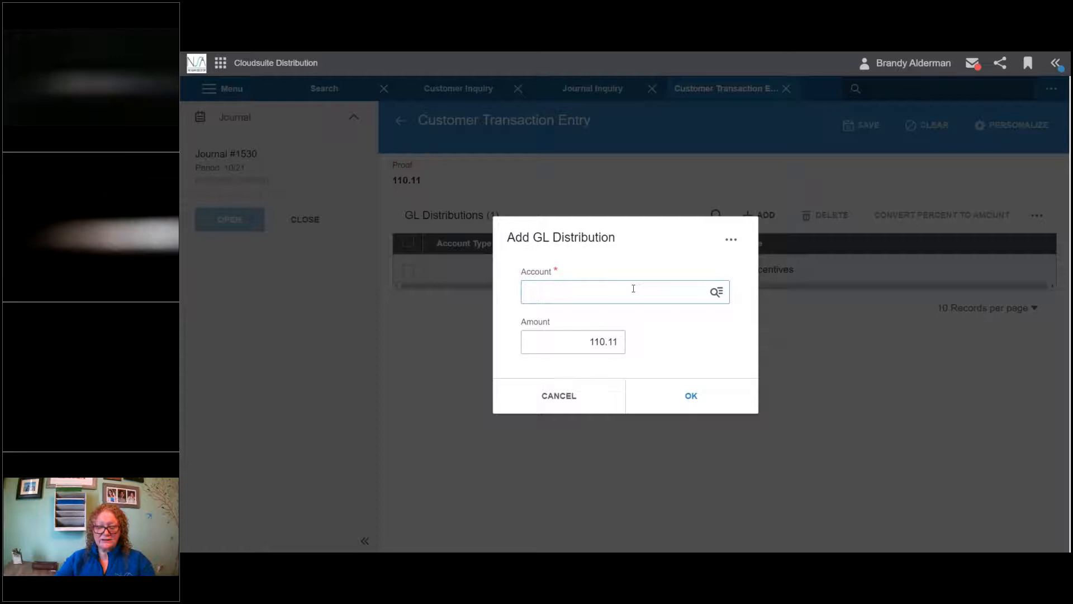
pyautogui.write('10-00')
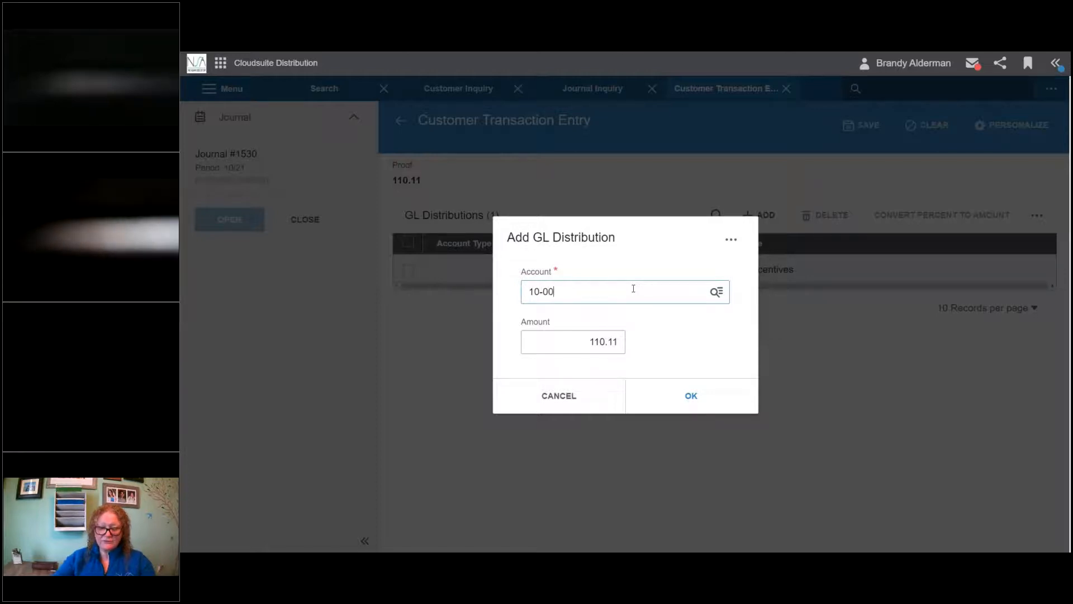
pyautogui.write('-98')
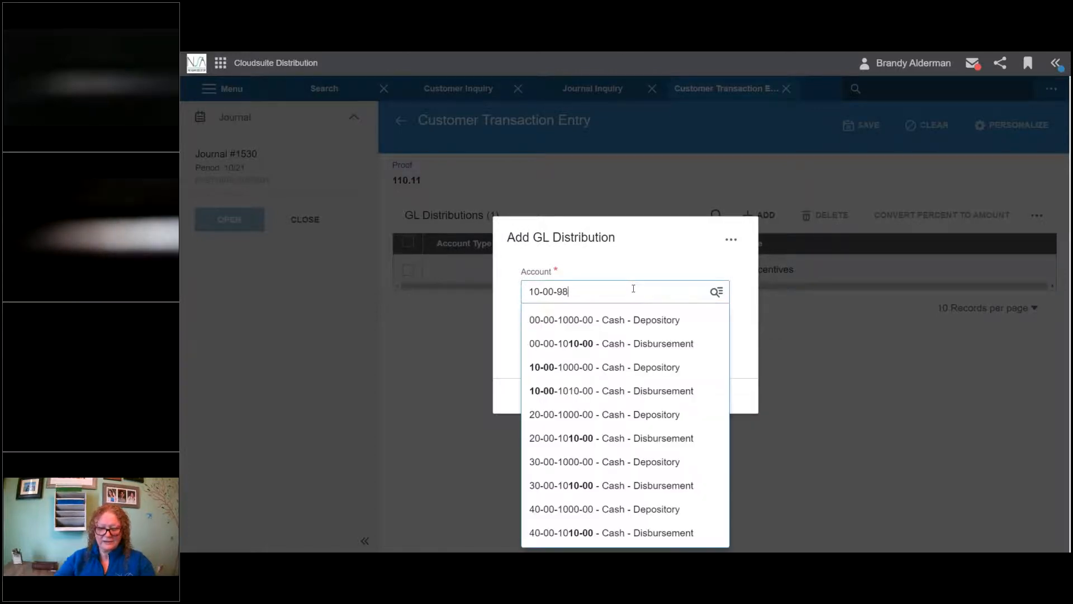
pyautogui.write('65-0')
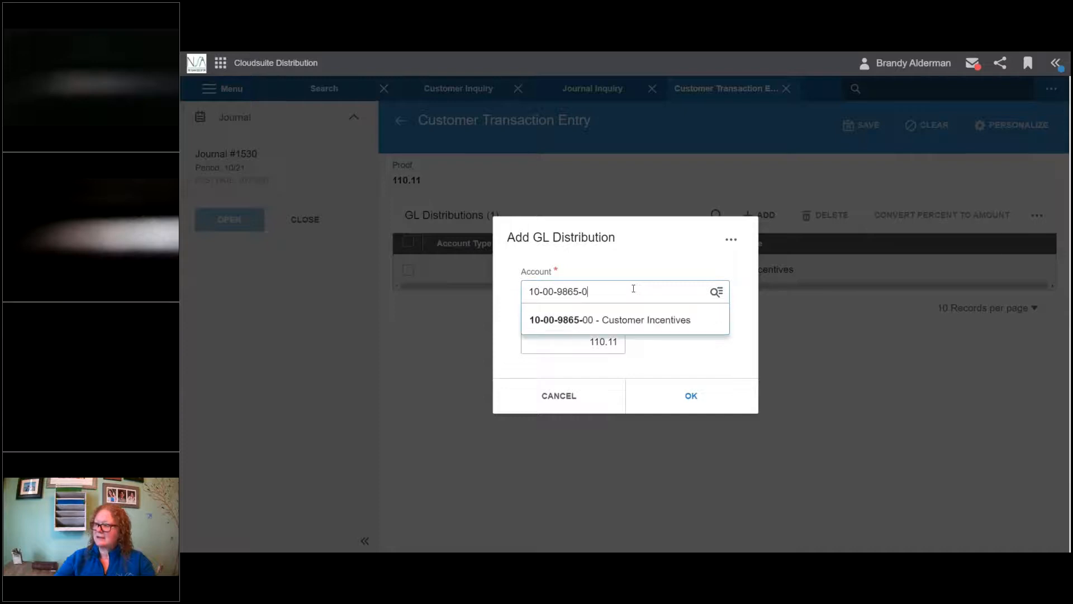
pyautogui.click(620, 319)
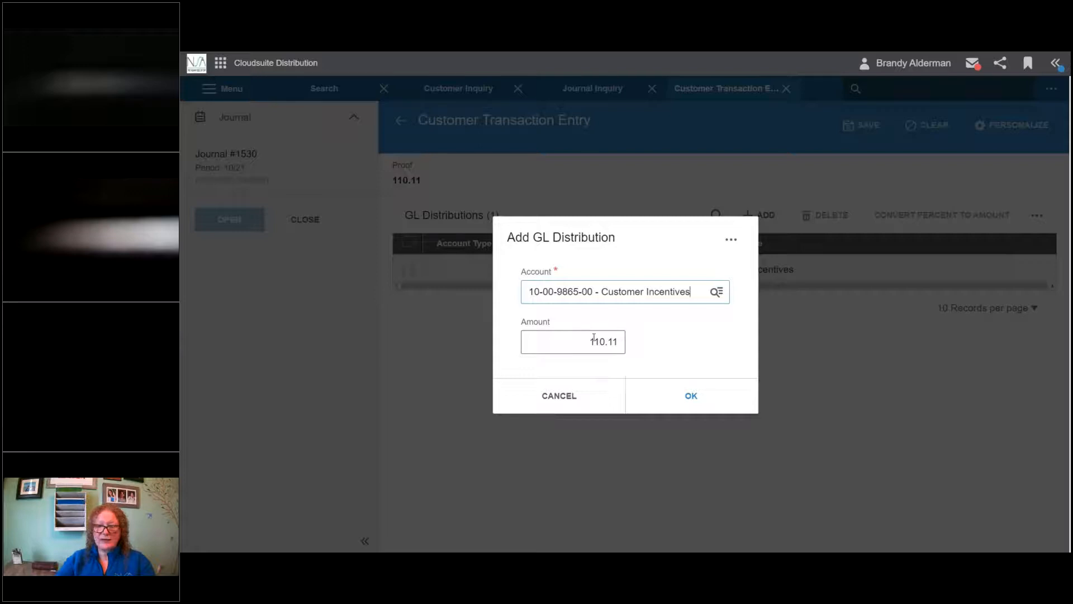
pyautogui.click(691, 395)
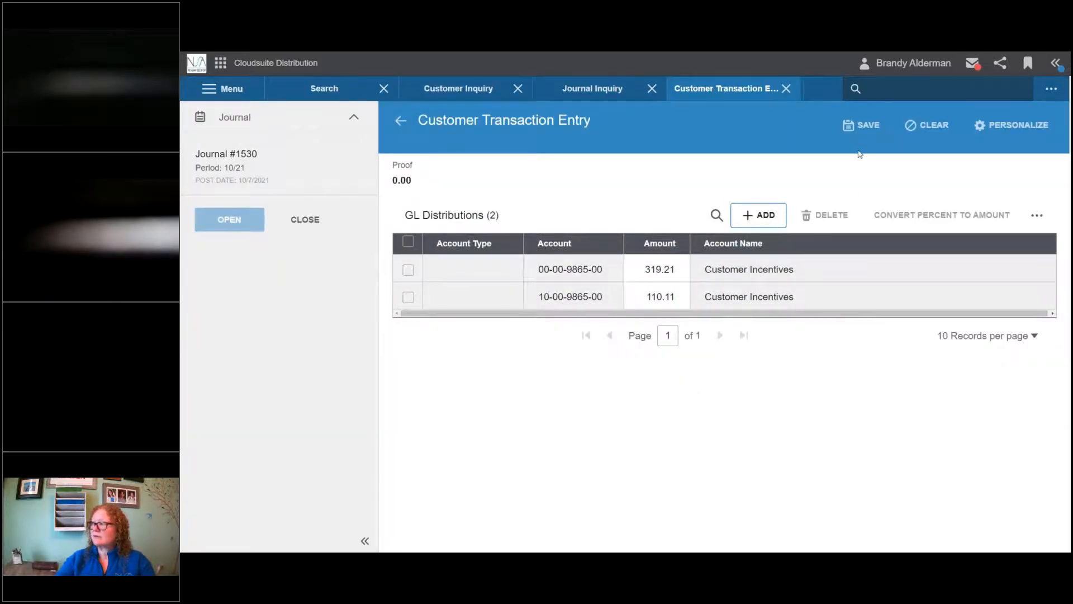
pyautogui.click(861, 125)
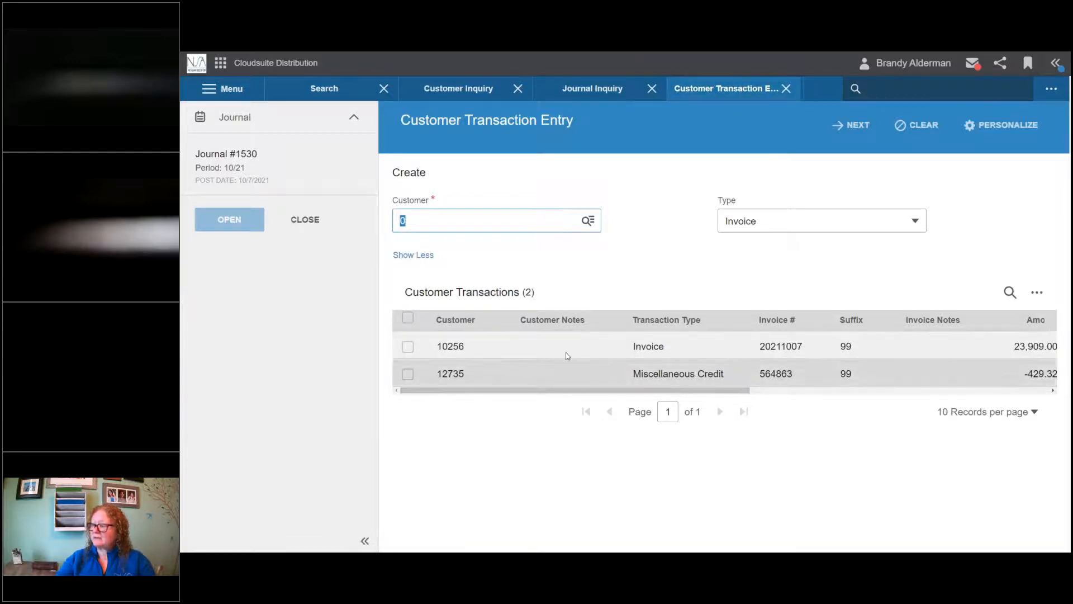
# Step: Check the miscellaneous credit's type, status and amount in CORTE TROPICAL's transactions in Customer Inquiry, and return to Customer Transaction Entry
pyautogui.click(482, 91)
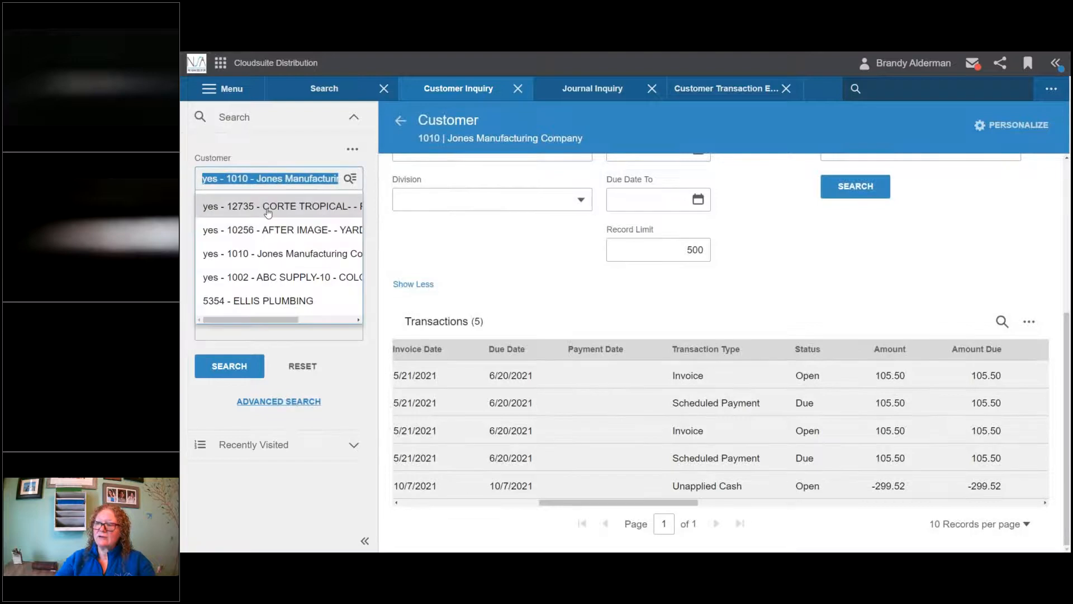
pyautogui.click(266, 208)
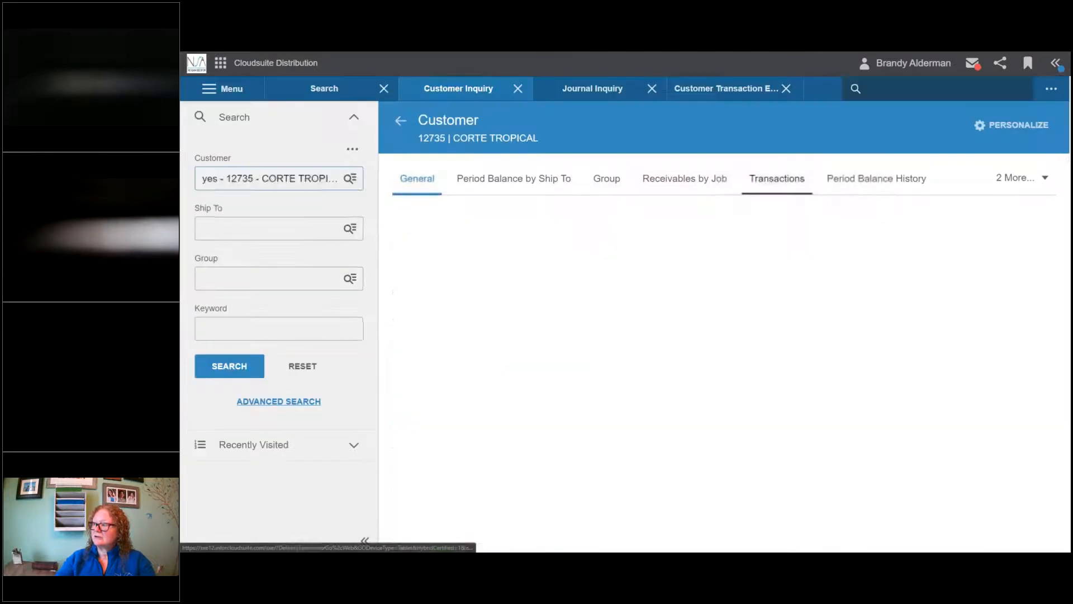
pyautogui.click(777, 178)
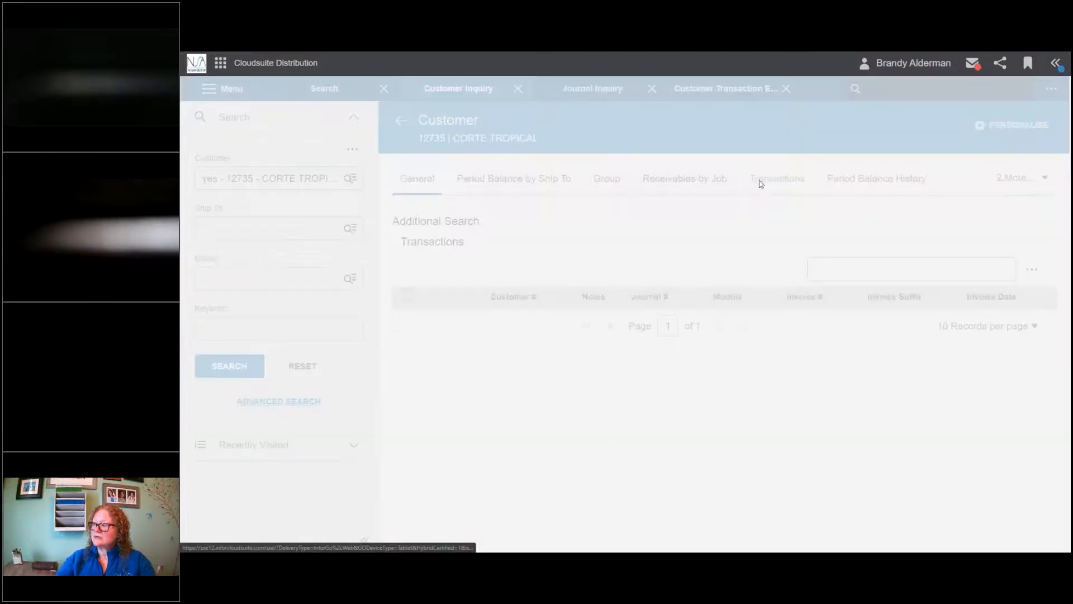
pyautogui.scroll(-2, 717, 373)
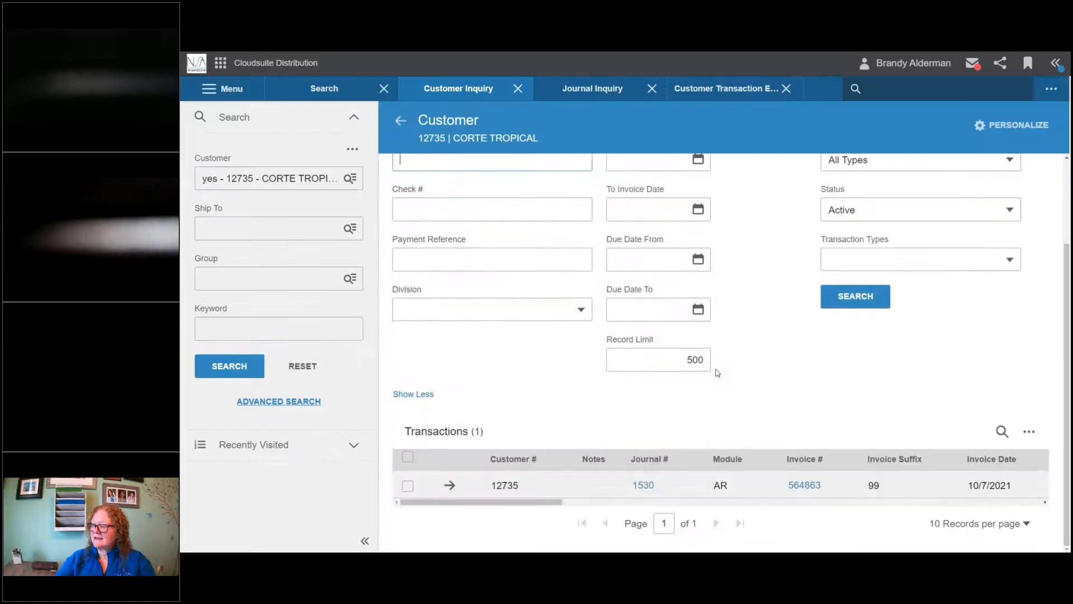
pyautogui.moveTo(537, 503); pyautogui.dragTo(719, 501)
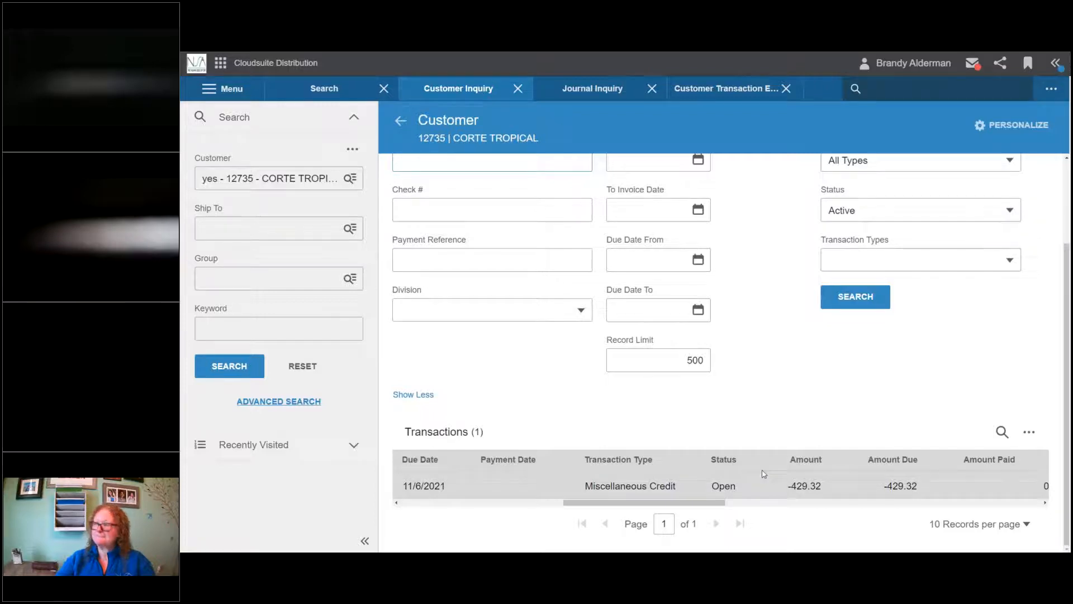
pyautogui.click(719, 89)
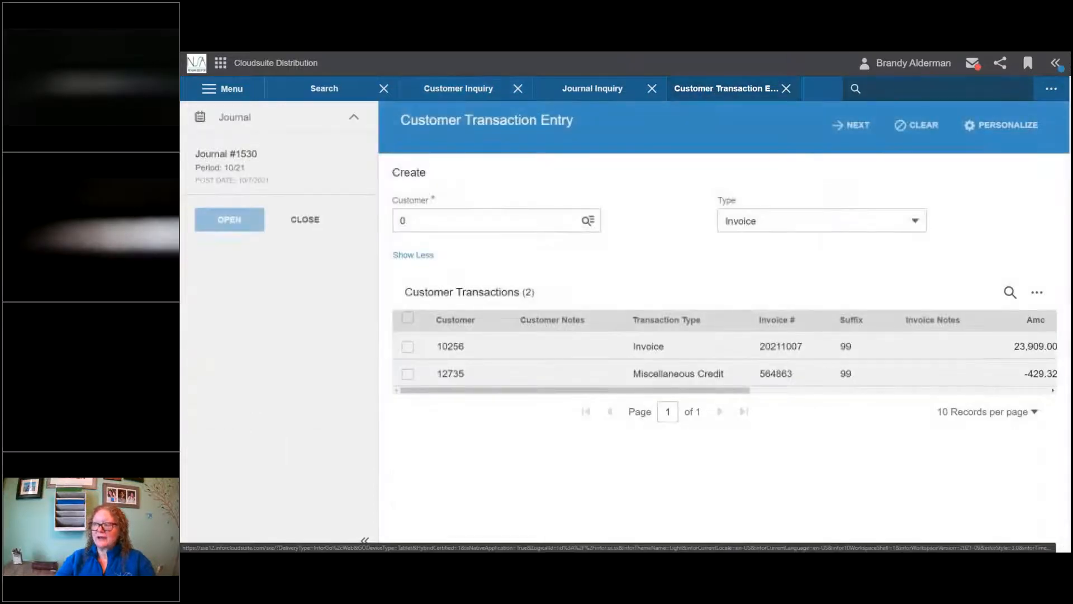
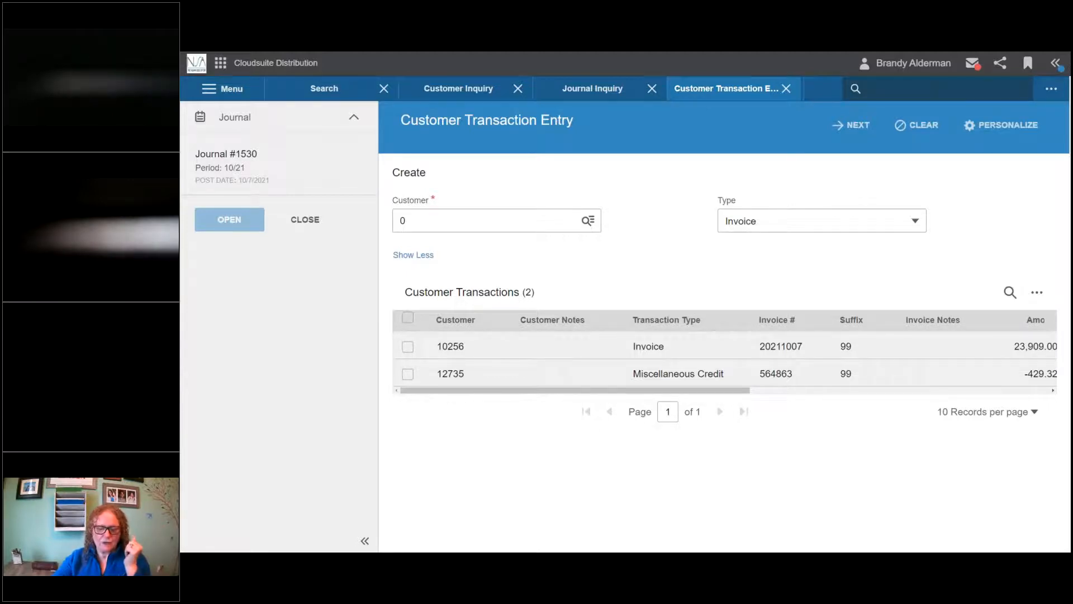
# Step: Look up invoice 728 among the transactions of customer Lowe's-20 - Manitoulin Springs in Customer Inquiry and check its status and amount due
pyautogui.click(495, 91)
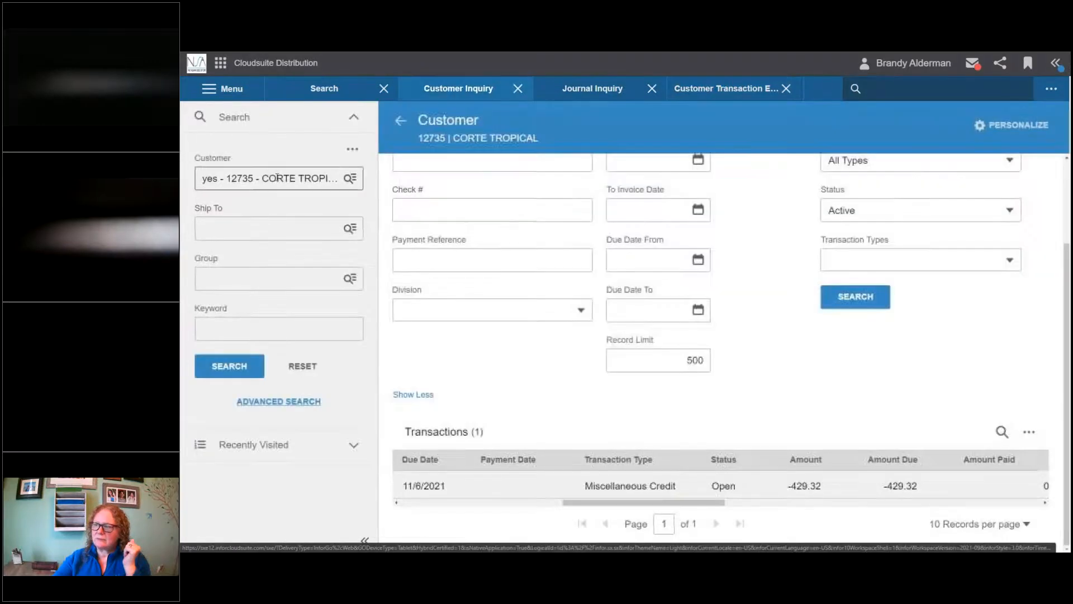
pyautogui.click(276, 178)
pyautogui.write('2002')
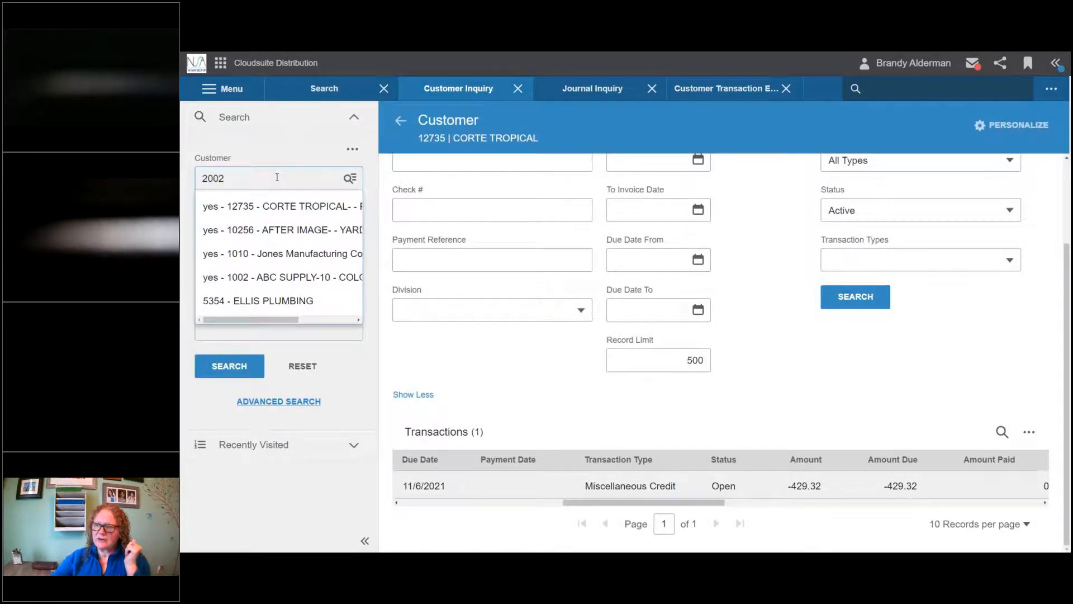
pyautogui.click(276, 207)
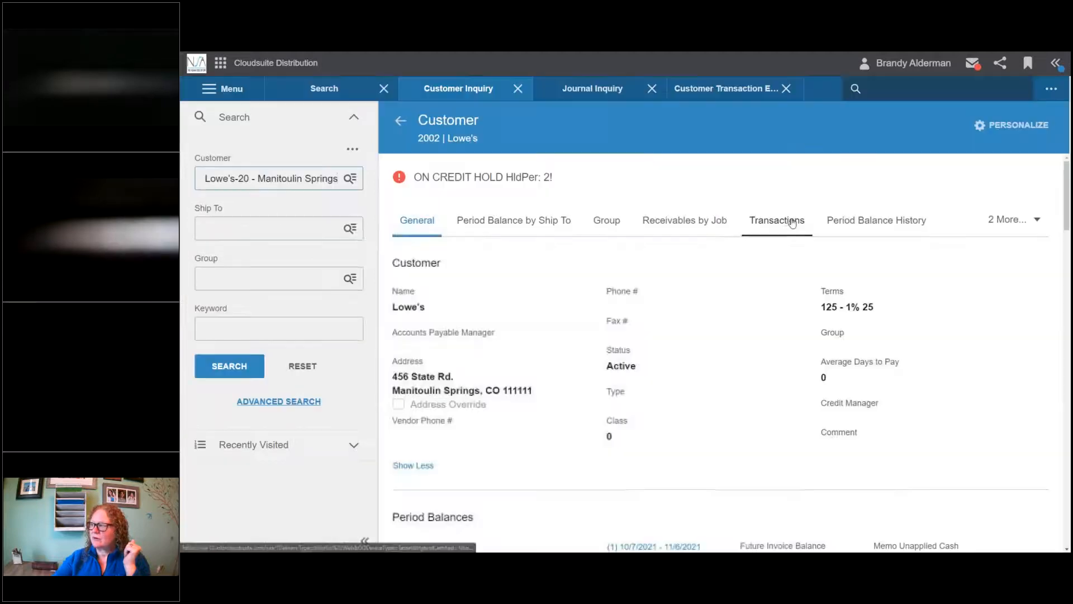
pyautogui.click(791, 223)
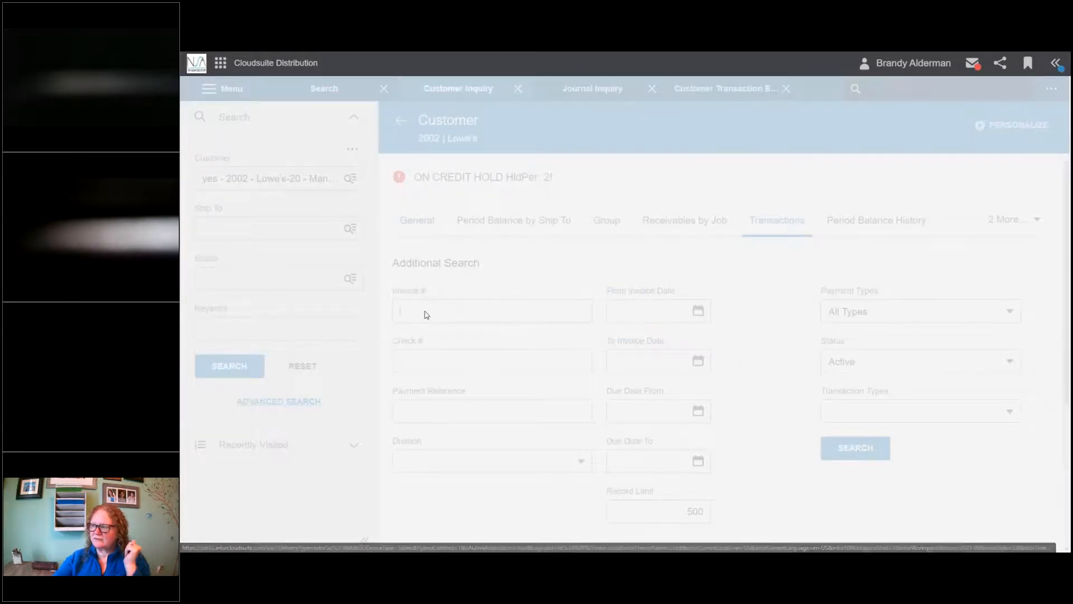
pyautogui.write('728')
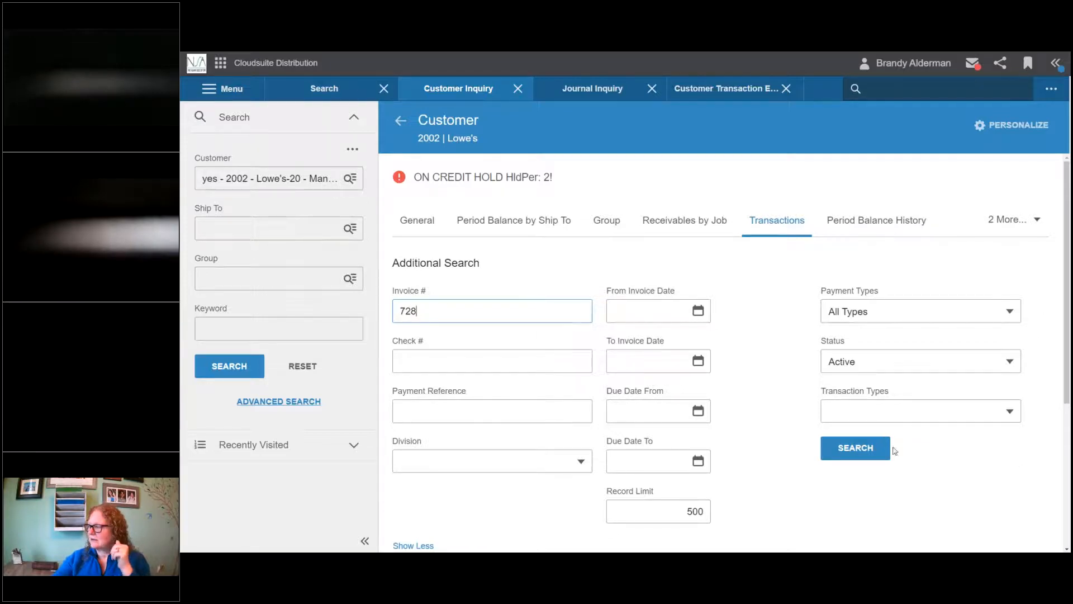
pyautogui.click(866, 451)
pyautogui.scroll(-3, 798, 436)
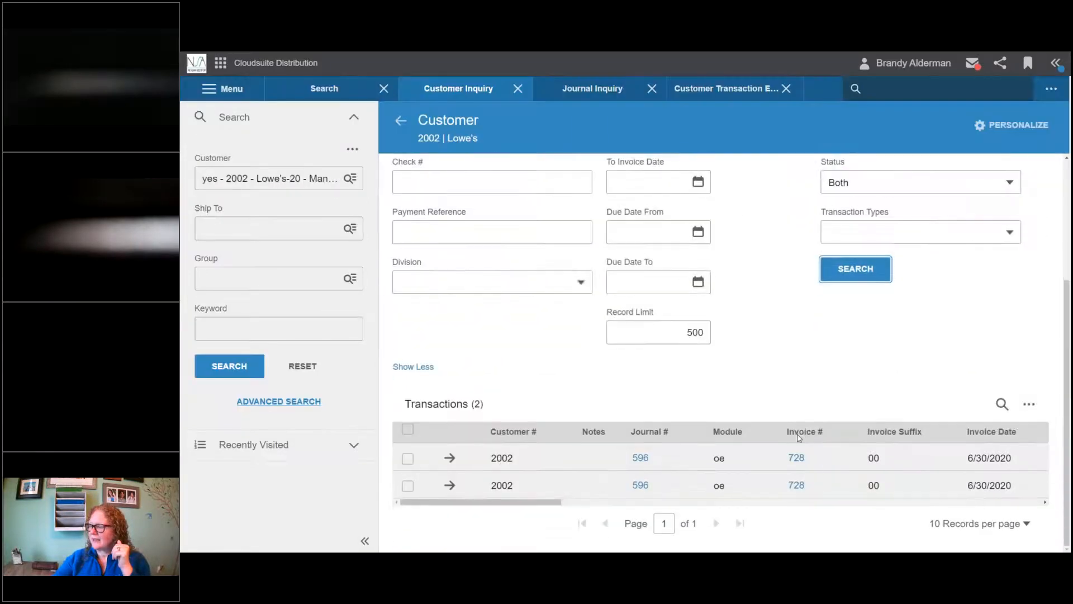
pyautogui.moveTo(512, 501); pyautogui.dragTo(681, 506)
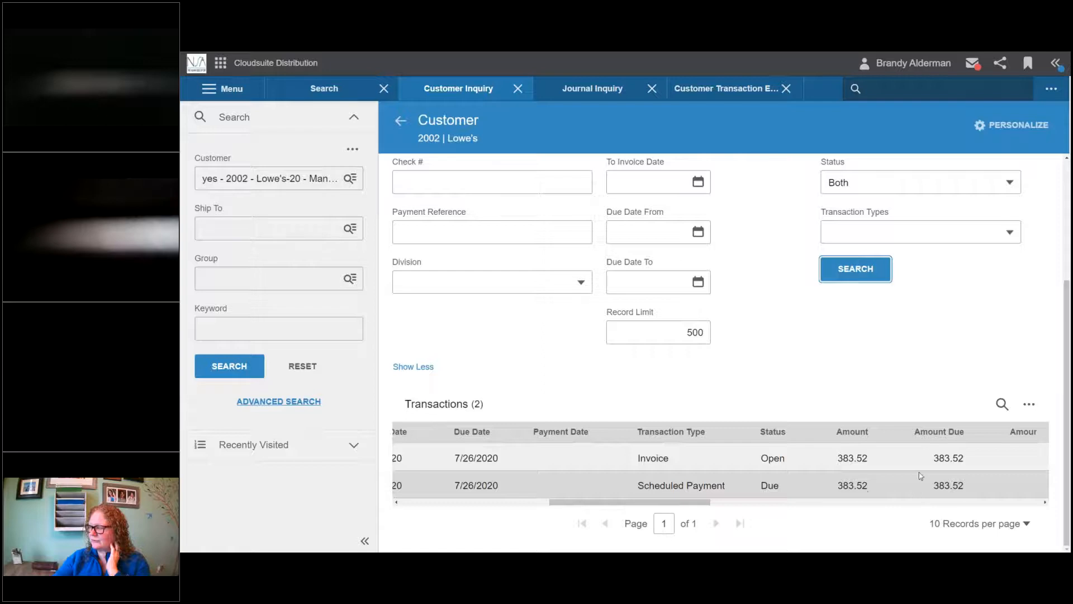
# Step: Start a Debit Memo for customer Lowe's-20 - Manitoulin Springs in Customer Transaction Entry
pyautogui.click(733, 92)
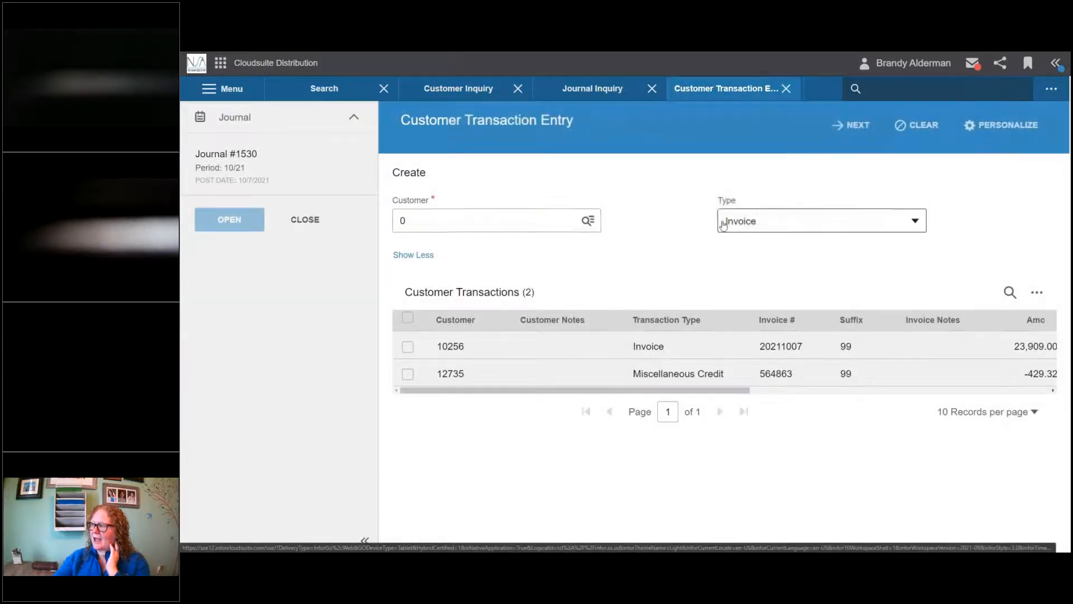
pyautogui.click(527, 229)
pyautogui.write('2002')
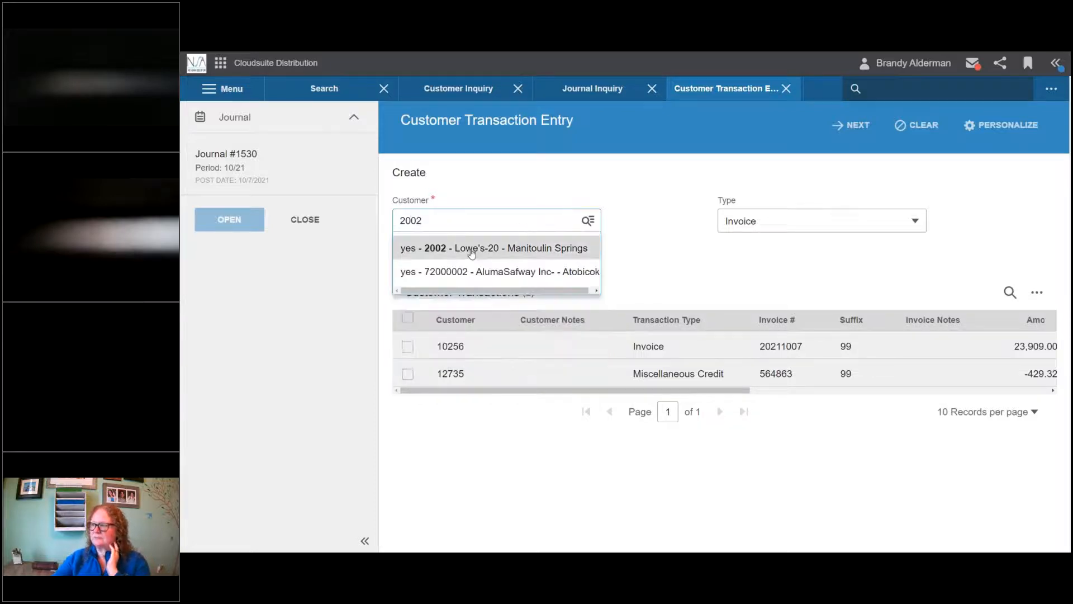
pyautogui.click(472, 249)
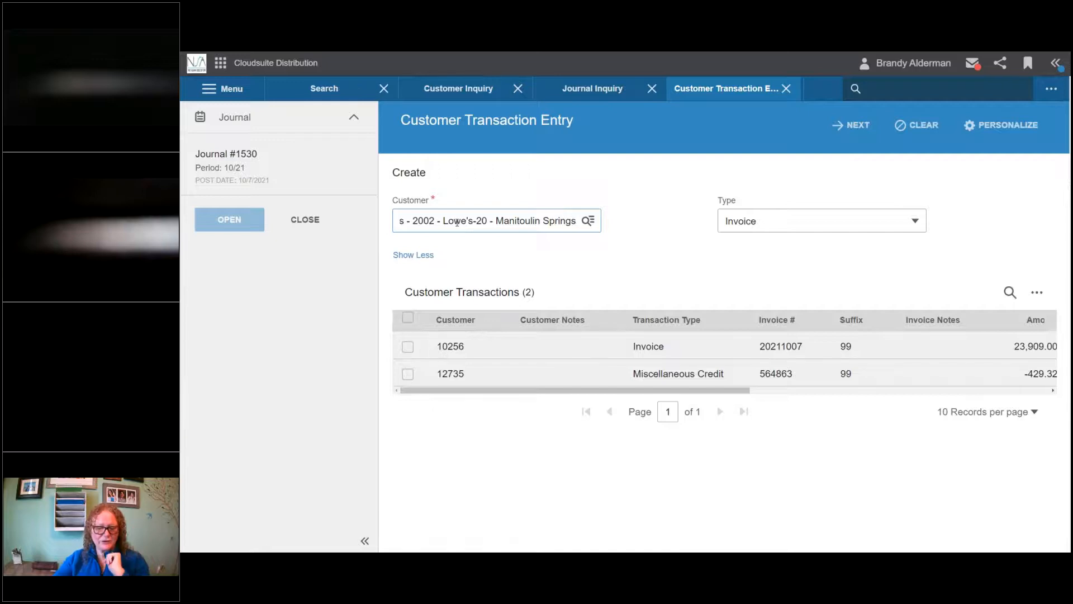
pyautogui.press('Tab')
pyautogui.hotkey('alt', 'Down')
pyautogui.press('Down')
pyautogui.press('Down')
pyautogui.press('Down')
pyautogui.press('Down')
pyautogui.press('Down')
pyautogui.press('Down')
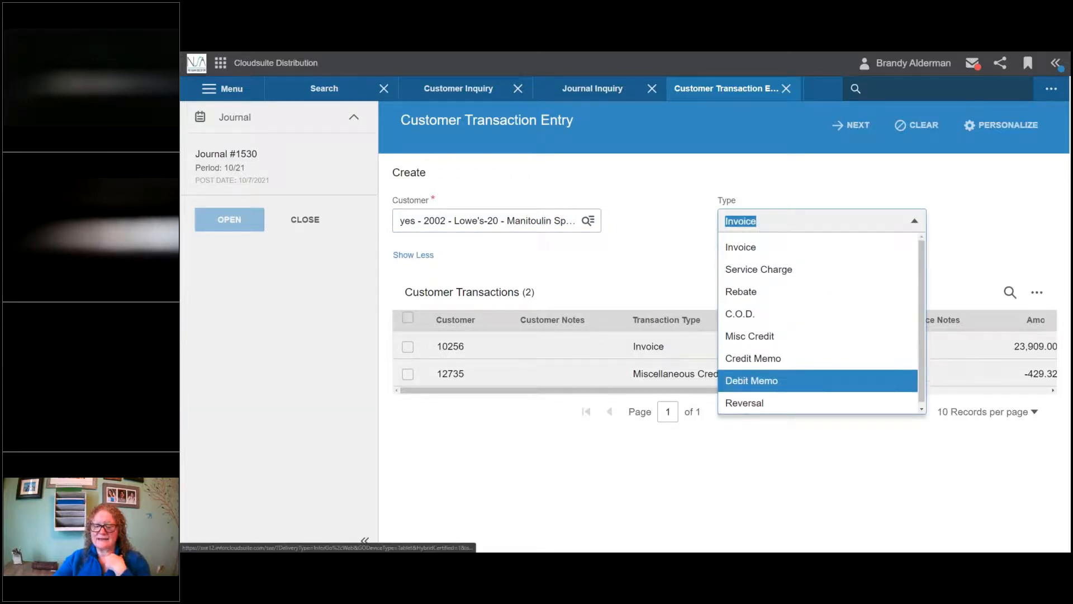
pyautogui.press('Return')
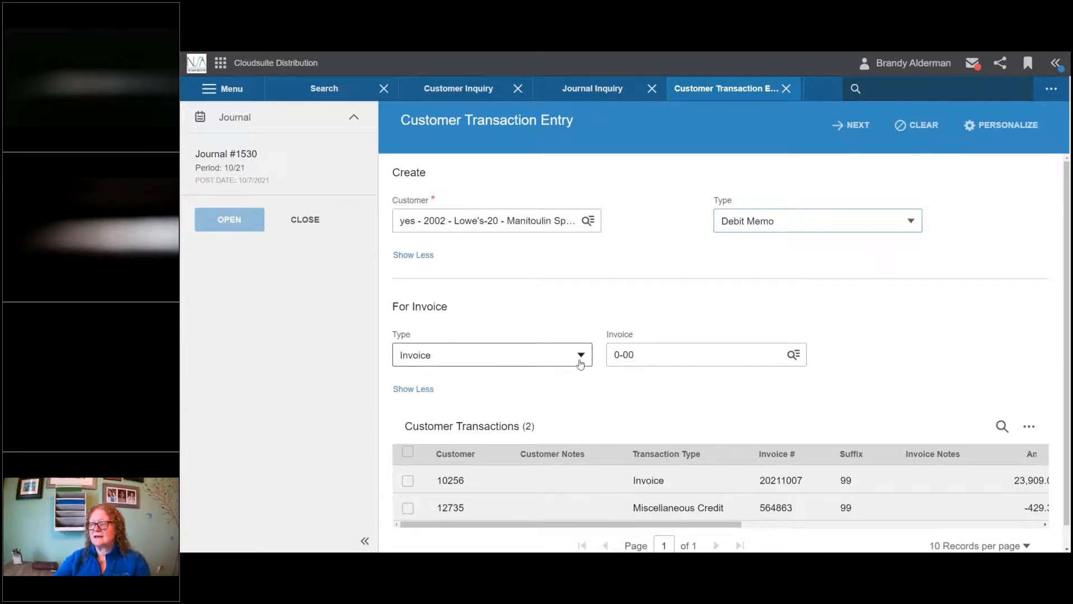
# Step: Link the debit memo to invoice 728-00 and proceed to its transaction details
pyautogui.press('Tab')
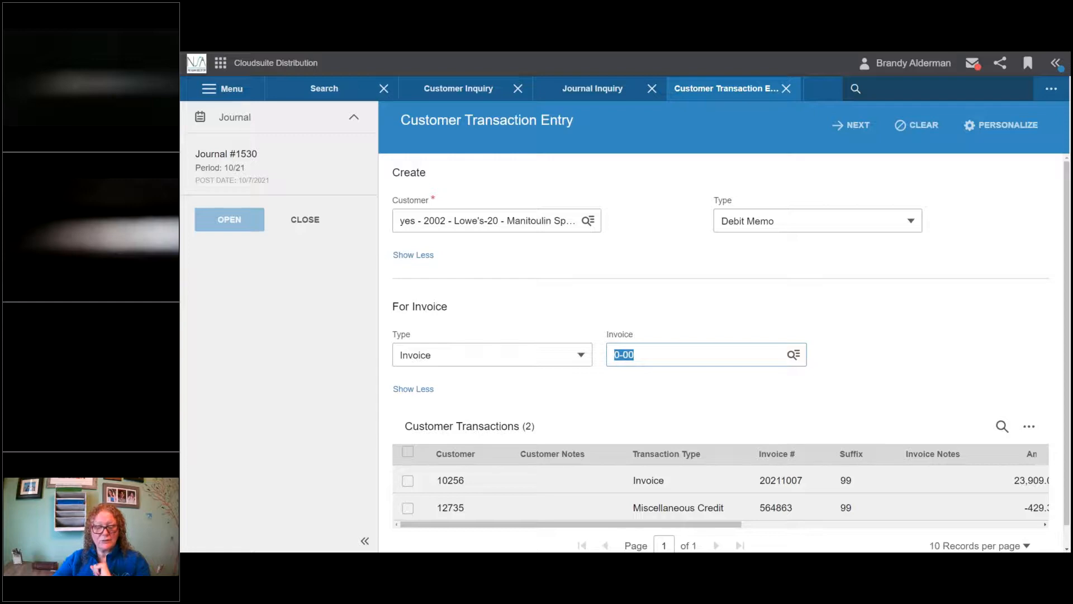
pyautogui.write('728')
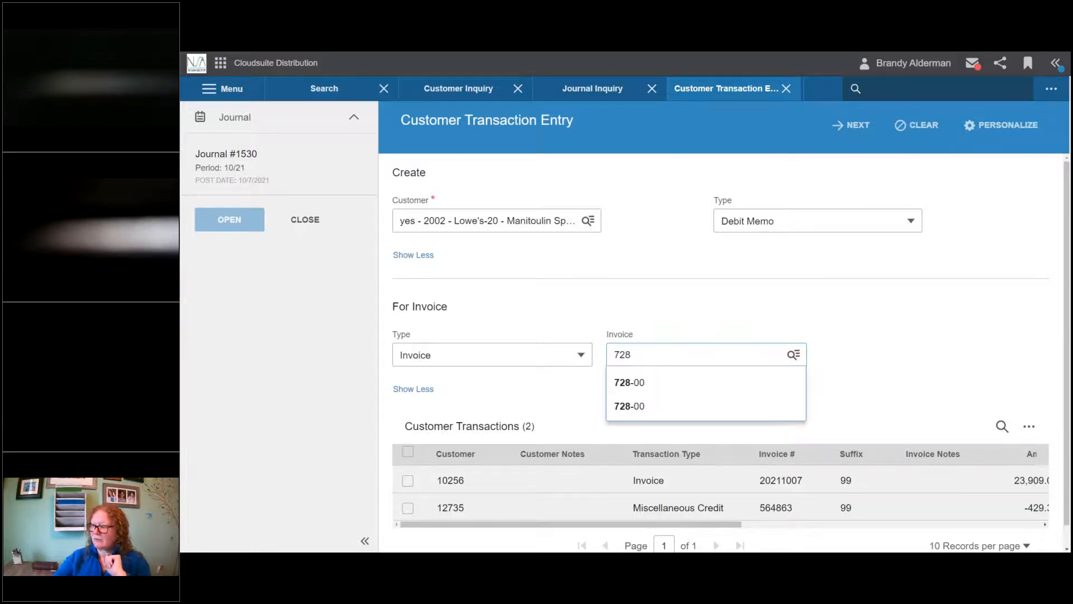
pyautogui.click(630, 390)
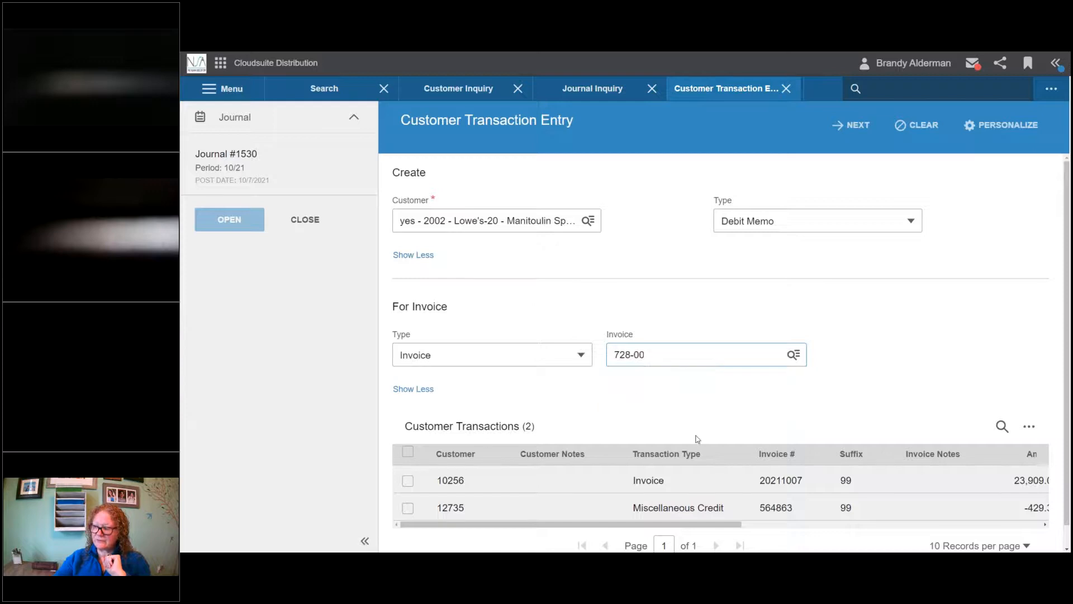
pyautogui.click(858, 125)
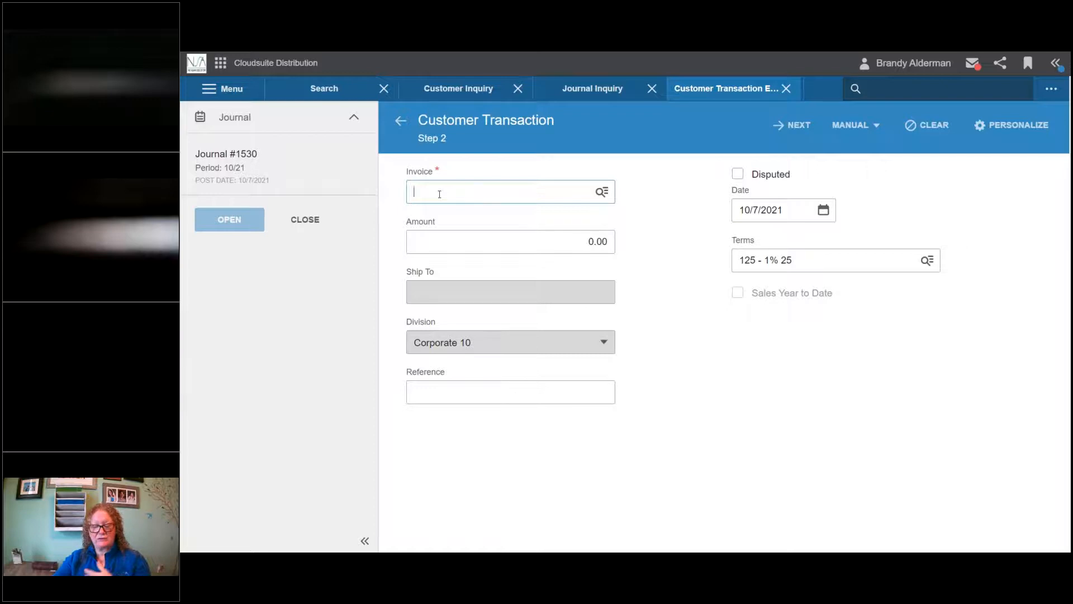
pyautogui.write('728')
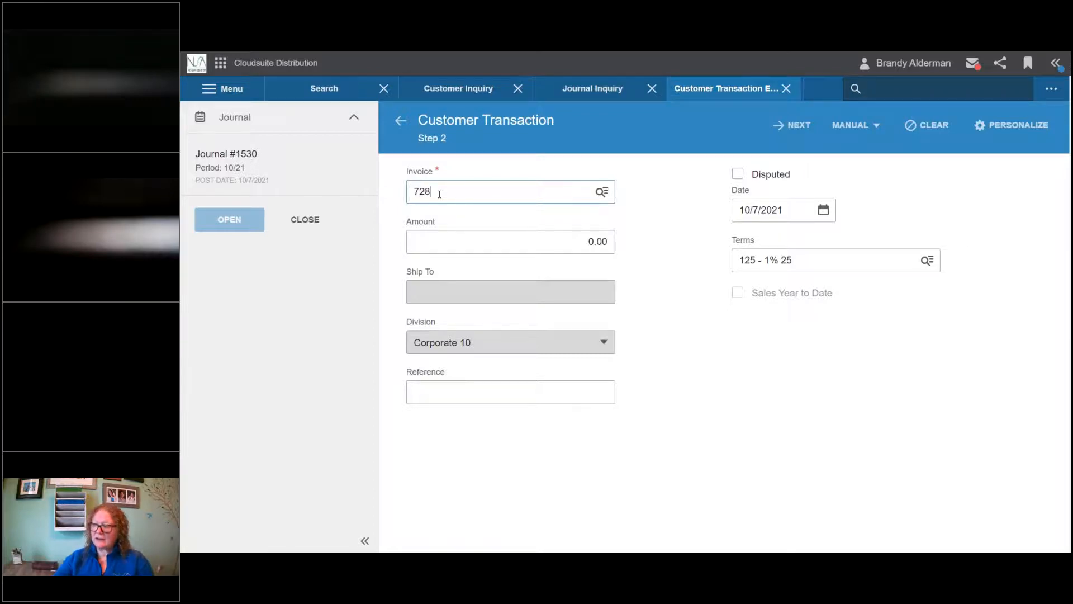
pyautogui.press('Tab')
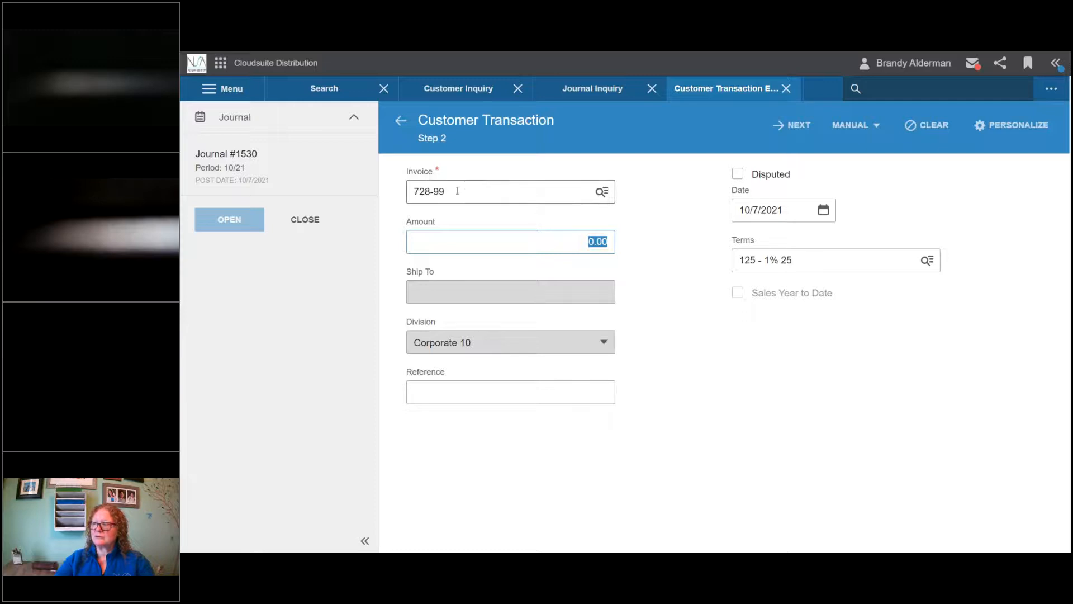
pyautogui.click(462, 193)
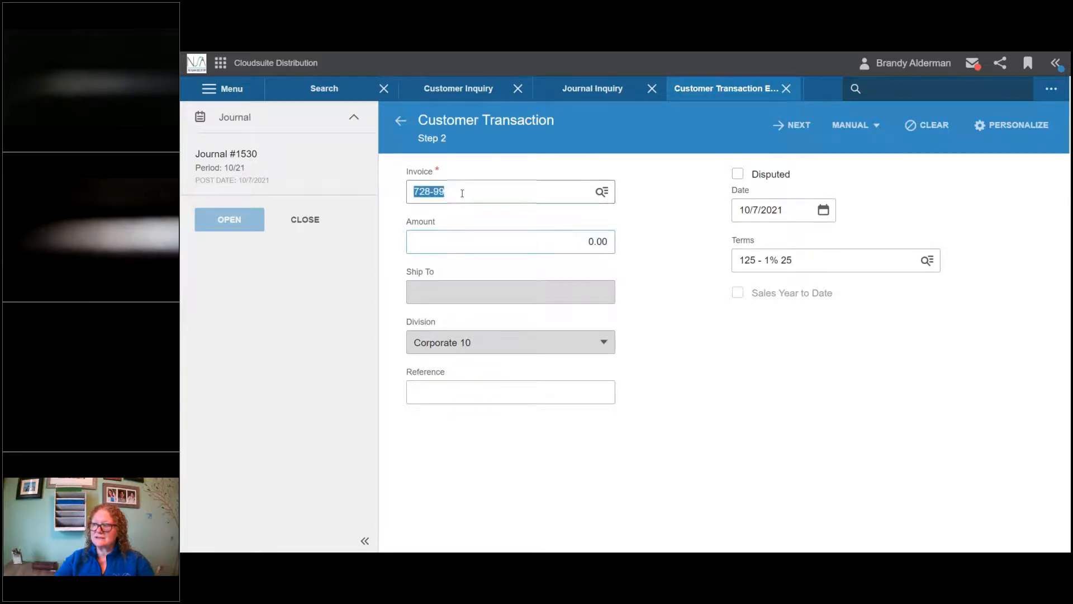
pyautogui.press('BackSpace')
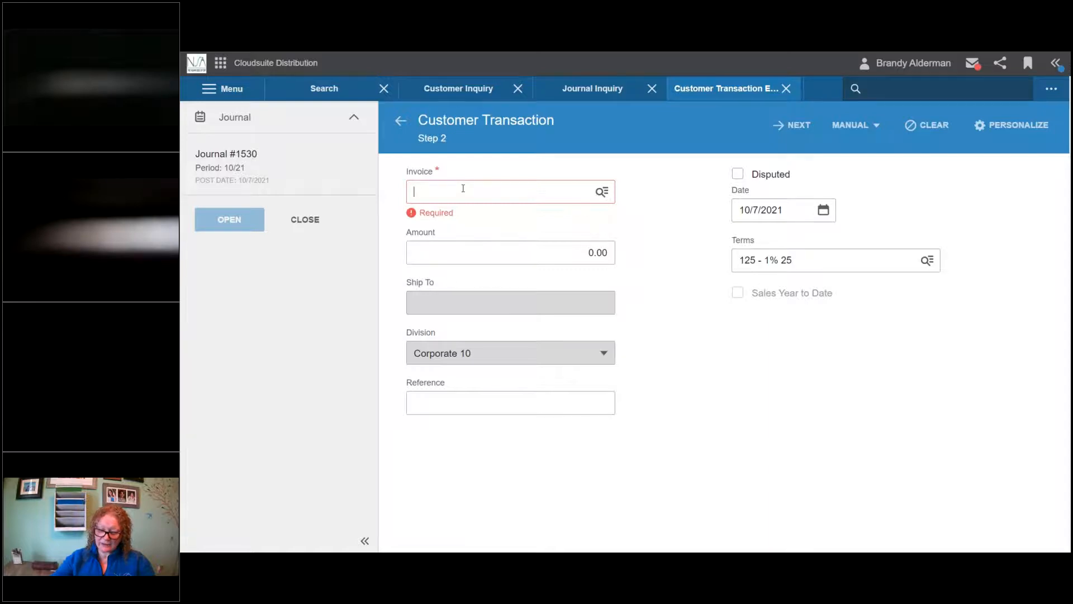
pyautogui.write('20')
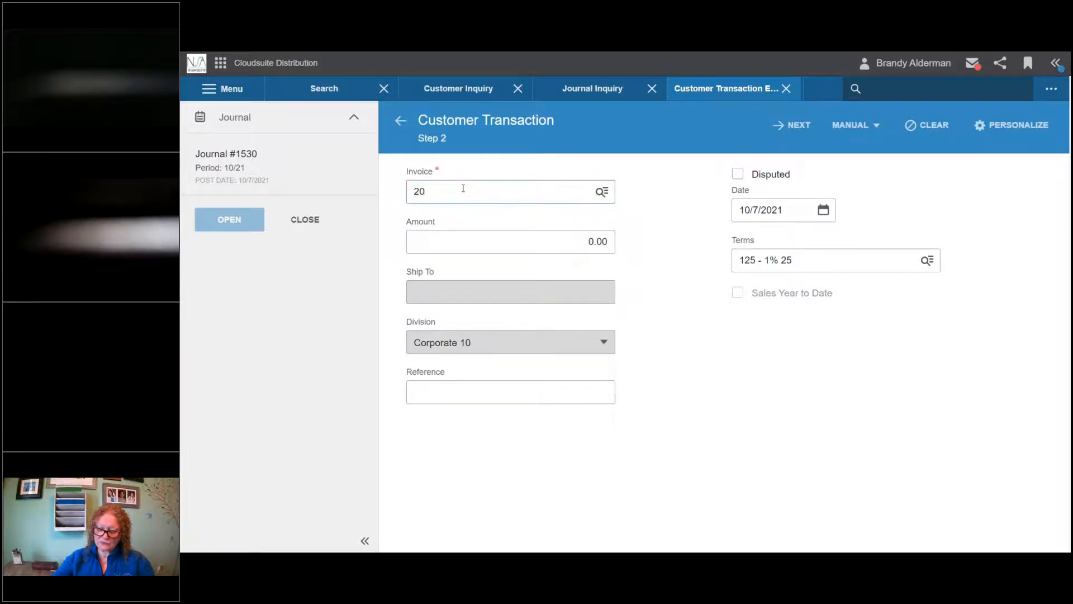
pyautogui.write('2110')
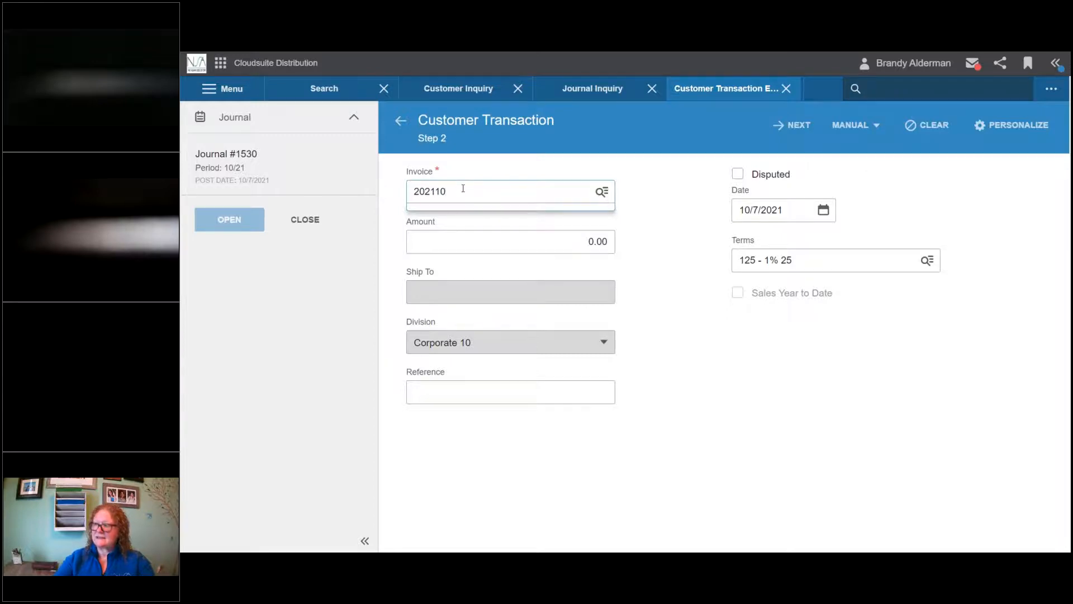
pyautogui.write('07')
pyautogui.click(461, 239)
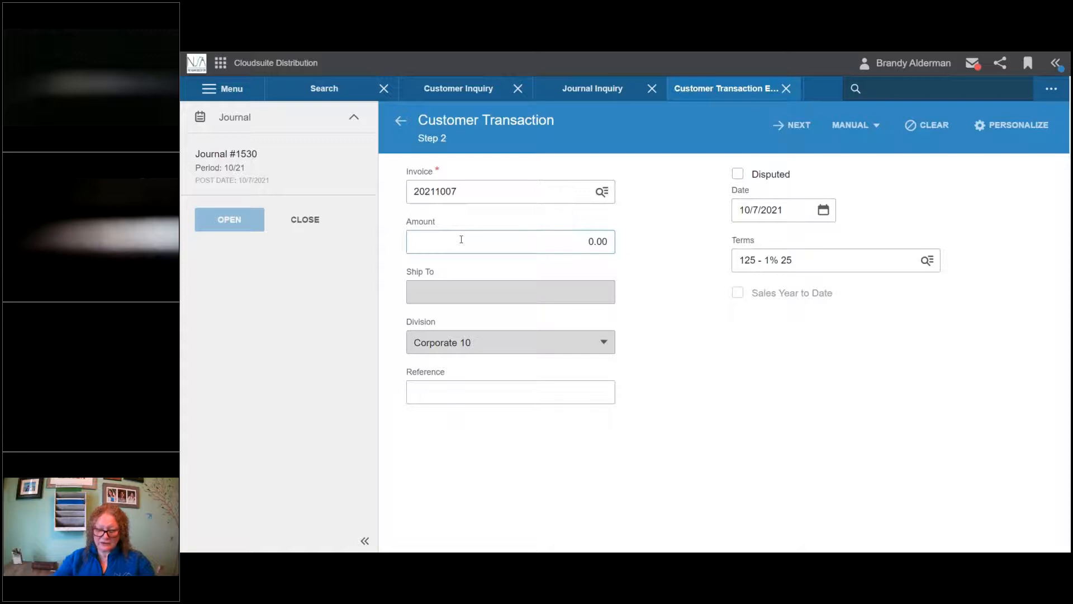
pyautogui.write('21')
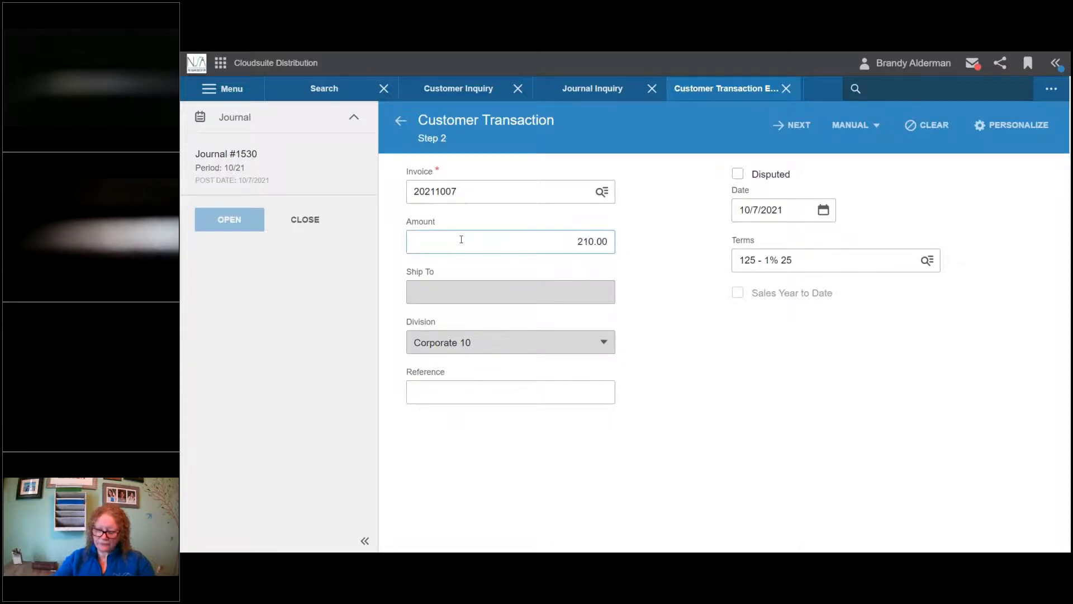
pyautogui.press('BackSpace')
pyautogui.press('BackSpace')
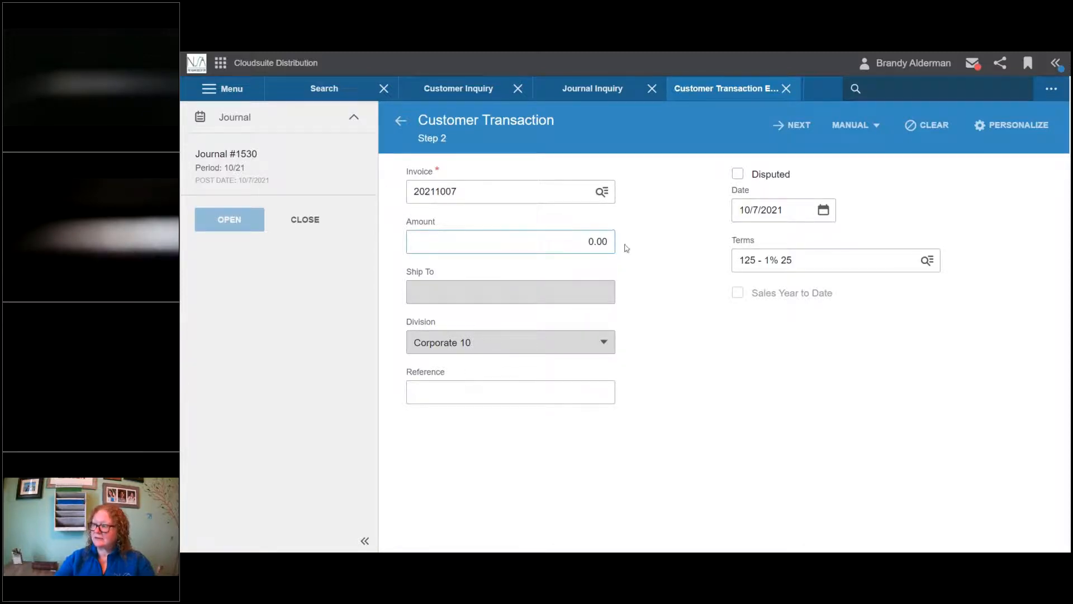
pyautogui.moveTo(610, 241); pyautogui.dragTo(566, 239)
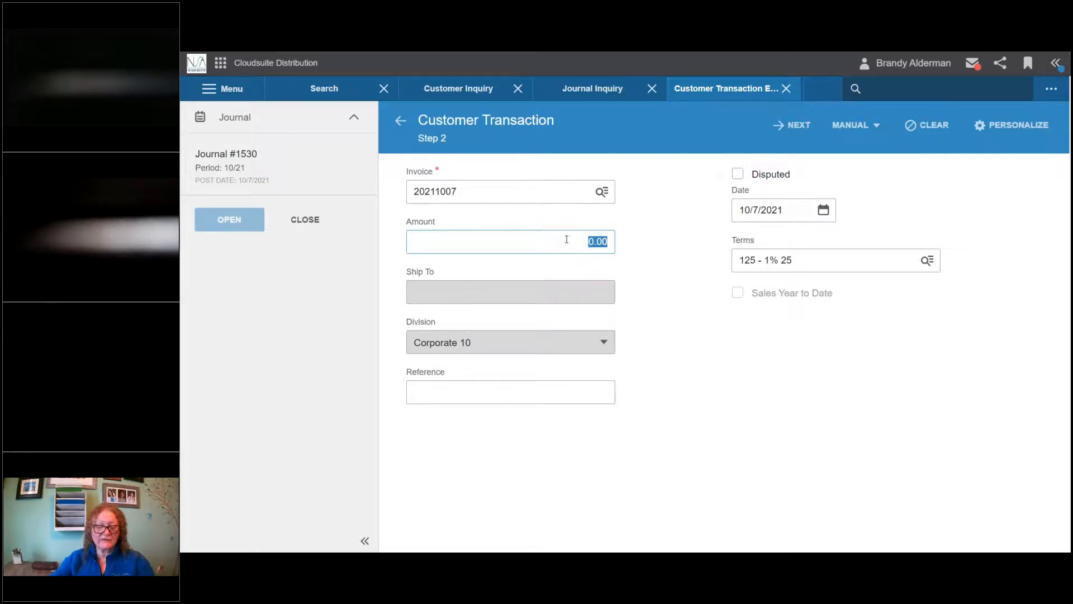
pyautogui.write('21.09')
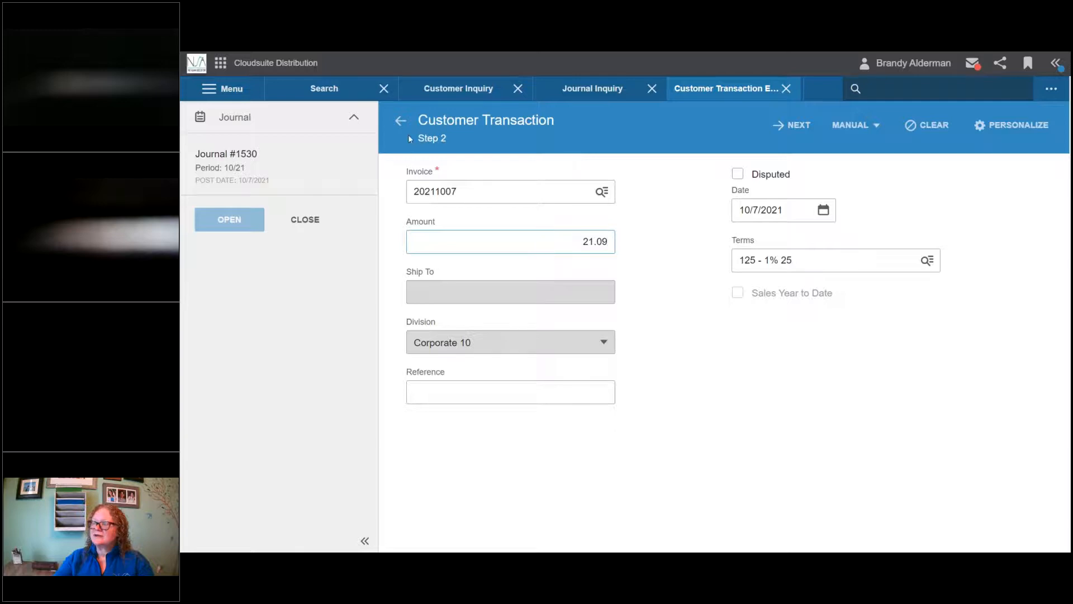
pyautogui.click(398, 122)
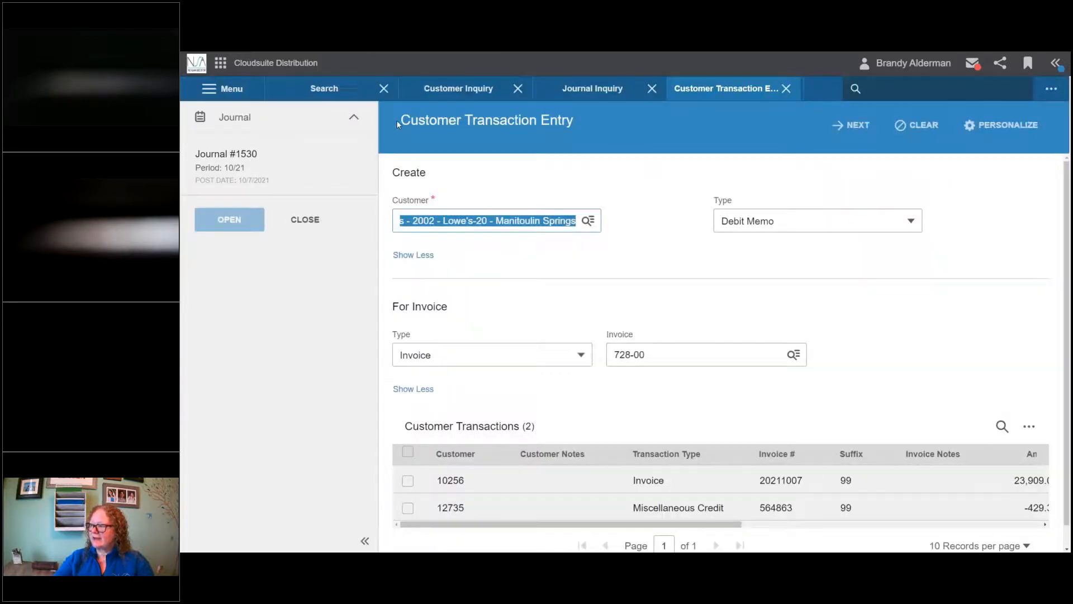
pyautogui.click(856, 125)
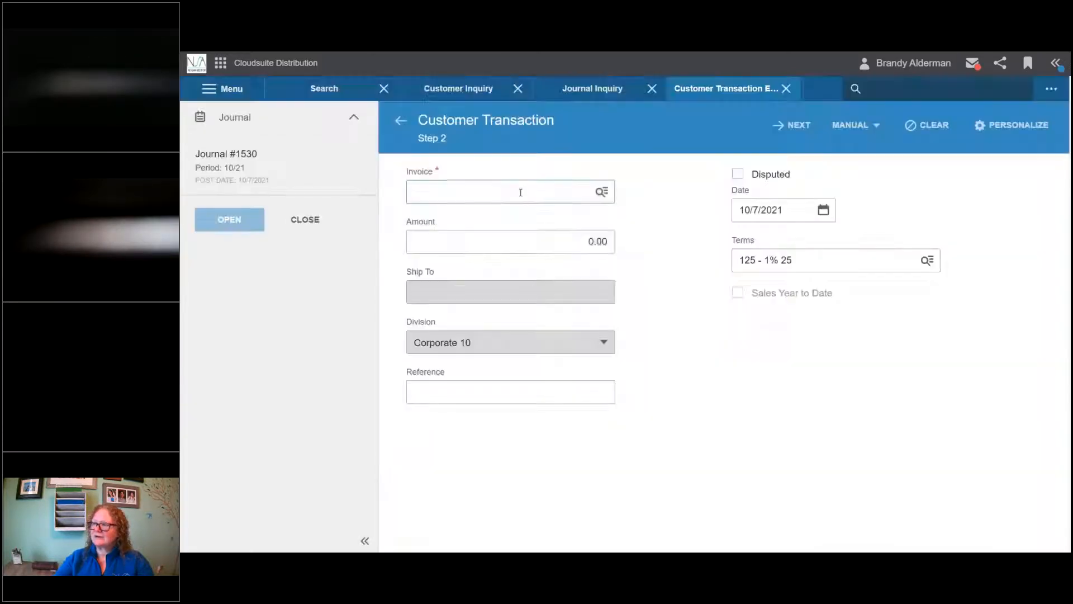
# Step: Enter invoice number 20211007 and an amount of 21.09 for the debit memo, and proceed to its GL distributions
pyautogui.click(520, 192)
pyautogui.write('202')
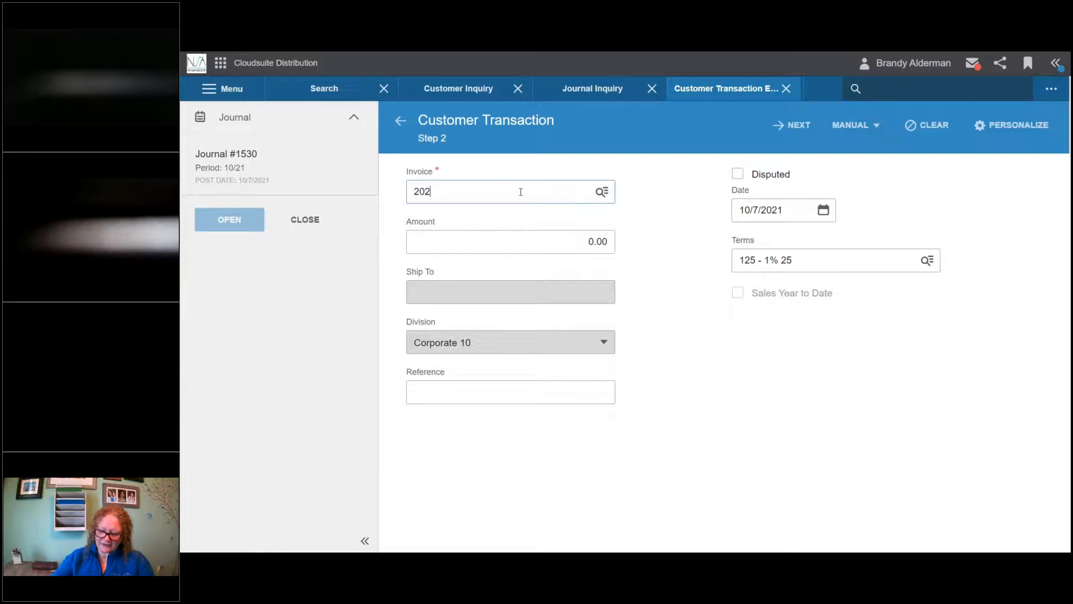
pyautogui.write('11007')
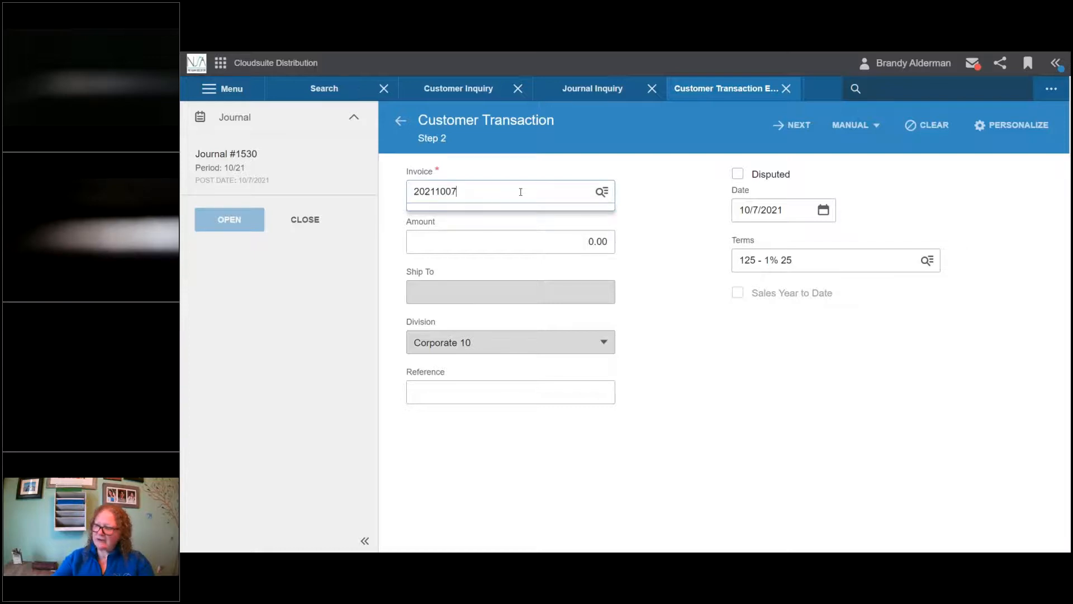
pyautogui.press('Tab')
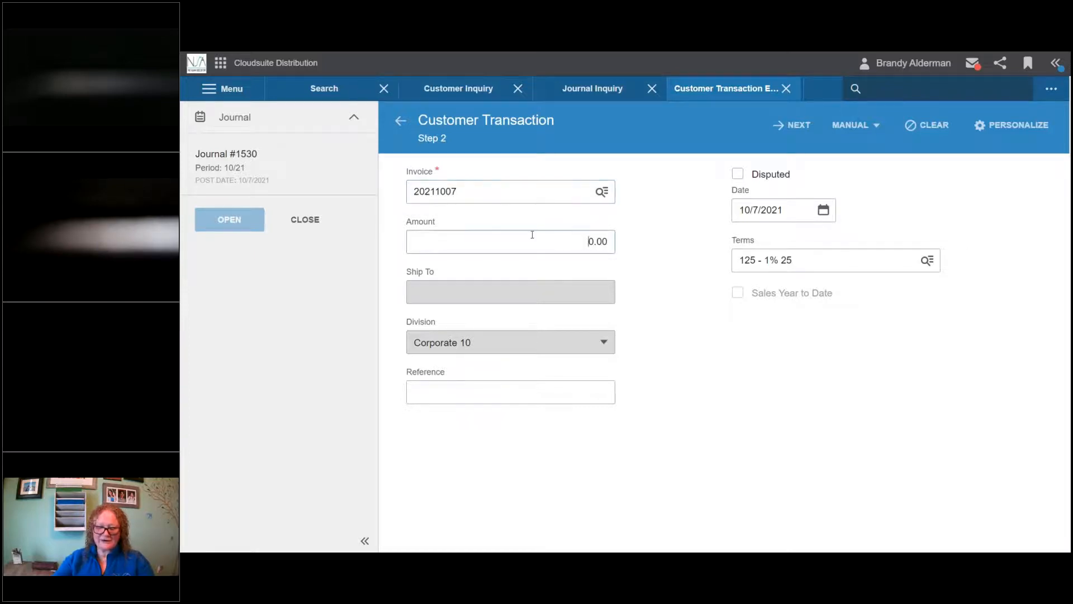
pyautogui.write('21.09')
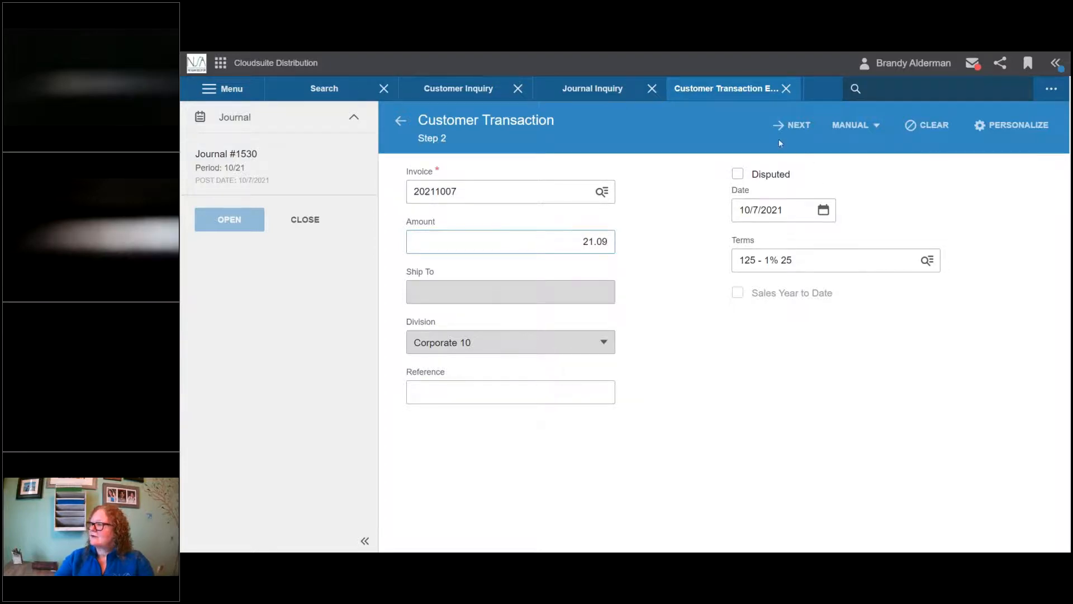
pyautogui.click(790, 126)
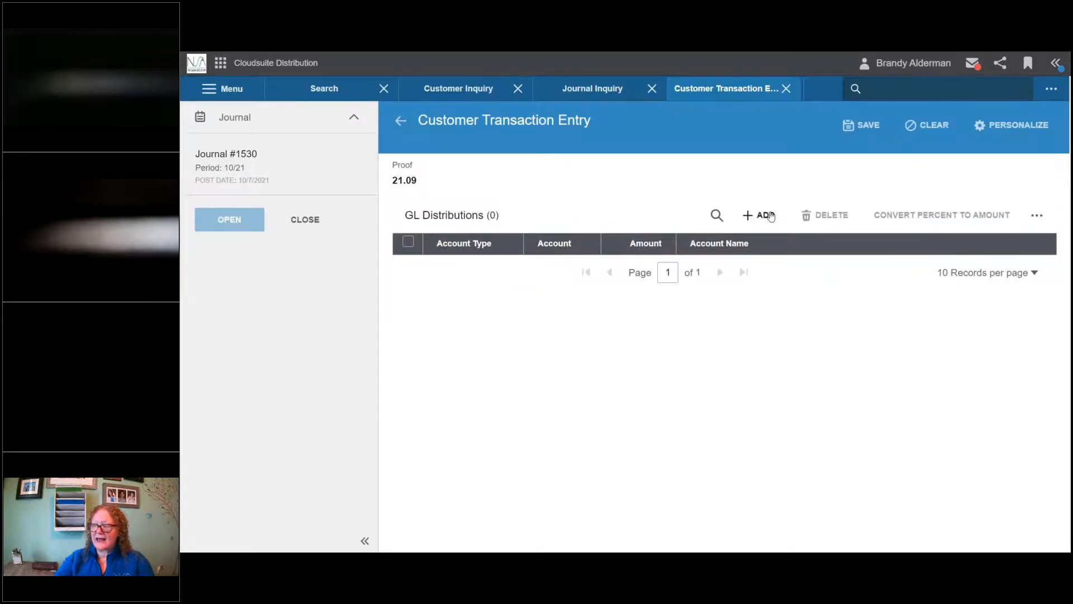
pyautogui.click(770, 216)
pyautogui.write('ta')
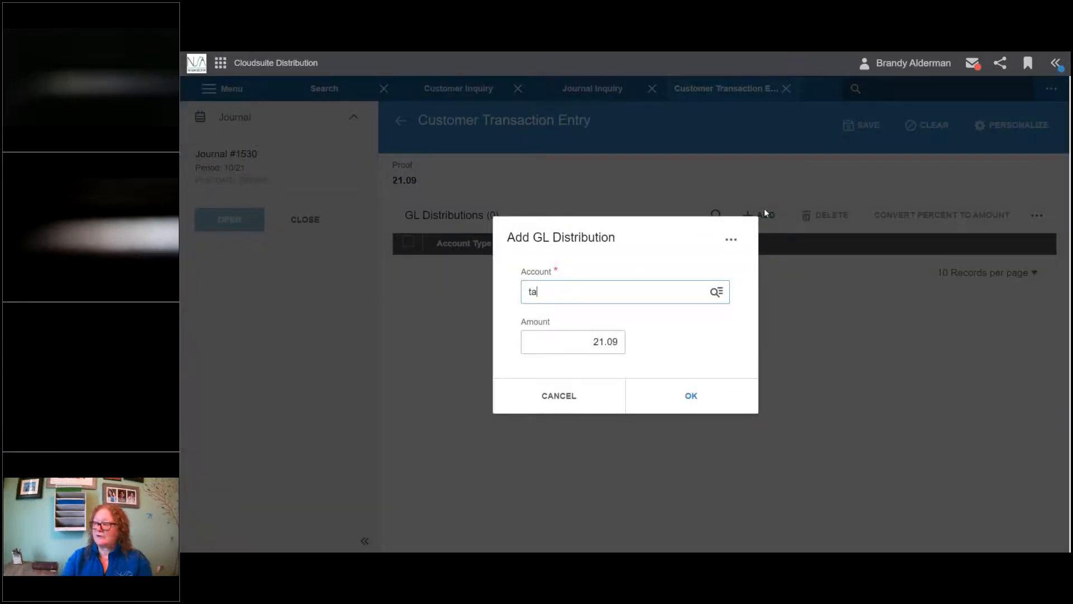
pyautogui.write('x')
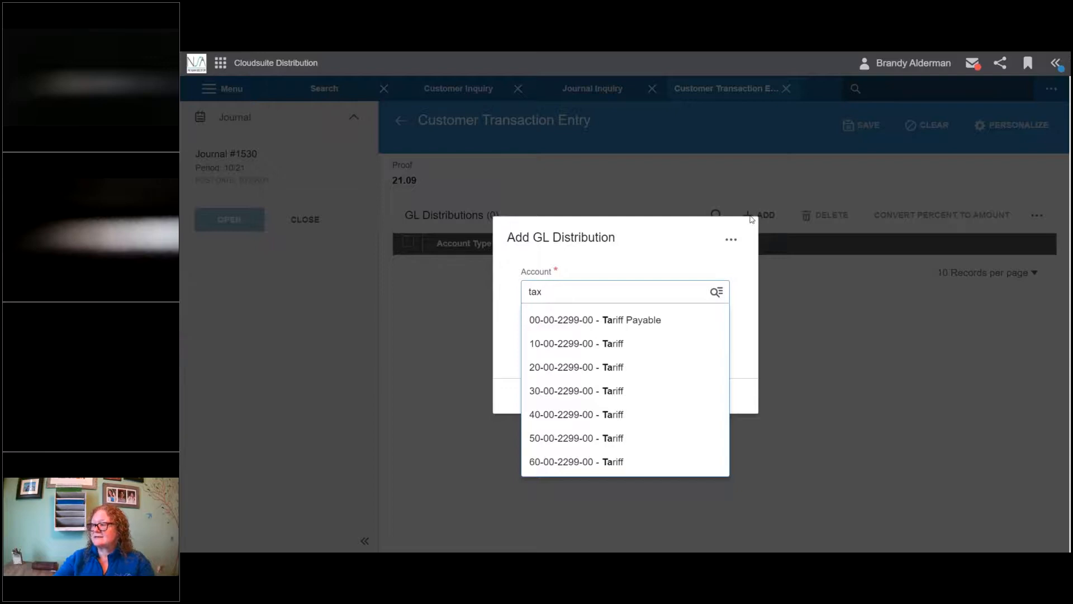
pyautogui.doubleClick(589, 292)
pyautogui.write('stat')
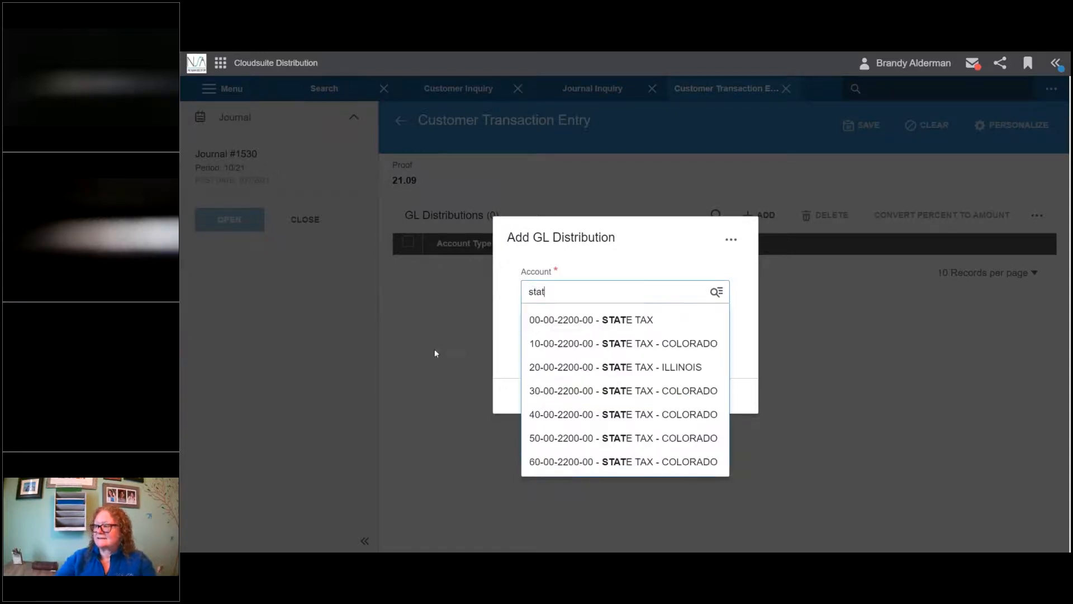
pyautogui.click(621, 327)
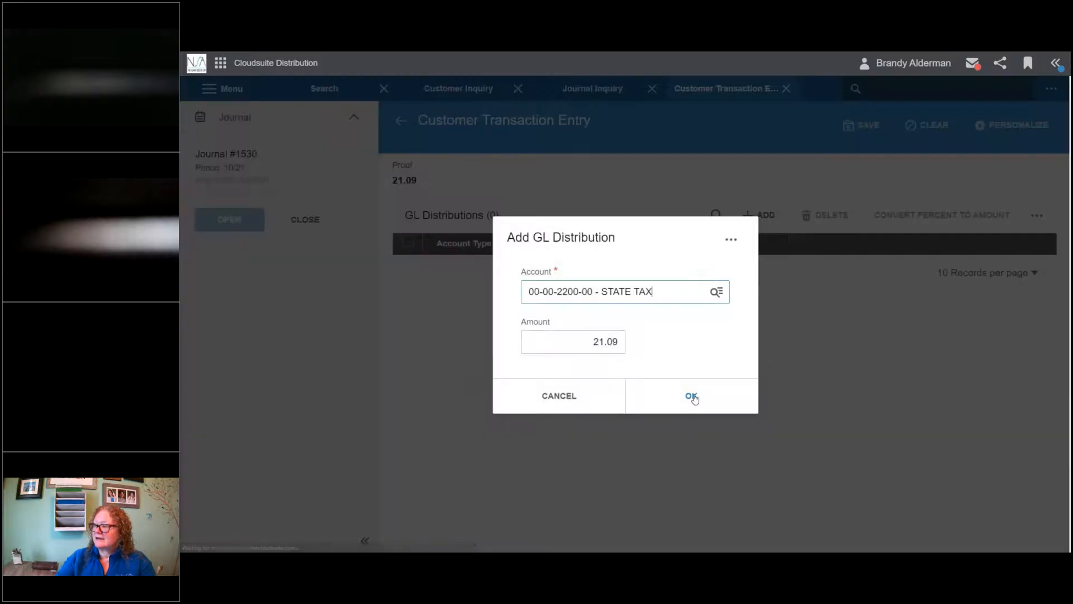
pyautogui.click(691, 395)
pyautogui.click(866, 127)
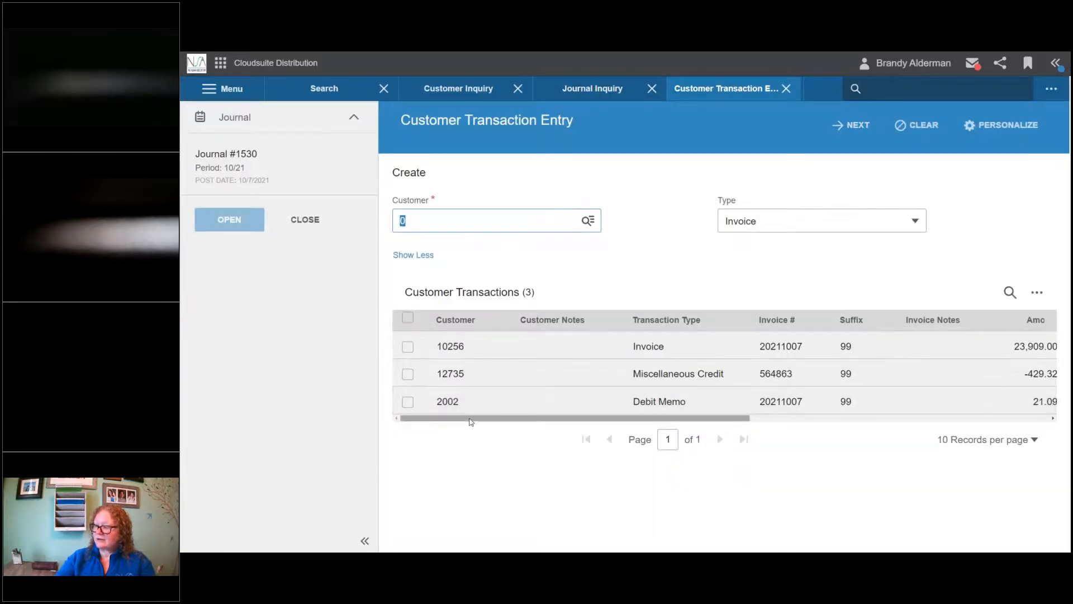
# Step: Review the debit memo's invoice number, amount and division in the Customer Transactions list
pyautogui.moveTo(699, 419); pyautogui.dragTo(720, 423)
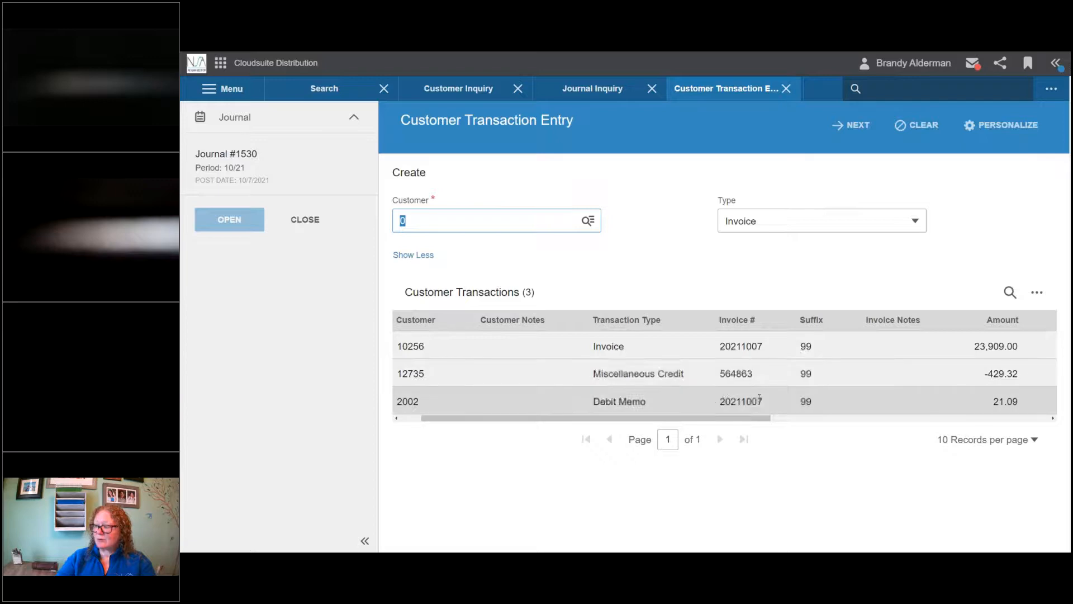
pyautogui.hscroll(3, 728, 421)
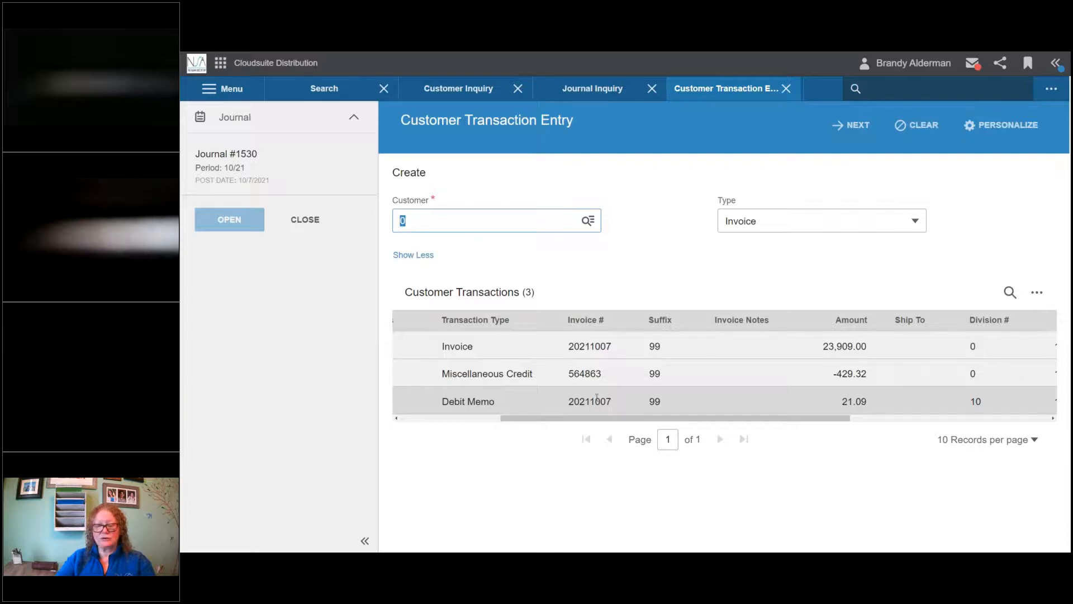
pyautogui.moveTo(591, 422); pyautogui.dragTo(470, 421)
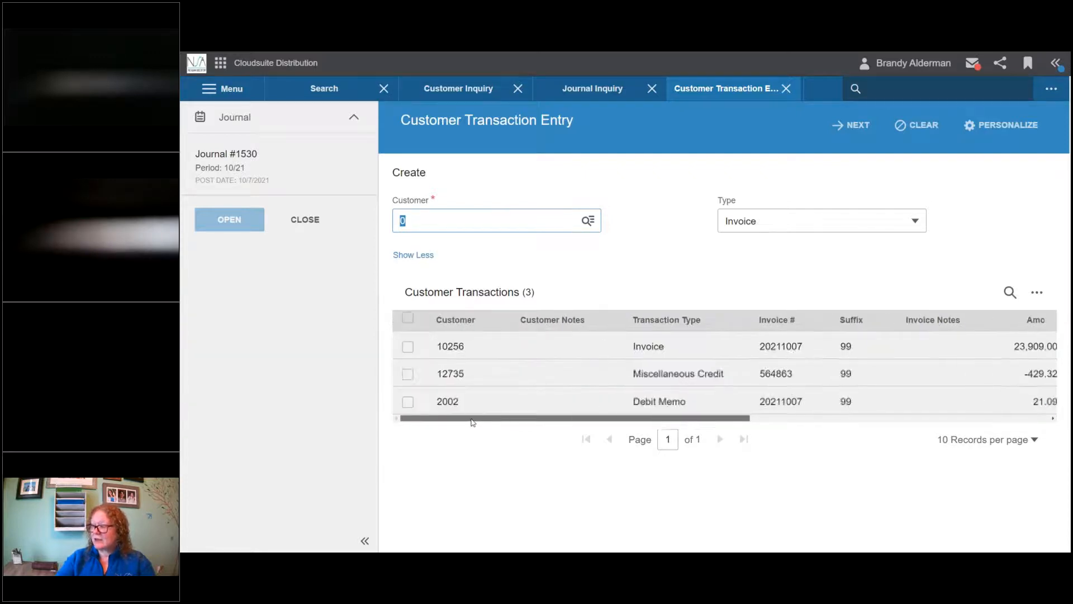
# Step: Refresh invoice 728's transactions in Customer Inquiry, check the journal, status and amounts due of its entries, and close the inquiry
pyautogui.click(441, 89)
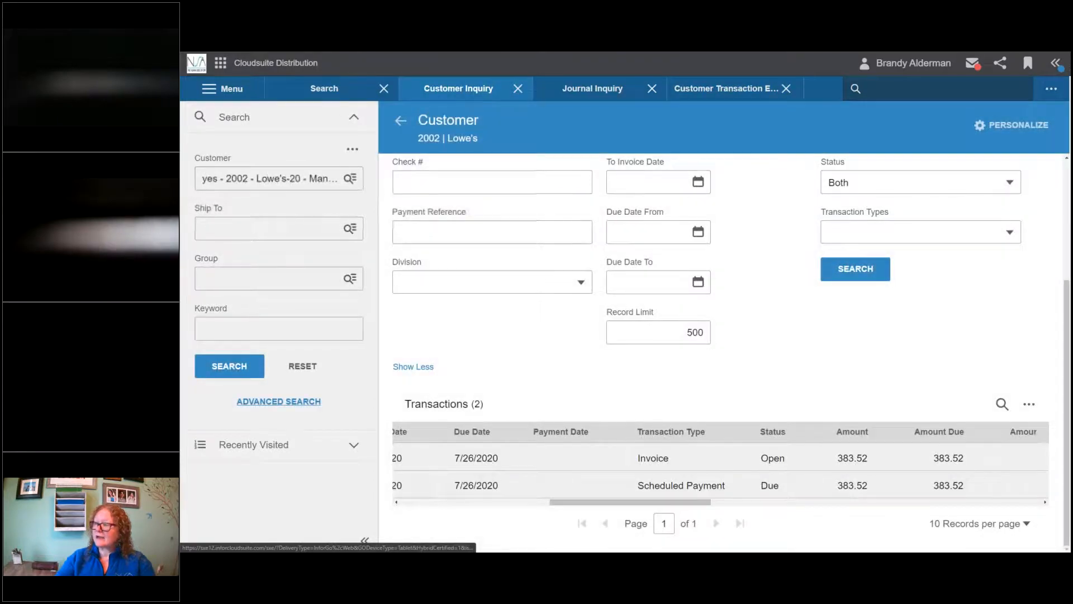
pyautogui.click(844, 276)
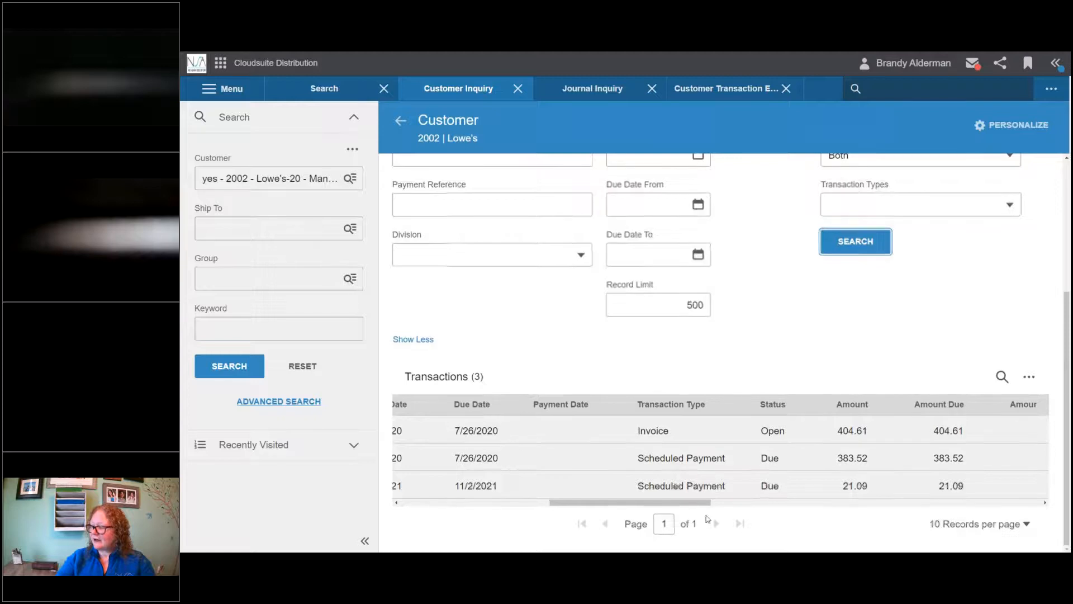
pyautogui.moveTo(695, 503); pyautogui.dragTo(769, 501)
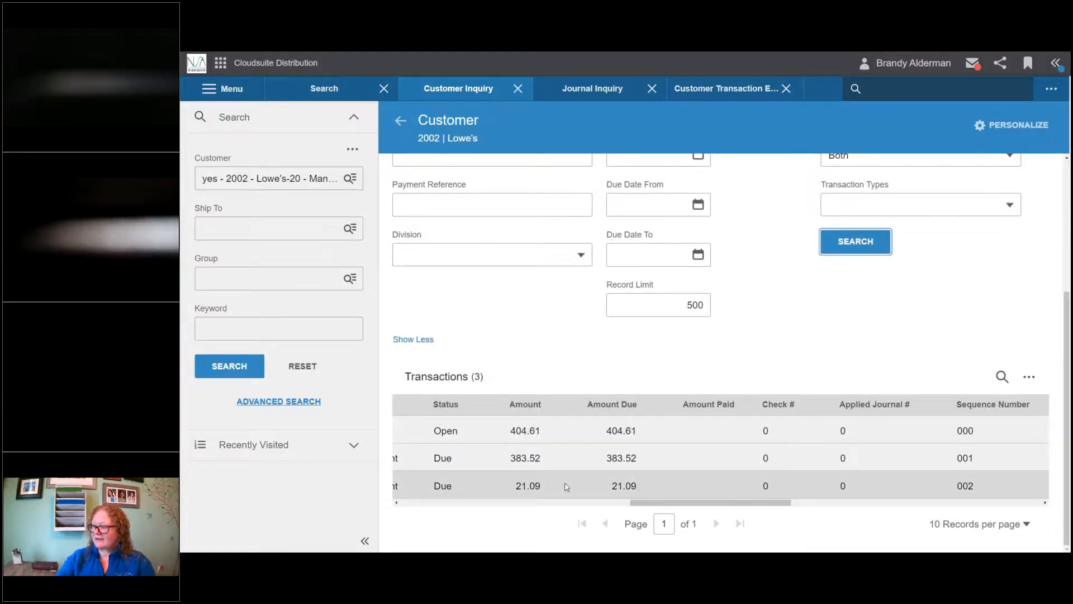
pyautogui.moveTo(700, 506); pyautogui.dragTo(471, 508)
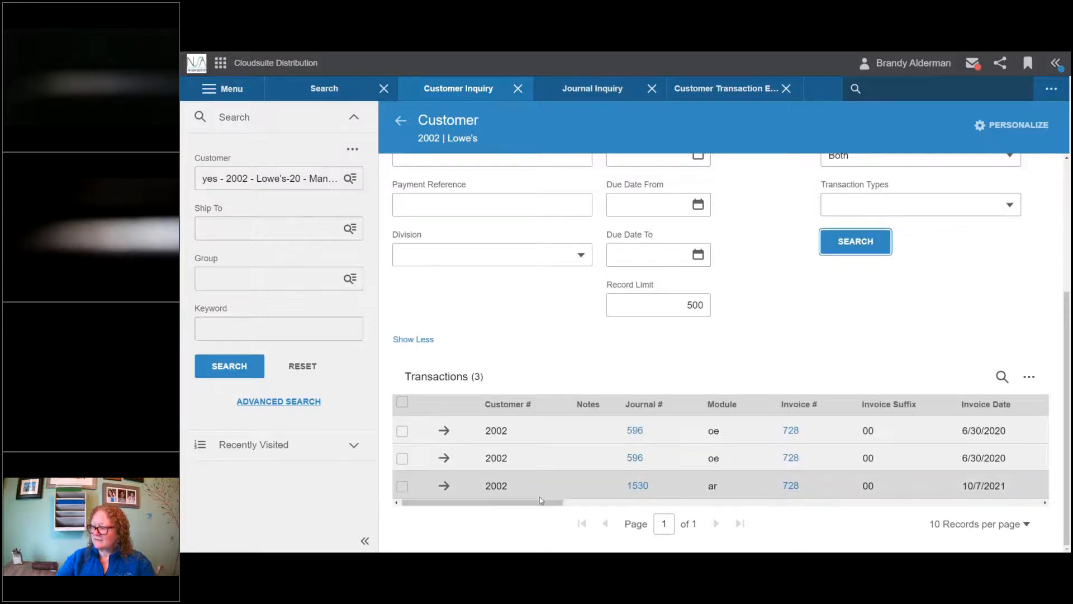
pyautogui.hscroll(10, 535, 498)
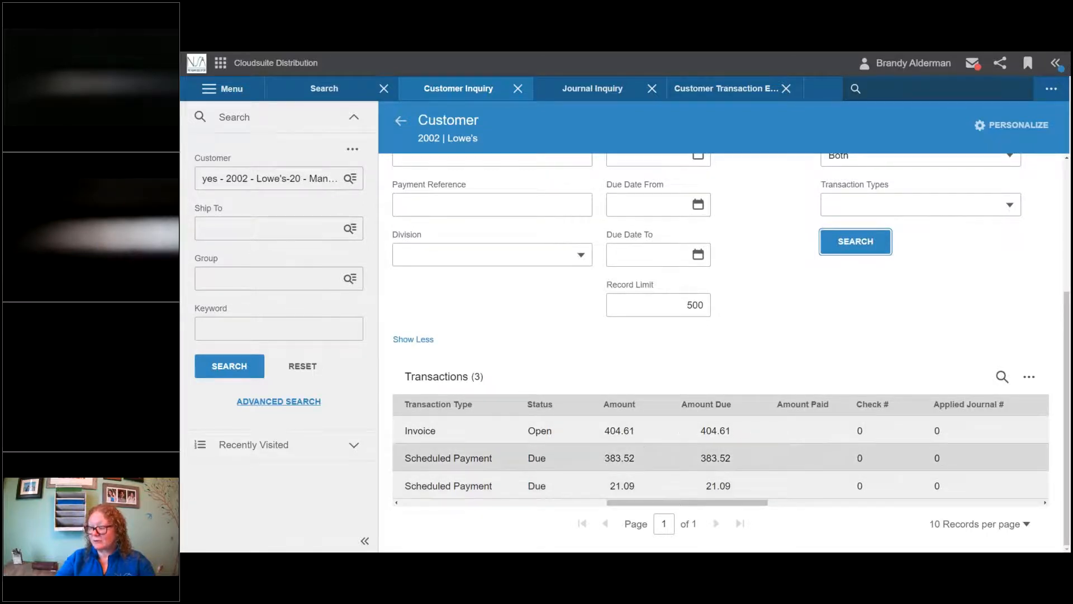
pyautogui.moveTo(676, 502); pyautogui.dragTo(648, 503)
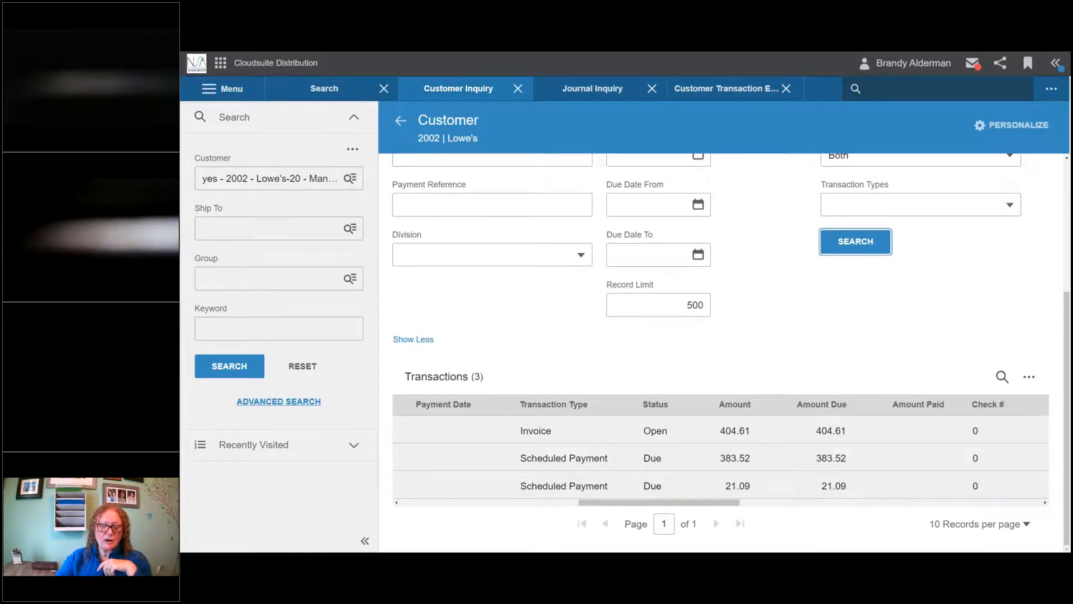
pyautogui.click(519, 89)
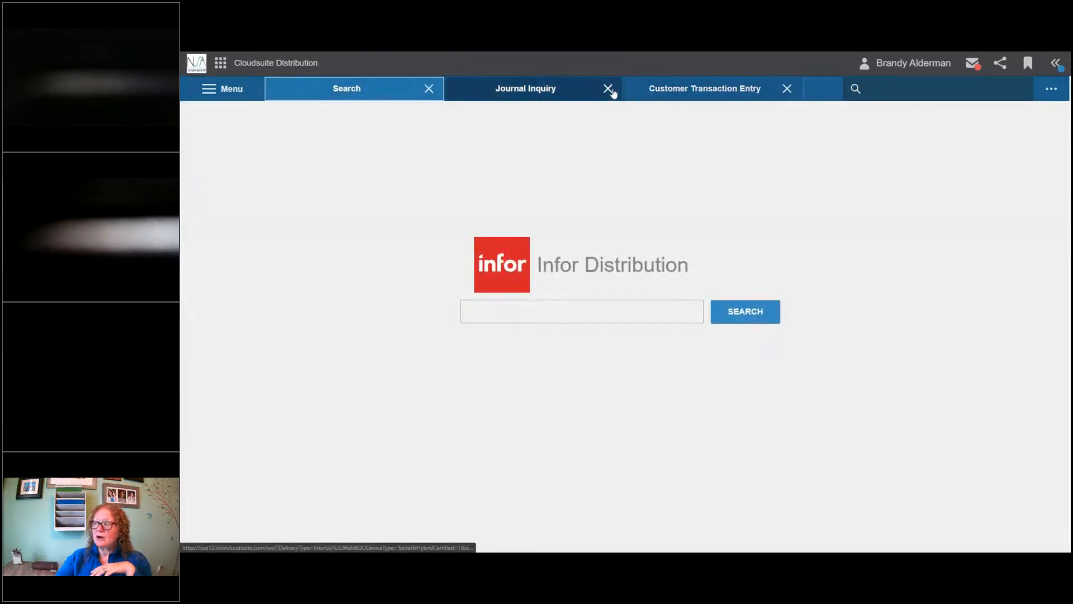
# Step: Open Customer Maintain Transaction Entry and list the Invoices transactions of customer BOB & TOM'S in Colorado Springs
pyautogui.click(913, 92)
pyautogui.write('mainta')
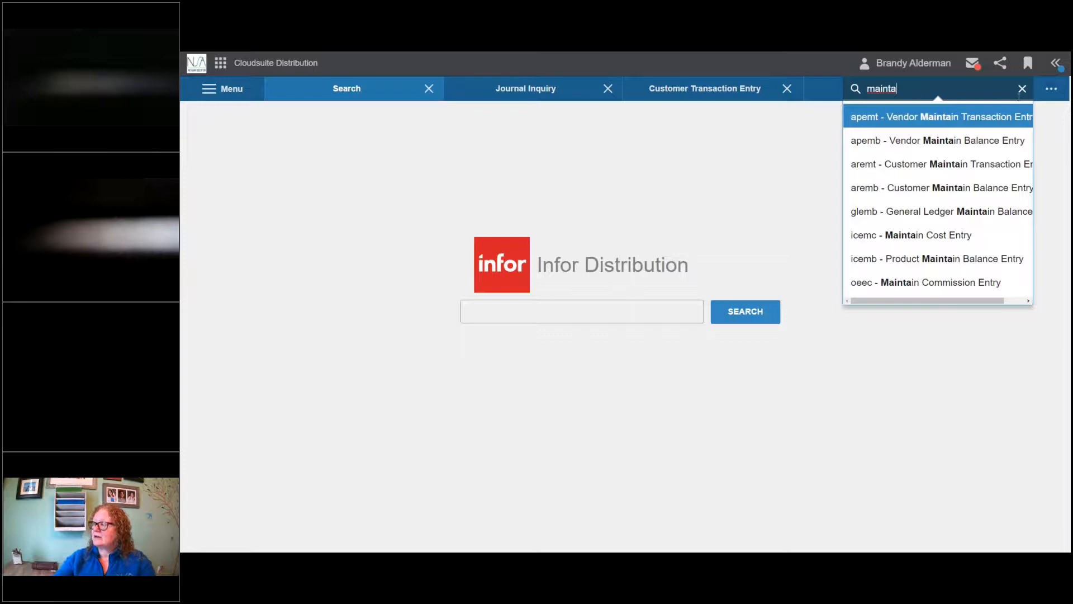
pyautogui.click(982, 171)
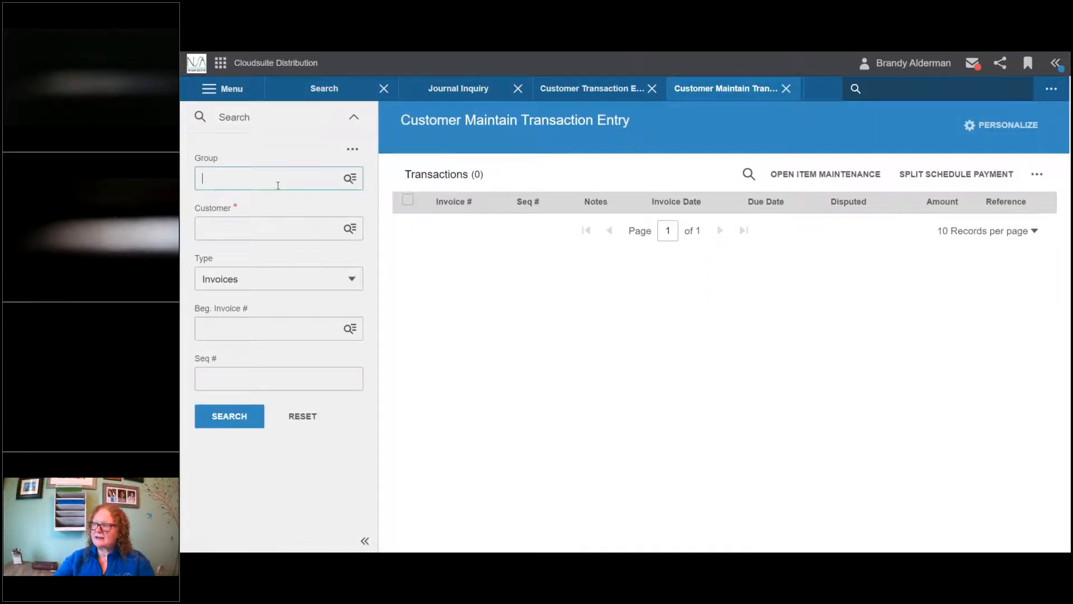
pyautogui.click(235, 223)
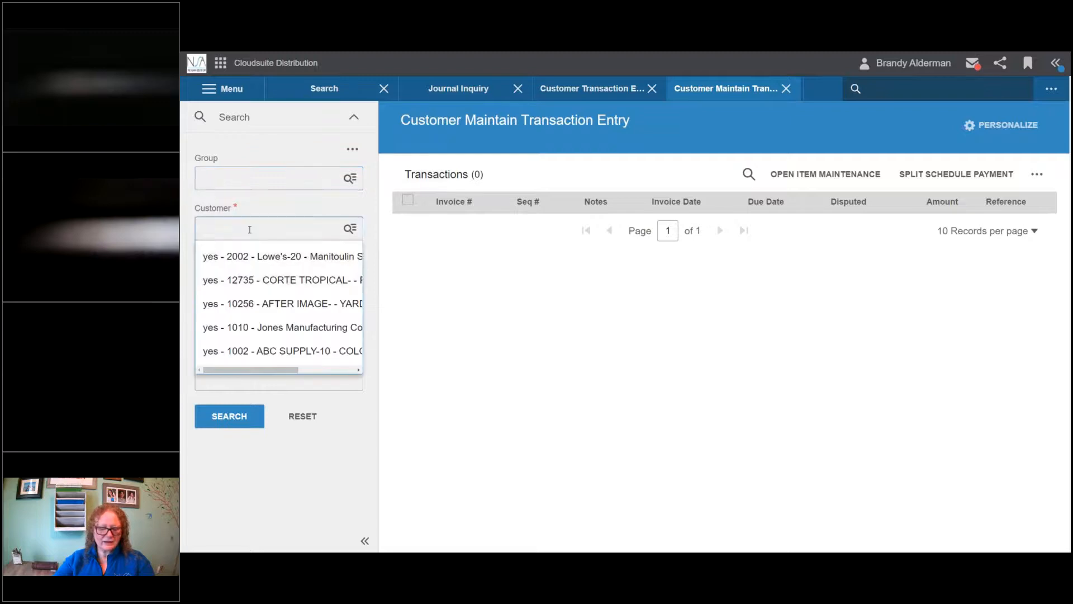
pyautogui.write('1001')
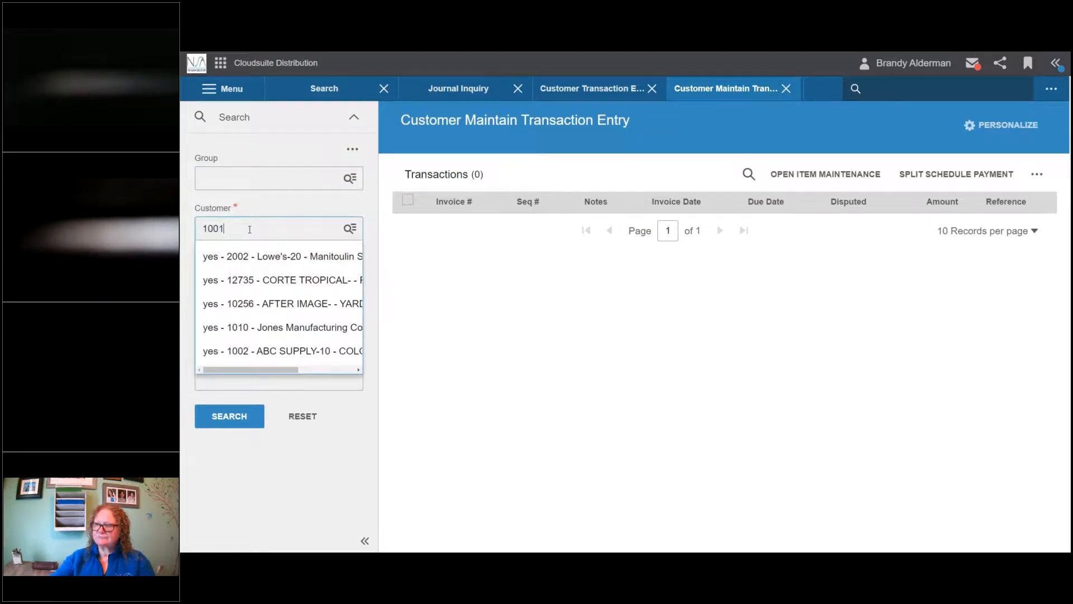
pyautogui.click(236, 265)
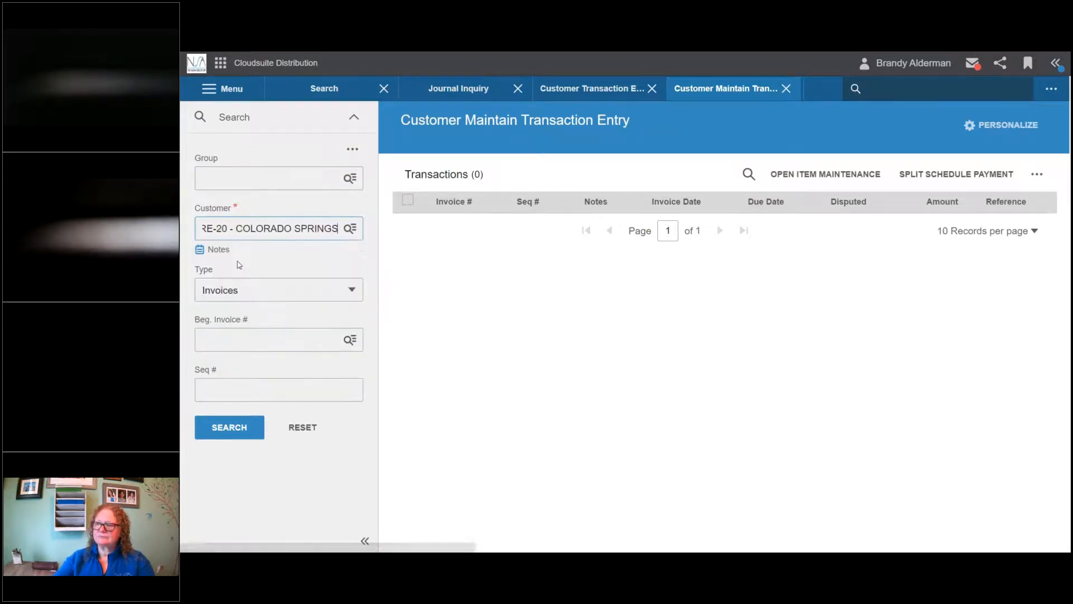
pyautogui.click(229, 429)
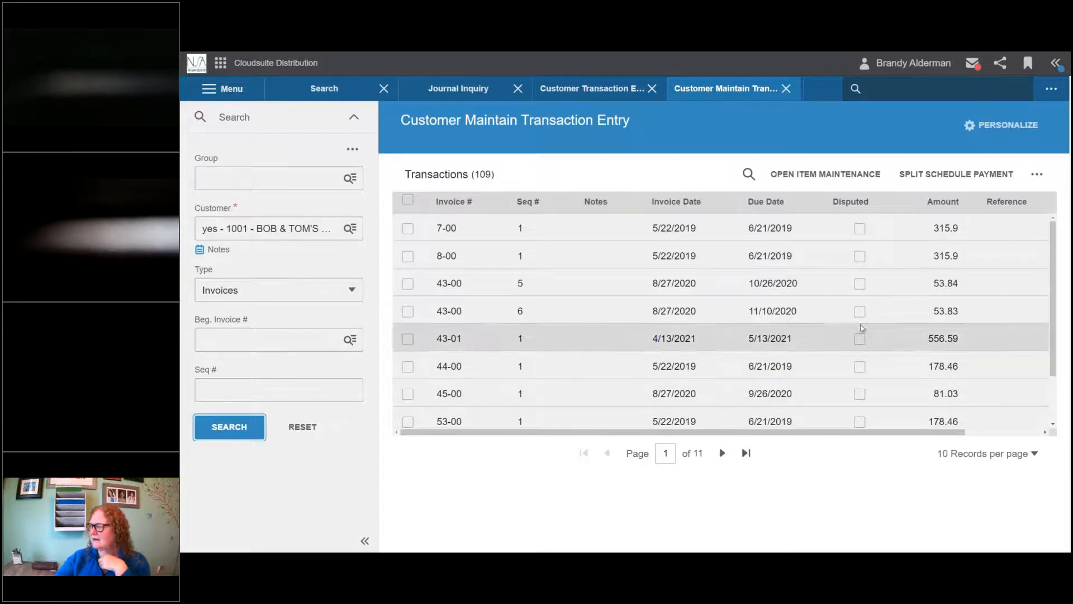
# Step: Give the open item of invoice 43-00, sequence 5, a discount of 10 percent and save it
pyautogui.click(408, 284)
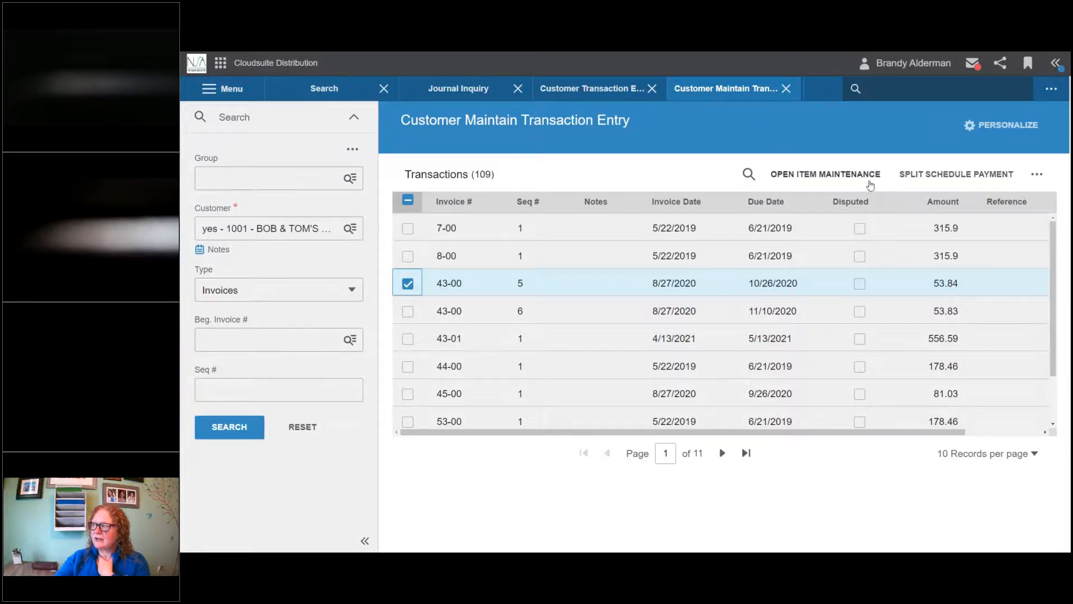
pyautogui.click(864, 174)
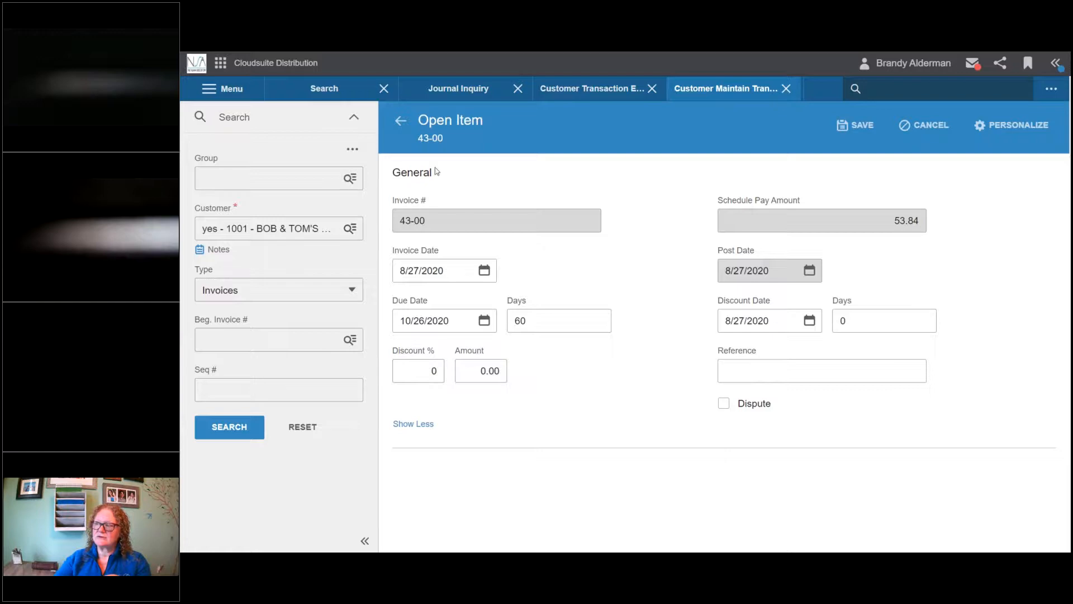
pyautogui.click(441, 369)
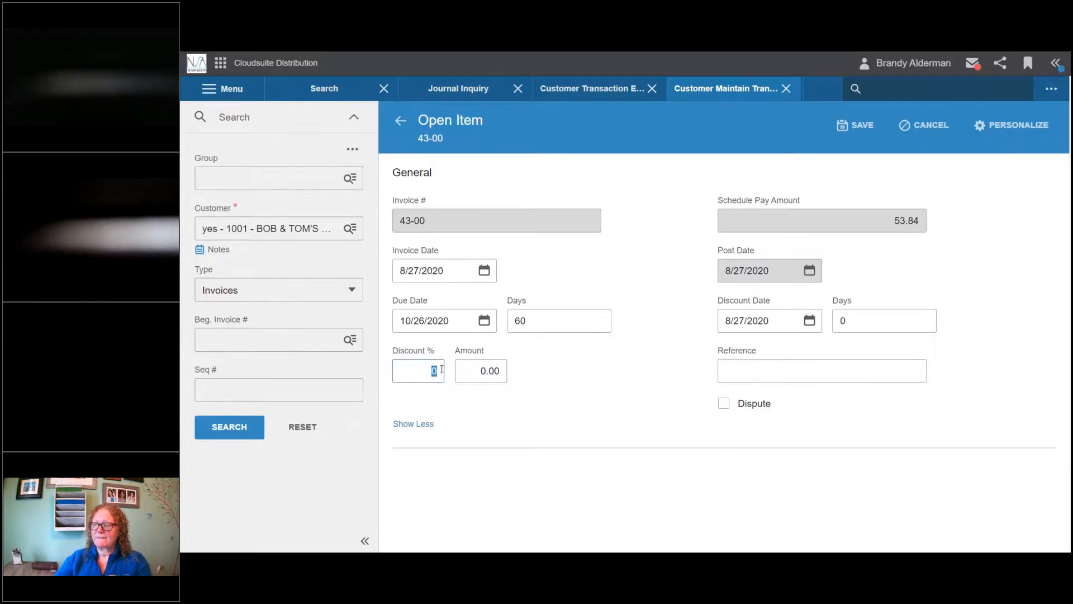
pyautogui.write('10')
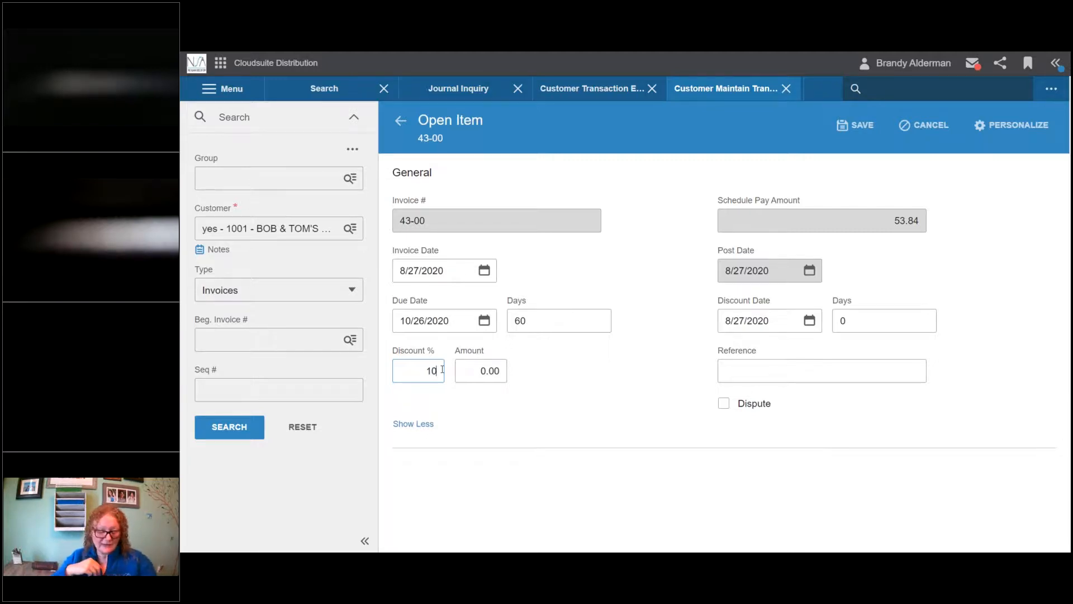
pyautogui.press('Tab')
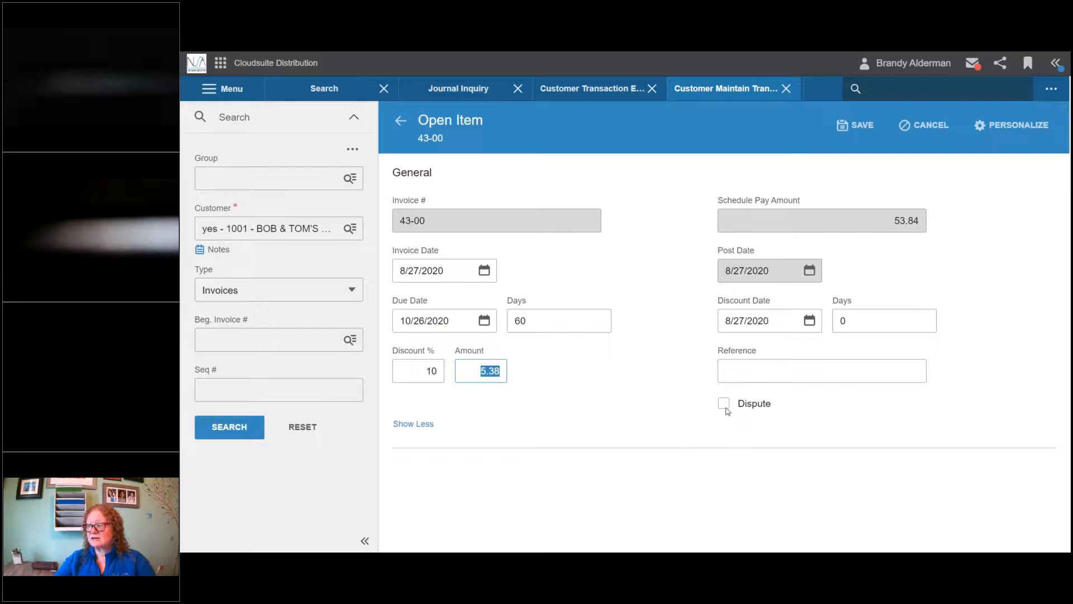
pyautogui.click(851, 124)
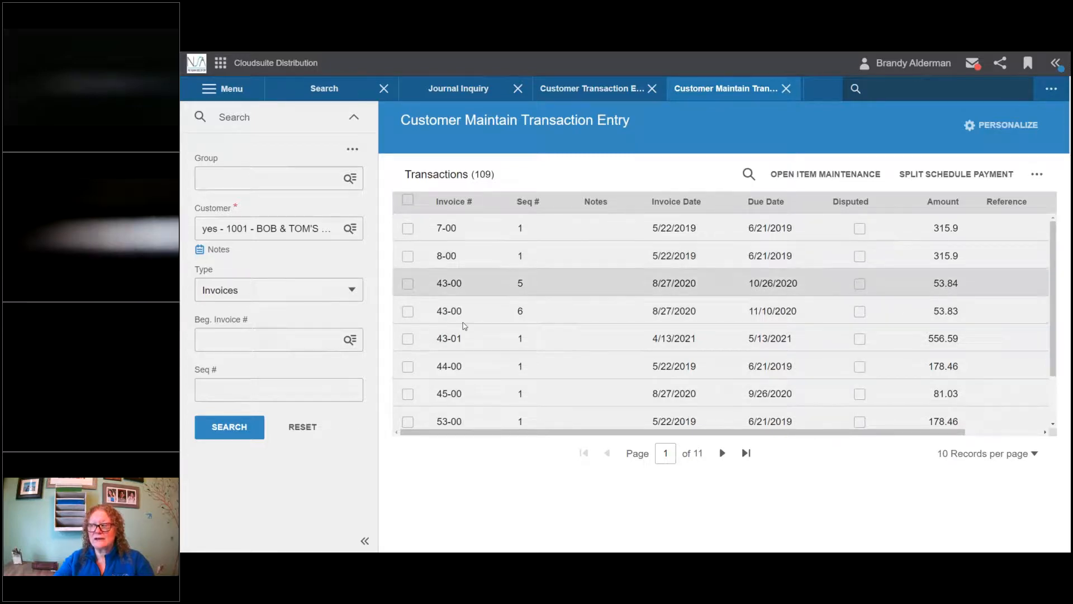
# Step: Split invoice 64-00 into 6 scheduled payments 14 days apart, save them, and check their entries in the Transactions list
pyautogui.scroll(-1, 635, 313)
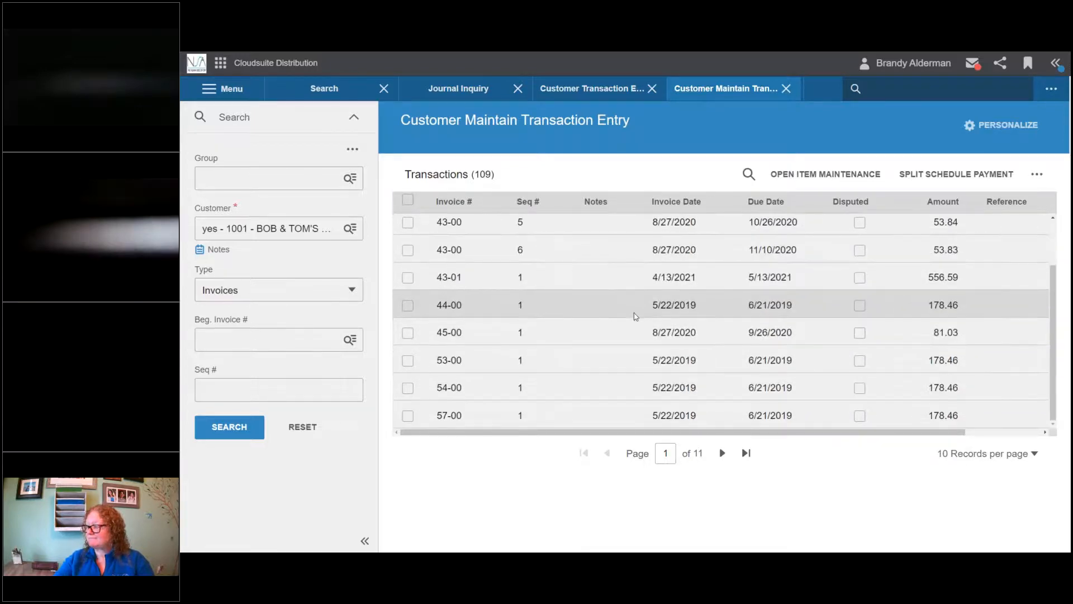
pyautogui.scroll(1, 660, 332)
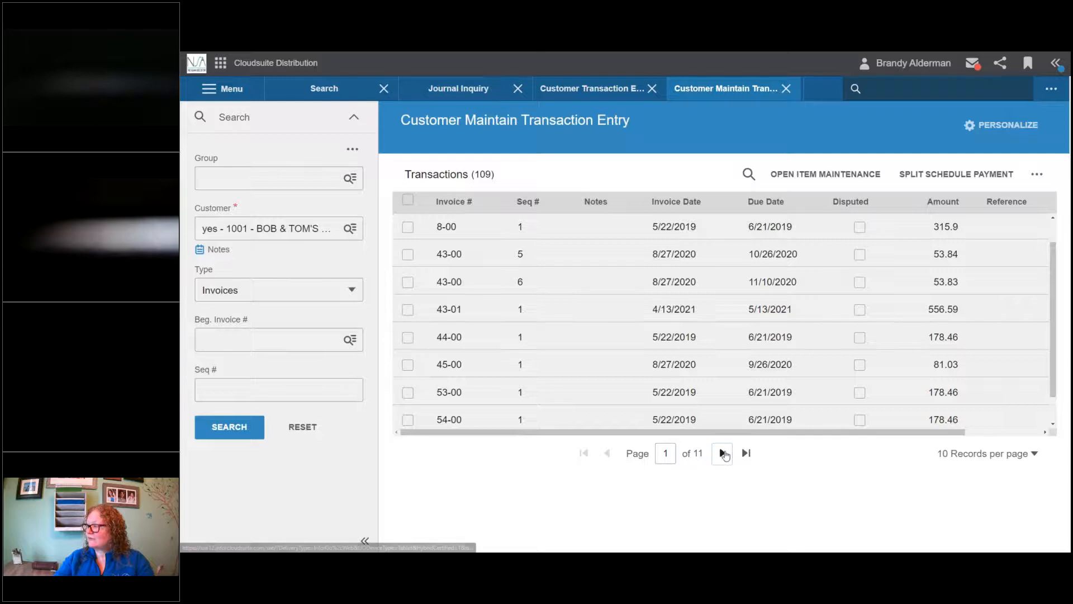
pyautogui.click(722, 453)
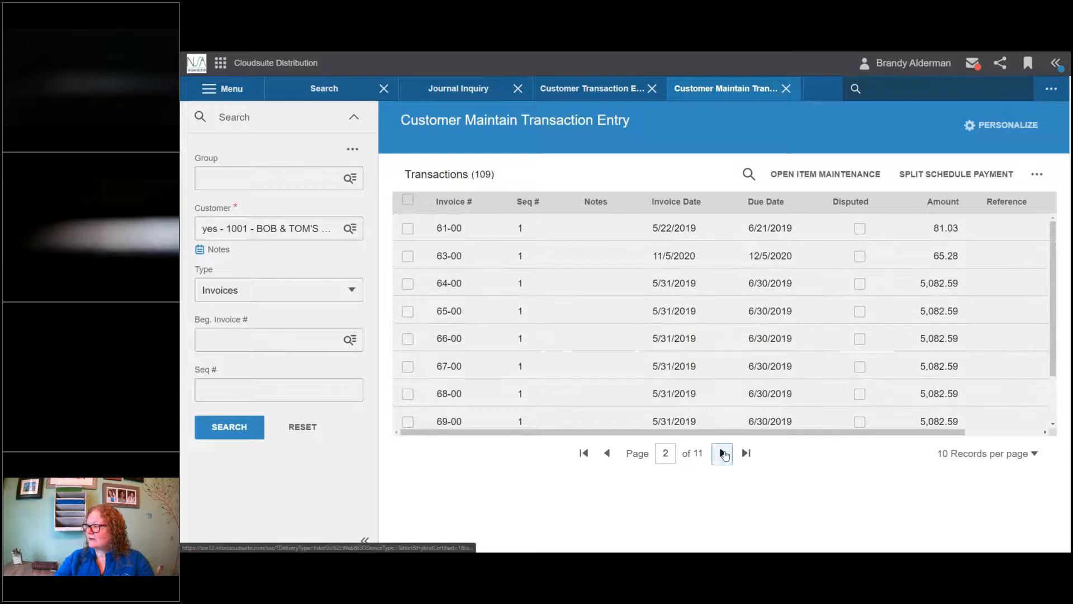
pyautogui.click(405, 285)
pyautogui.click(912, 174)
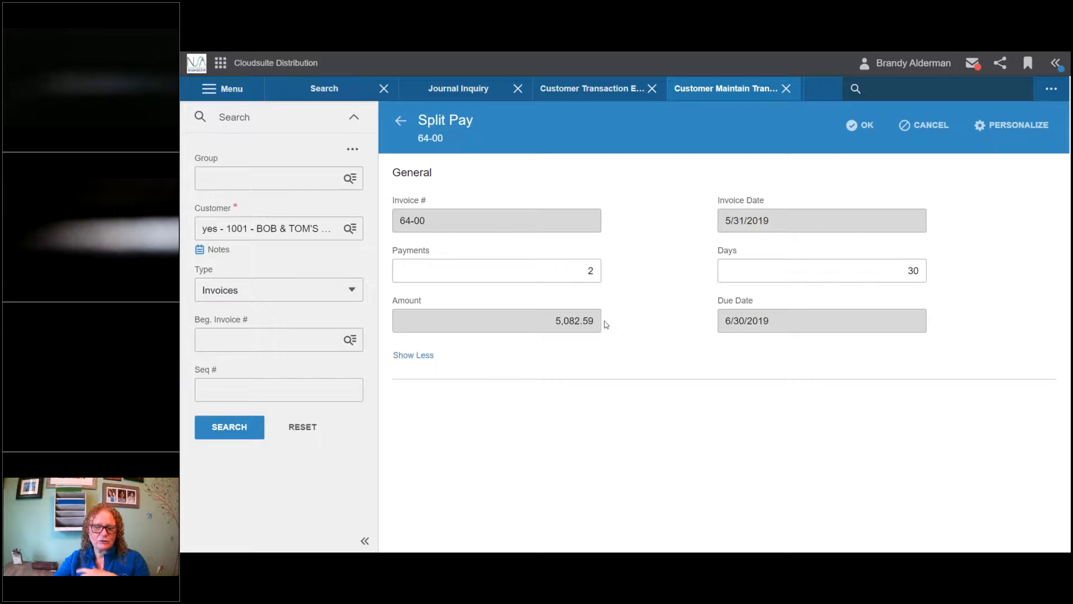
pyautogui.click(592, 272)
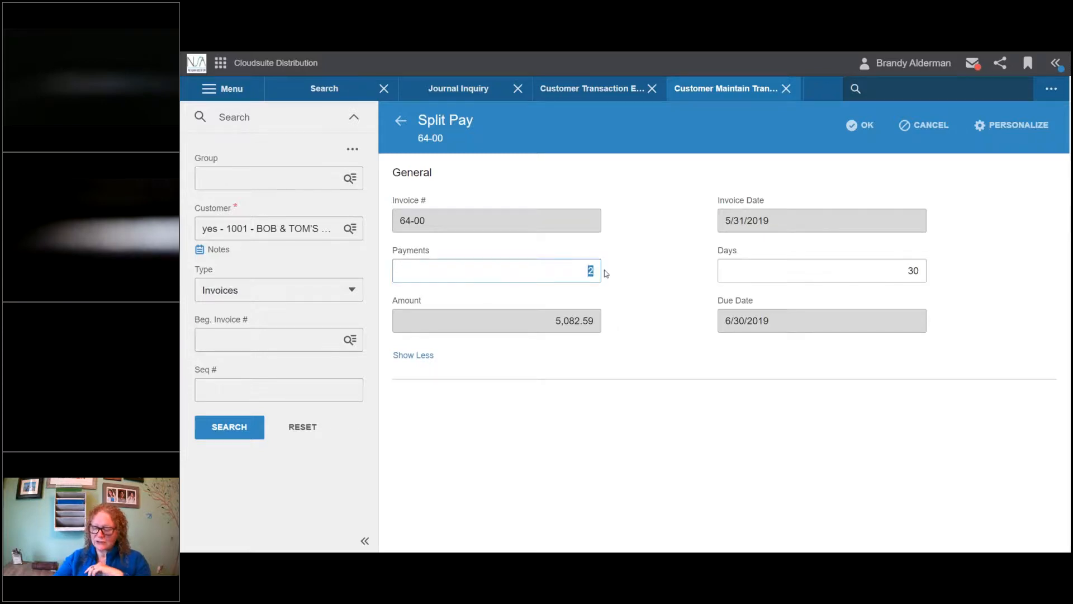
pyautogui.click(890, 271)
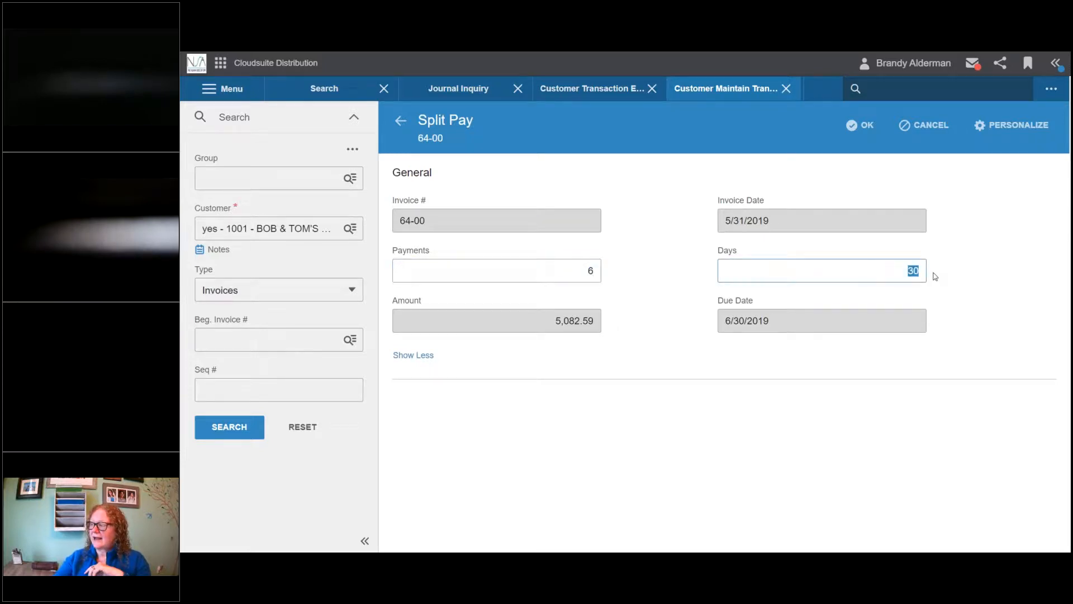
pyautogui.write('14')
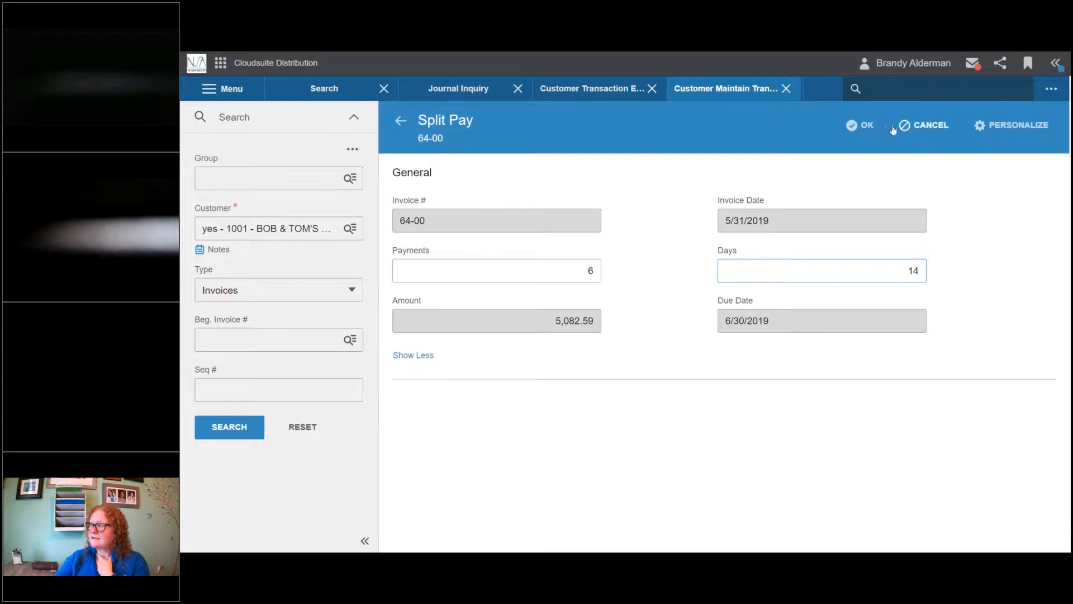
pyautogui.click(860, 125)
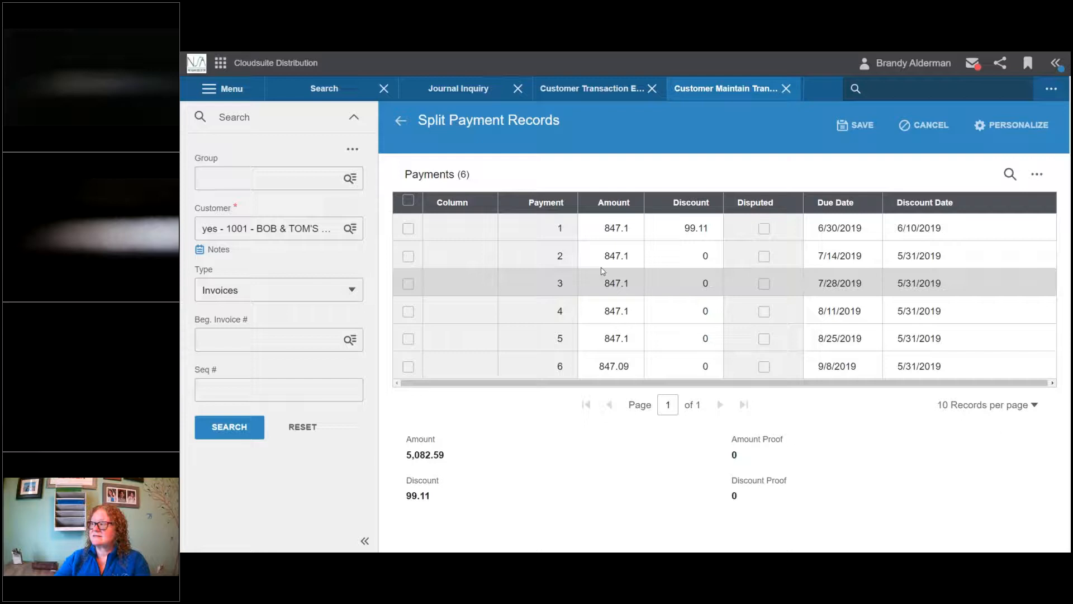
pyautogui.click(858, 126)
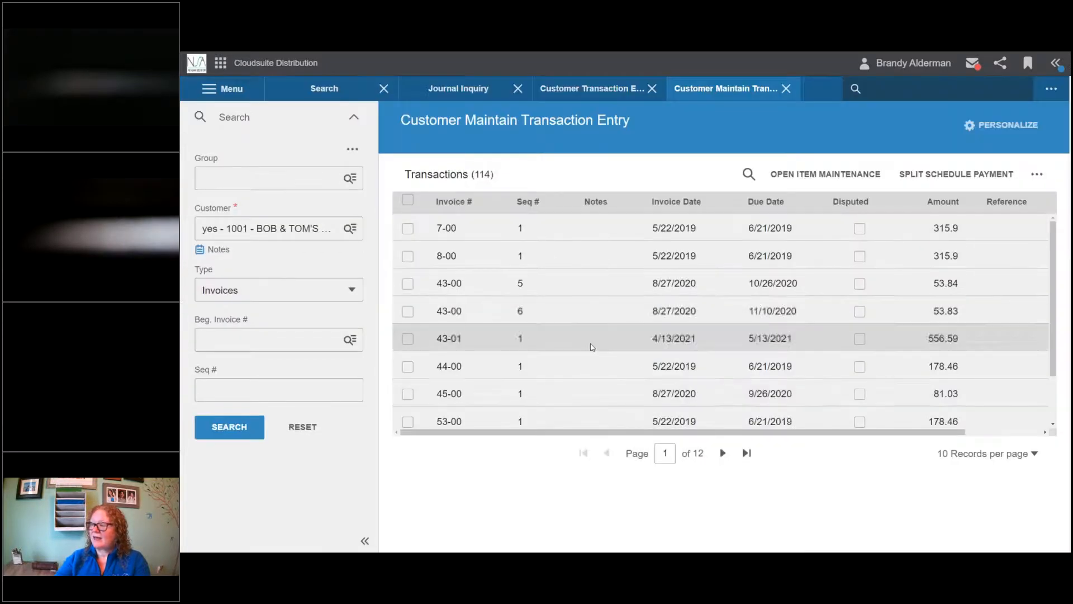
pyautogui.scroll(-2, 589, 346)
pyautogui.click(723, 452)
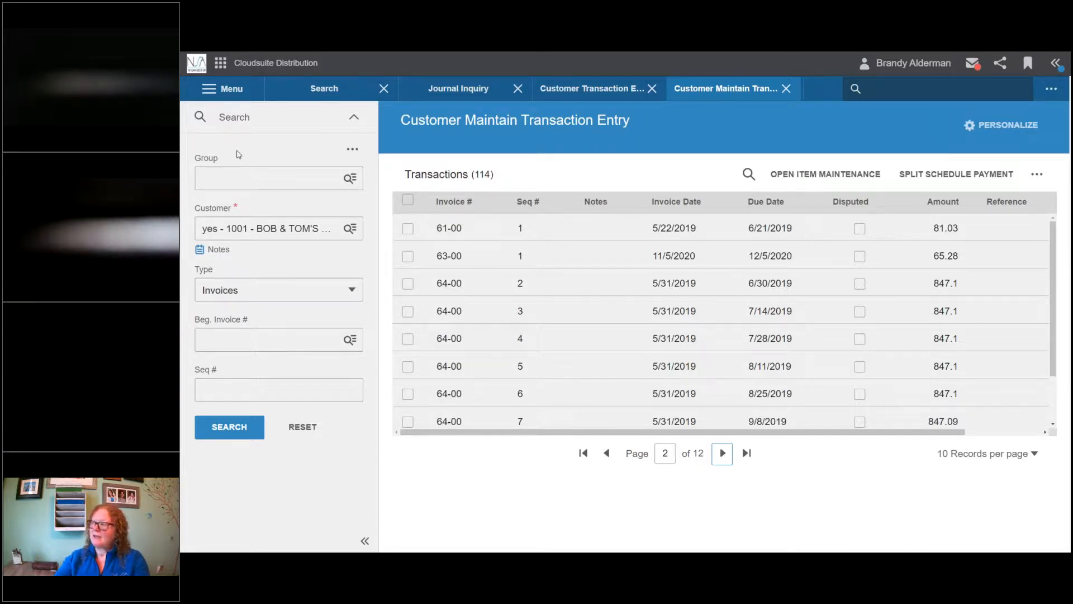
# Step: Close Customer Maintain Transaction Entry, Customer Transaction Entry and Journal Inquiry, and open Payment Reversal (arecr)
pyautogui.click(787, 88)
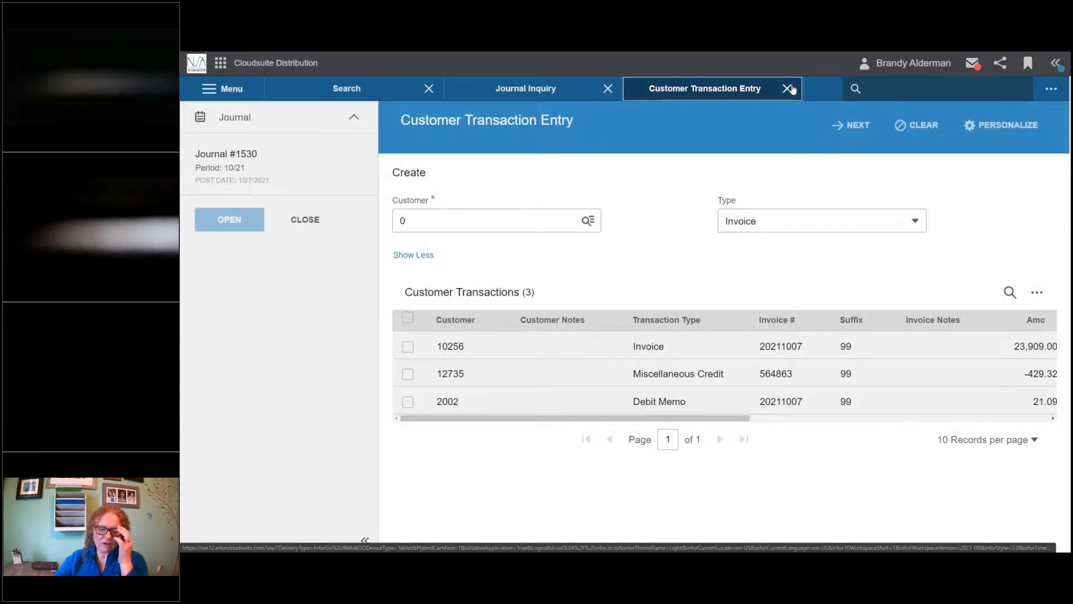
pyautogui.click(788, 91)
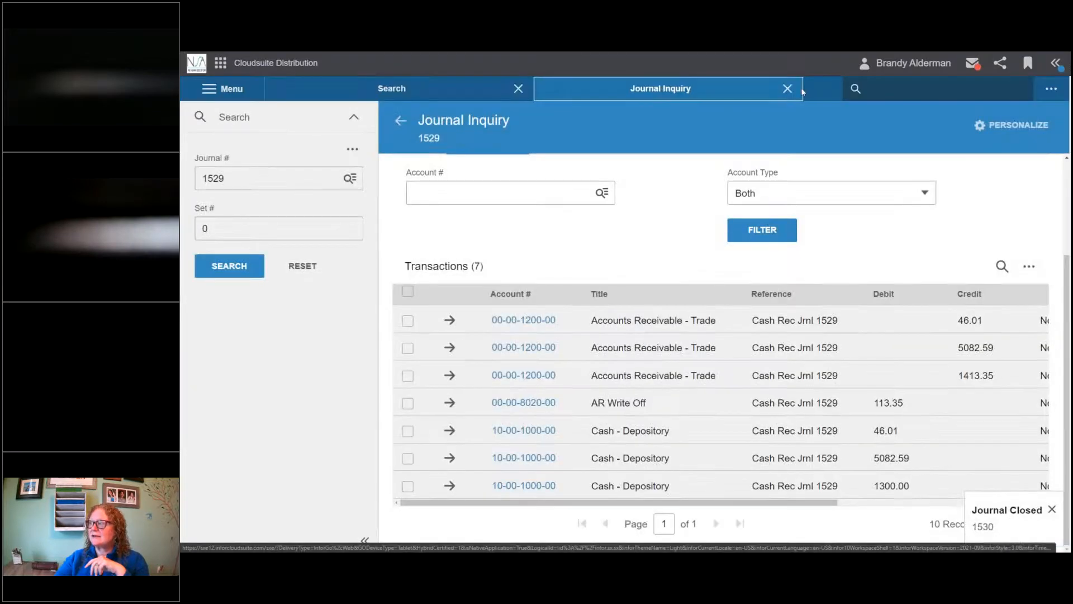
pyautogui.click(788, 89)
pyautogui.click(909, 95)
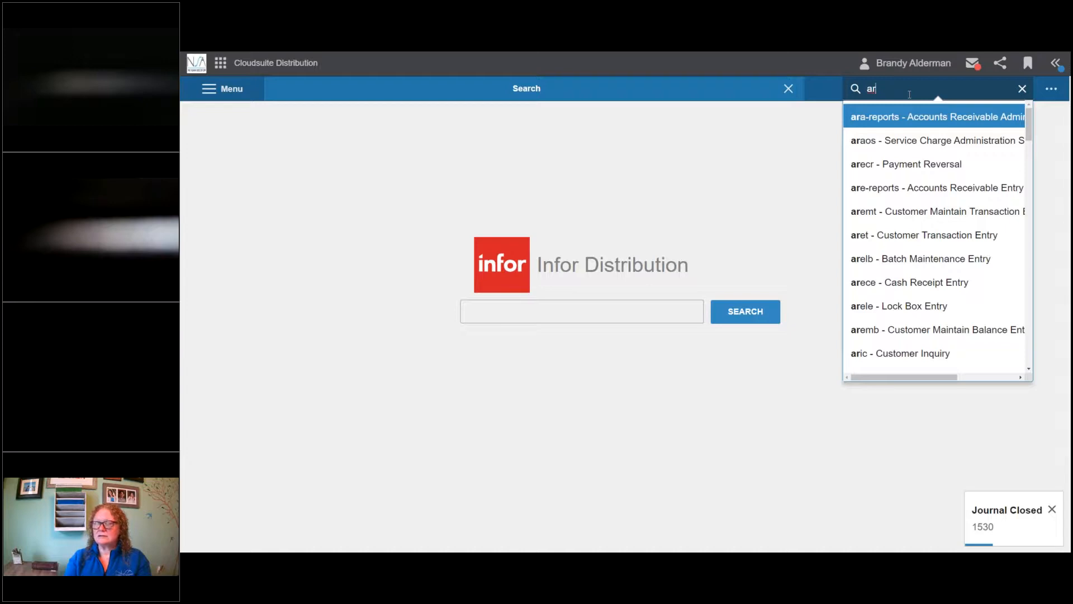
pyautogui.write('arecr')
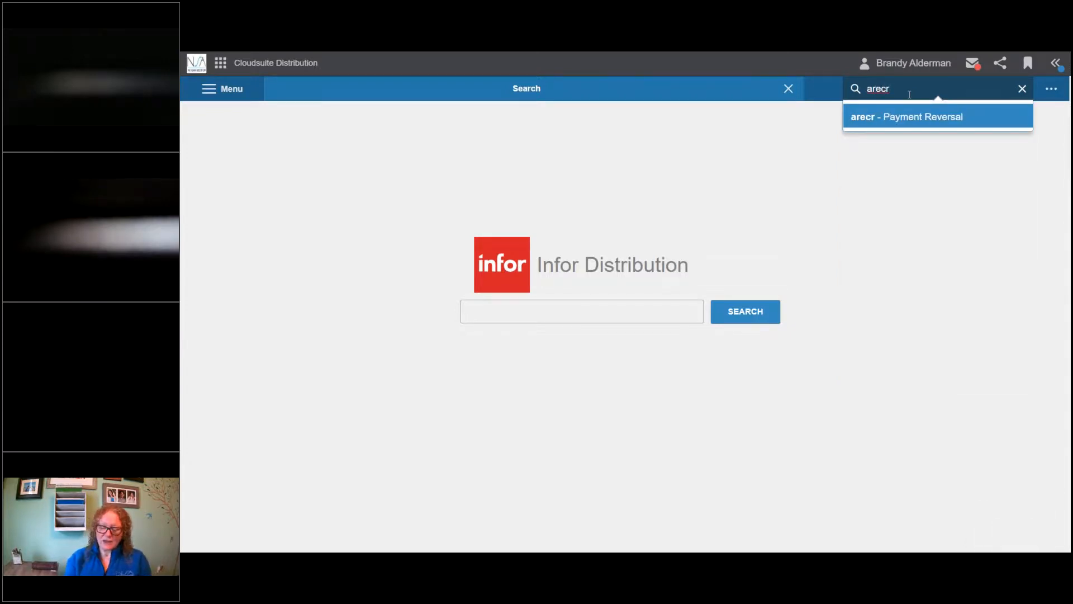
pyautogui.press('Return')
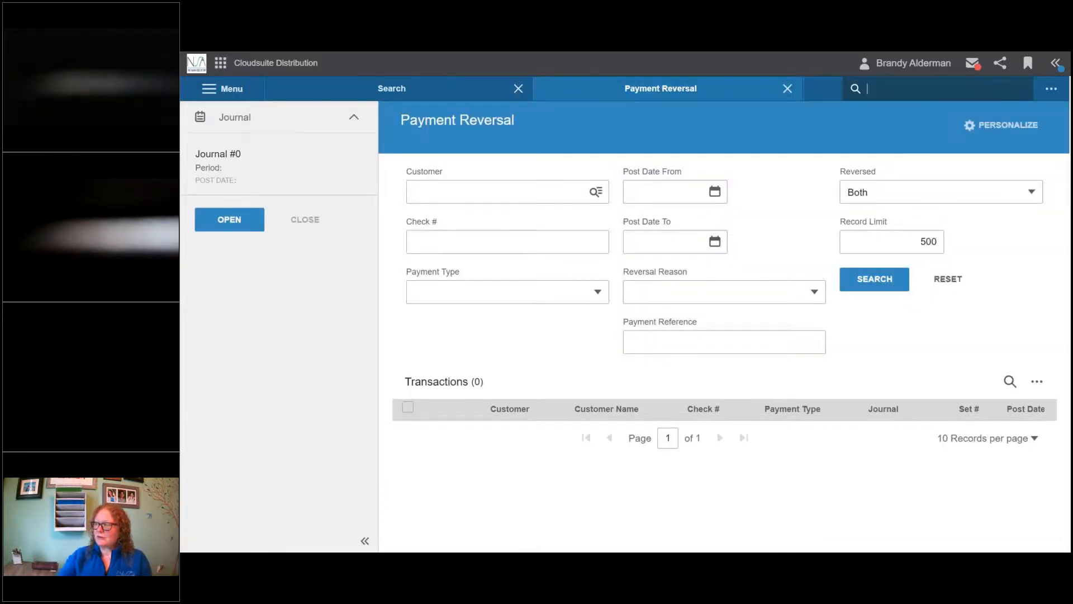
# Step: Search for payments posted from 10/7/2021 to 10/7/2021 and look through the Transactions list
pyautogui.click(673, 192)
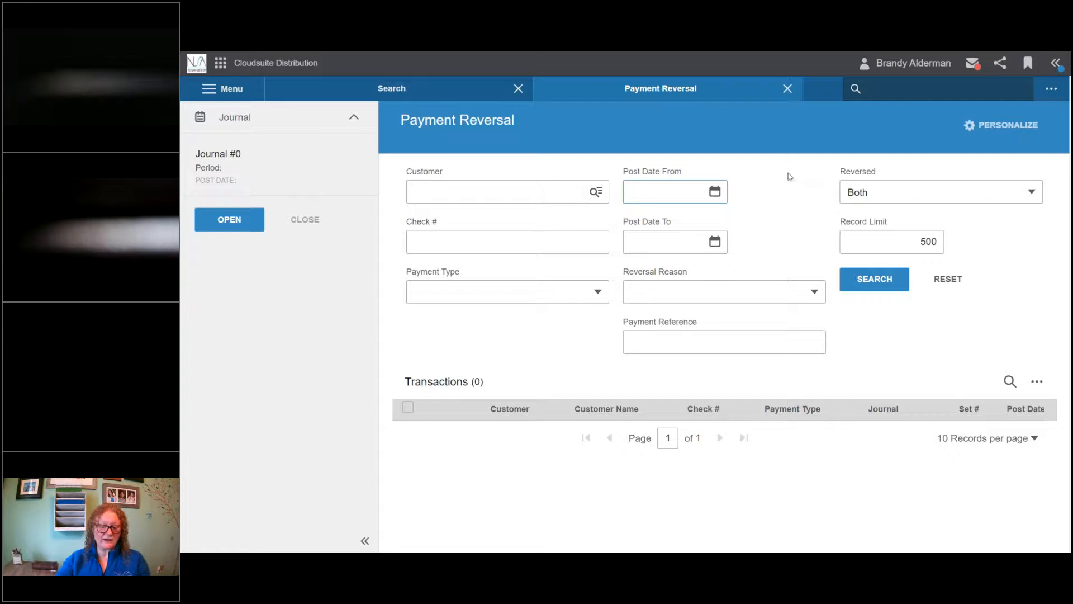
pyautogui.press('t')
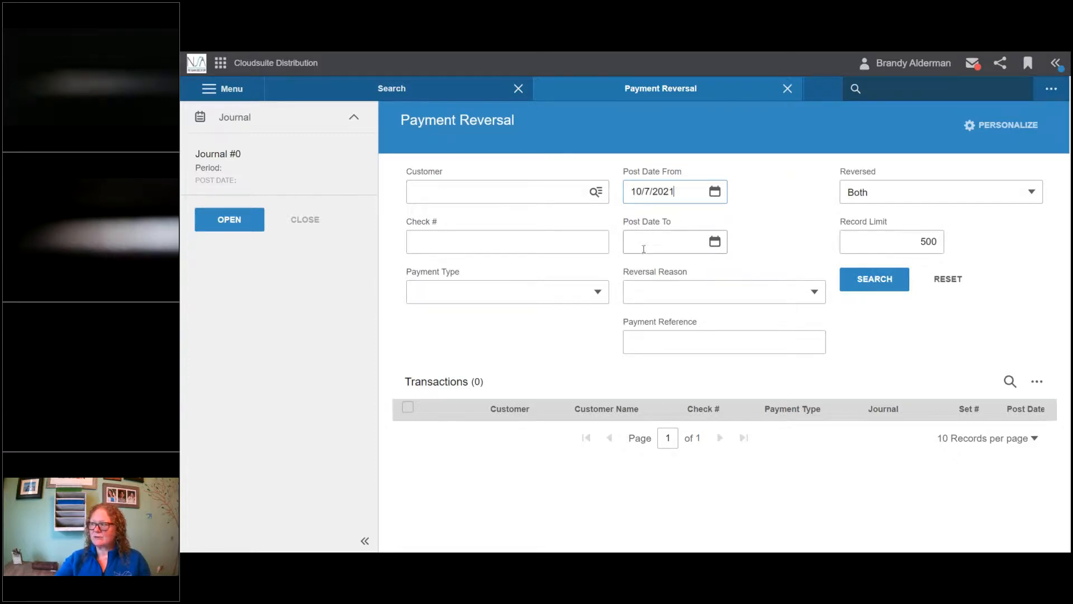
pyautogui.press('t')
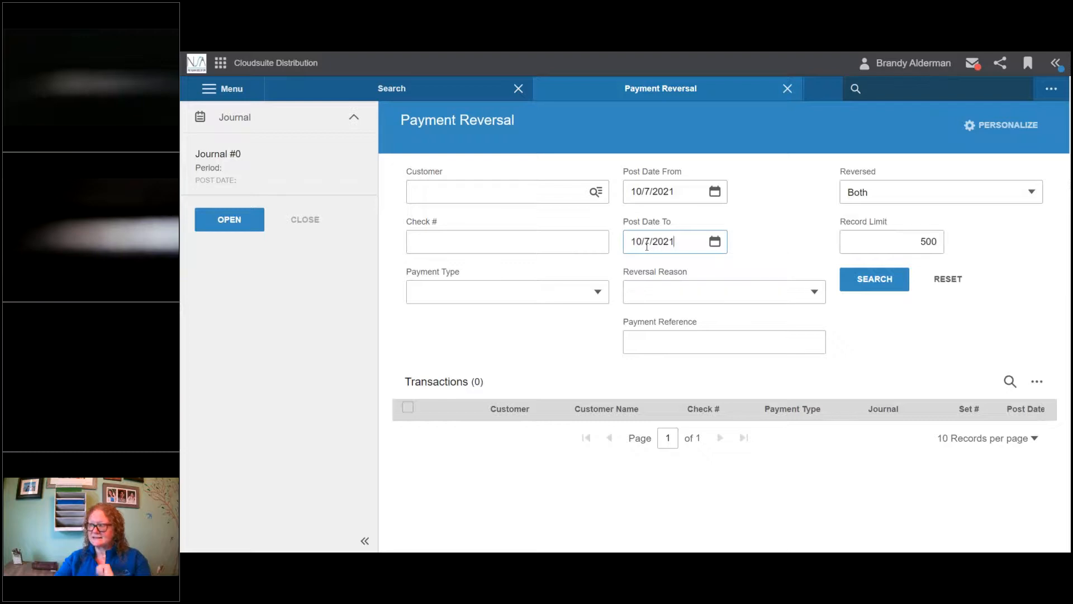
pyautogui.click(715, 241)
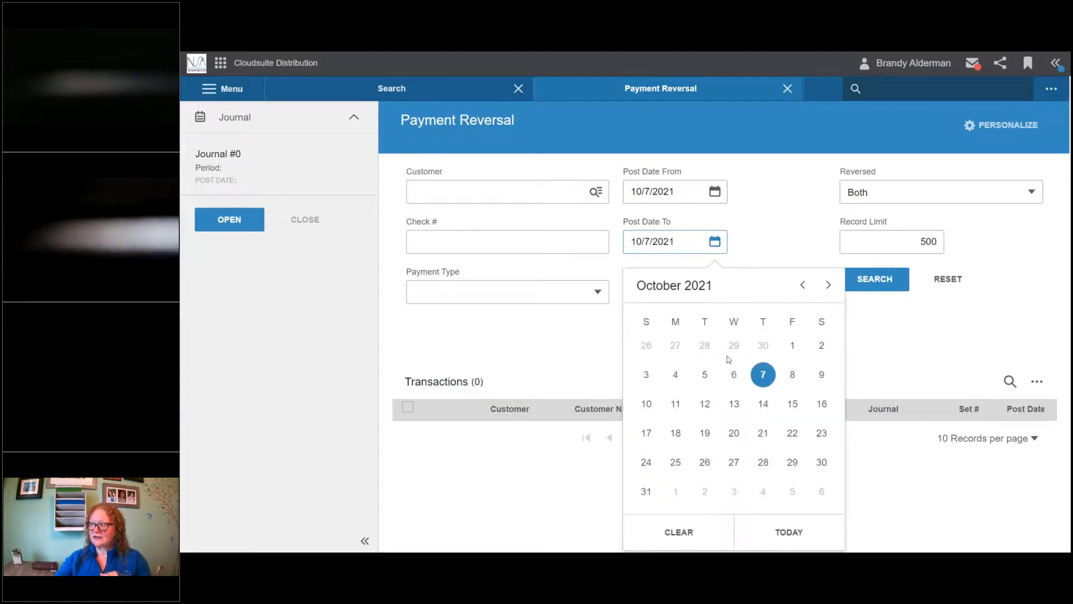
pyautogui.click(788, 532)
pyautogui.click(873, 278)
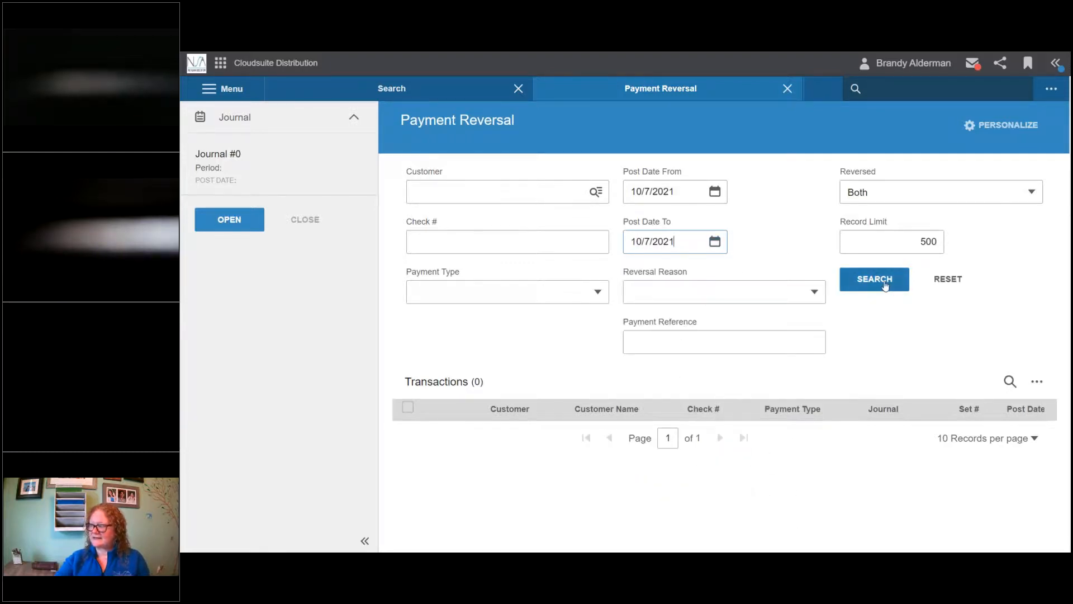
pyautogui.scroll(-2, 779, 335)
pyautogui.scroll(-1, 780, 334)
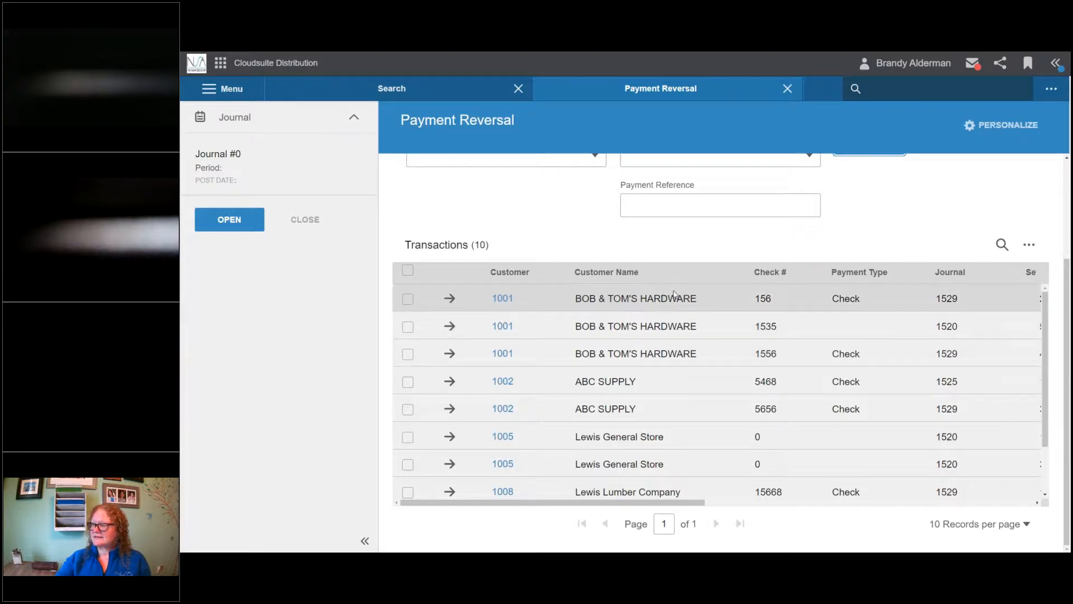
# Step: Reverse BOB & TOM'S HARDWARE check 156 with reason NSF Check and invoice number 20211058, and submit the reversal under a new journal
pyautogui.click(449, 298)
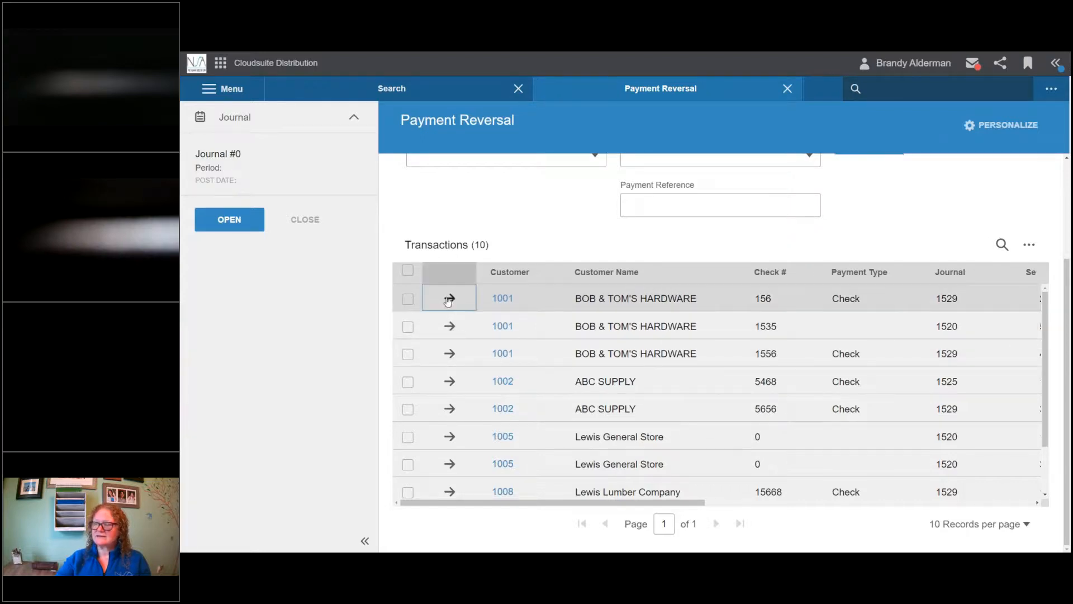
pyautogui.click(517, 198)
pyautogui.click(441, 238)
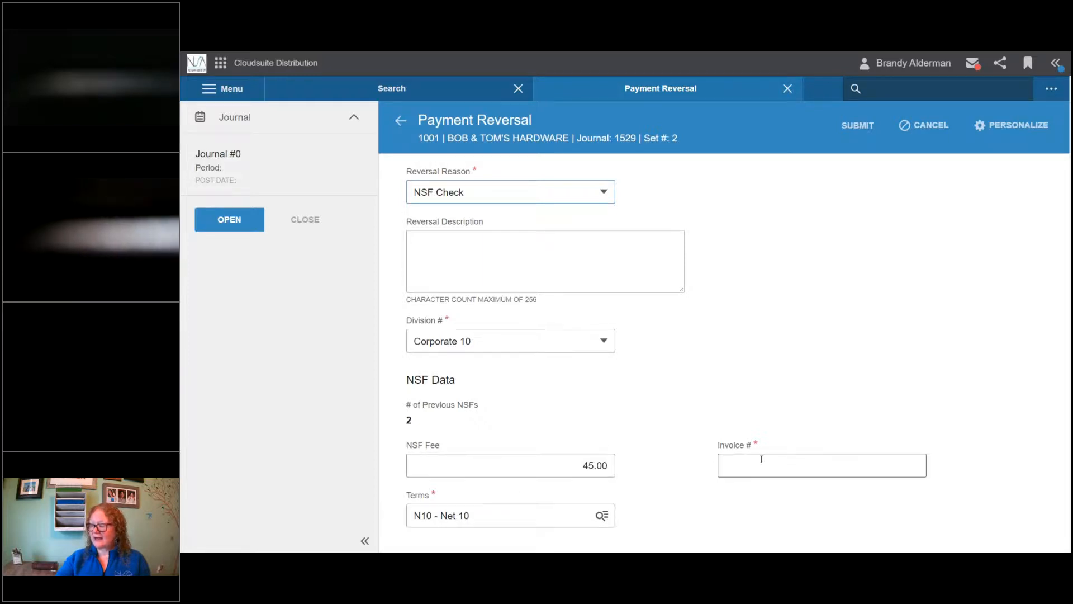
pyautogui.click(814, 468)
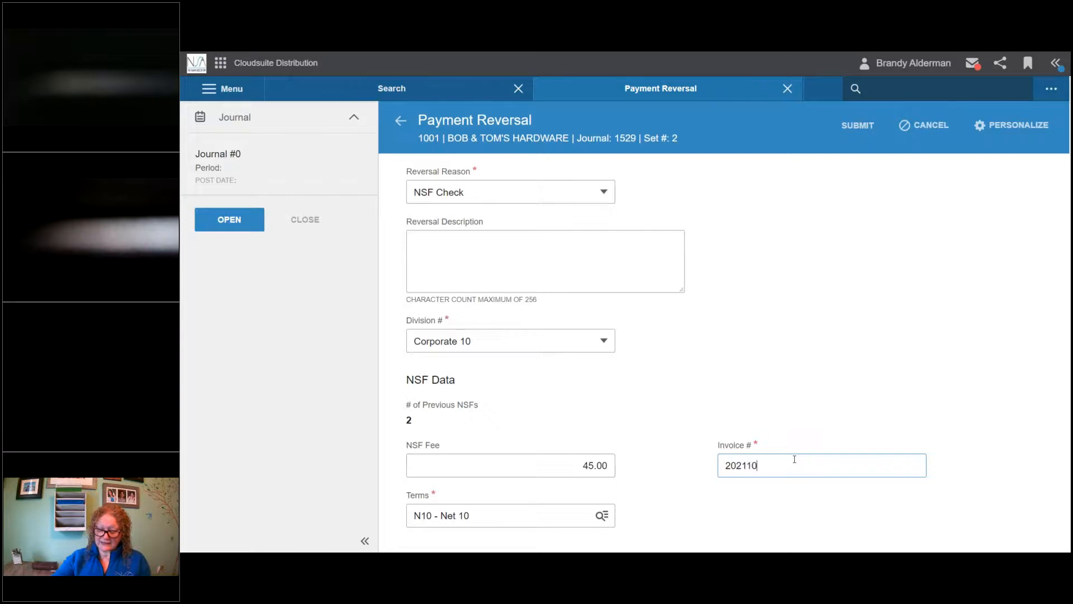
pyautogui.write('58')
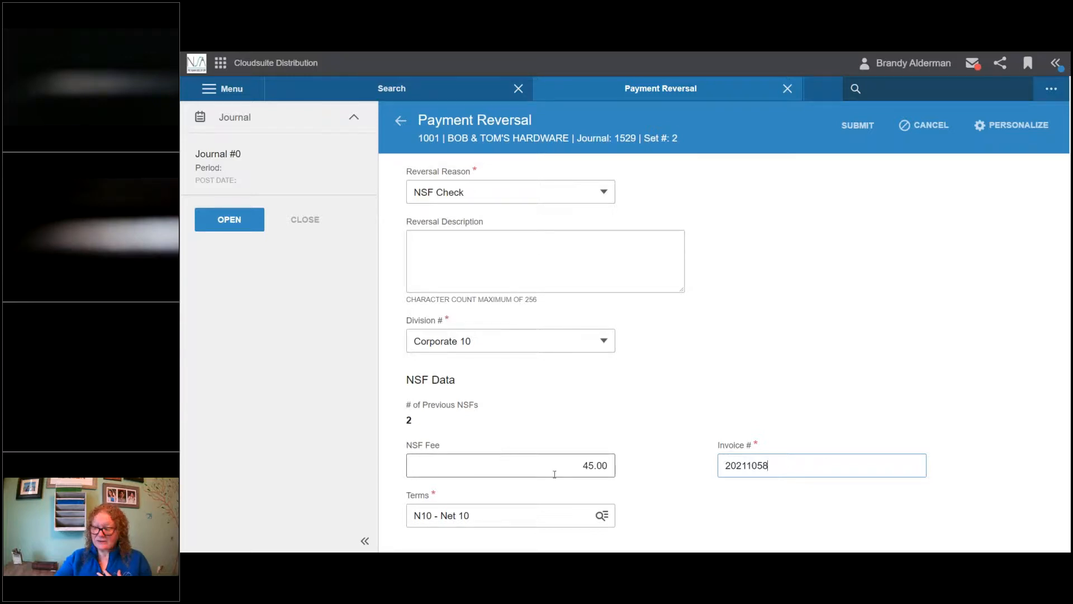
pyautogui.click(860, 126)
pyautogui.click(685, 450)
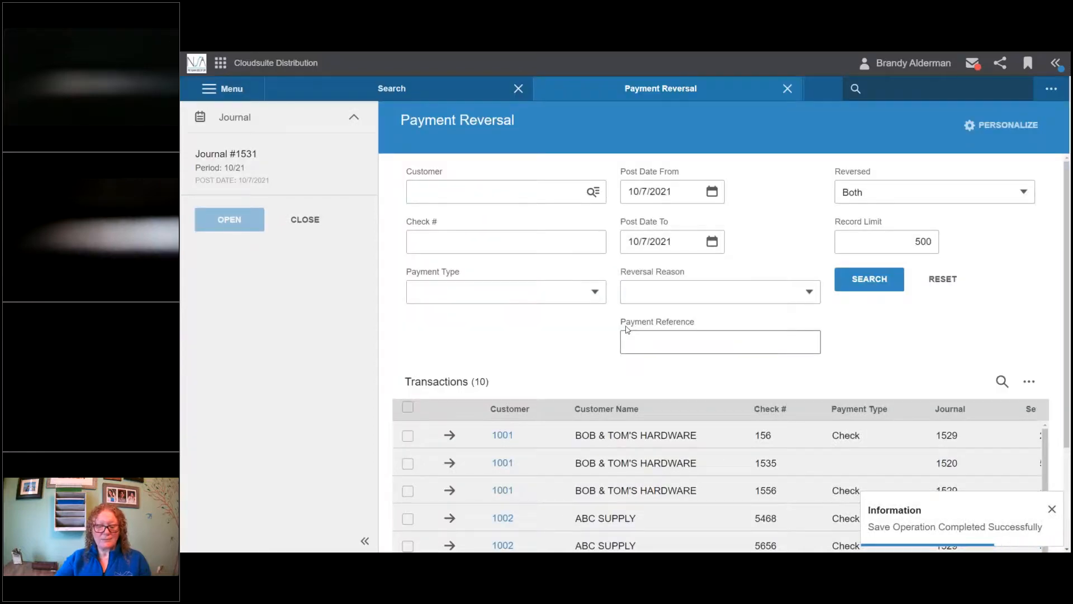
# Step: Open Customer Inquiry (aric) and load the record for BOB & TOM'S HARDWARE
pyautogui.scroll(-3, 629, 333)
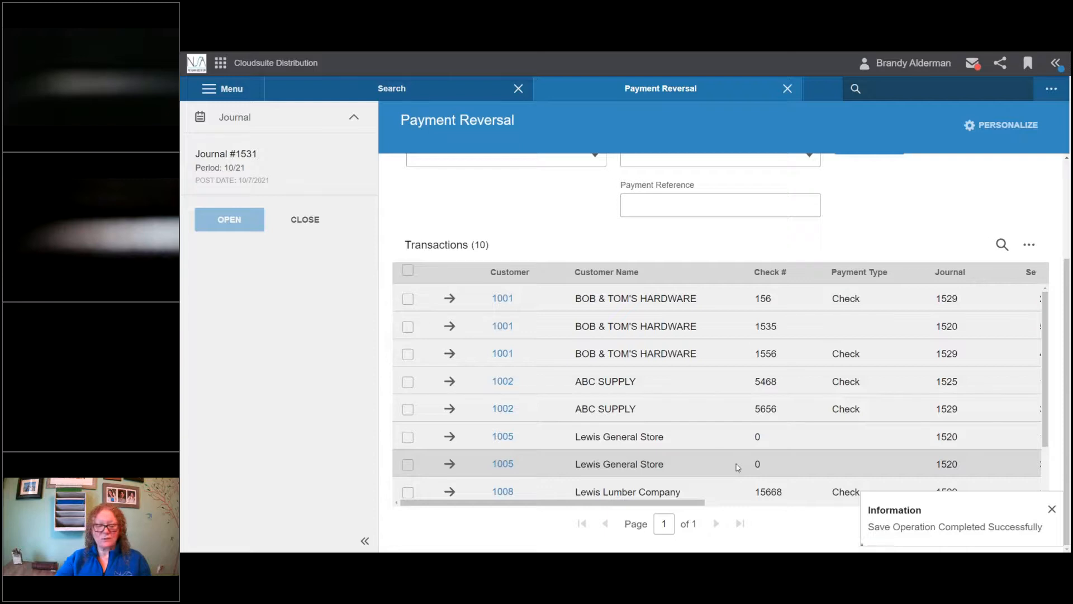
pyautogui.scroll(3, 738, 467)
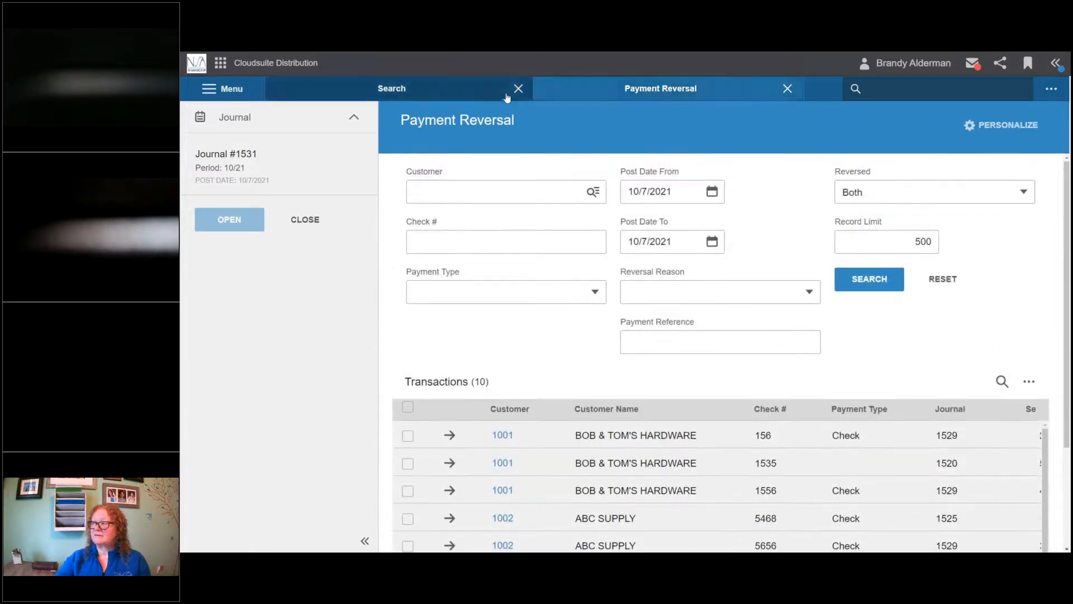
pyautogui.click(935, 88)
pyautogui.write('aric')
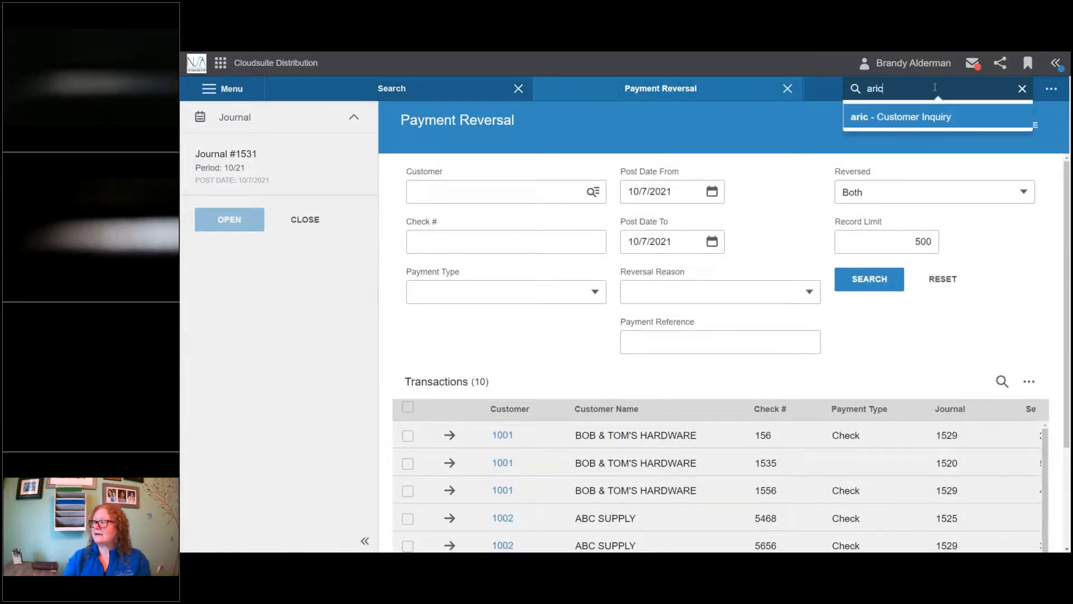
pyautogui.press('Return')
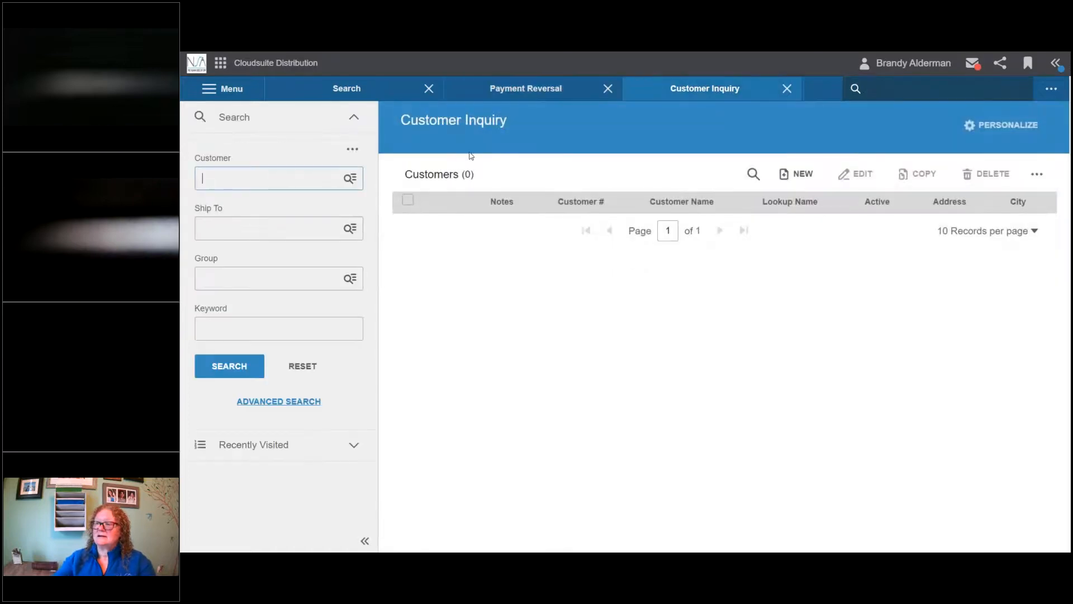
pyautogui.click(270, 178)
pyautogui.click(262, 227)
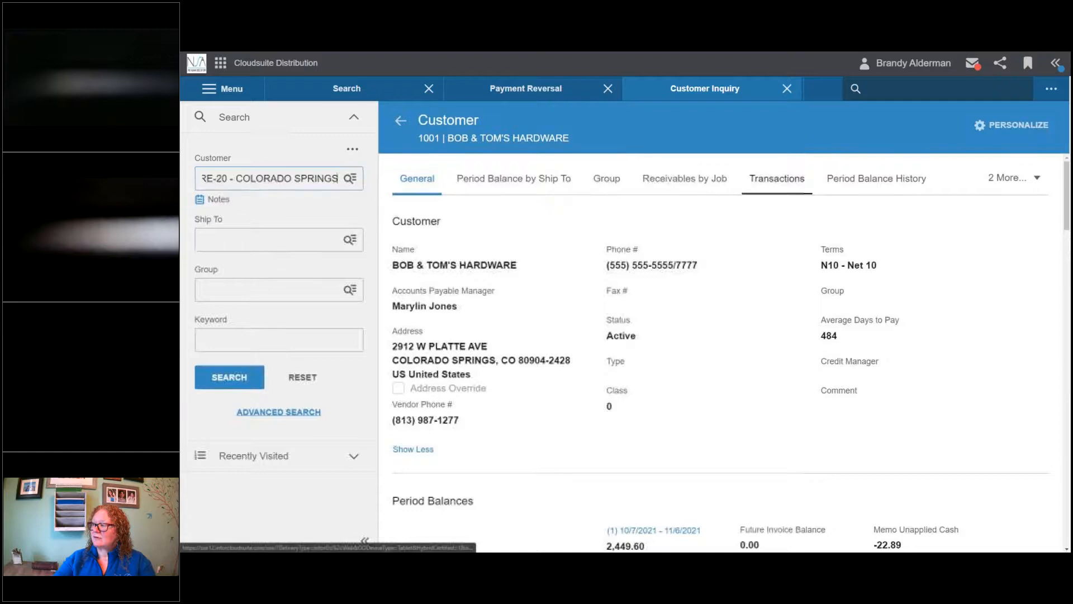
# Step: Search the customer's active transactions across all payment types and go to the Transactions list
pyautogui.click(777, 178)
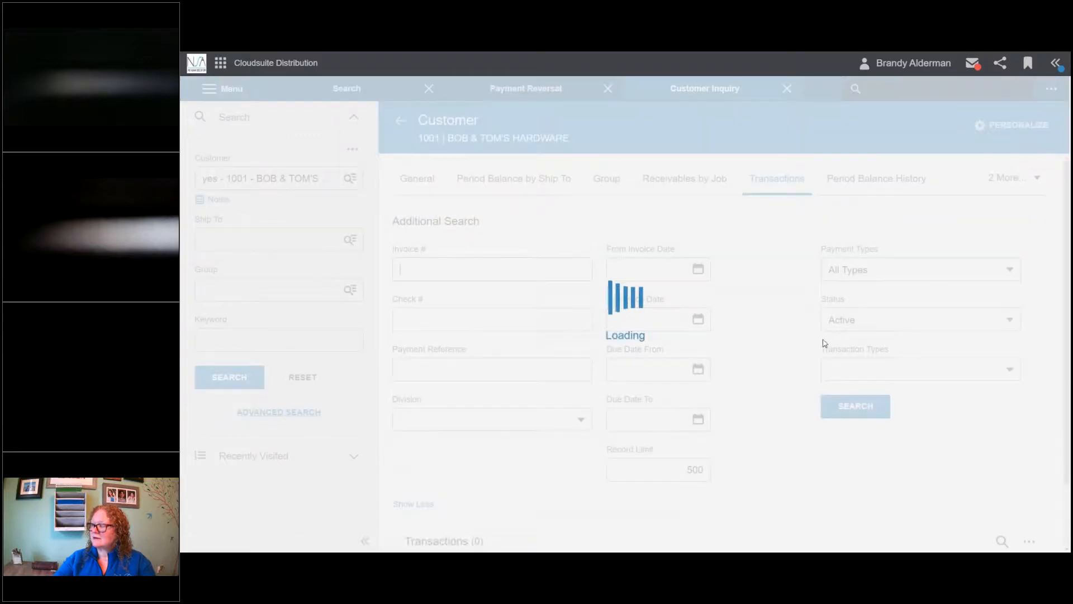
pyautogui.click(646, 322)
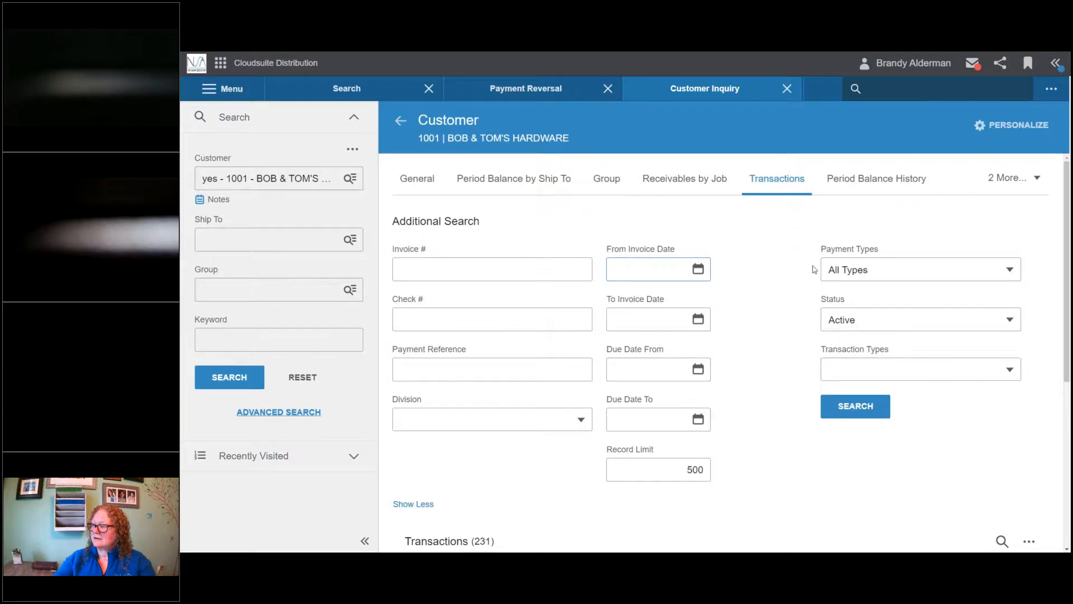
pyautogui.click(855, 413)
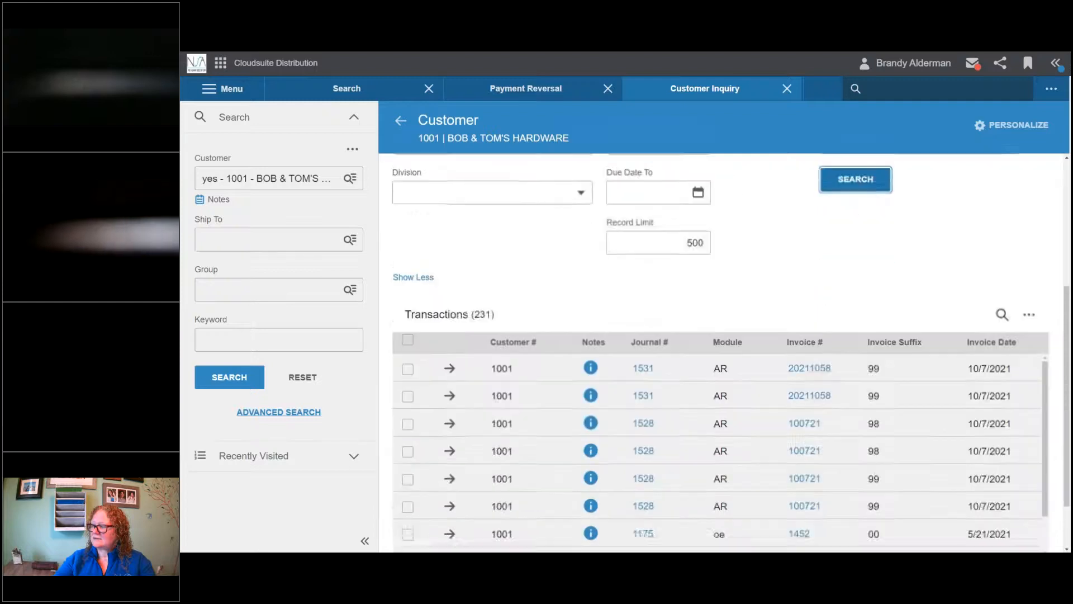
pyautogui.scroll(-2, 855, 413)
pyautogui.scroll(1, 855, 413)
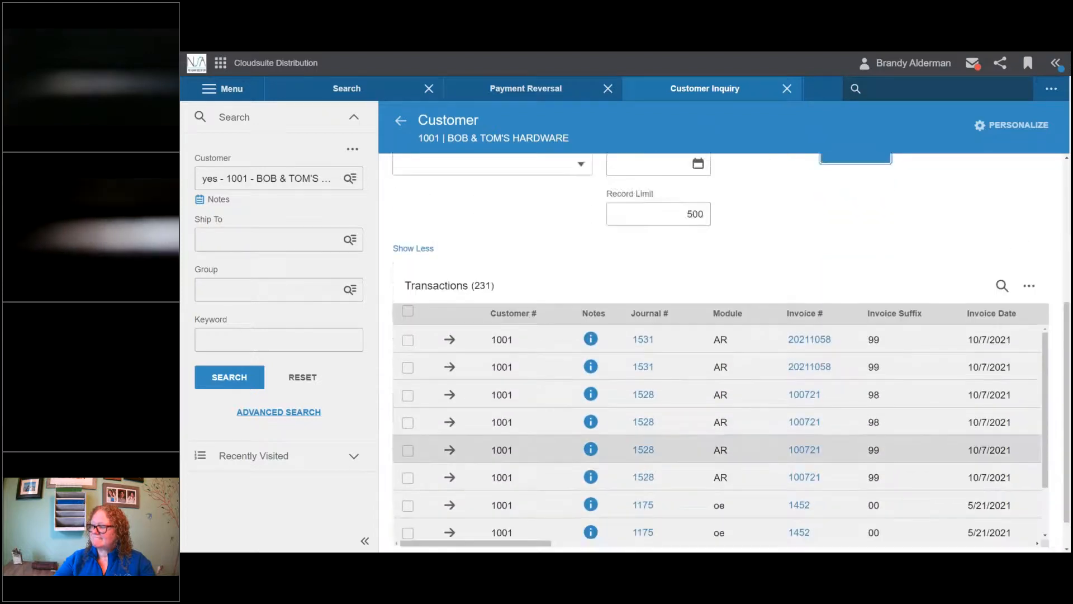
pyautogui.scroll(4, 893, 367)
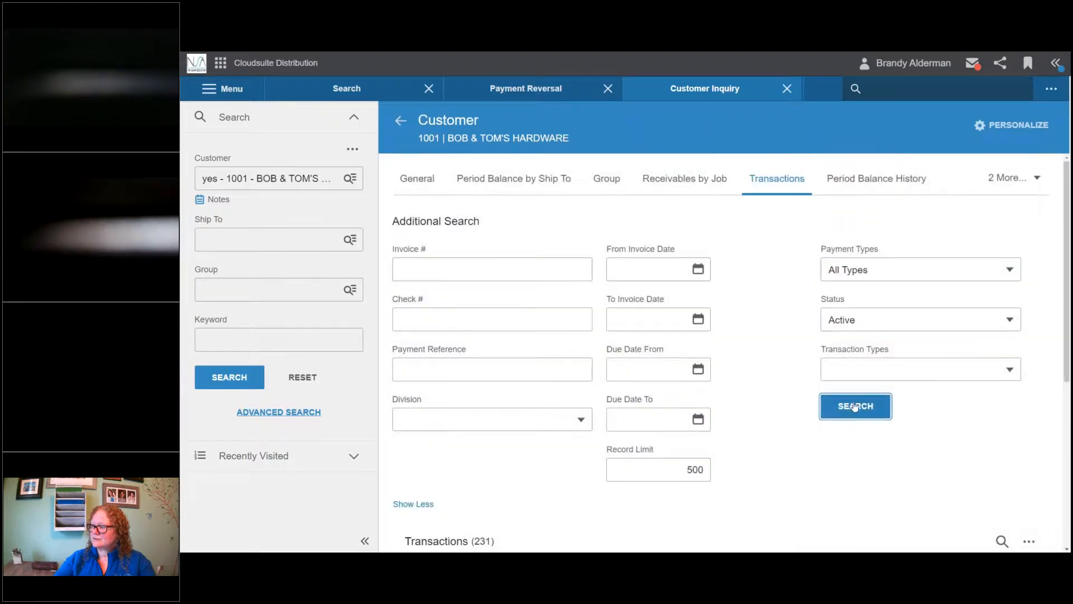
pyautogui.click(880, 322)
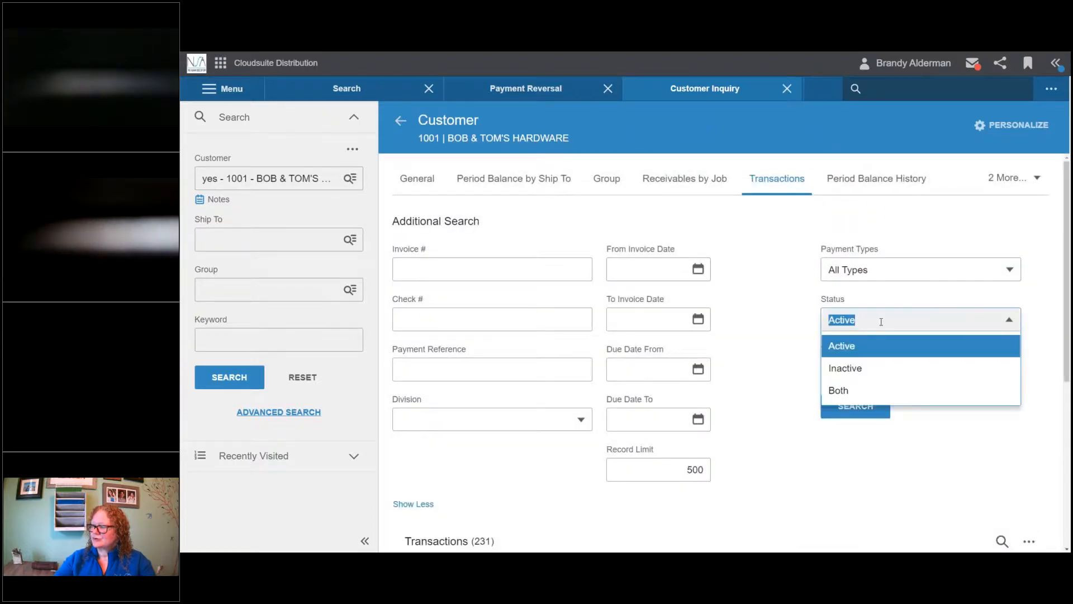
pyautogui.click(676, 273)
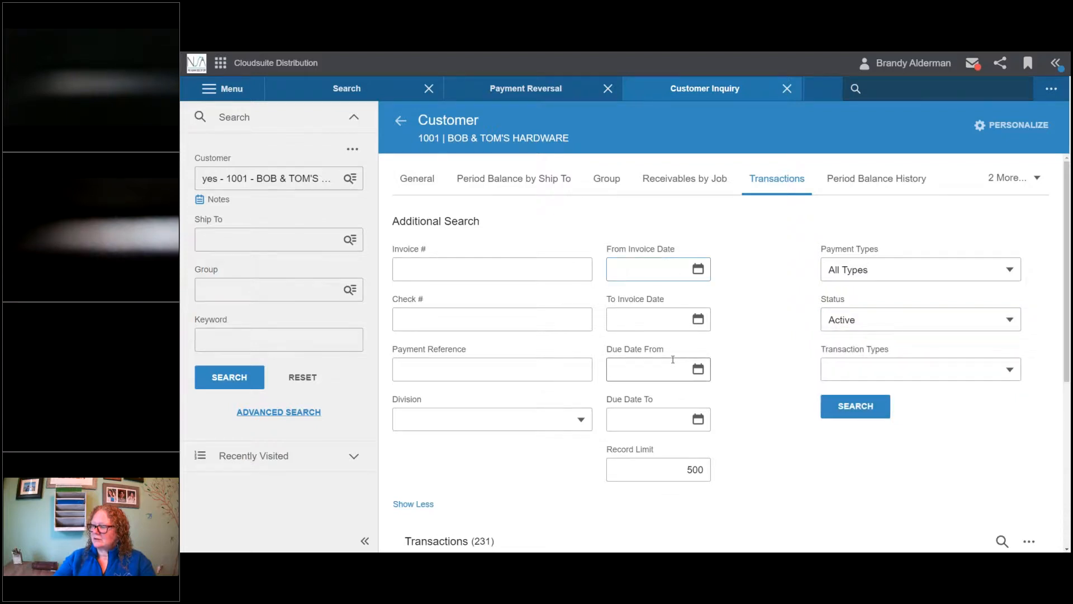
pyautogui.scroll(-5, 791, 377)
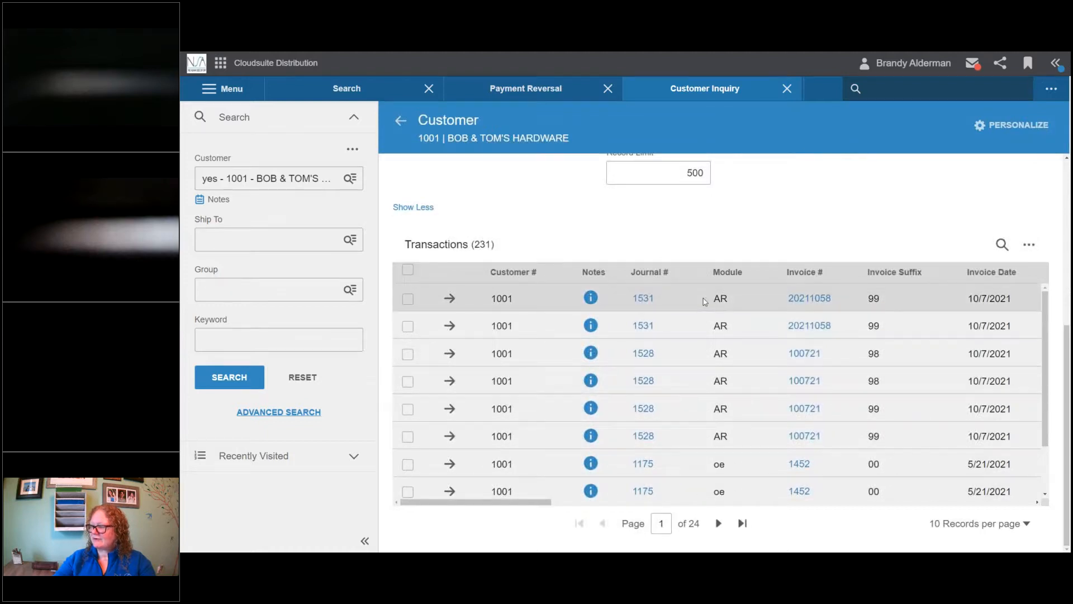
# Step: Examine the journal 1531 entries for invoice 20211058 in the Transactions list, checking transaction type, status, amounts, division and reference
pyautogui.click(527, 91)
pyautogui.click(705, 89)
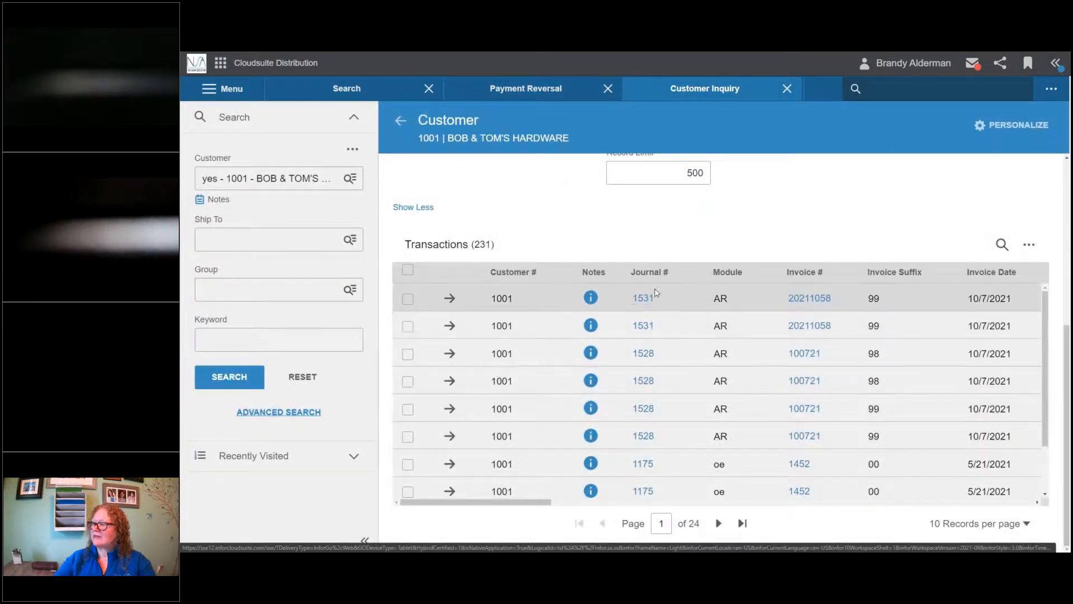
pyautogui.moveTo(545, 501); pyautogui.dragTo(571, 499)
pyautogui.moveTo(585, 499); pyautogui.dragTo(709, 498)
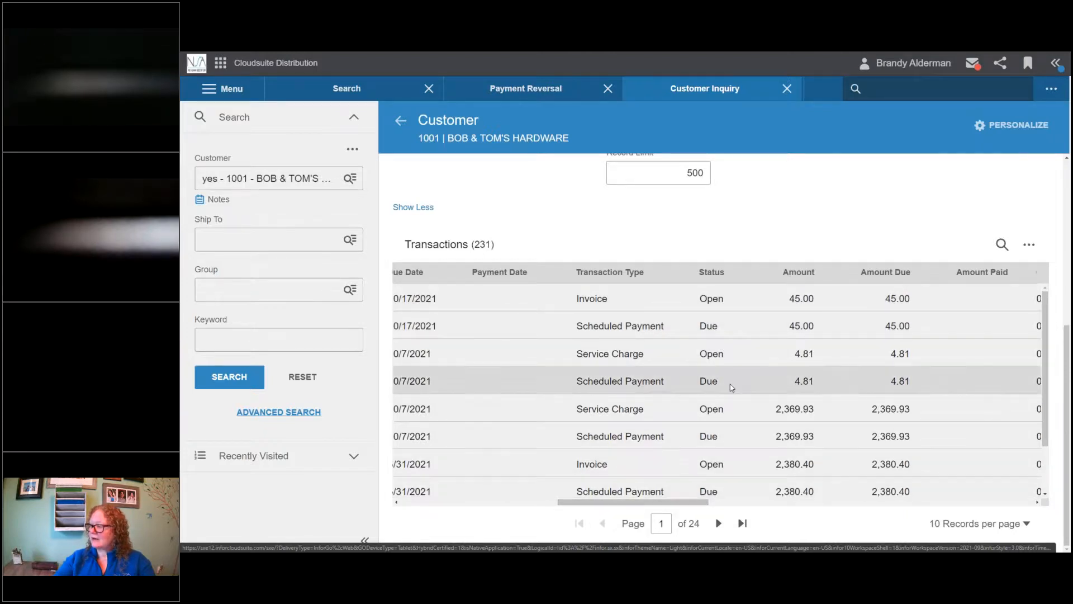
pyautogui.scroll(-2, 721, 380)
pyautogui.moveTo(642, 503); pyautogui.dragTo(484, 504)
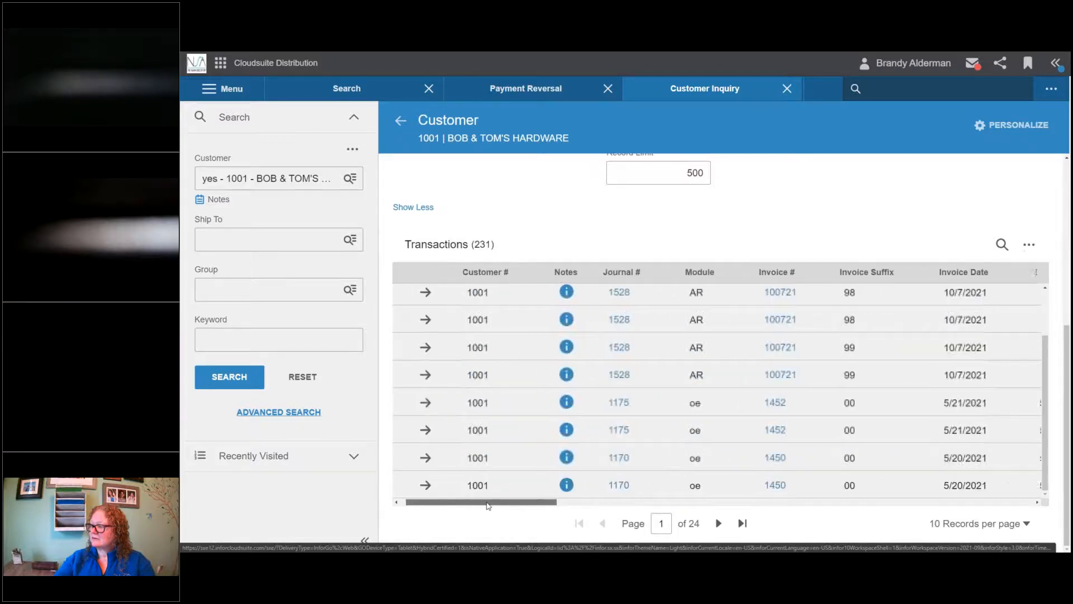
pyautogui.scroll(2, 783, 391)
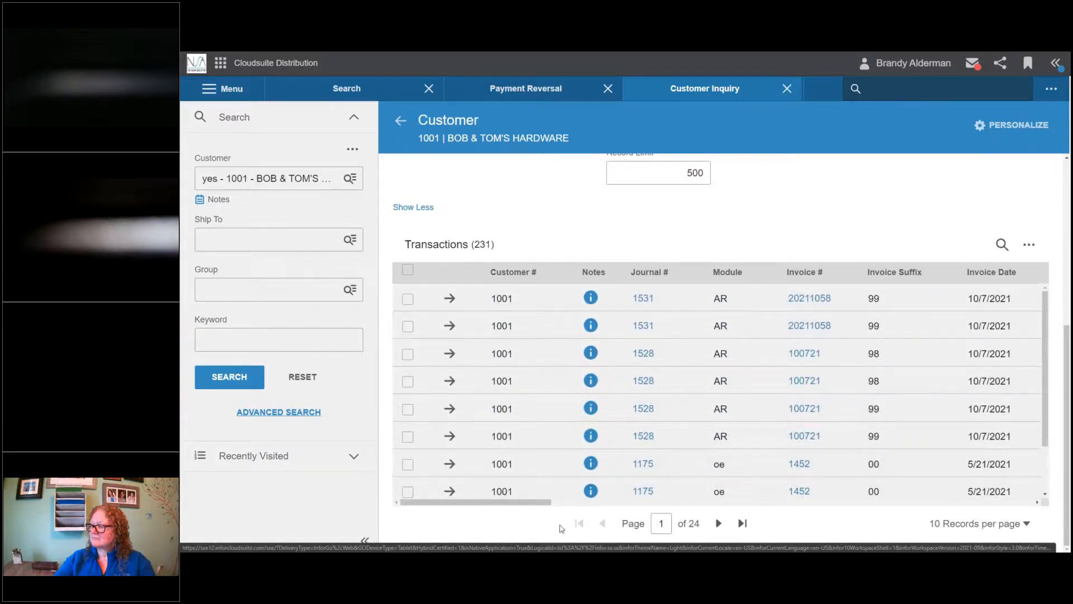
pyautogui.moveTo(549, 501); pyautogui.dragTo(870, 524)
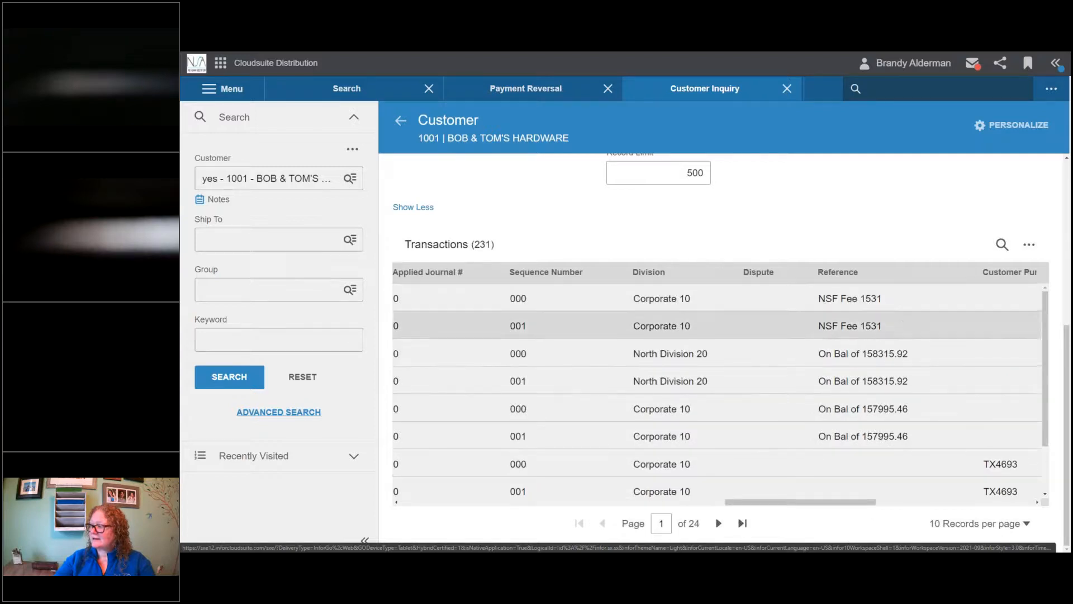
pyautogui.moveTo(816, 505); pyautogui.dragTo(605, 508)
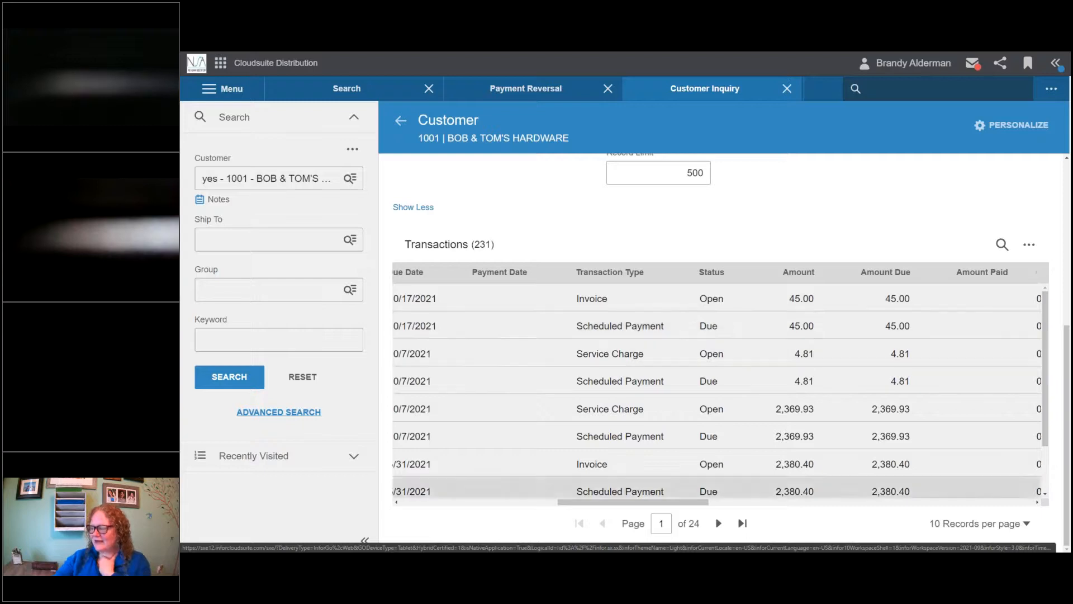
pyautogui.moveTo(645, 503); pyautogui.dragTo(585, 506)
pyautogui.scroll(-2, 689, 492)
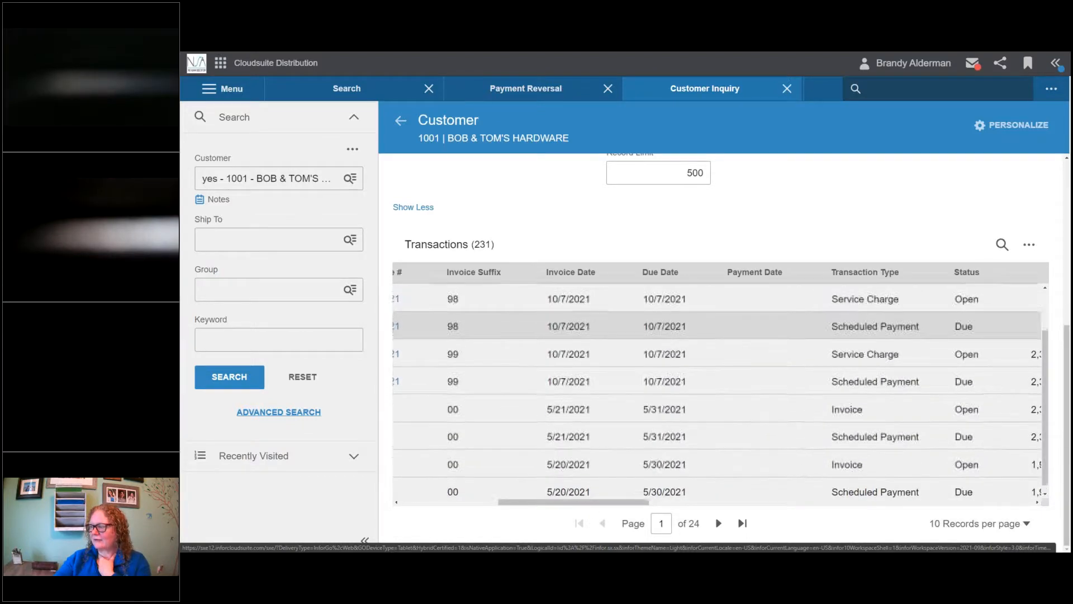
pyautogui.moveTo(630, 503); pyautogui.dragTo(586, 503)
# Step: Return to Payment Reversal, try to open check 156 for reversal again, and check its amount and Exception column
pyautogui.click(546, 87)
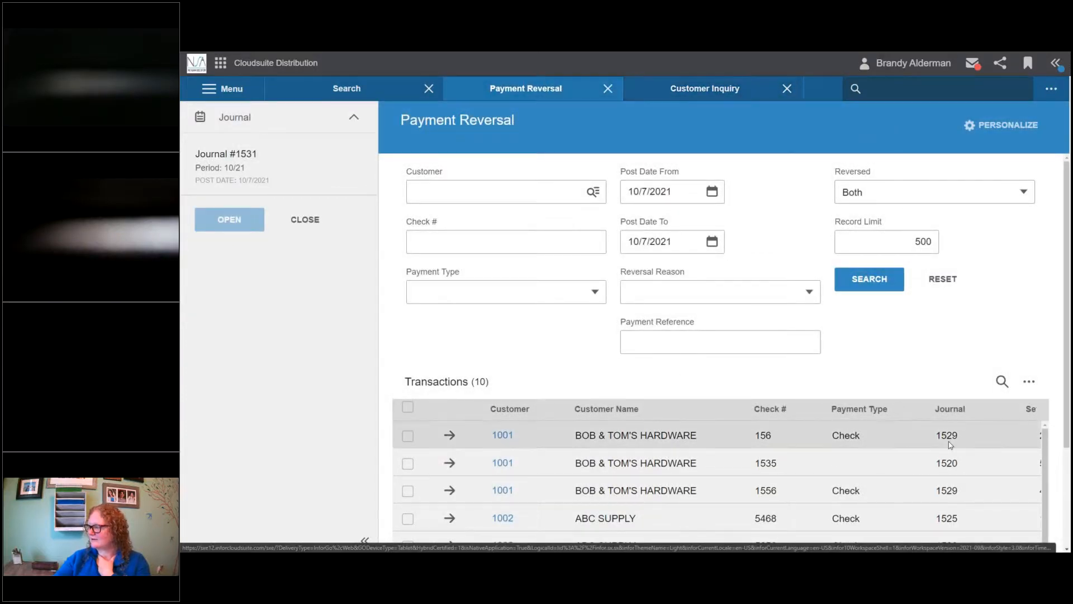
pyautogui.scroll(-3, 836, 312)
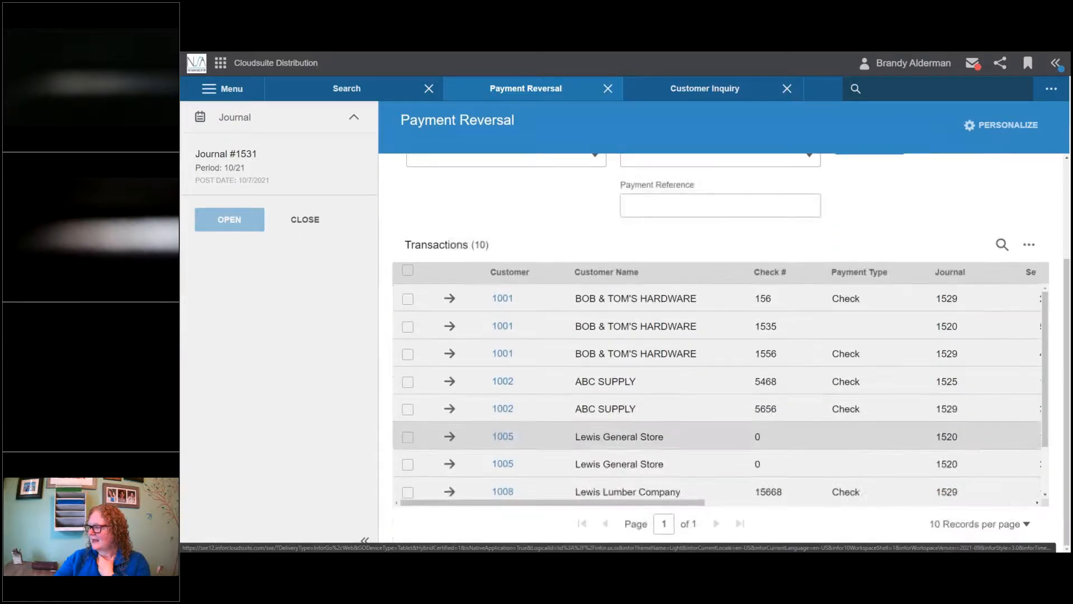
pyautogui.moveTo(684, 503)
pyautogui.mouseDown()
pyautogui.moveTo(893, 510)
pyautogui.moveTo(663, 508)
pyautogui.moveTo(848, 508)
pyautogui.moveTo(681, 508)
pyautogui.mouseUp()
pyautogui.click(447, 300)
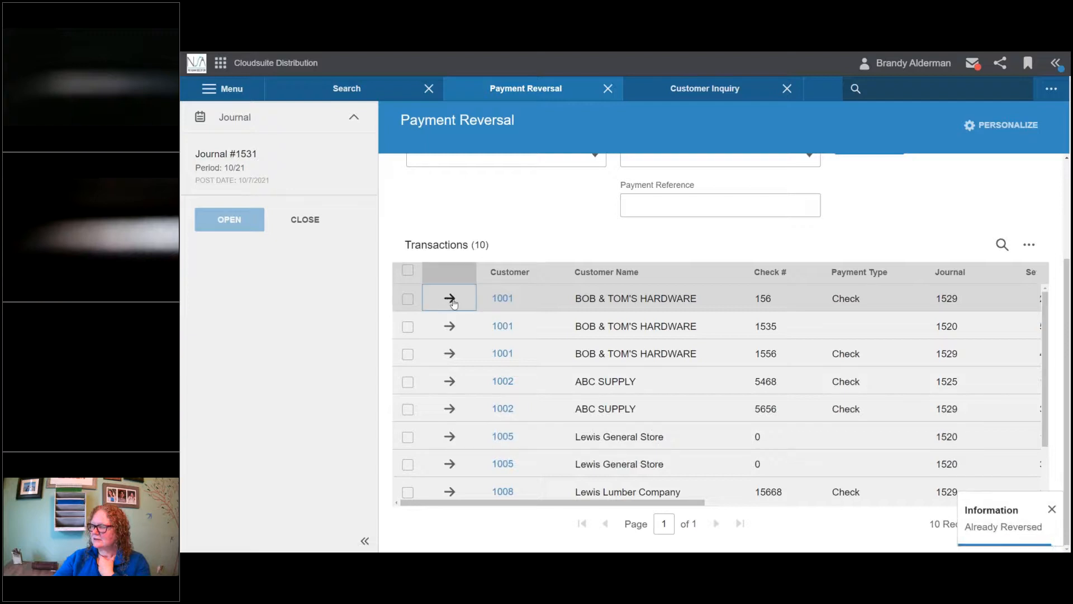
pyautogui.click(453, 303)
pyautogui.scroll(-2, 949, 305)
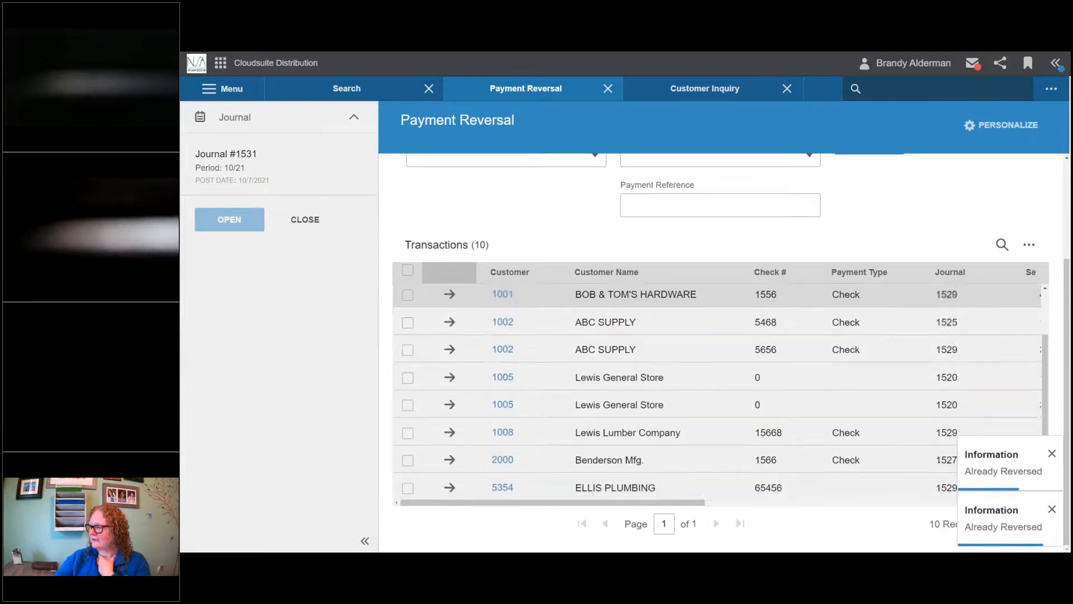
pyautogui.scroll(2, 887, 398)
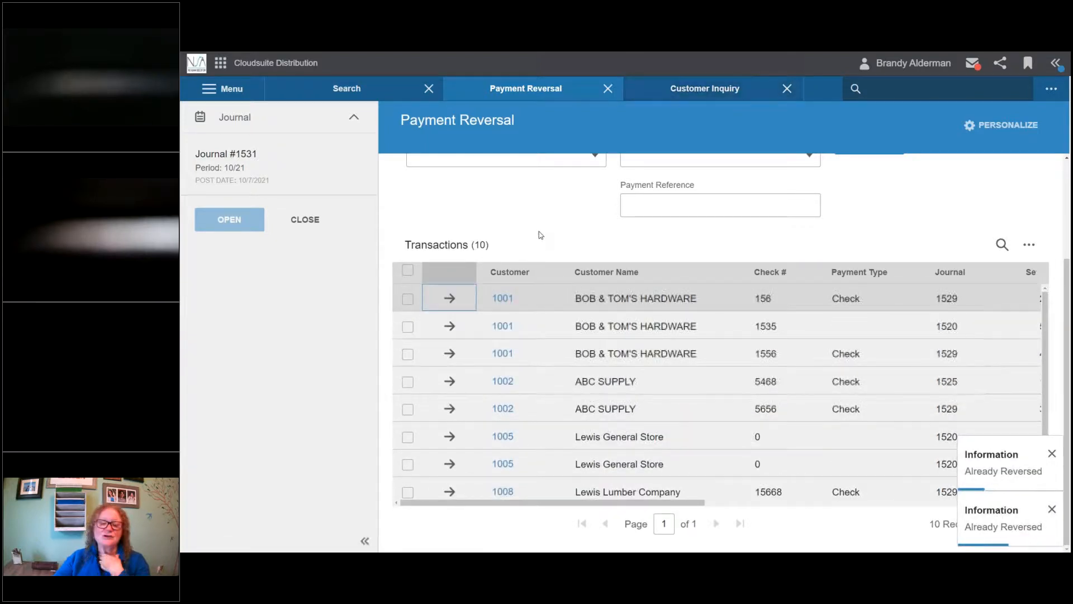
pyautogui.moveTo(626, 505); pyautogui.dragTo(747, 507)
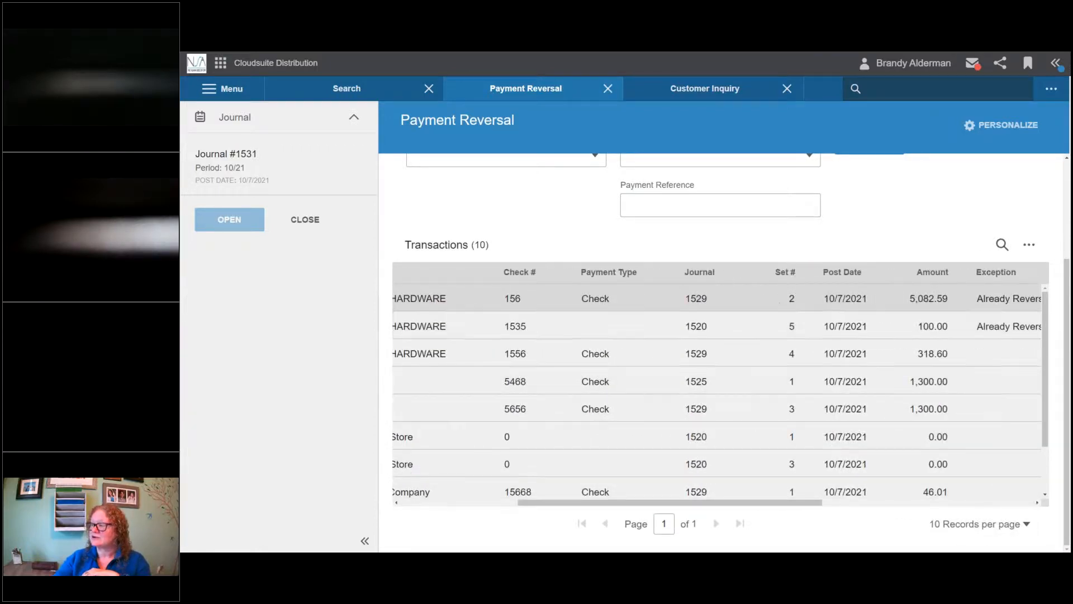
# Step: Open the reversal form for BOB & TOM'S HARDWARE check 1556, review the available reversal reasons, and leave without submitting
pyautogui.click(691, 95)
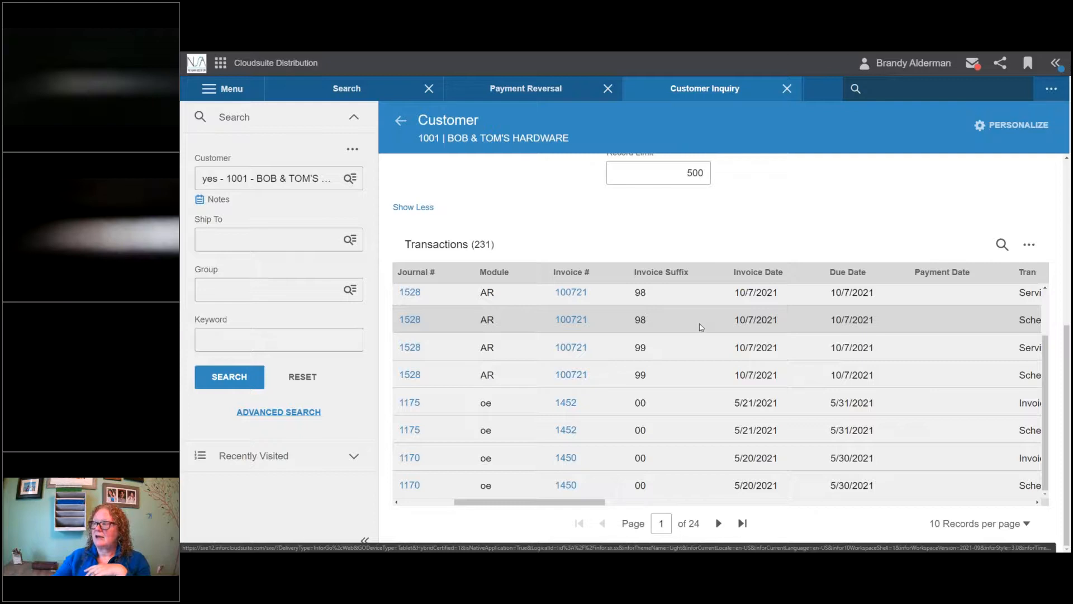
pyautogui.click(546, 88)
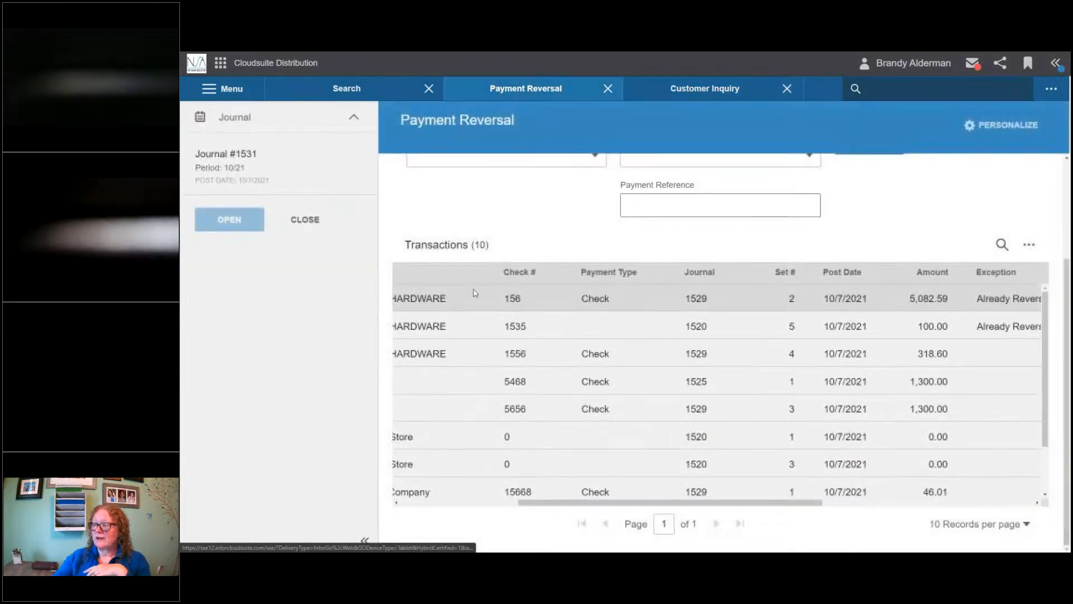
pyautogui.moveTo(651, 502); pyautogui.dragTo(419, 511)
pyautogui.rightClick(395, 507)
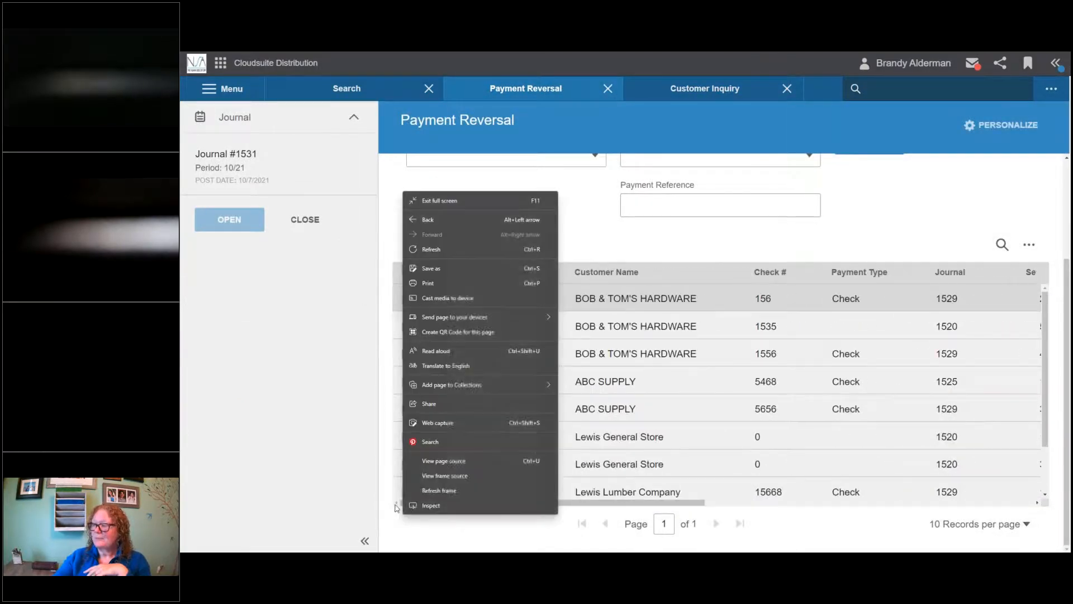
pyautogui.click(675, 398)
pyautogui.moveTo(540, 505); pyautogui.dragTo(423, 504)
pyautogui.click(450, 354)
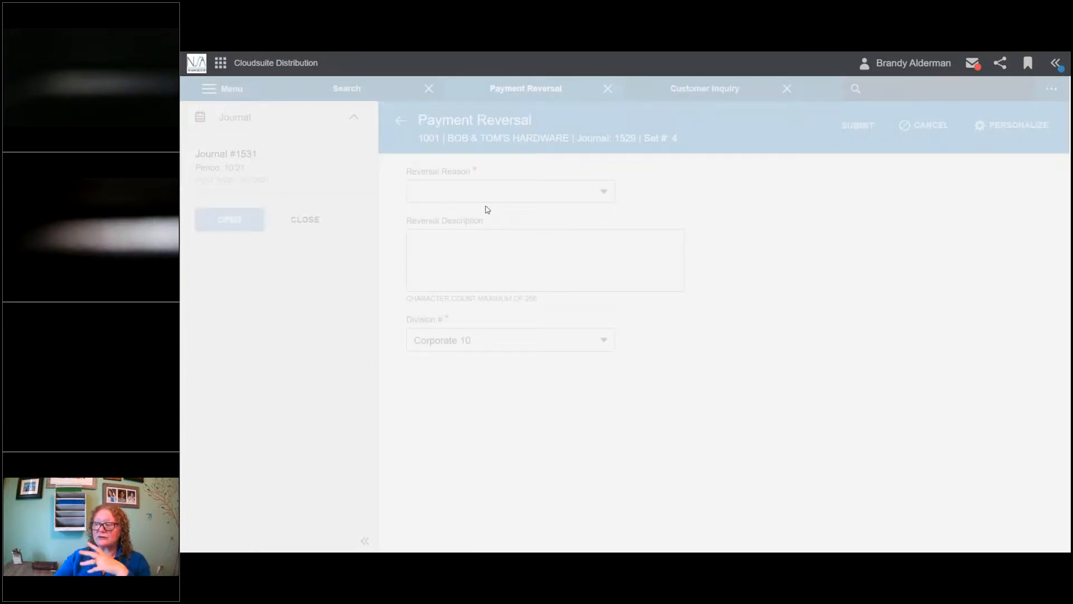
pyautogui.click(487, 193)
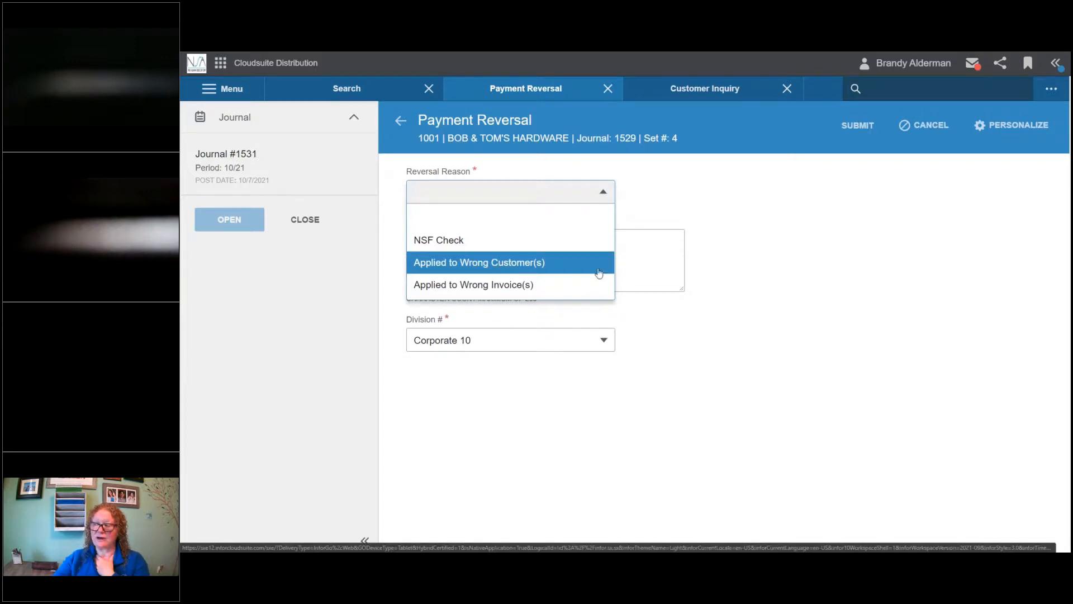
pyautogui.click(770, 312)
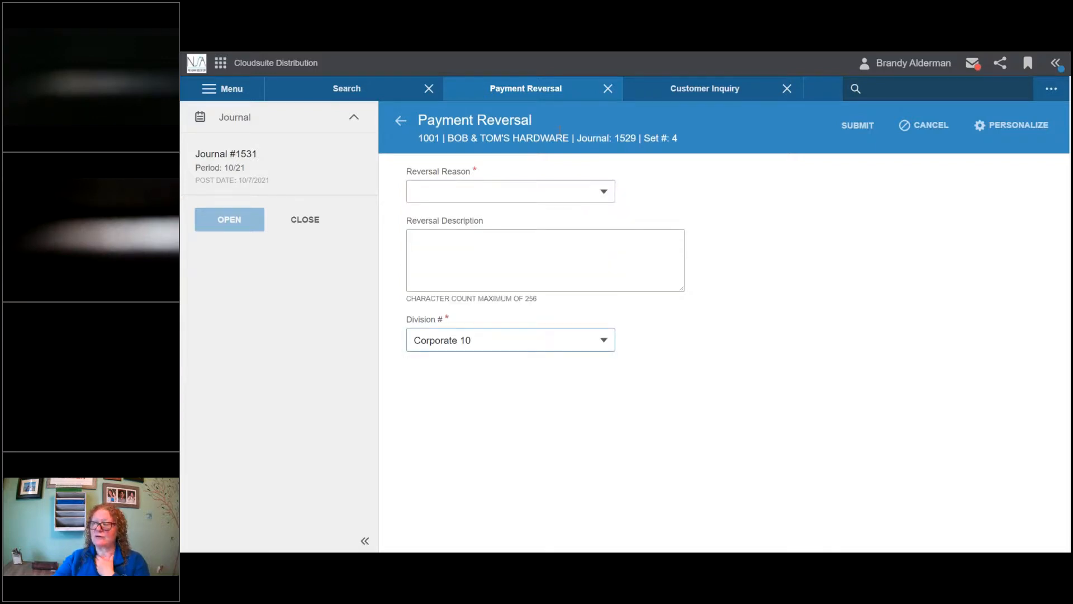
pyautogui.click(400, 122)
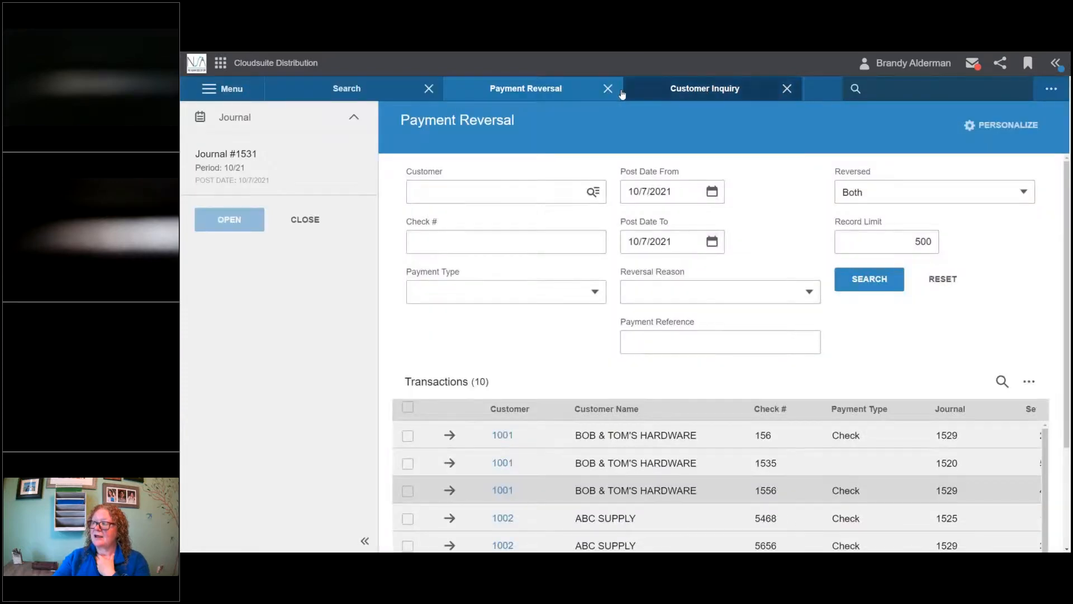
# Step: Close Payment Reversal and switch to Adobe Acrobat to view the Accounts Receivable Roll Balances report 58803497.pdf
pyautogui.click(606, 89)
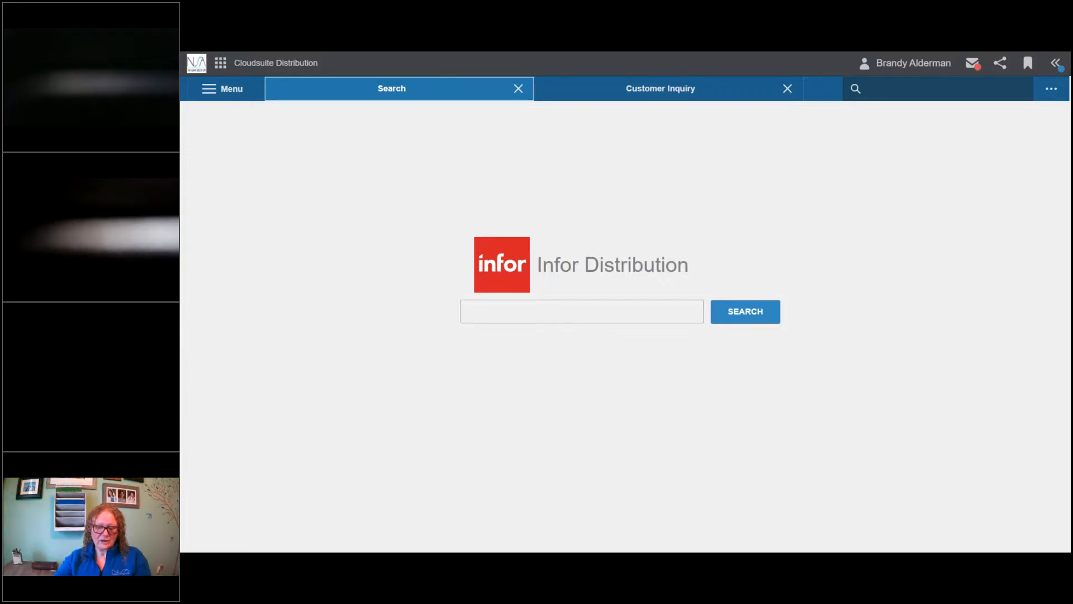
pyautogui.hotkey('alt', 'Tab')
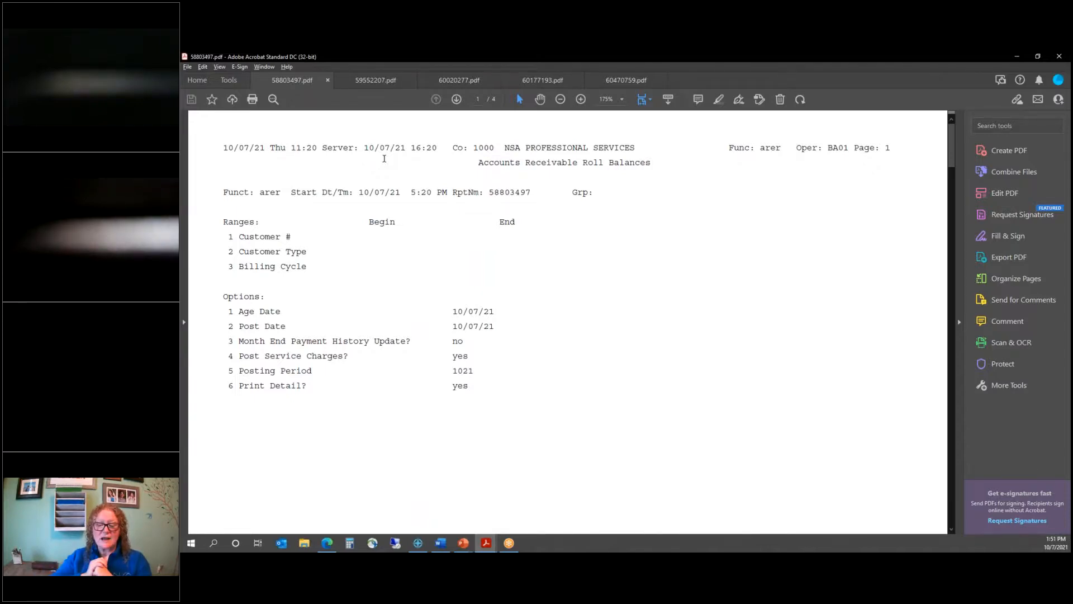
# Step: Examine the Accounts Receivable Roll Balances report's options, aging periods with service charge rates, and each customer's service charges by division
pyautogui.scroll(-10, 494, 372)
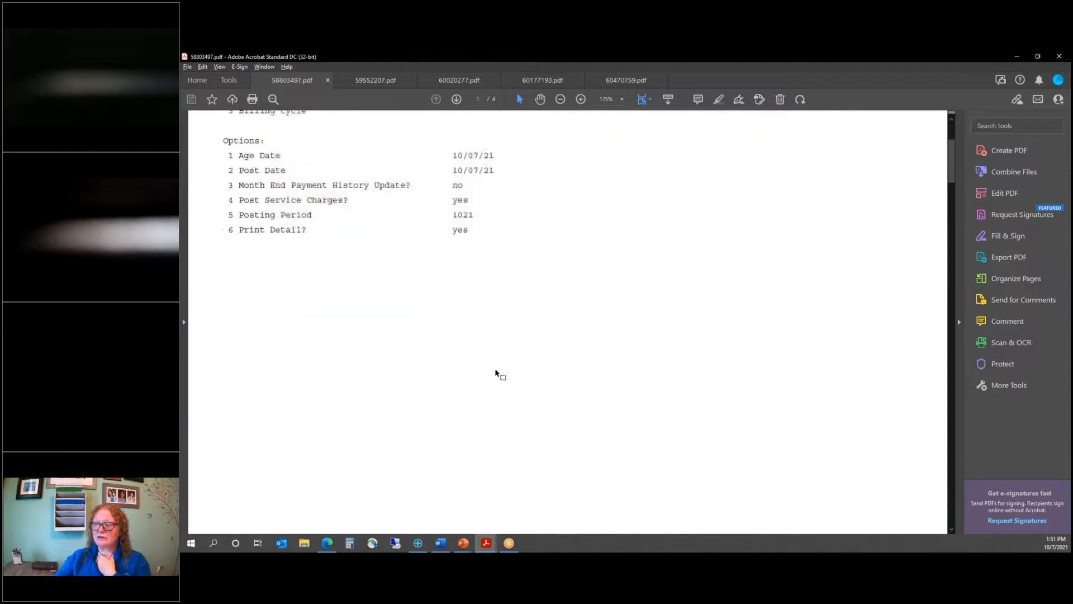
pyautogui.scroll(-8, 495, 368)
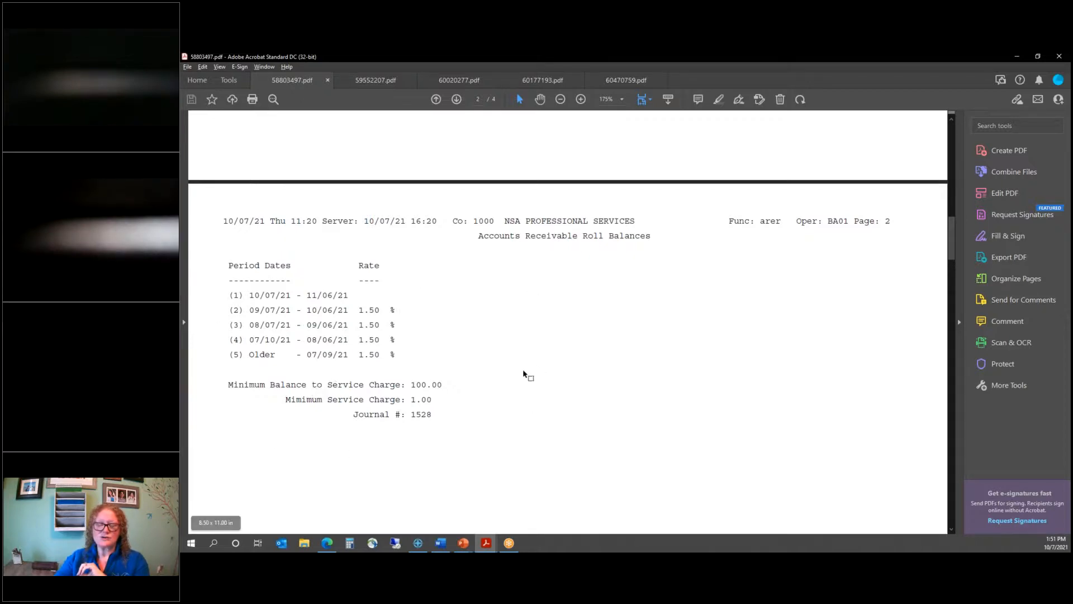
pyautogui.scroll(-10, 523, 364)
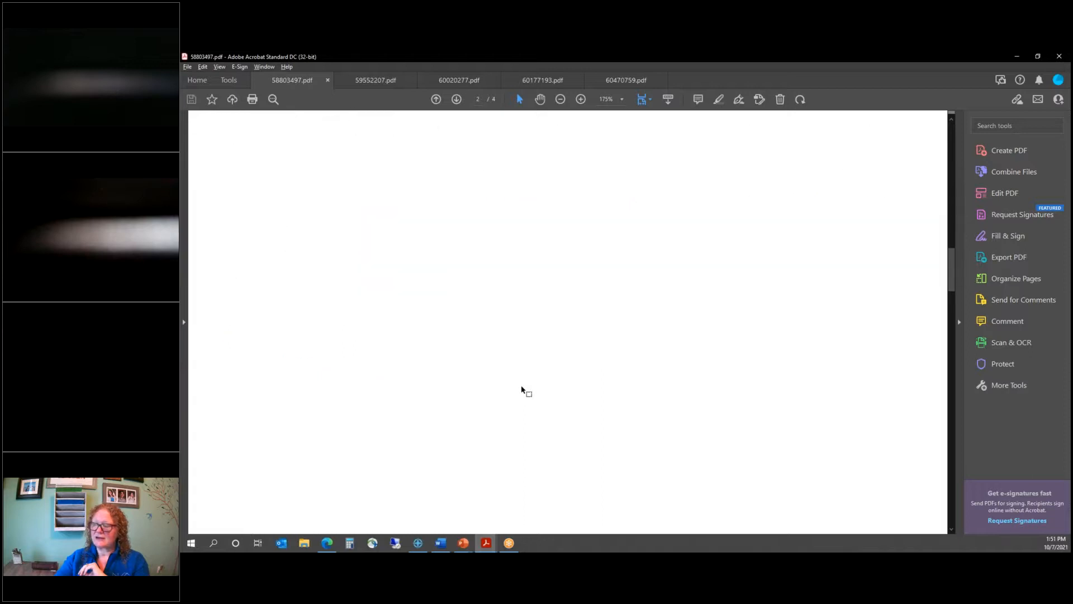
pyautogui.scroll(-8, 523, 391)
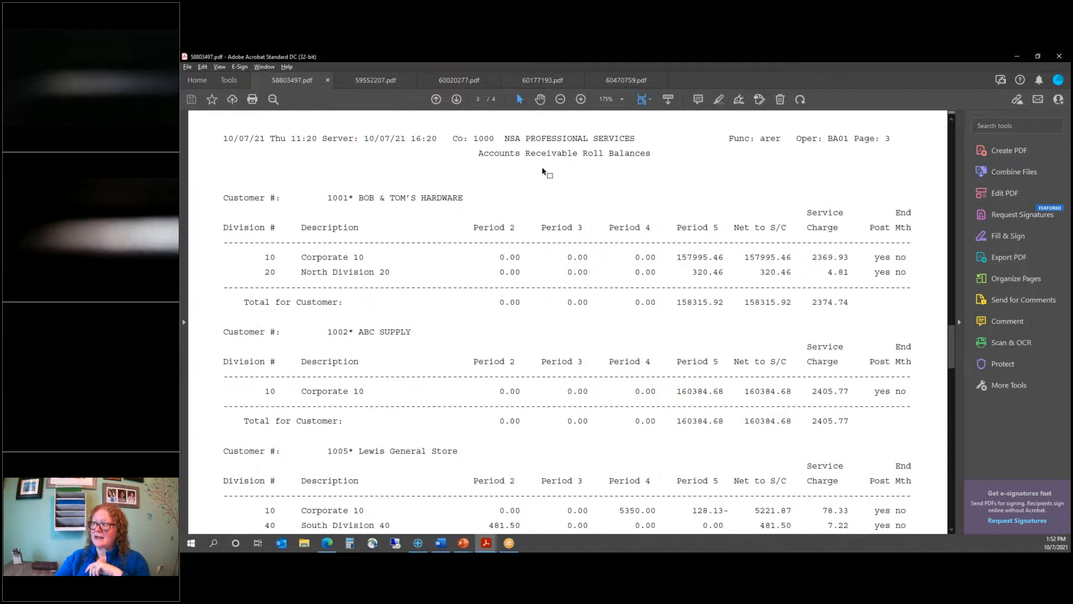
# Step: Open the Accounts Receivable Credit Report 59552207.pdf and check its options, customer credit limits, past due amounts, hold status and average days to pay
pyautogui.click(368, 82)
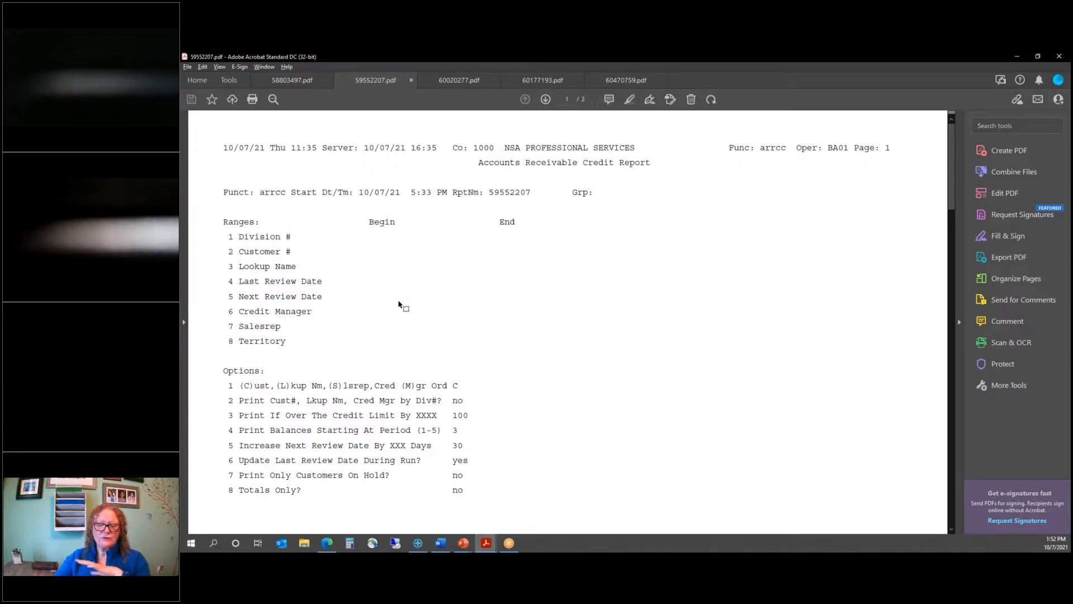
pyautogui.scroll(-10, 399, 305)
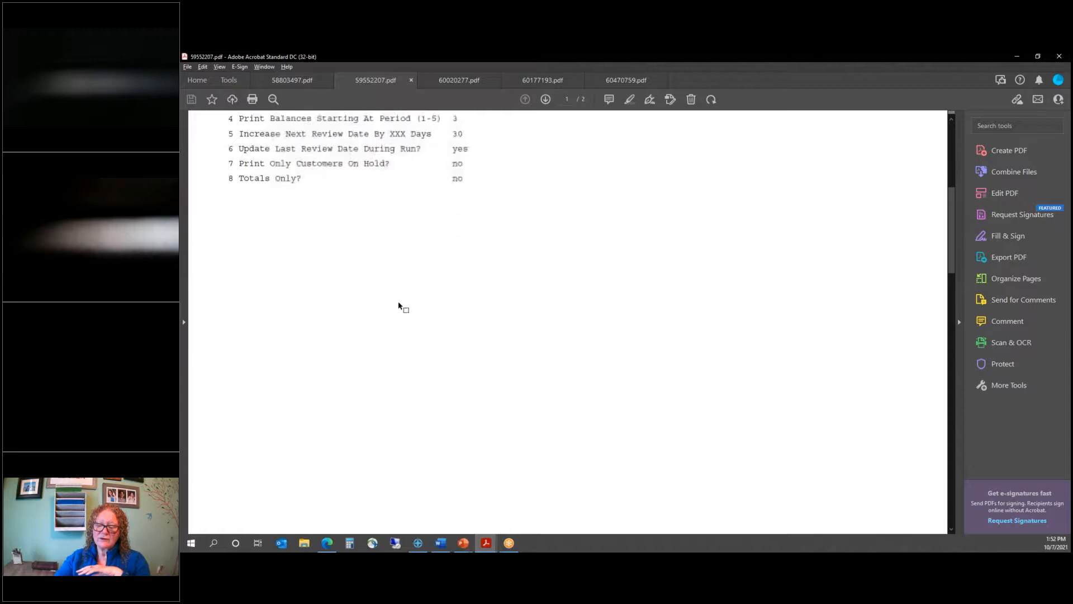
pyautogui.scroll(-1, 399, 305)
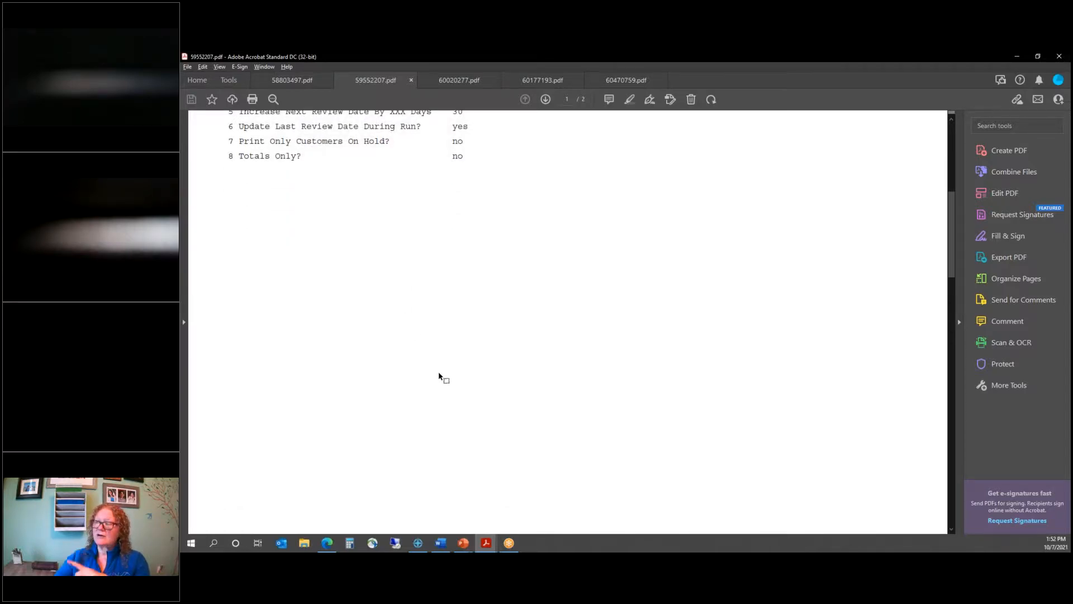
pyautogui.scroll(-2, 440, 376)
pyautogui.scroll(-5, 439, 376)
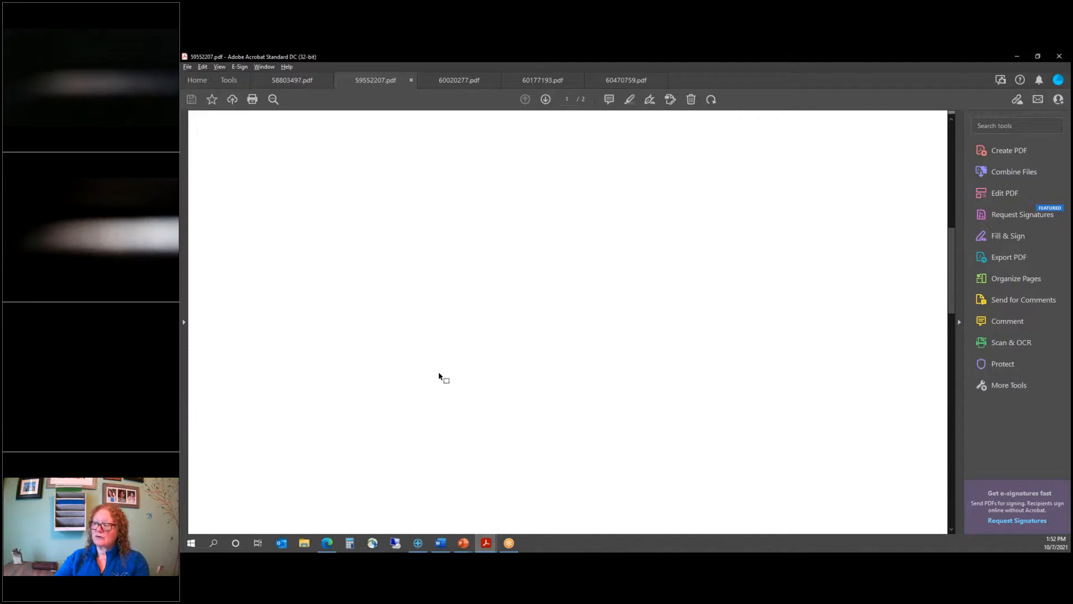
pyautogui.scroll(-2, 439, 376)
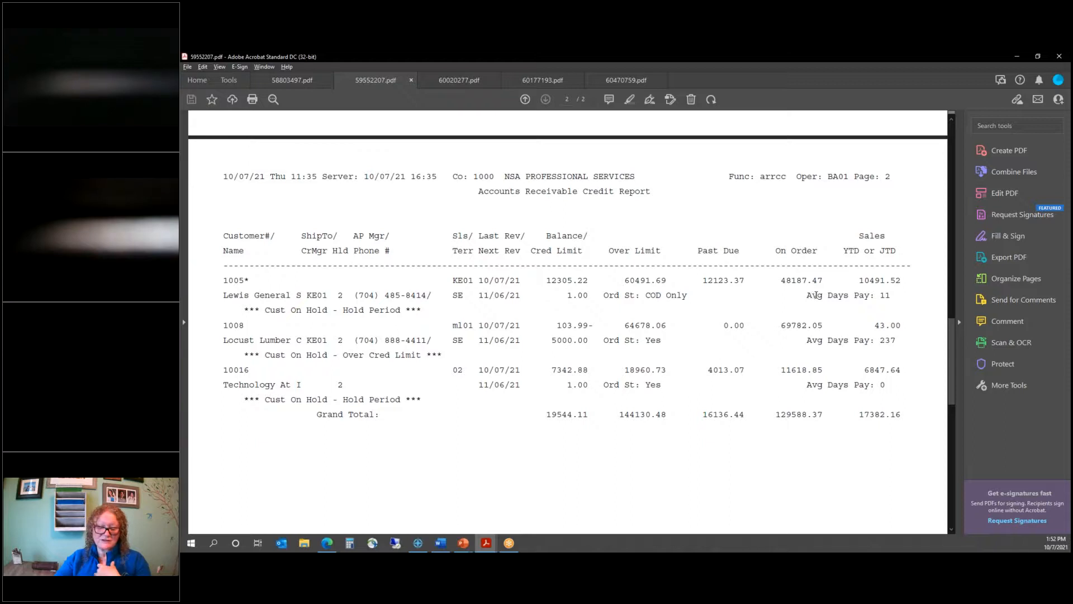
# Step: Open the Days to Pay report 60020277.pdf and compare current and new days and payment counts for the listed customers
pyautogui.click(470, 83)
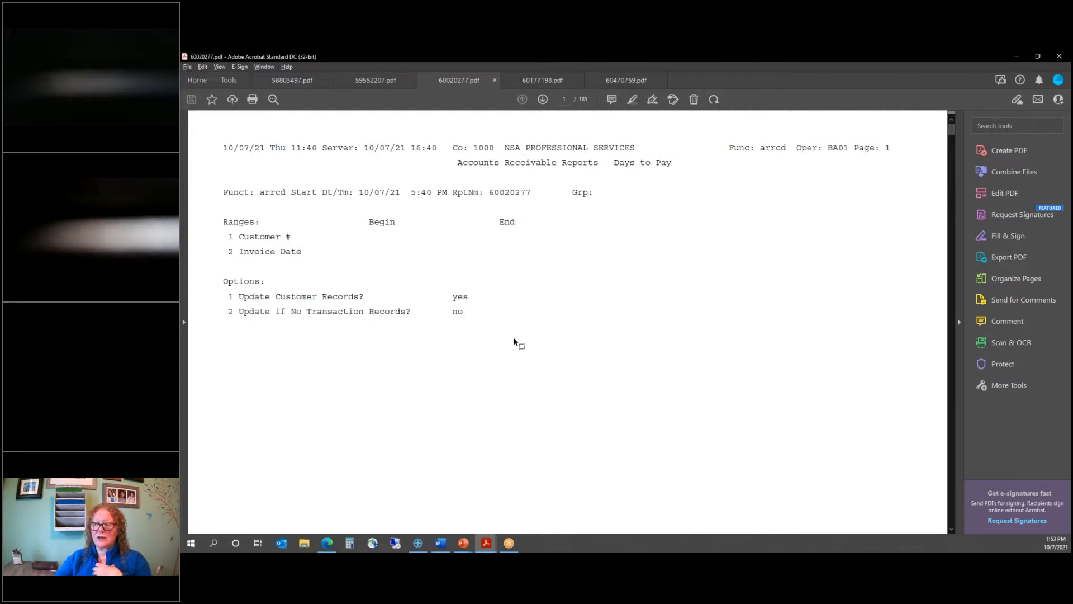
pyautogui.scroll(-5, 514, 342)
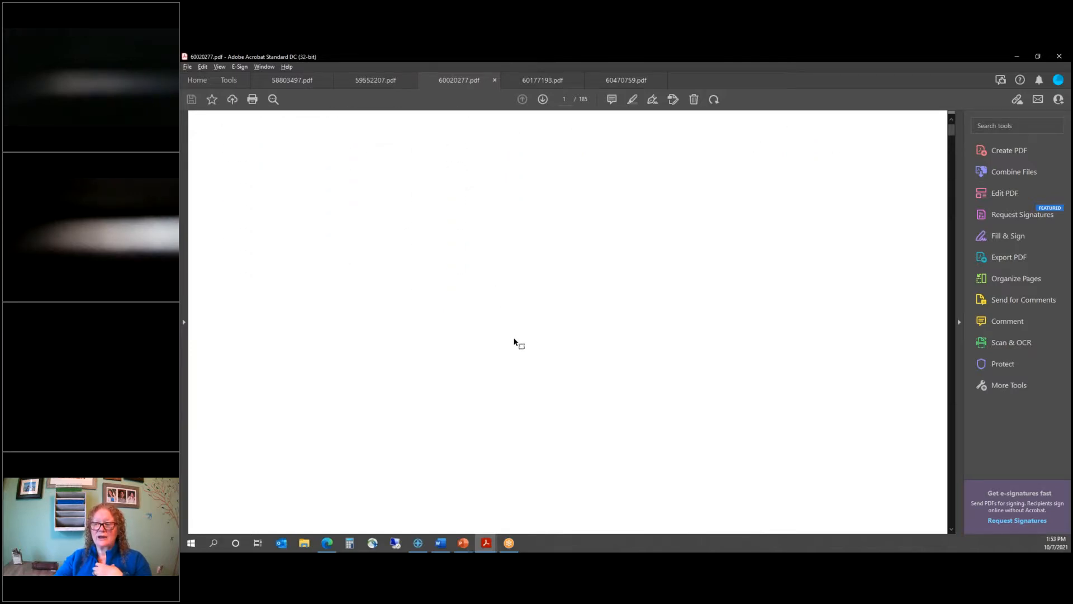
pyautogui.scroll(-5, 514, 342)
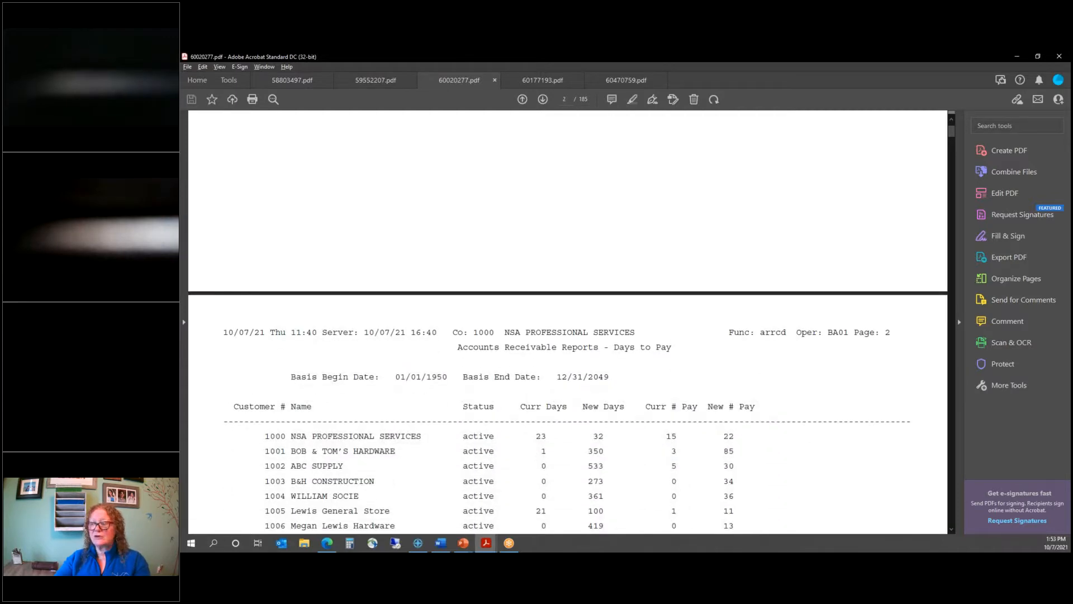
pyautogui.scroll(-3, 518, 290)
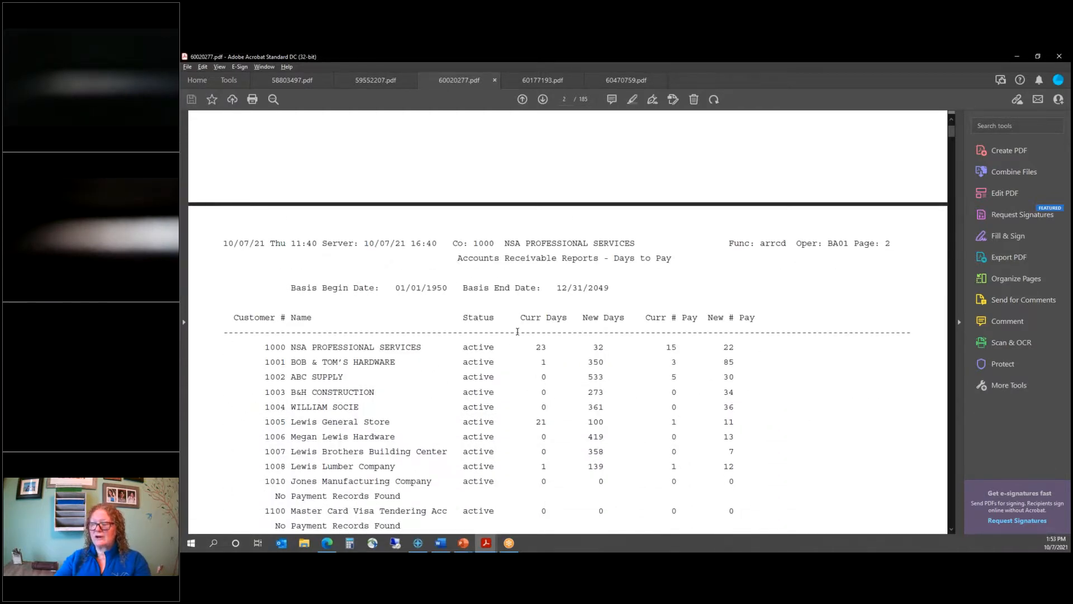
pyautogui.scroll(-3, 518, 332)
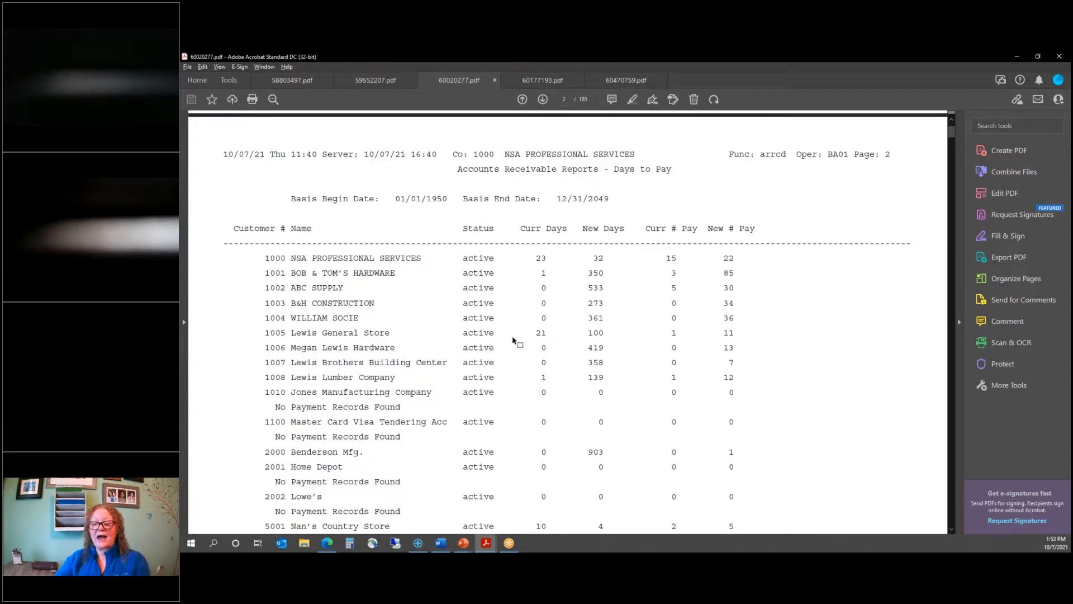
pyautogui.scroll(-2, 512, 335)
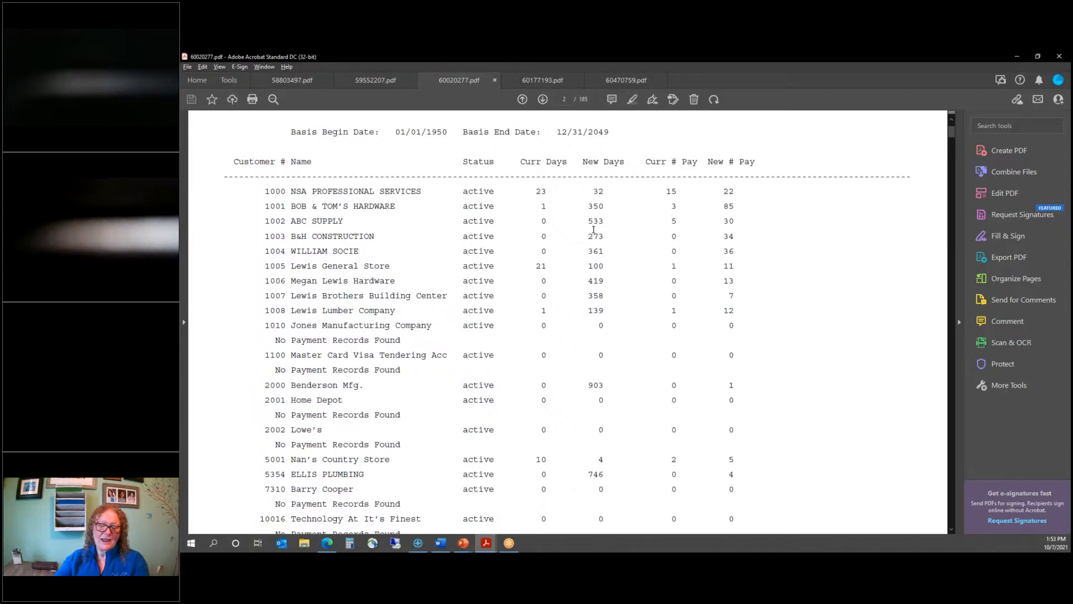
# Step: Open the Payment History Analysis report 60177193.pdf and review the customers' period balances, past due amounts and percent changes
pyautogui.click(524, 81)
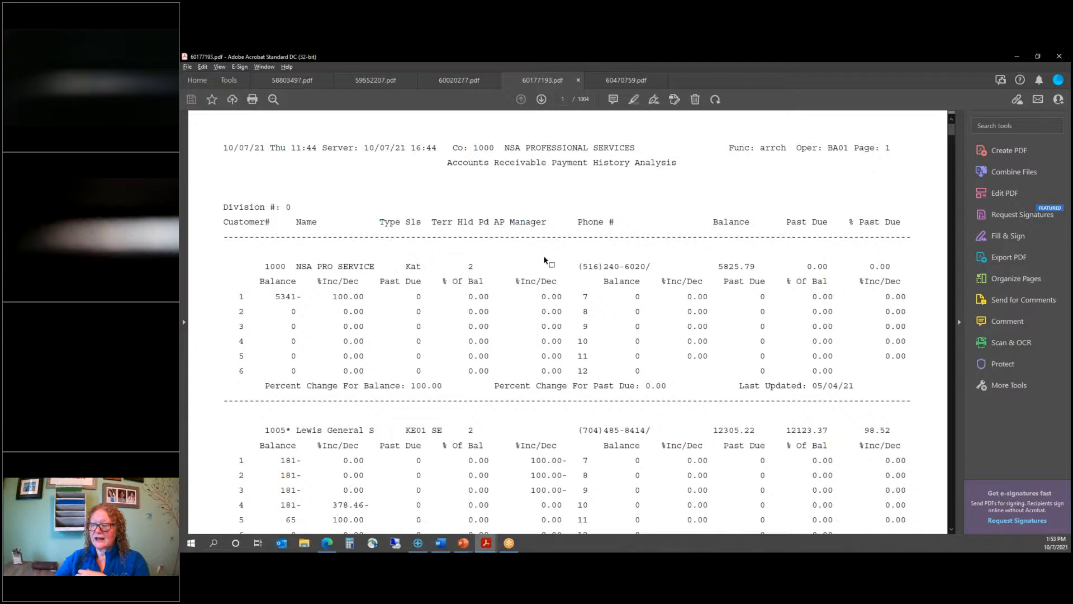
pyautogui.scroll(-1, 545, 260)
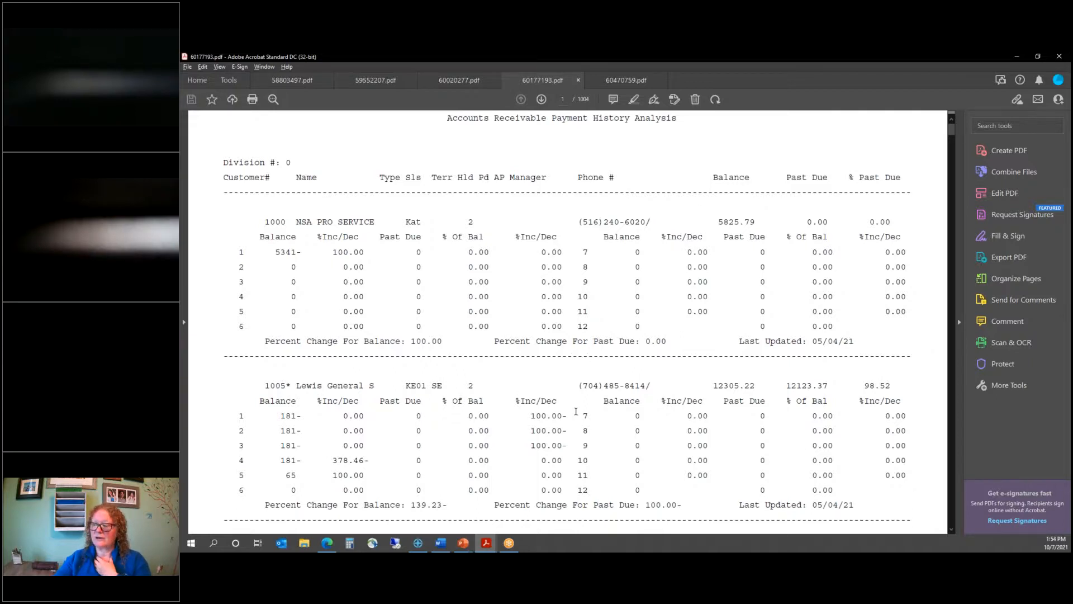
pyautogui.scroll(-3, 575, 411)
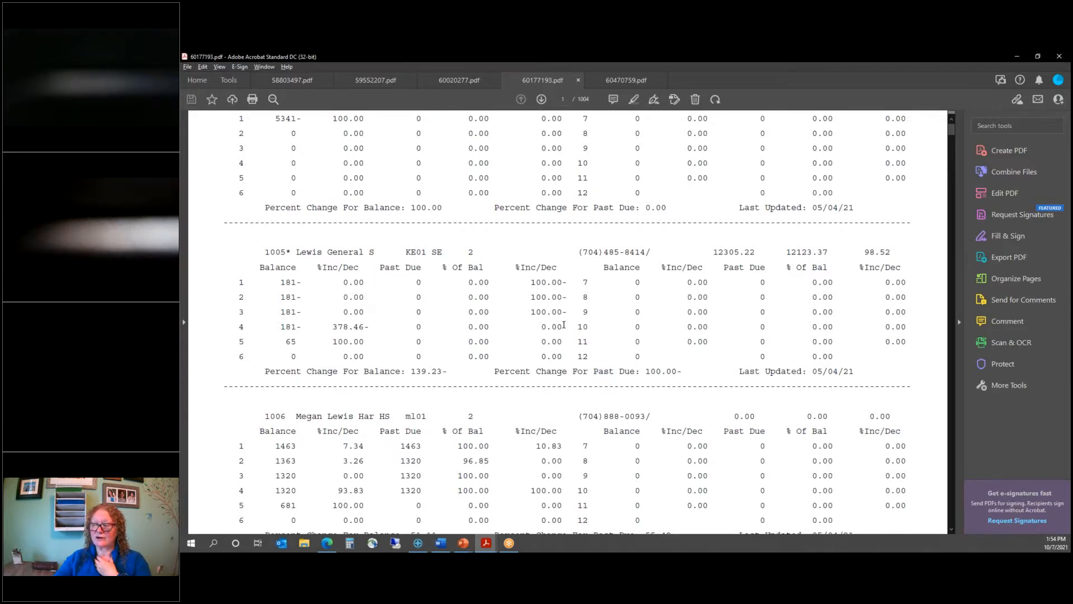
pyautogui.scroll(3, 564, 324)
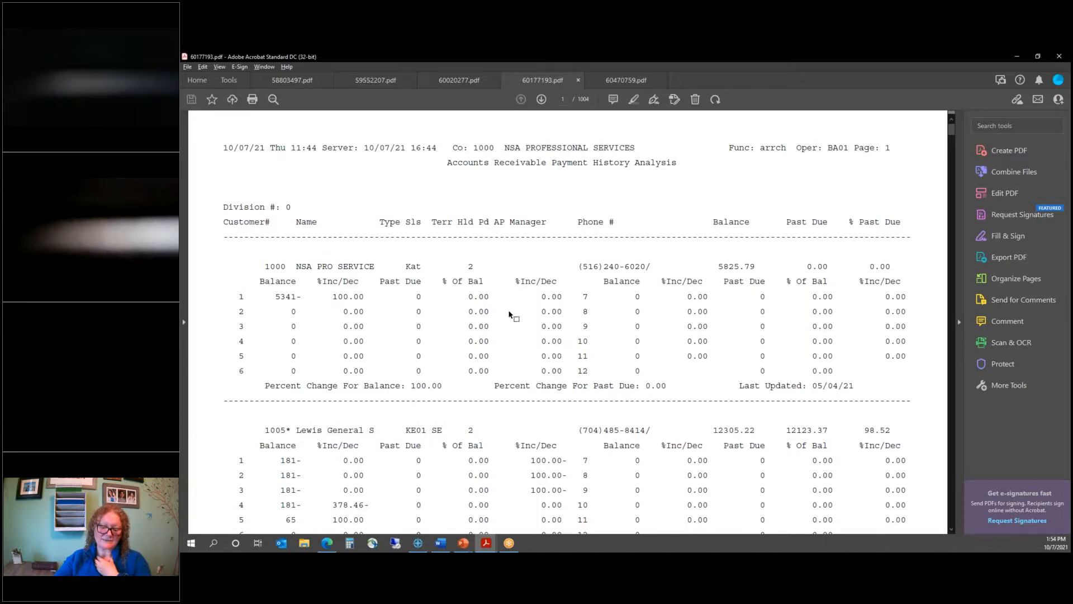
# Step: Open the Credit Early Warning Report 60470759.pdf and check its credit limit percentage option and the customers listed over that limit
pyautogui.click(615, 85)
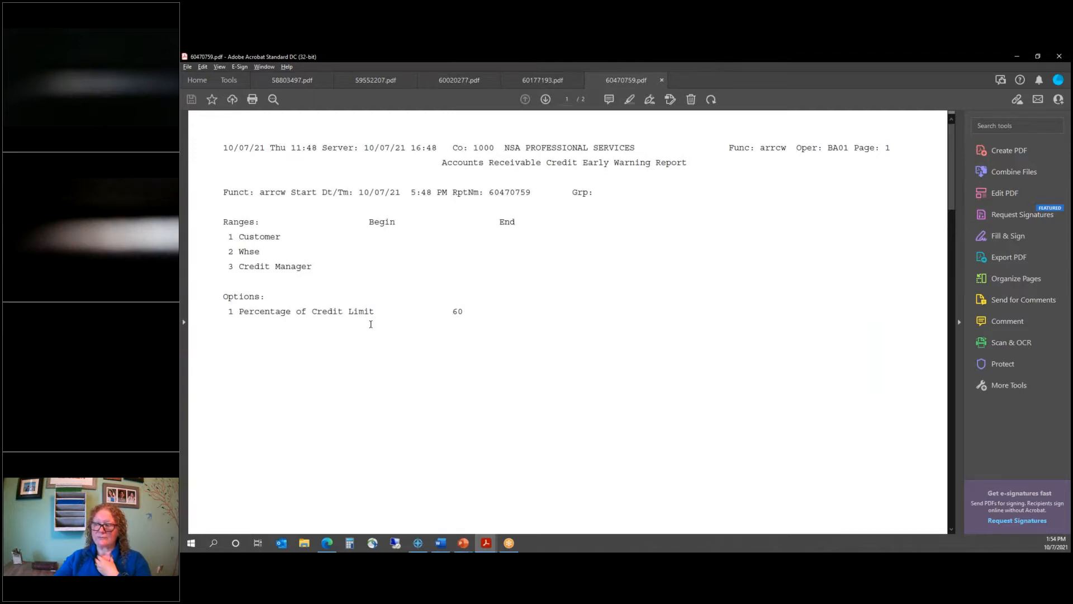
pyautogui.scroll(-3, 371, 325)
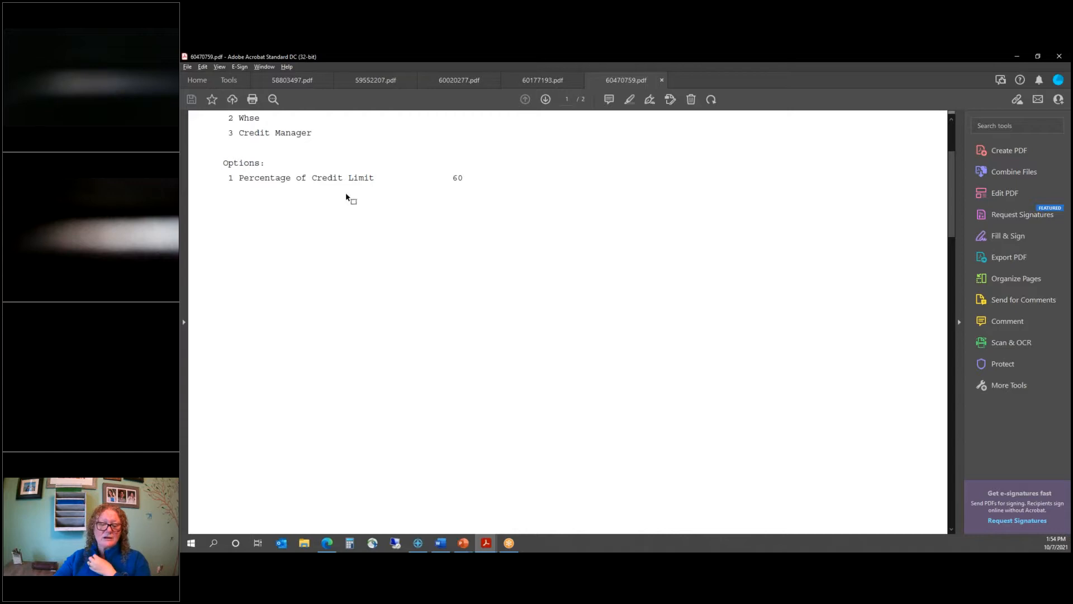
pyautogui.scroll(-3, 427, 334)
pyautogui.scroll(-5, 427, 334)
pyautogui.scroll(-8, 427, 334)
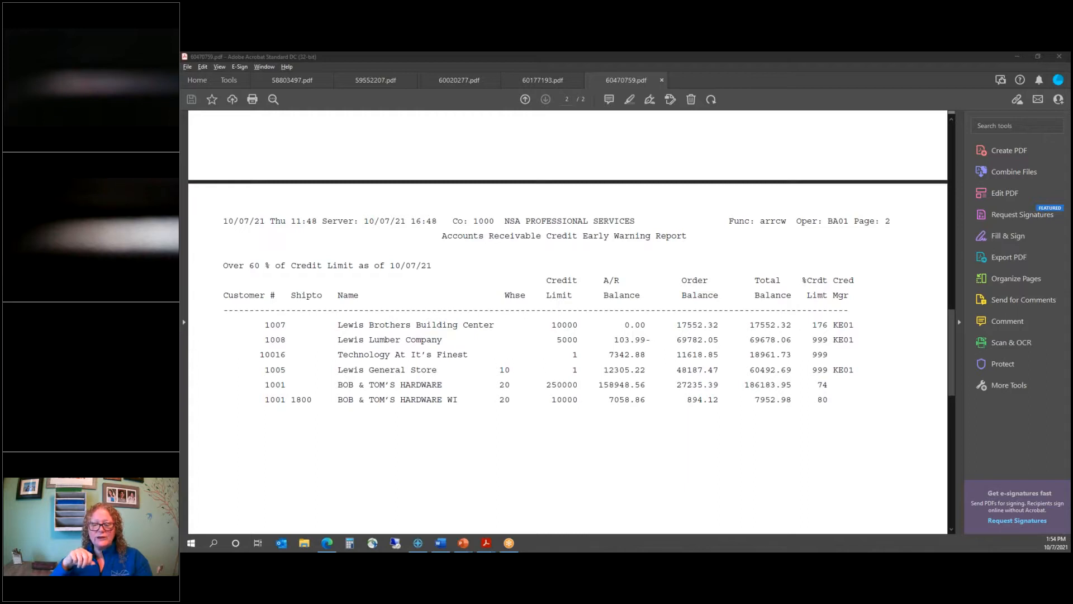
# Step: Switch to the PowerPoint slide show and advance from the Agenda to the Questions? slide
pyautogui.hotkey('alt', 'Tab')
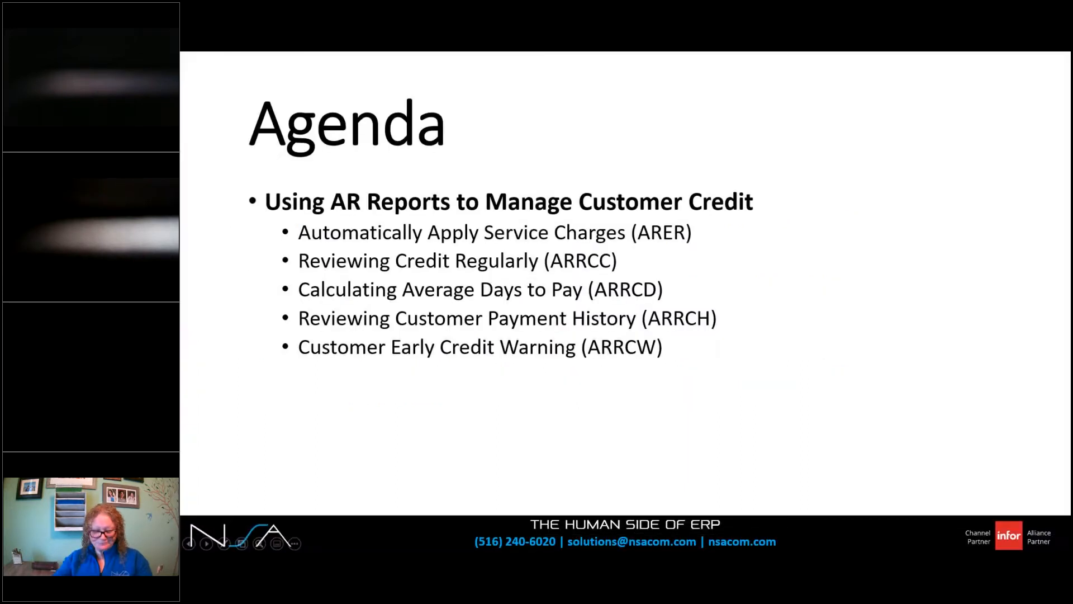
pyautogui.click(654, 350)
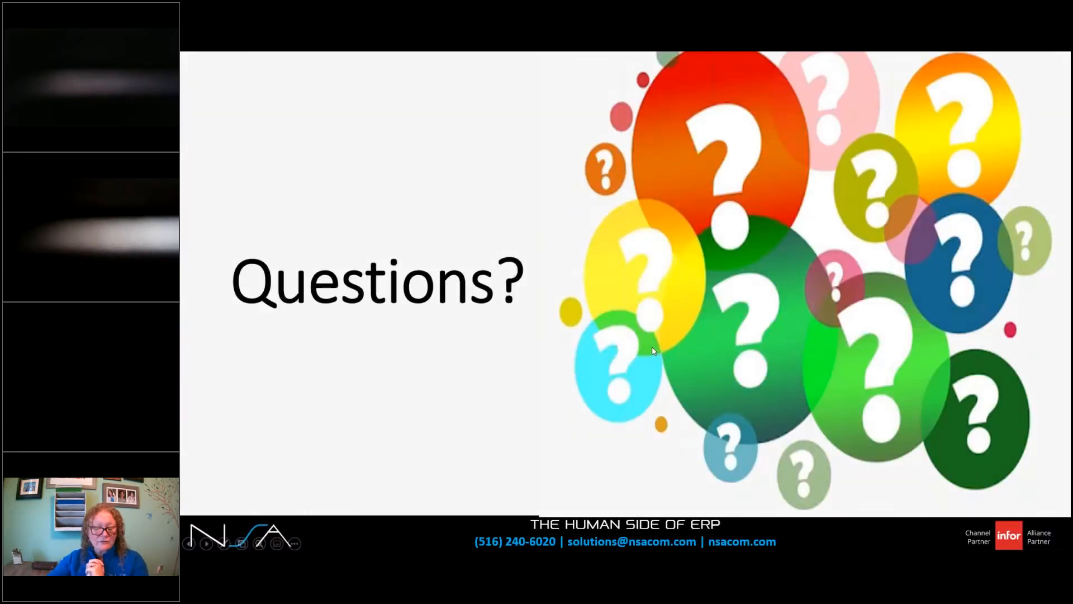